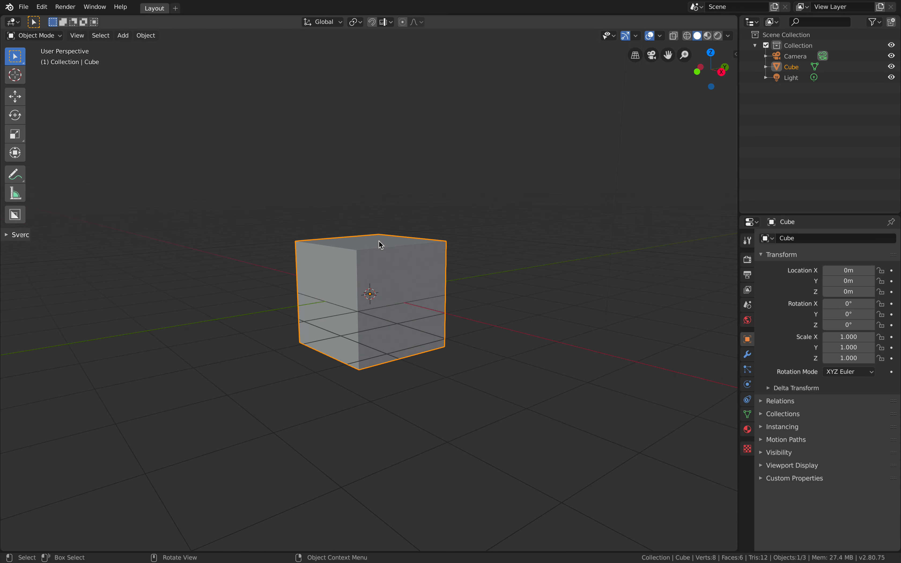
# - Switch to the web browser and examine the Mondrian image results for compositions of rectangular blocks
pyautogui.hotkey('ctrl', 'Right')
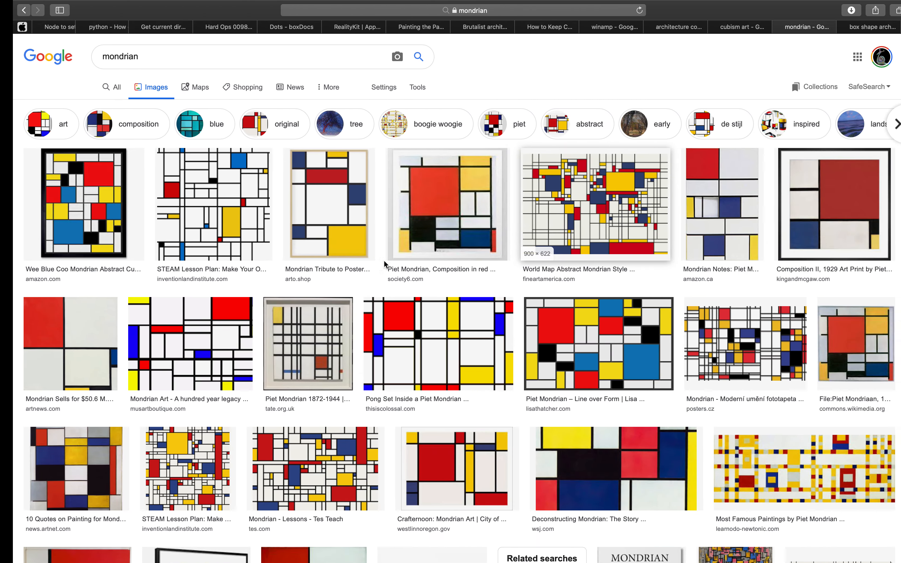
pyautogui.scroll(-10, 494, 154)
pyautogui.scroll(10, 603, 201)
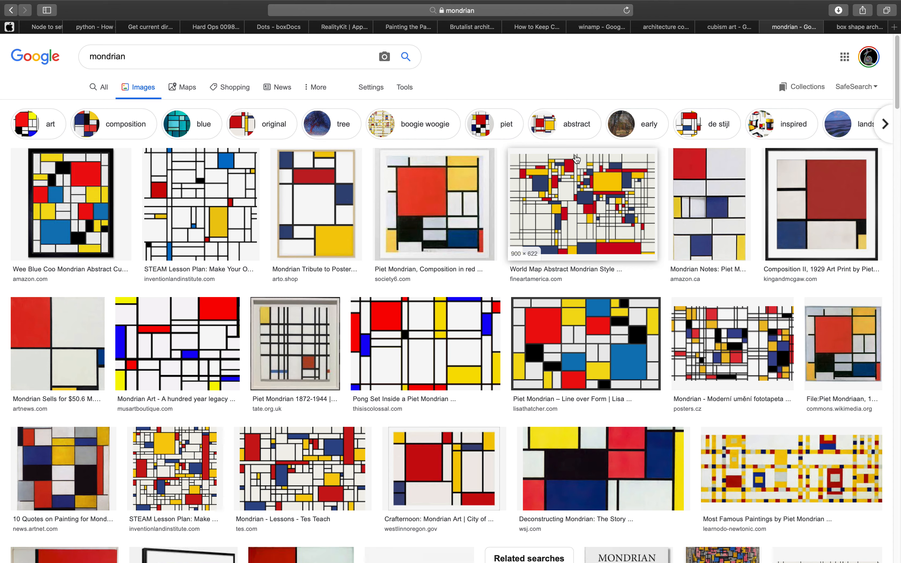
pyautogui.scroll(-3, 615, 249)
pyautogui.scroll(1, 635, 227)
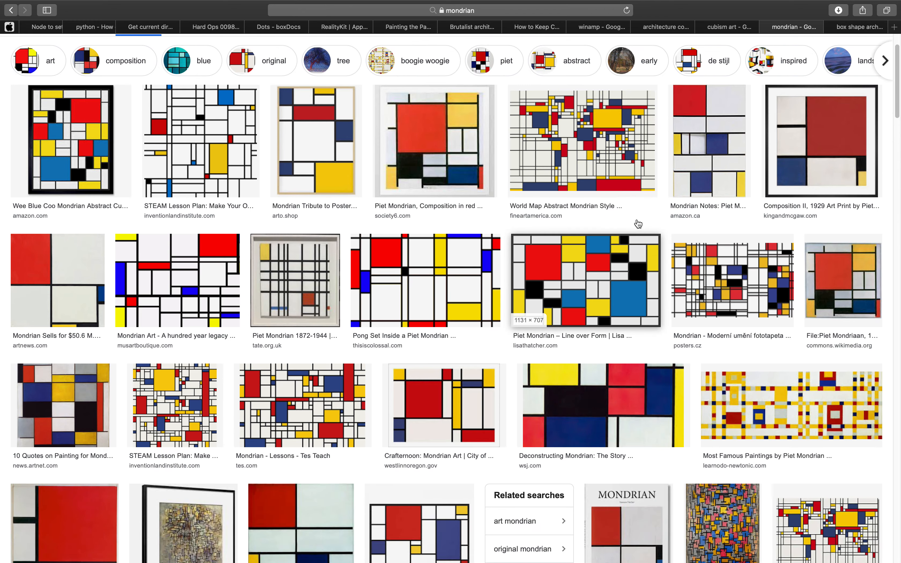
pyautogui.scroll(-1, 733, 200)
pyautogui.scroll(3, 581, 153)
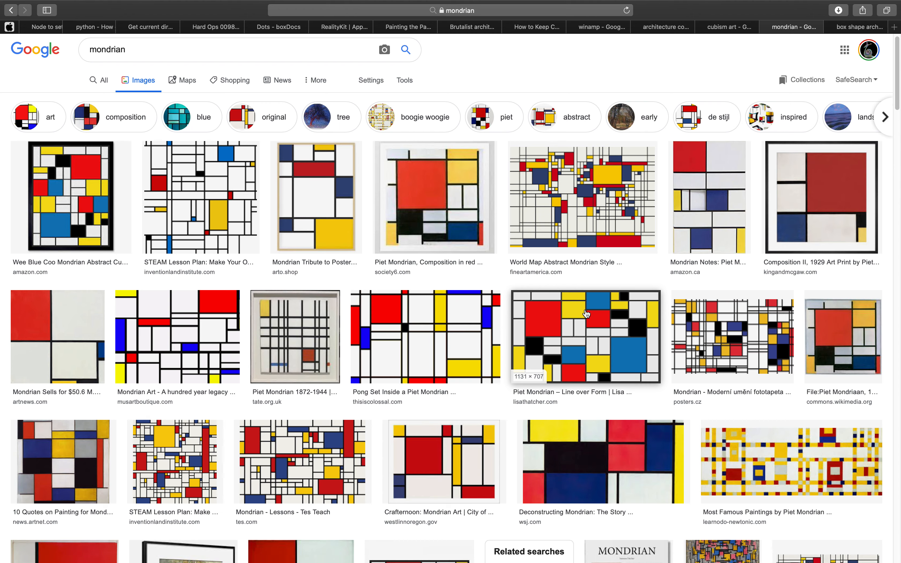
pyautogui.scroll(-1, 588, 312)
pyautogui.scroll(-6, 589, 295)
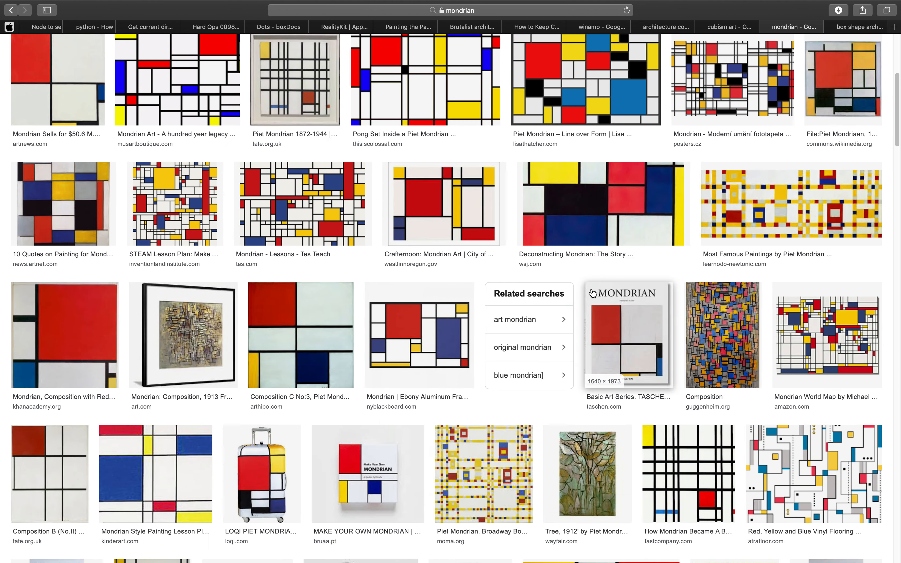
pyautogui.scroll(5, 589, 295)
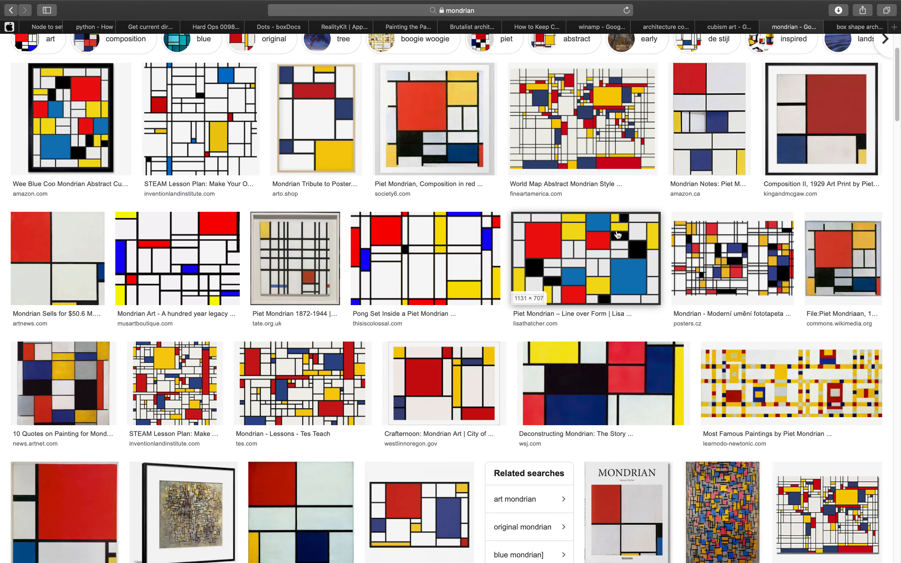
# - Open the "box shape architecture" image results and examine the box-shaped buildings
pyautogui.click(852, 29)
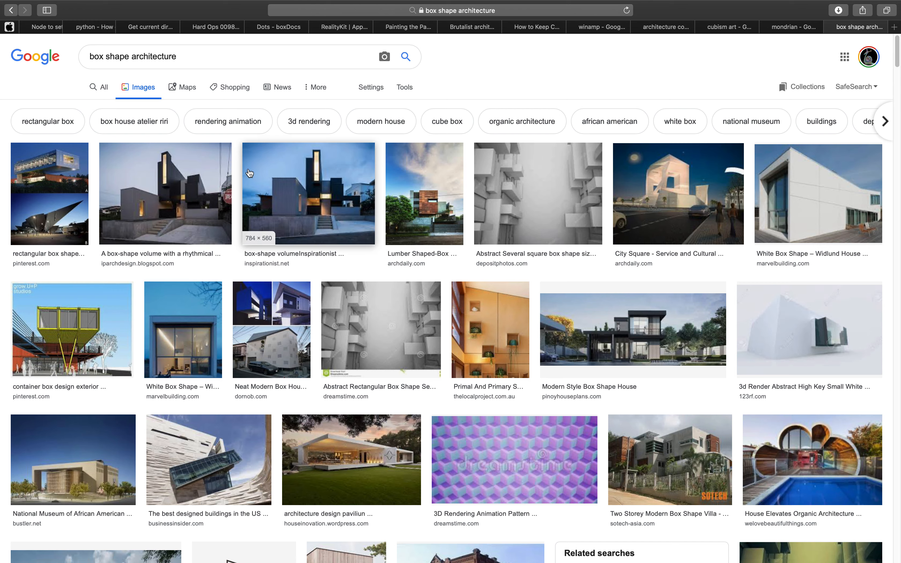
pyautogui.scroll(-1, 327, 363)
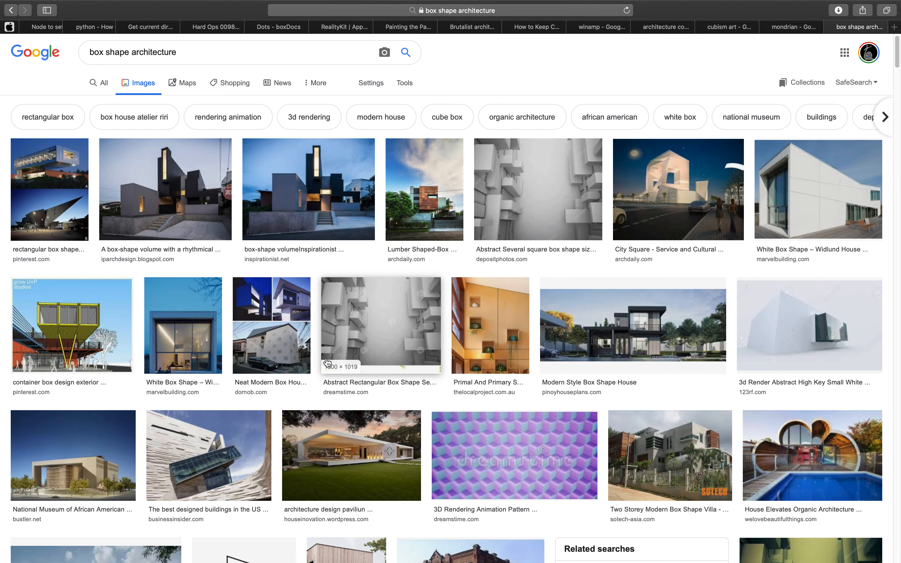
pyautogui.scroll(-2, 327, 363)
pyautogui.scroll(-2, 624, 258)
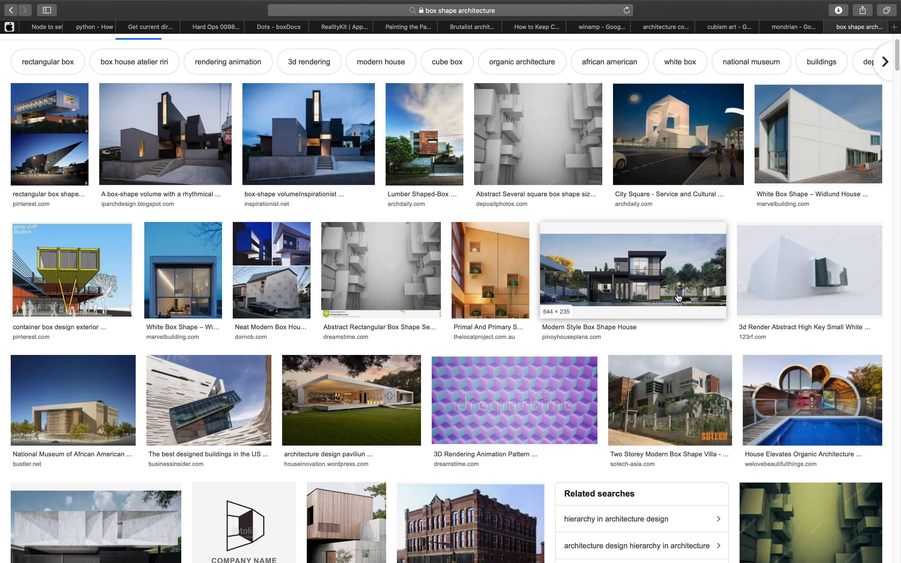
pyautogui.scroll(-3, 678, 298)
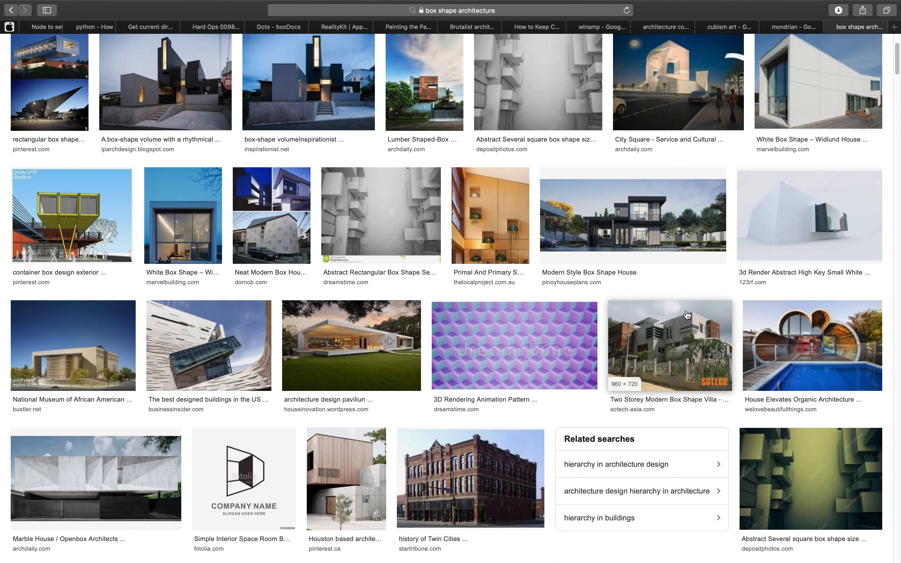
pyautogui.scroll(-1, 336, 320)
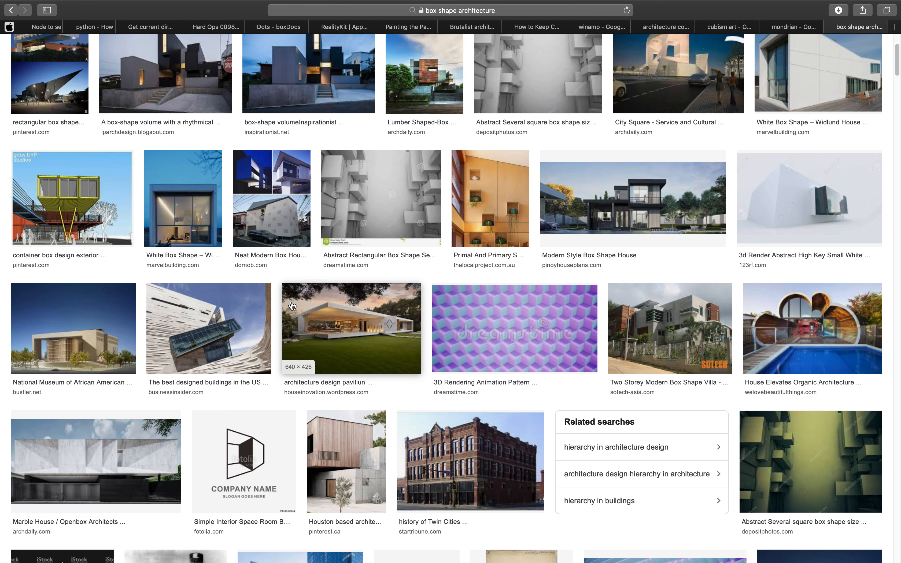
pyautogui.scroll(-10, 394, 338)
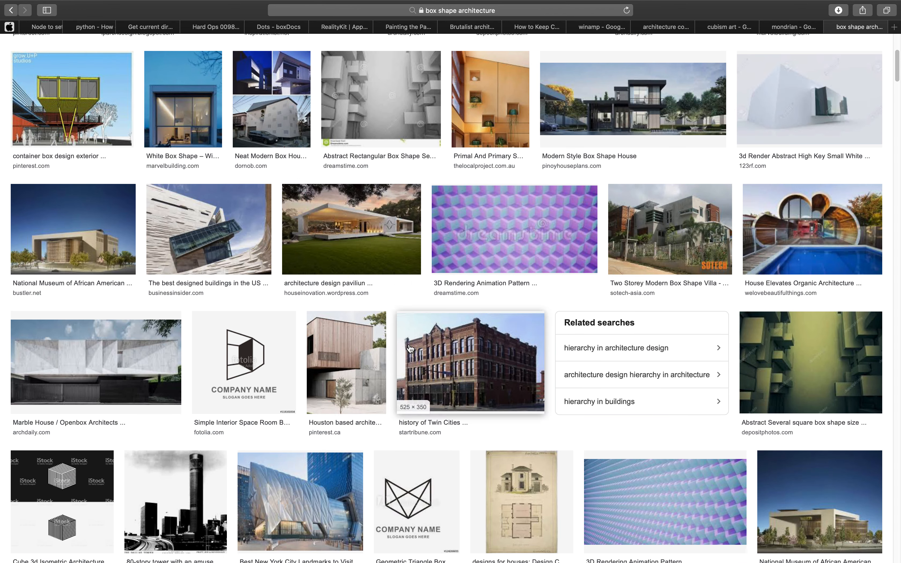
# - Open the "architecture container house" image results and preview the Superdraft and Inspirationfeed container homes with their related images
pyautogui.click(666, 27)
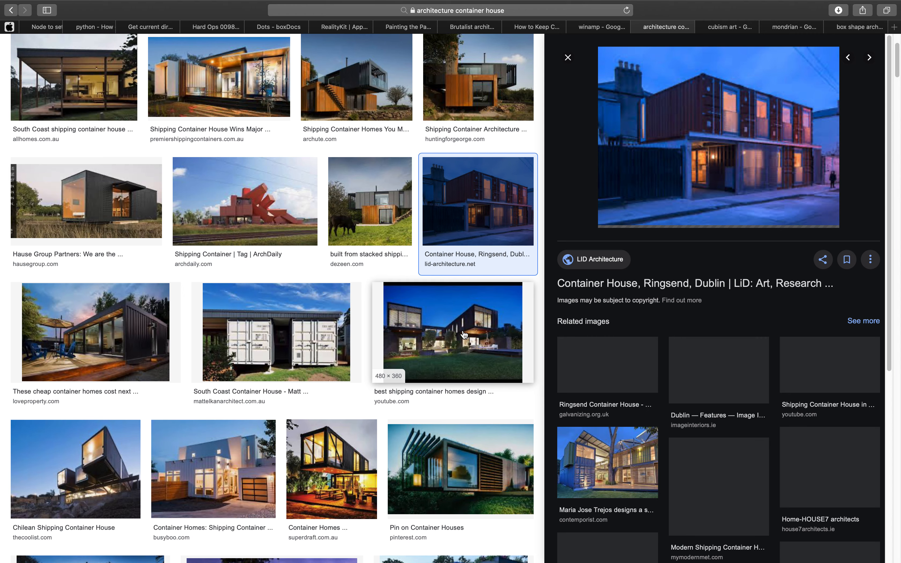
pyautogui.scroll(-5, 442, 357)
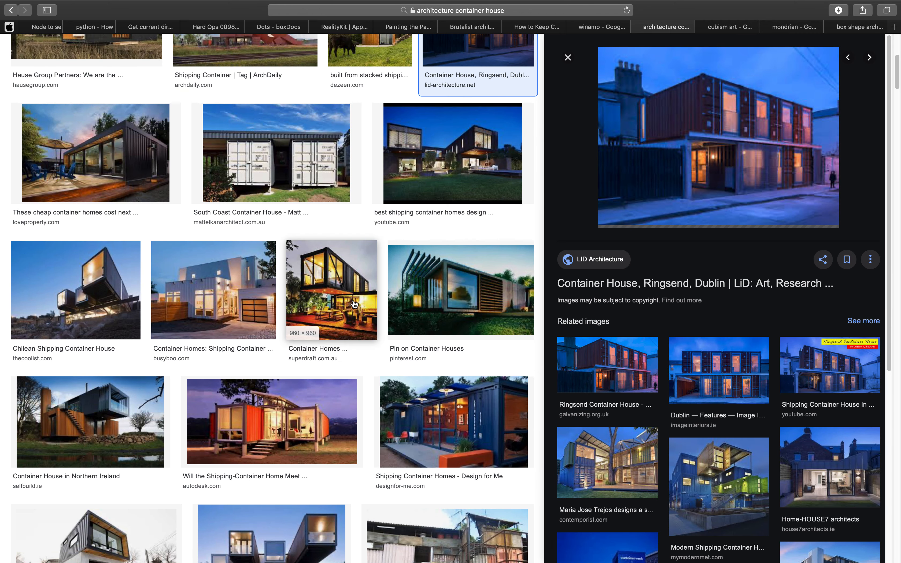
pyautogui.click(354, 303)
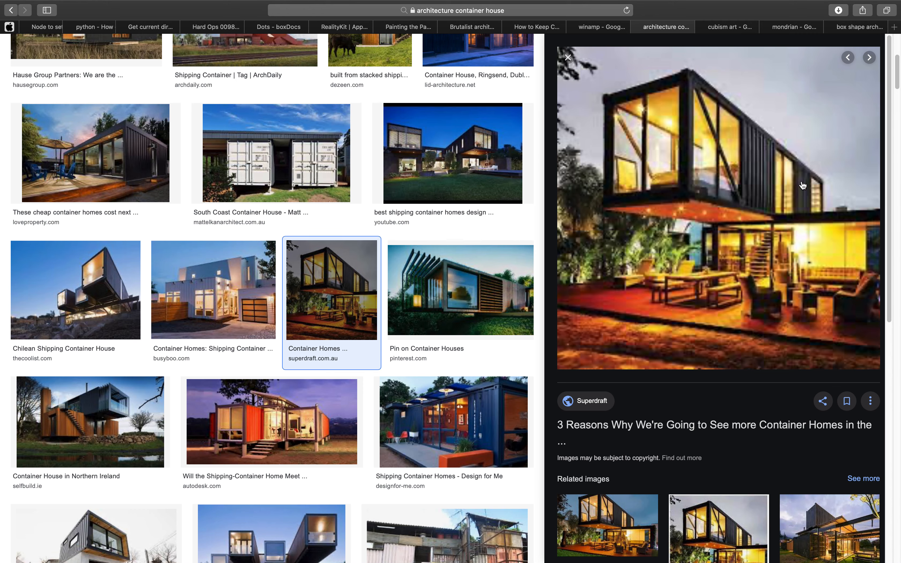
pyautogui.scroll(-7, 601, 349)
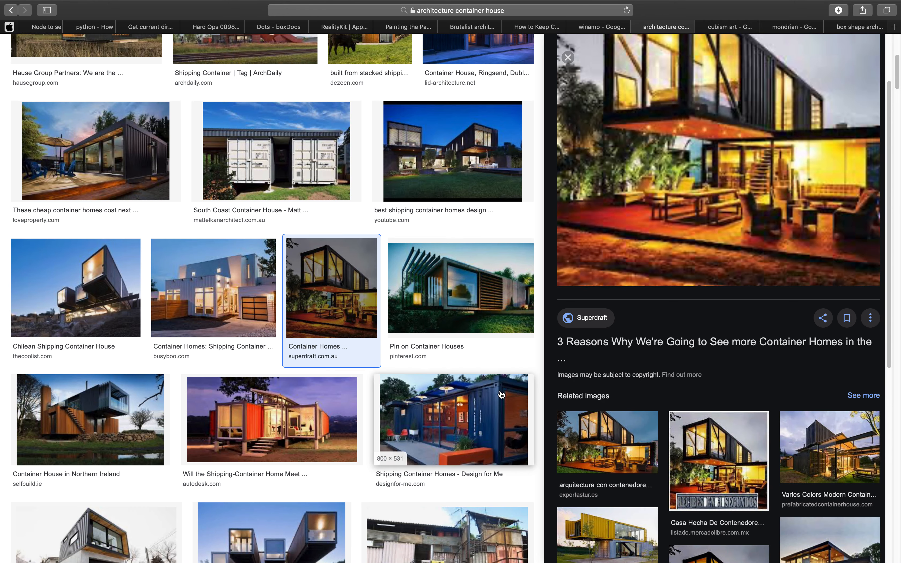
pyautogui.scroll(-6, 313, 406)
pyautogui.click(277, 337)
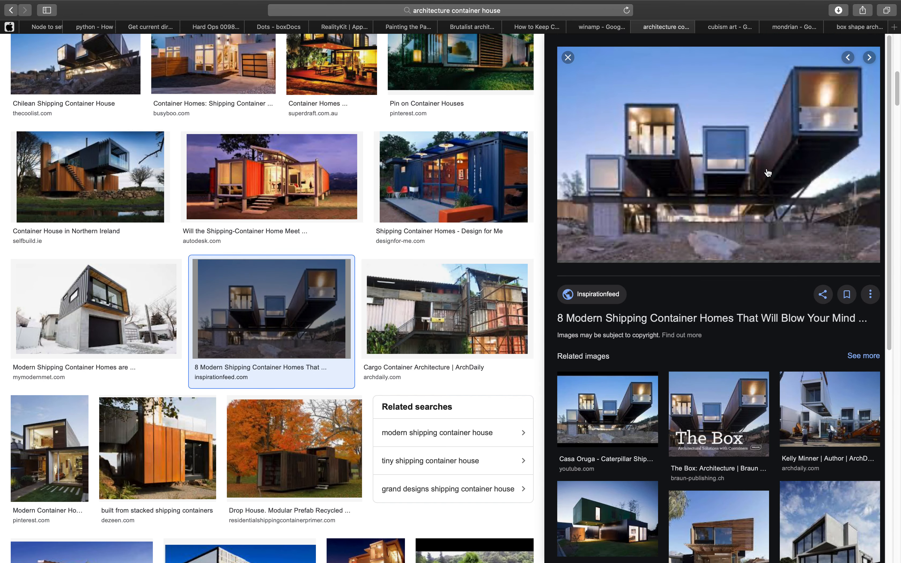
pyautogui.scroll(-5, 730, 306)
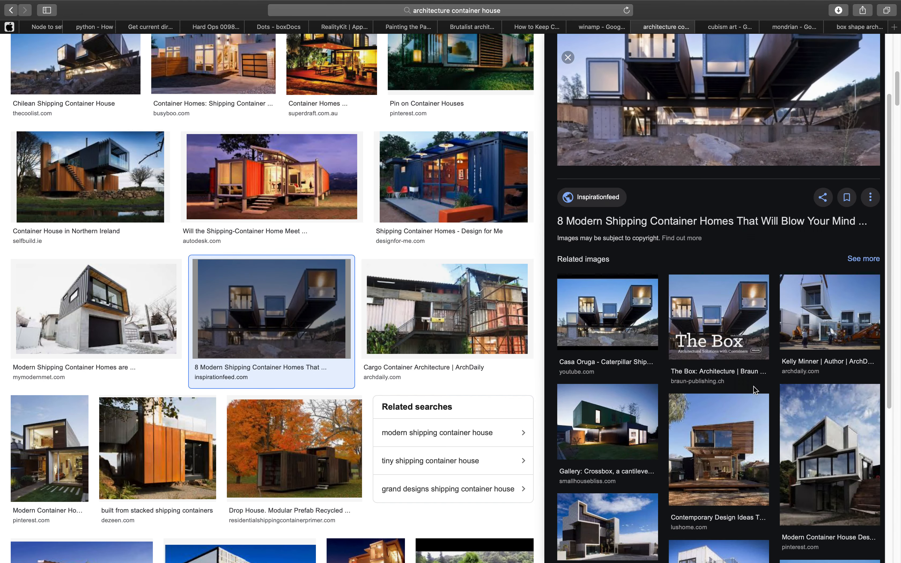
pyautogui.scroll(-3, 715, 329)
pyautogui.scroll(-9, 370, 253)
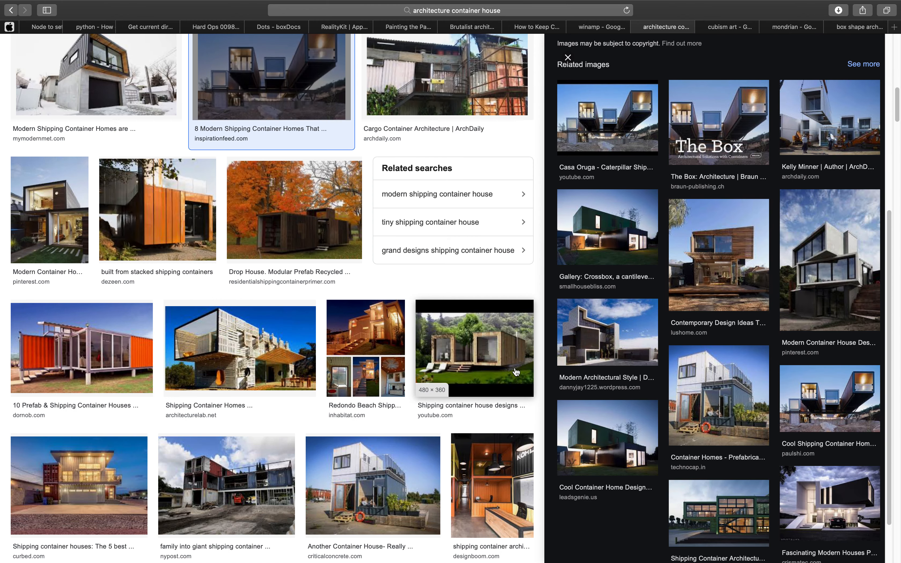
# - Preview more container-house images, including those from Architecture Lab, Designboom, HomeDSGN and Marine Insight
pyautogui.click(370, 253)
pyautogui.click(240, 257)
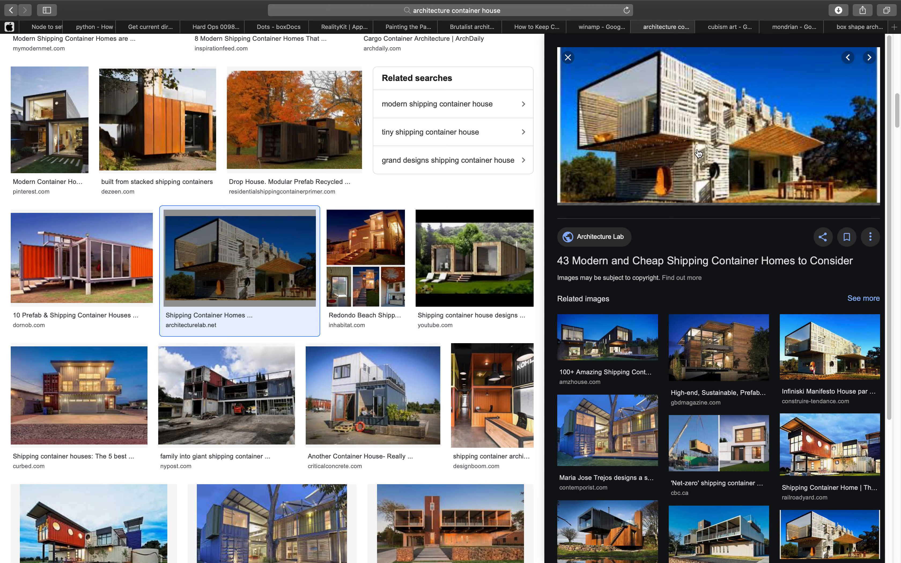
pyautogui.scroll(-2, 682, 223)
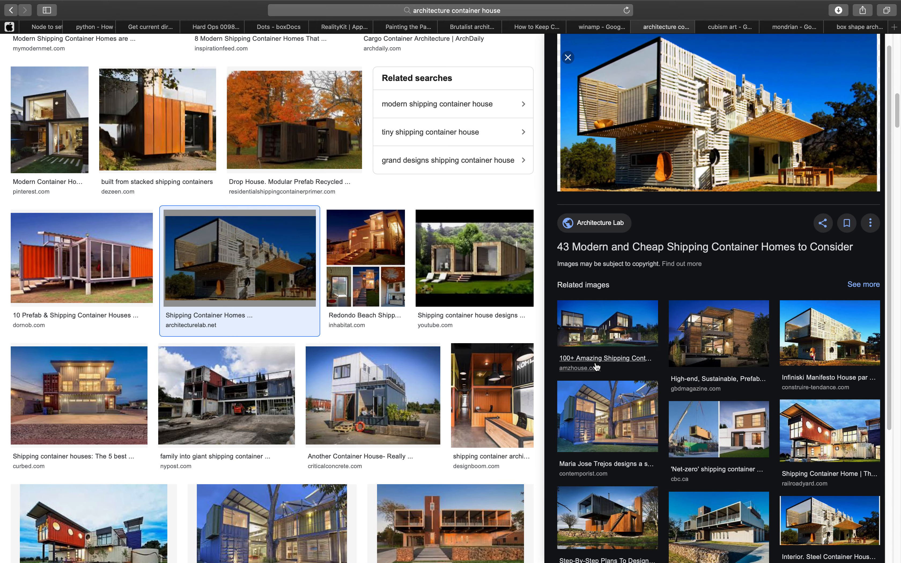
pyautogui.click(500, 388)
pyautogui.scroll(-15, 484, 376)
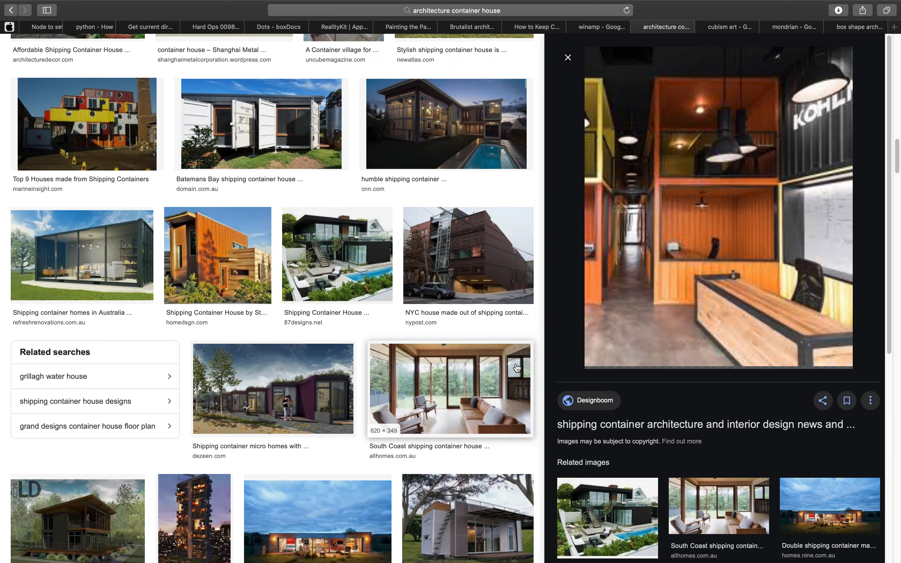
pyautogui.scroll(5, 459, 361)
pyautogui.click(256, 386)
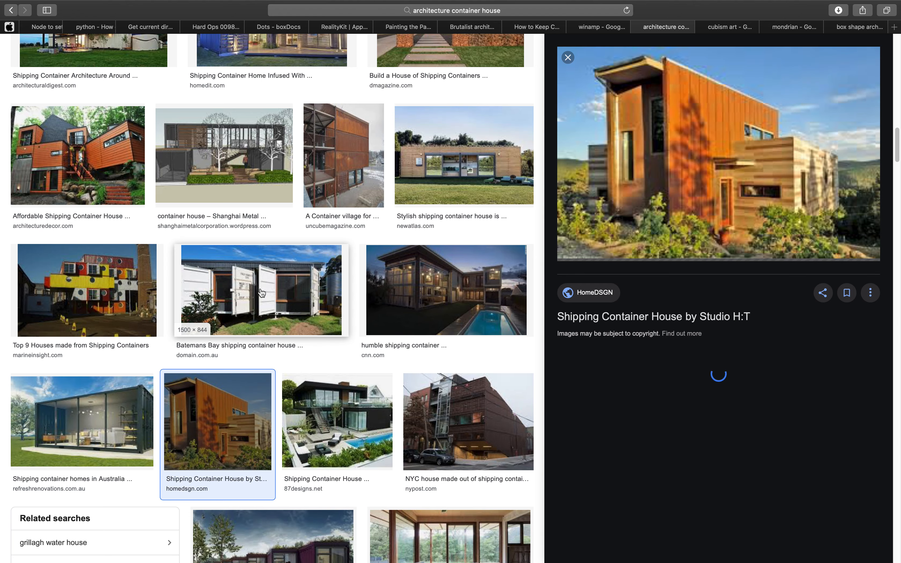
pyautogui.click(93, 294)
pyautogui.scroll(3, 538, 245)
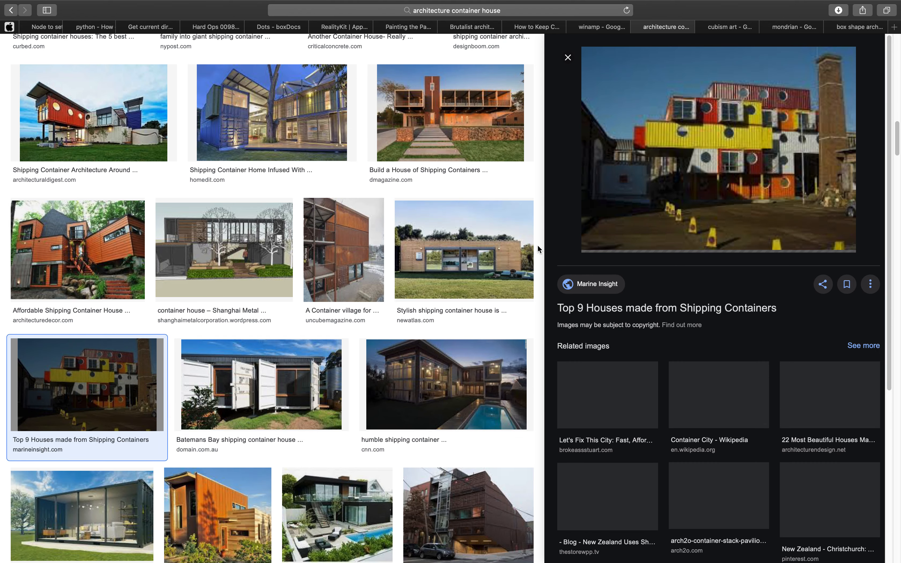
# - Switch back to Blender and activate the BoxCutter tool with the default cube selected
pyautogui.hotkey('ctrl', 'Left')
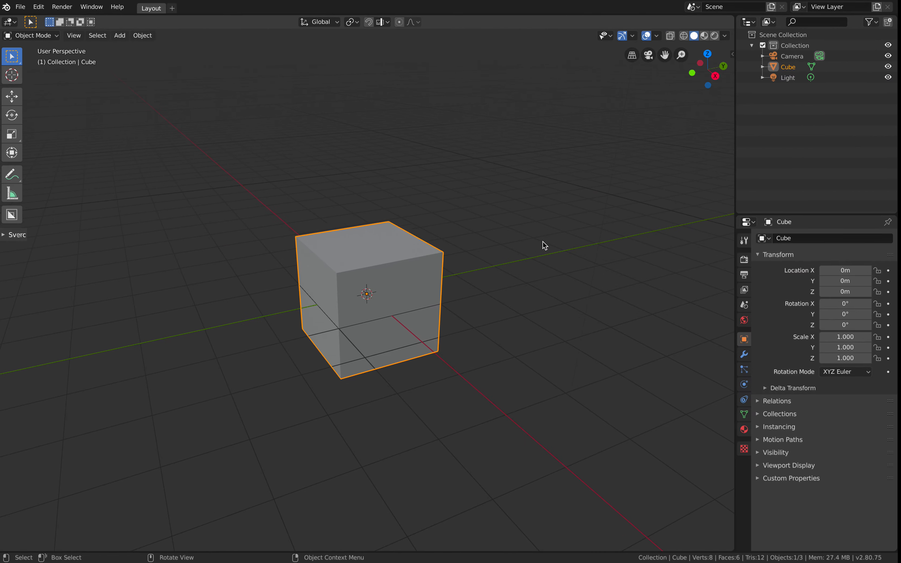
pyautogui.moveTo(480, 246); pyautogui.dragTo(447, 242, button='middle')
pyautogui.scroll(4, 469, 242)
pyautogui.moveTo(219, 221); pyautogui.dragTo(208, 227, button='middle')
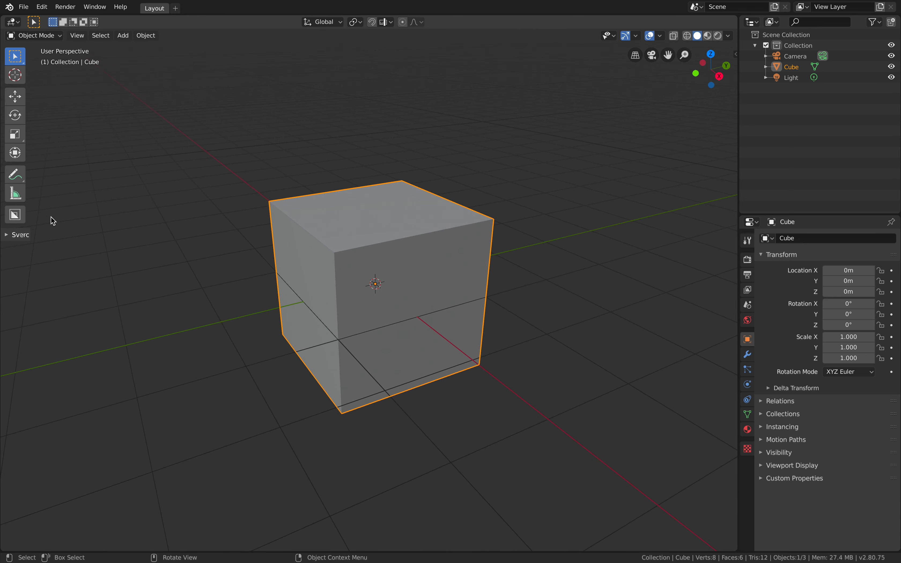
pyautogui.click(15, 215)
# - Cut a rectangular box recess into one side face of the cube, running out through its lower edge
pyautogui.moveTo(275, 187); pyautogui.dragTo(348, 222, button='middle')
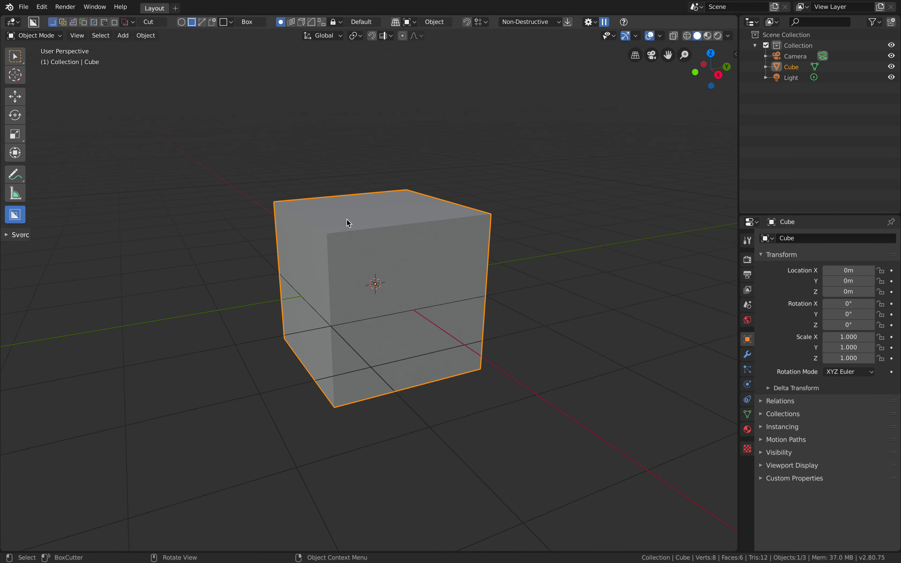
pyautogui.moveTo(328, 262); pyautogui.dragTo(334, 259, button='middle')
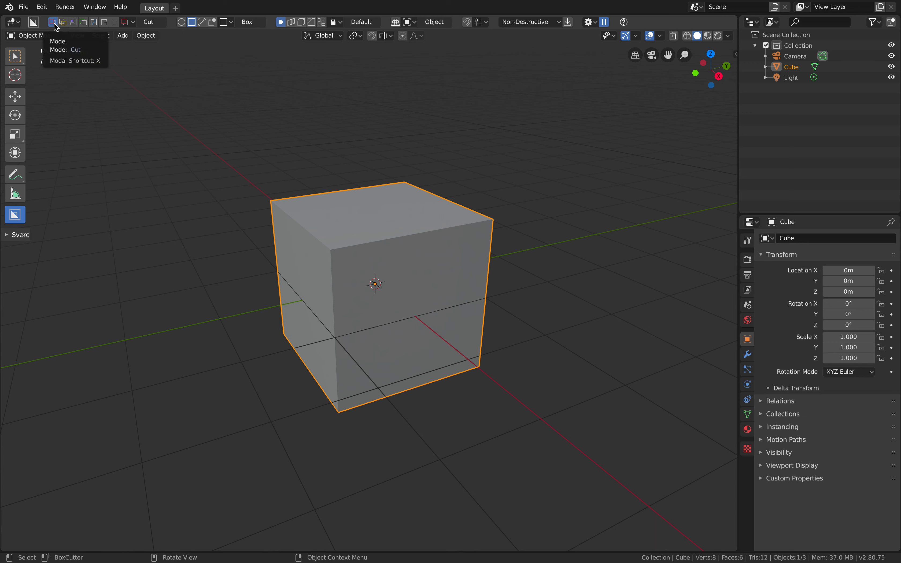
pyautogui.moveTo(354, 295); pyautogui.dragTo(350, 293, button='middle')
pyautogui.moveTo(372, 258); pyautogui.dragTo(352, 261, button='middle')
pyautogui.moveTo(338, 265)
pyautogui.mouseDown()
pyautogui.moveTo(454, 372)
pyautogui.moveTo(461, 395)
pyautogui.moveTo(440, 365)
pyautogui.mouseUp()
# - Cut a tall box opening into the adjacent side face, extending past the cube's lower edge
pyautogui.moveTo(515, 349); pyautogui.dragTo(426, 300, button='middle')
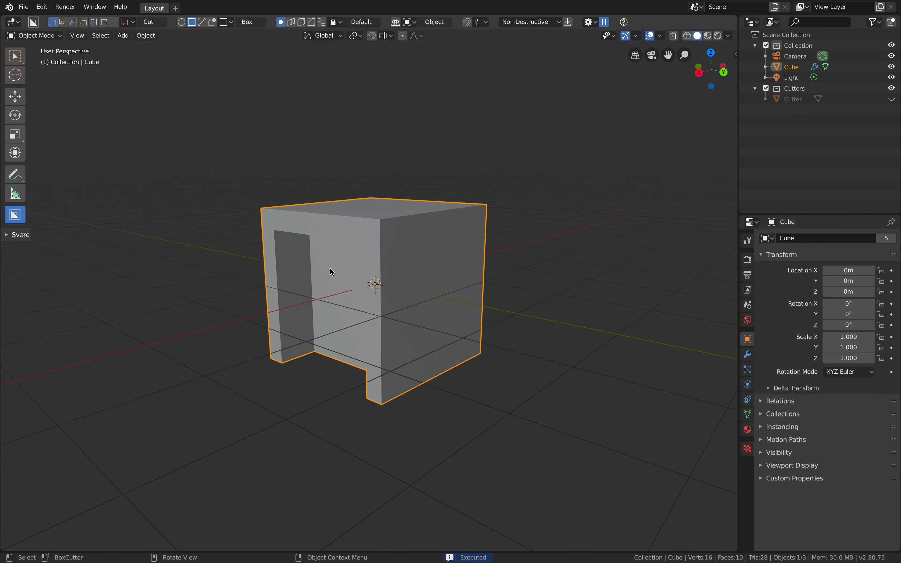
pyautogui.moveTo(331, 273); pyautogui.dragTo(327, 275, button='middle')
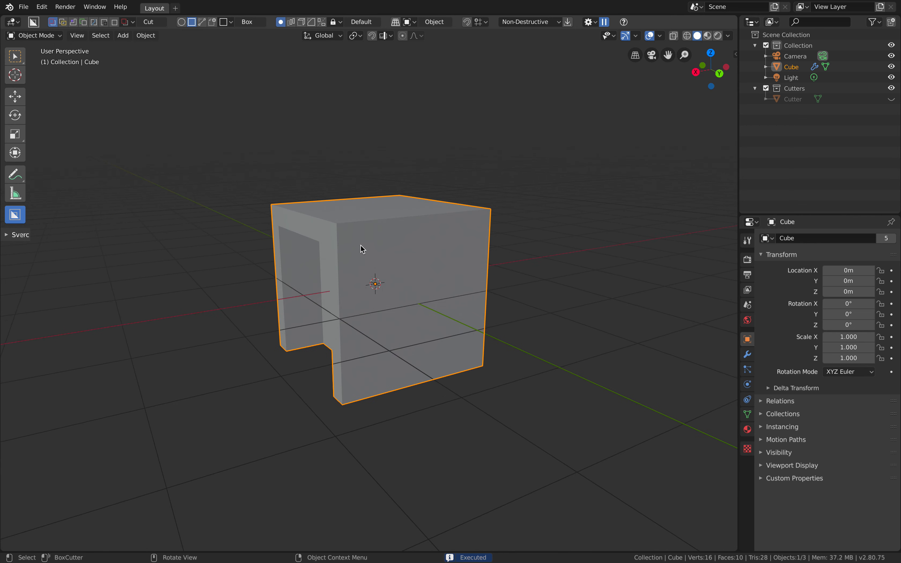
pyautogui.moveTo(400, 244); pyautogui.dragTo(469, 382)
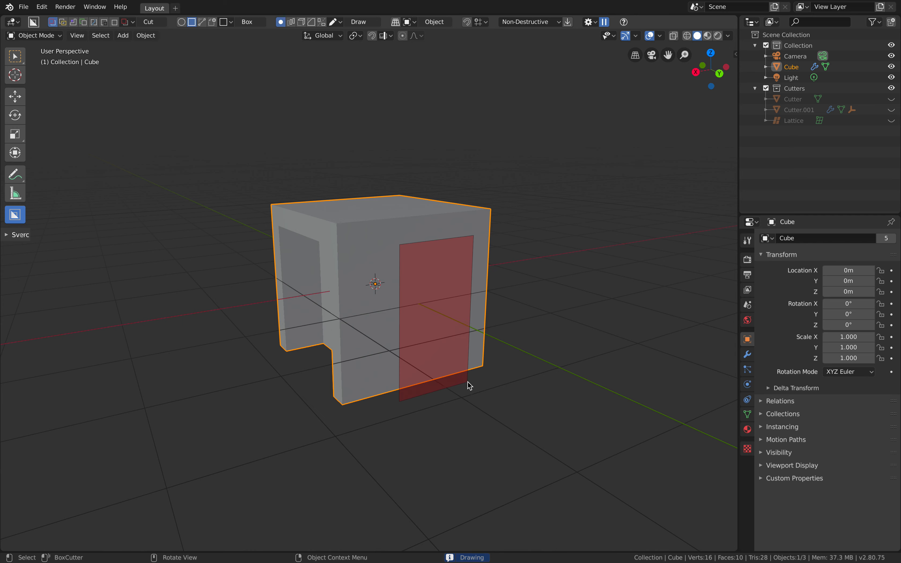
pyautogui.click(377, 280)
# - Cut a rectangular window into a third side face, opposite the first cut
pyautogui.moveTo(376, 280)
pyautogui.mouseDown(button='middle')
pyautogui.moveTo(412, 286)
pyautogui.moveTo(387, 286)
pyautogui.mouseUp(button='middle')
pyautogui.moveTo(349, 282)
pyautogui.mouseDown()
pyautogui.moveTo(444, 369)
pyautogui.moveTo(466, 370)
pyautogui.moveTo(466, 350)
pyautogui.mouseUp()
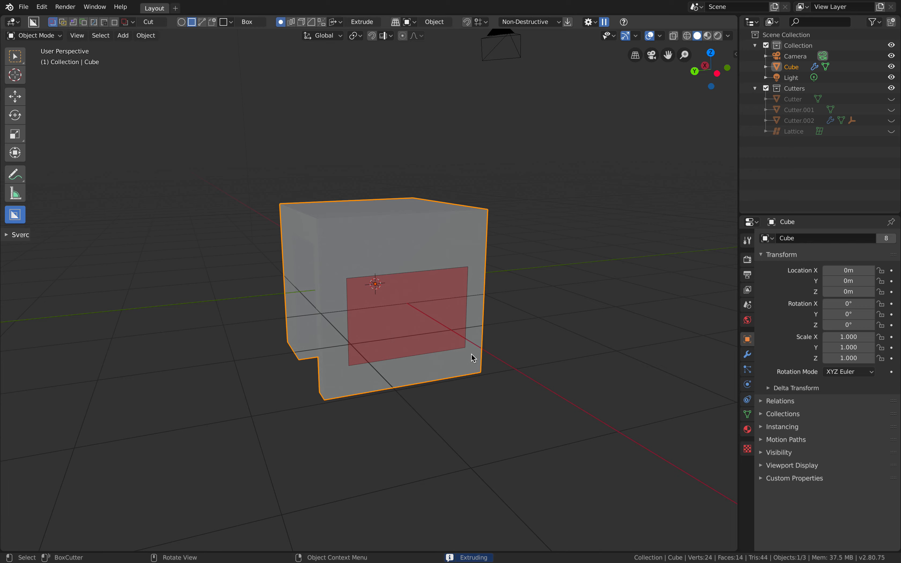
pyautogui.click(472, 354)
# - Enable Cavity in the viewport shading and inspect the cut cube from several angles
pyautogui.moveTo(471, 354); pyautogui.dragTo(523, 209, button='middle')
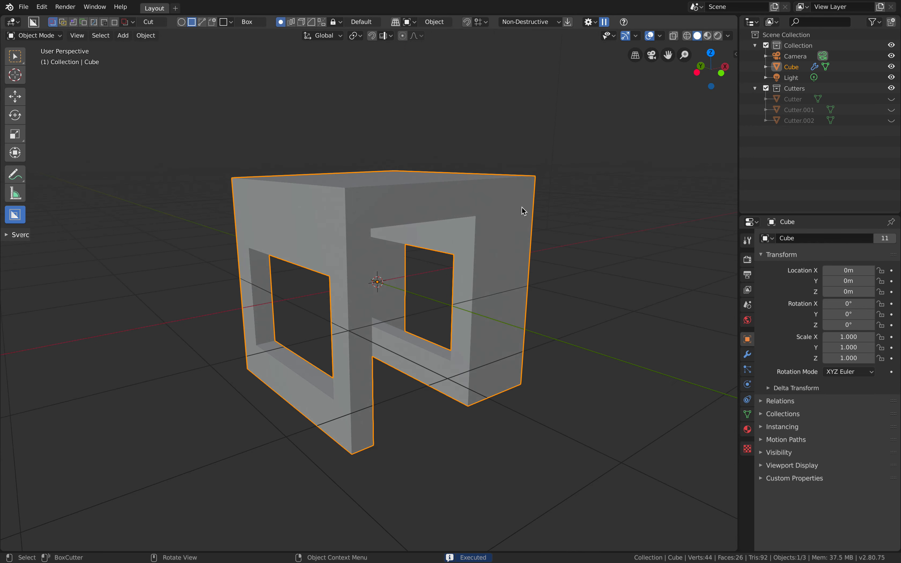
pyautogui.click(729, 35)
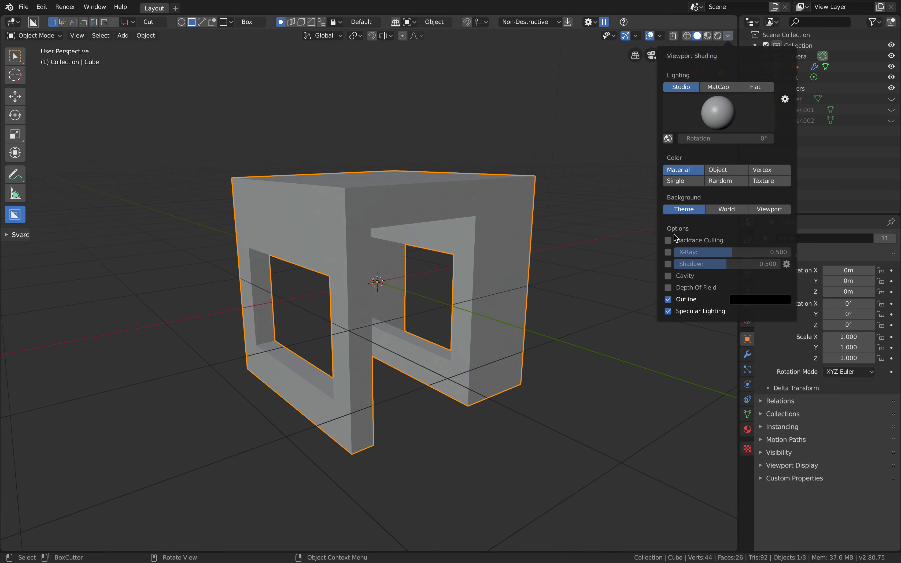
pyautogui.click(668, 276)
pyautogui.moveTo(584, 252)
pyautogui.mouseDown(button='middle')
pyautogui.moveTo(557, 230)
pyautogui.moveTo(485, 268)
pyautogui.moveTo(444, 258)
pyautogui.moveTo(427, 284)
pyautogui.moveTo(385, 283)
pyautogui.moveTo(462, 266)
pyautogui.moveTo(414, 269)
pyautogui.mouseUp(button='middle')
pyautogui.moveTo(395, 189); pyautogui.dragTo(319, 187, button='middle')
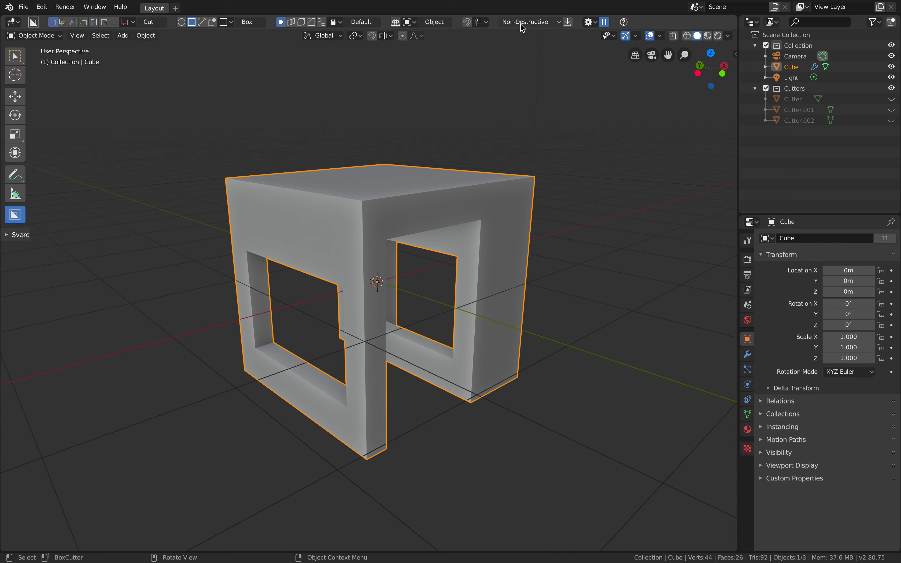
# - Show the cube's Boolean modifiers and unhide the three cutter objects in the Cutters collection
pyautogui.click(749, 355)
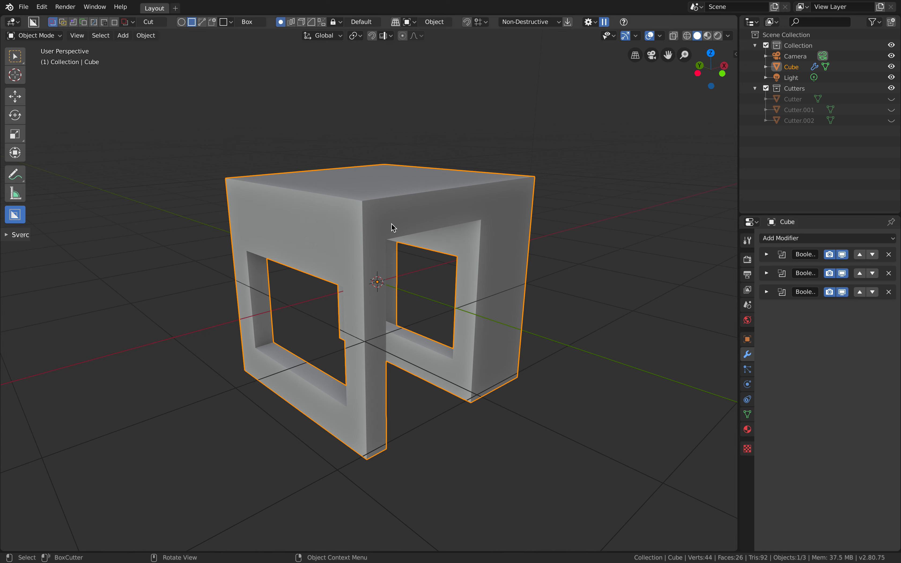
pyautogui.moveTo(351, 216); pyautogui.dragTo(358, 225, button='middle')
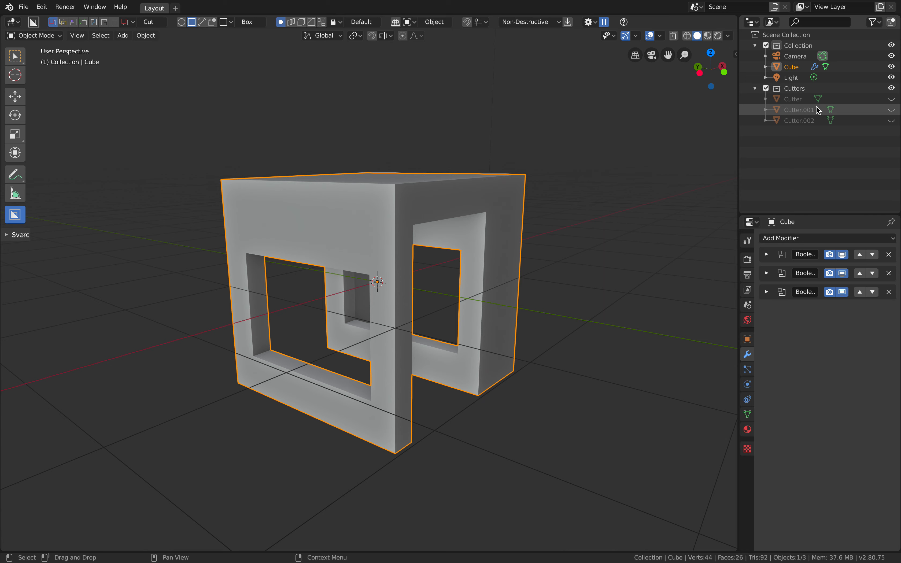
pyautogui.moveTo(543, 249); pyautogui.dragTo(510, 81, button='middle')
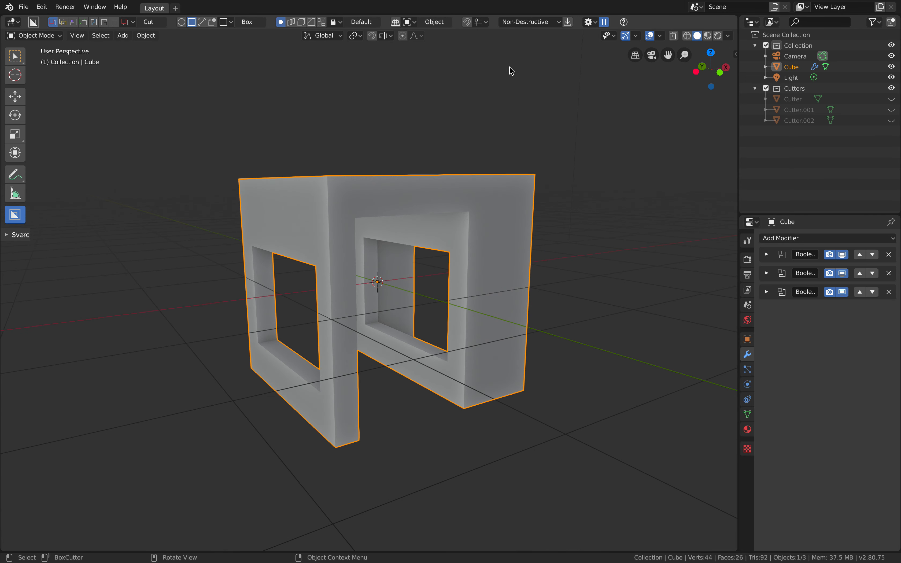
pyautogui.moveTo(505, 158); pyautogui.dragTo(477, 195, button='middle')
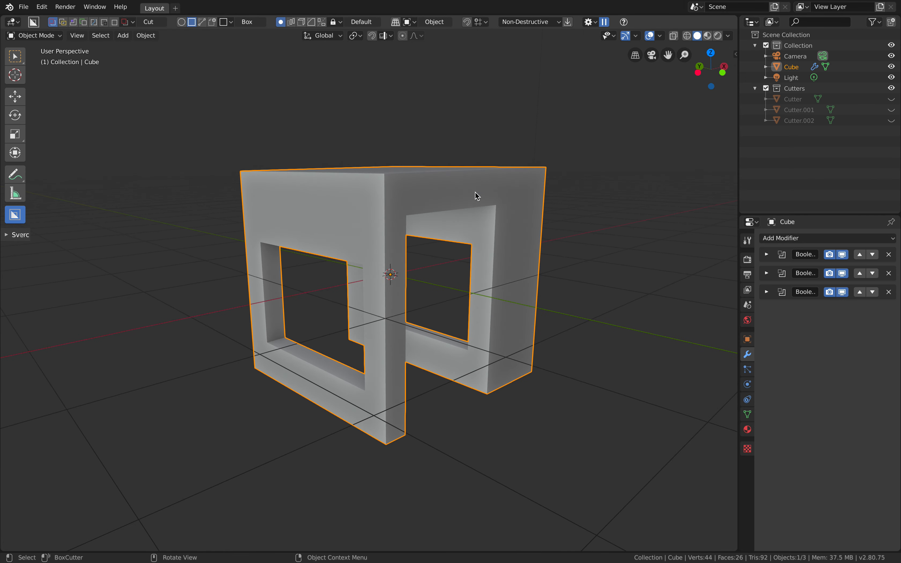
pyautogui.moveTo(892, 110); pyautogui.dragTo(892, 120)
# - Select the Cutter.001 box, then scale and move it to reshape the opening it cuts in the cube
pyautogui.click(612, 239)
pyautogui.moveTo(613, 239); pyautogui.dragTo(630, 227, button='middle')
pyautogui.press('s')
pyautogui.click(561, 243)
pyautogui.press('g')
pyautogui.click(579, 237)
pyautogui.moveTo(580, 238); pyautogui.dragTo(529, 248, button='middle')
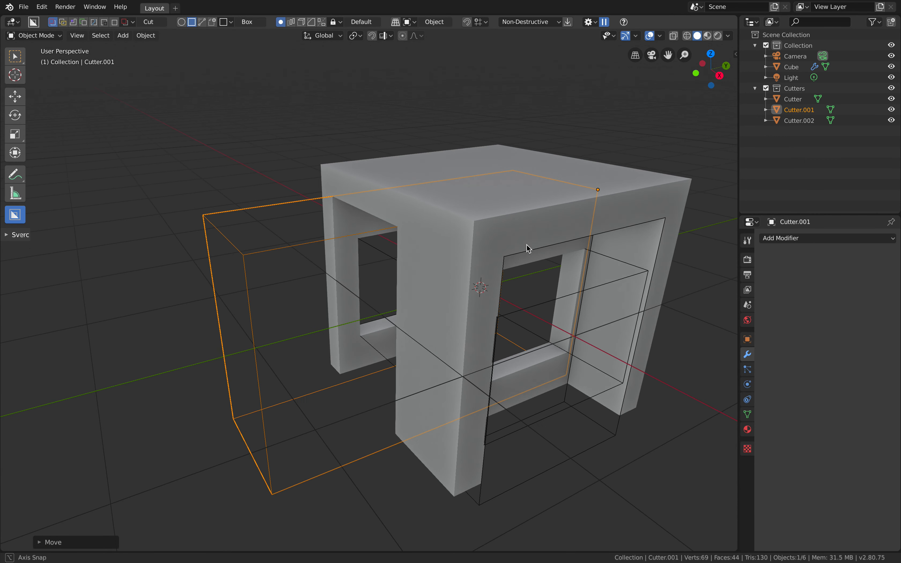
# - Select the Cutter box of the first recess and repeatedly move and scale it to adjust its cut
pyautogui.click(573, 462)
pyautogui.press('g')
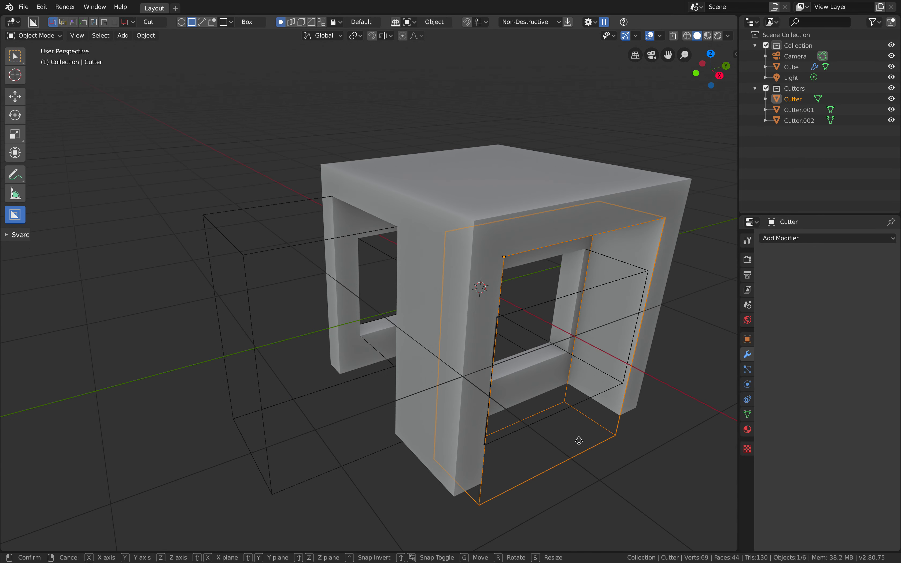
pyautogui.click(583, 441)
pyautogui.moveTo(583, 441); pyautogui.dragTo(416, 304, button='middle')
pyautogui.press('g')
pyautogui.click(505, 426)
pyautogui.press('g')
pyautogui.press('s')
pyautogui.click(507, 423)
pyautogui.press('g')
pyautogui.click(487, 425)
pyautogui.press('g')
pyautogui.click(503, 407)
pyautogui.scroll(-1, 416, 303)
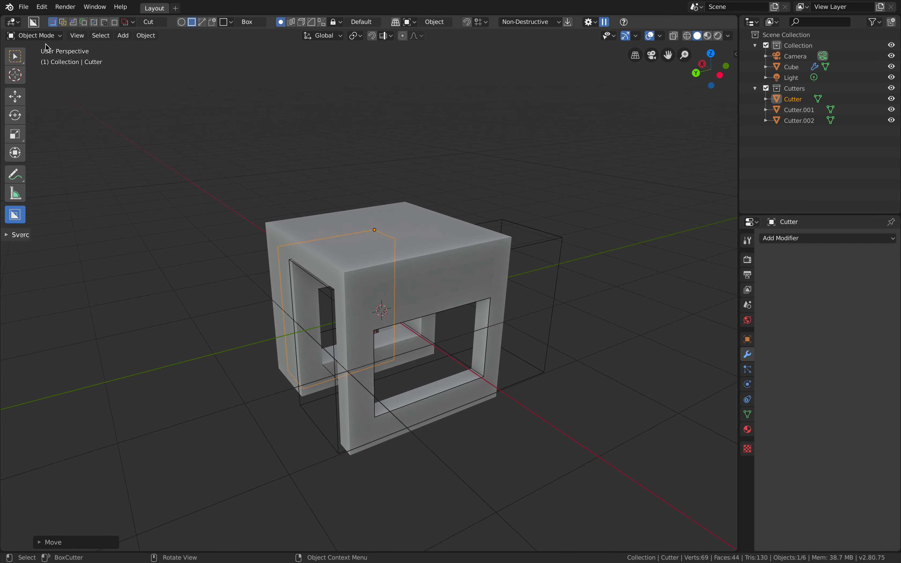
# - Hide all three cutter objects again so only the cut cube shows
pyautogui.moveTo(344, 283); pyautogui.dragTo(346, 270, button='middle')
pyautogui.scroll(1, 346, 270)
pyautogui.click(890, 99)
pyautogui.moveTo(890, 103); pyautogui.dragTo(890, 120)
pyautogui.moveTo(515, 233); pyautogui.dragTo(403, 258, button='middle')
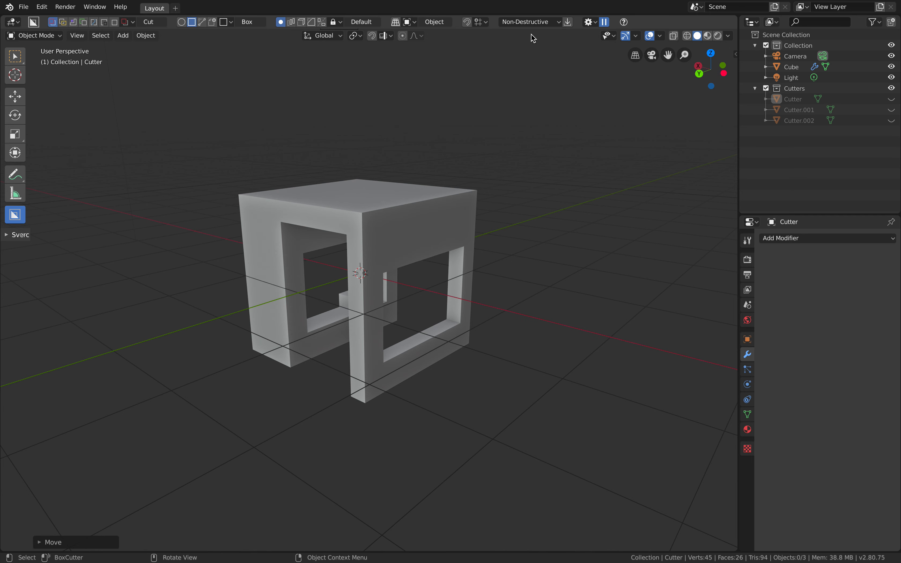
# - Select the cube and apply all of its Boolean modifiers through BoxCutter
pyautogui.click(391, 212)
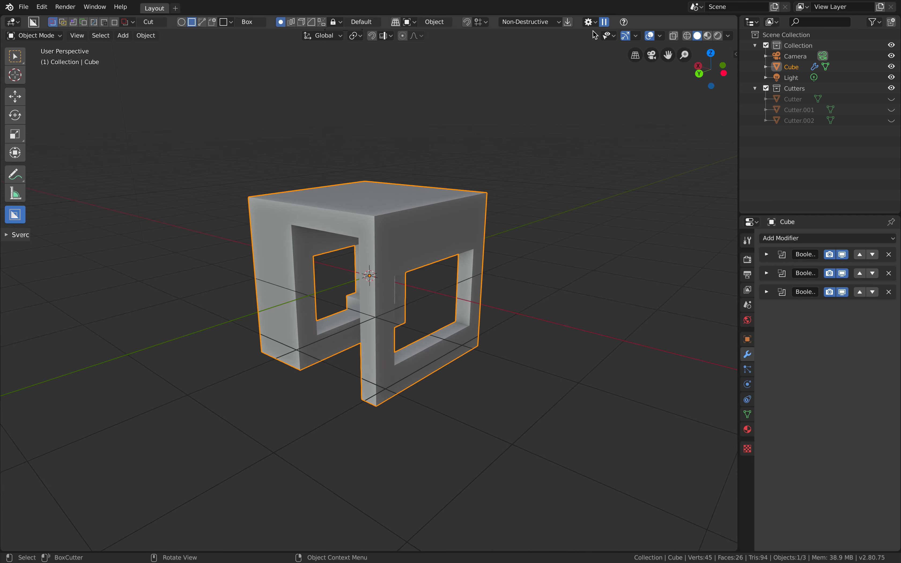
pyautogui.click(569, 23)
pyautogui.moveTo(474, 296); pyautogui.dragTo(487, 274, button='middle')
pyautogui.moveTo(424, 237); pyautogui.dragTo(405, 229, button='middle')
# - Examine the cube's topology in wireframe shading and return to solid shading
pyautogui.press('z')
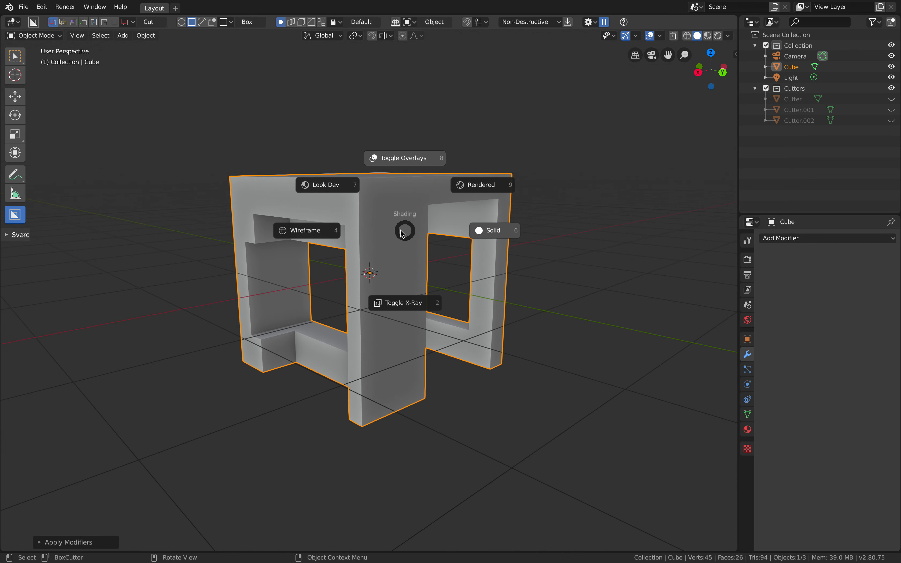
pyautogui.click(365, 230)
pyautogui.moveTo(363, 229)
pyautogui.mouseDown(button='middle')
pyautogui.moveTo(379, 217)
pyautogui.moveTo(403, 251)
pyautogui.moveTo(409, 247)
pyautogui.mouseUp(button='middle')
pyautogui.press('z')
pyautogui.click(416, 238)
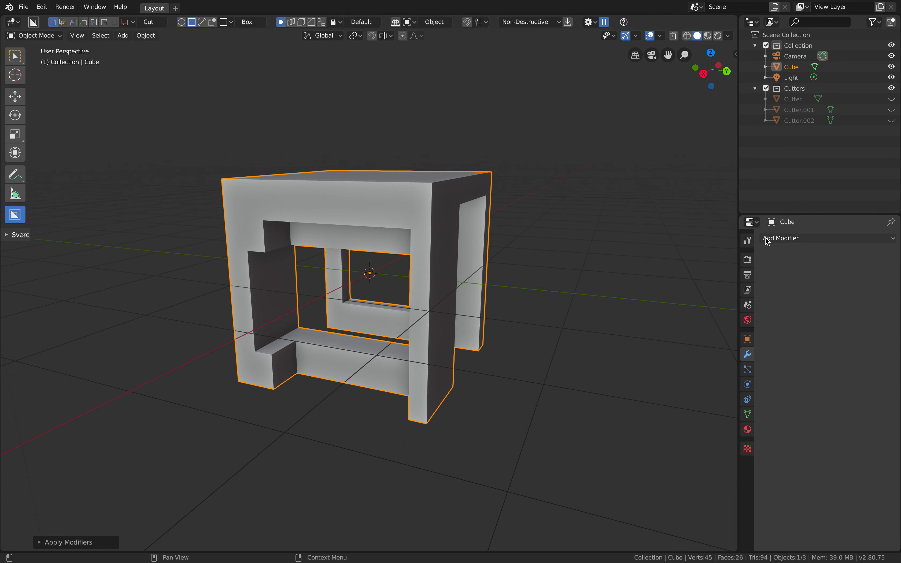
pyautogui.moveTo(551, 253); pyautogui.dragTo(483, 252, button='middle')
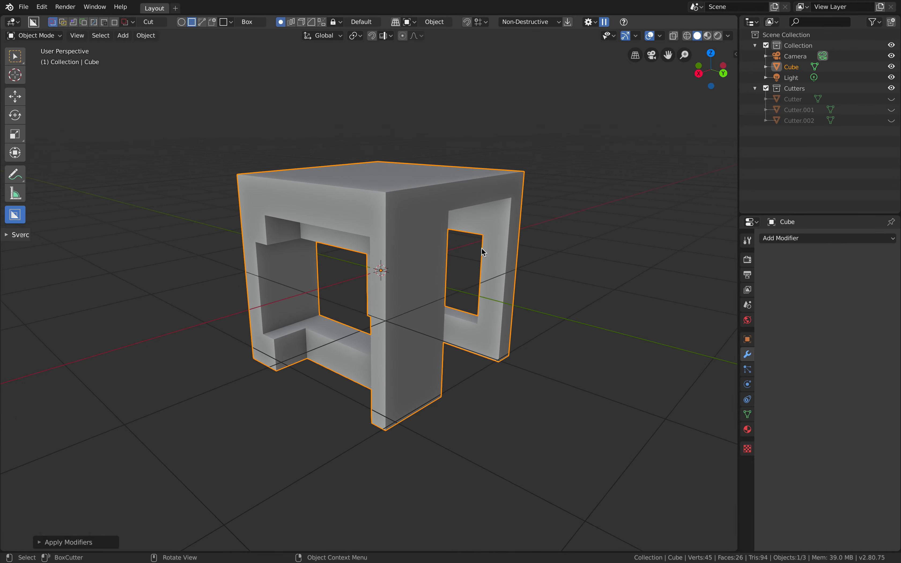
pyautogui.moveTo(425, 211); pyautogui.dragTo(469, 261, button='middle')
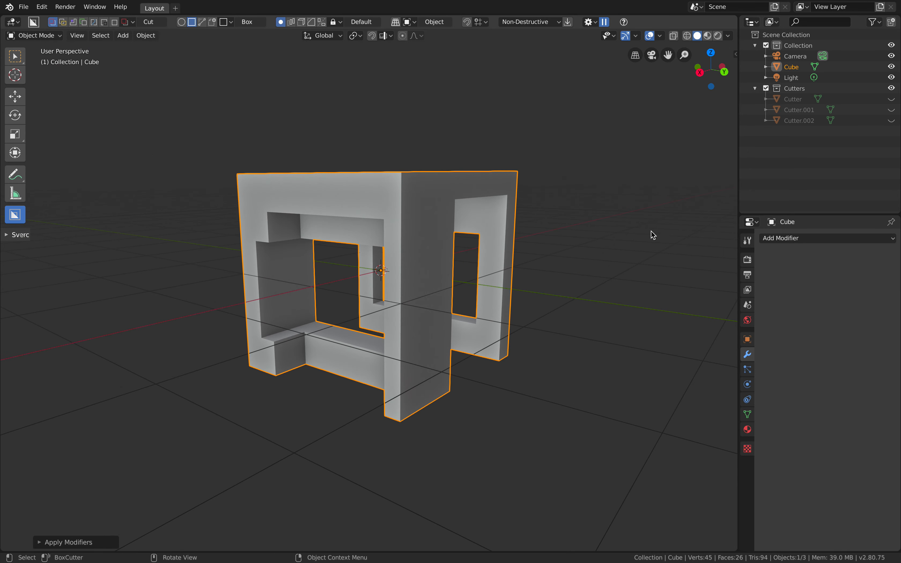
# - Add a Remesh modifier to the cube and check its grid in wireframe before returning to solid shading
pyautogui.click(814, 241)
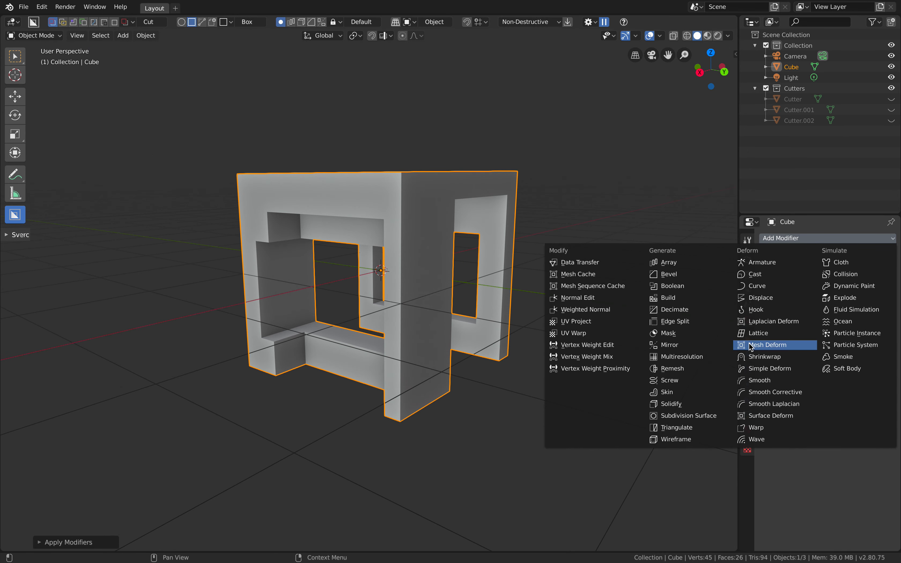
pyautogui.click(713, 370)
pyautogui.moveTo(713, 372); pyautogui.dragTo(596, 327, button='middle')
pyautogui.moveTo(573, 281); pyautogui.dragTo(555, 280, button='middle')
pyautogui.press('z')
pyautogui.click(456, 278)
pyautogui.moveTo(358, 247)
pyautogui.mouseDown(button='middle')
pyautogui.moveTo(372, 233)
pyautogui.moveTo(408, 233)
pyautogui.moveTo(452, 243)
pyautogui.moveTo(396, 256)
pyautogui.moveTo(458, 261)
pyautogui.mouseUp(button='middle')
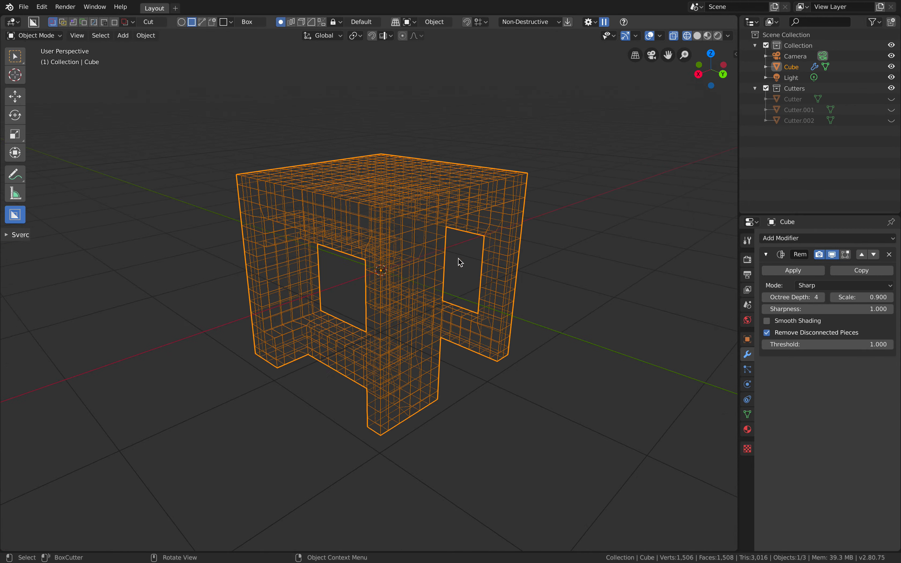
pyautogui.press('z')
pyautogui.click(641, 271)
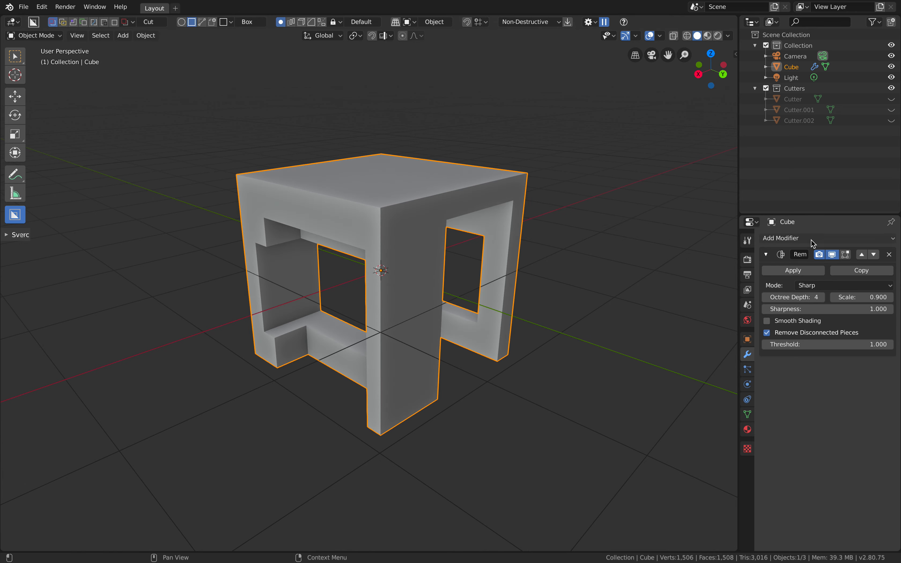
# - Add a Subdivision Surface modifier below the cube's Remesh modifier
pyautogui.click(813, 238)
pyautogui.click(683, 416)
pyautogui.moveTo(700, 417); pyautogui.dragTo(465, 224, button='middle')
# - Try Remesh octree depths 5 and 6, settle on 5, and set the scale to 0.901
pyautogui.click(822, 297)
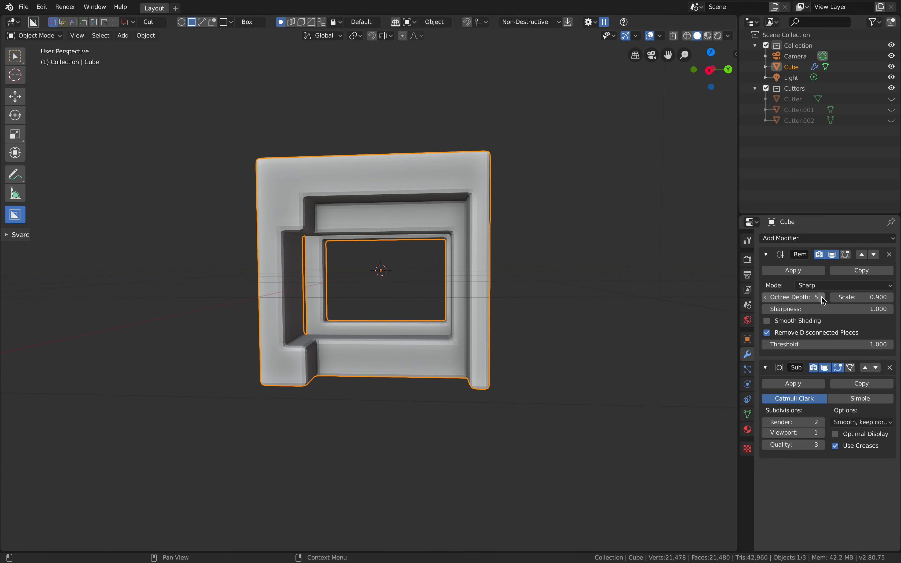
pyautogui.click(822, 297)
pyautogui.moveTo(490, 240); pyautogui.dragTo(473, 252, button='middle')
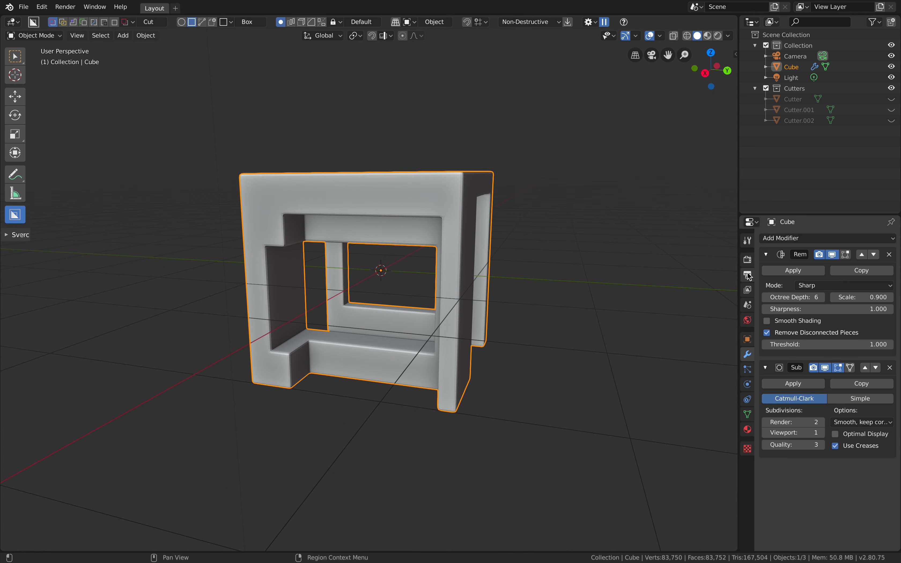
pyautogui.click(767, 297)
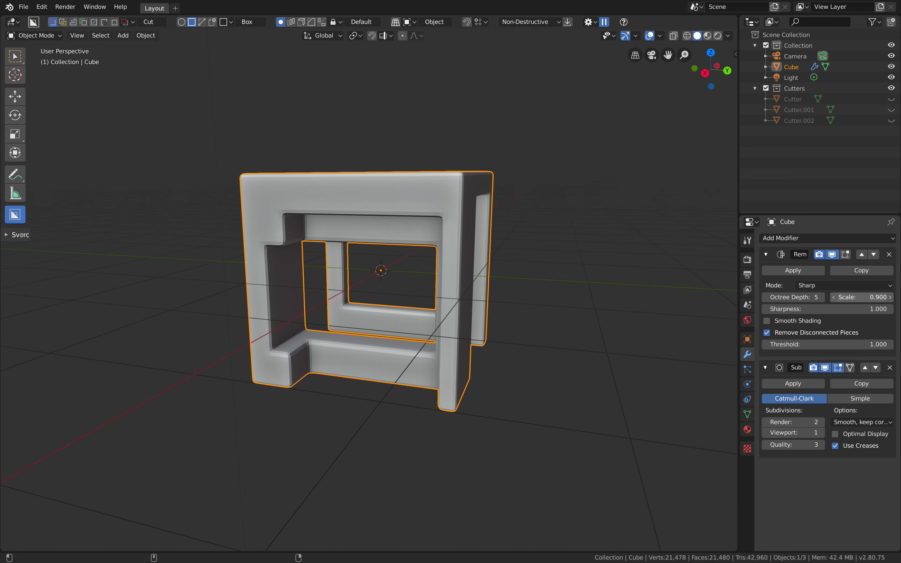
pyautogui.moveTo(861, 297); pyautogui.dragTo(863, 297)
pyautogui.moveTo(686, 278); pyautogui.dragTo(650, 301, button='middle')
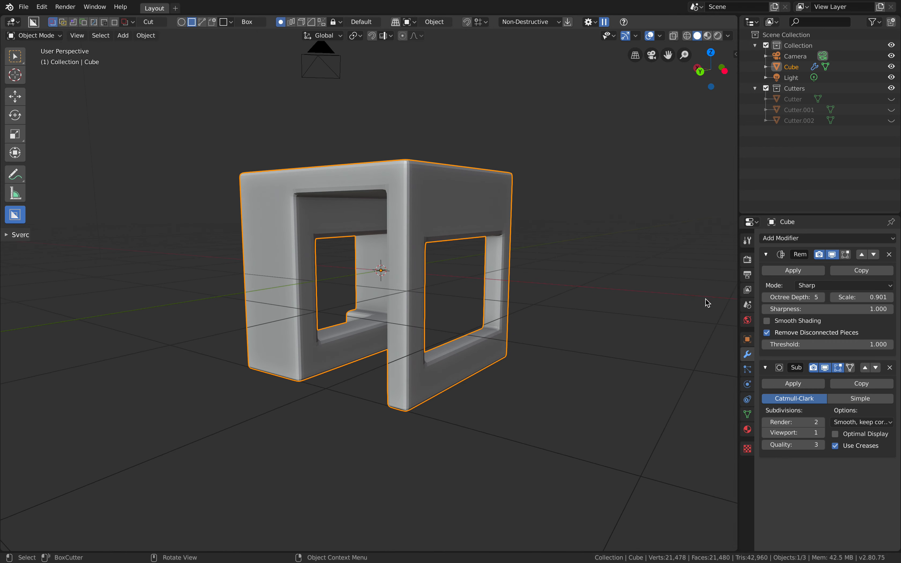
# - Replace the Subdivision Surface modifier with a Bevel modifier and check the mesh in wireframe and solid shading
pyautogui.click(891, 368)
pyautogui.moveTo(589, 268); pyautogui.dragTo(571, 239, button='middle')
pyautogui.click(800, 239)
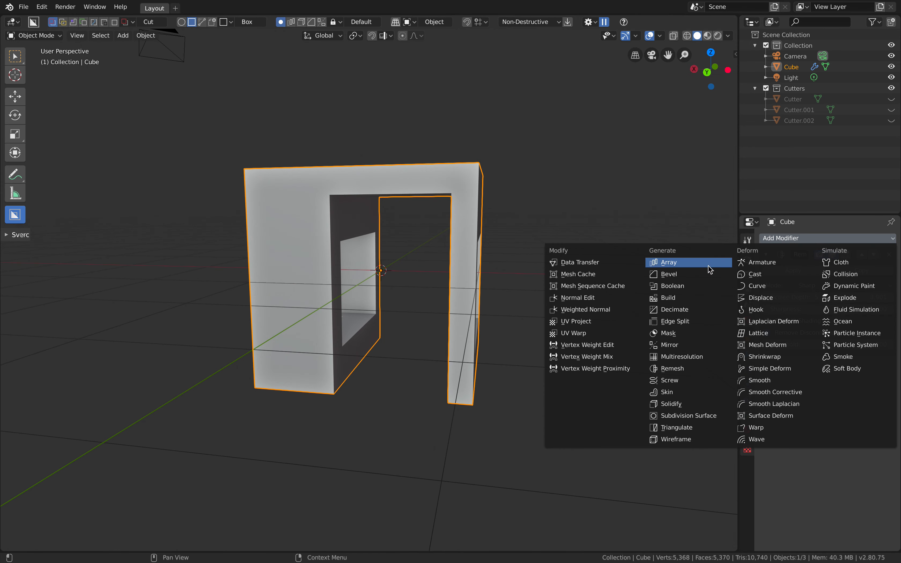
pyautogui.click(708, 275)
pyautogui.moveTo(583, 267); pyautogui.dragTo(502, 266, button='middle')
pyautogui.press('z')
pyautogui.click(467, 266)
pyautogui.press('z')
pyautogui.click(558, 267)
pyautogui.moveTo(559, 267); pyautogui.dragTo(536, 269, button='middle')
# - Lower the Remesh octree depth to 3 and inspect the beveled form
pyautogui.click(766, 298)
pyautogui.click(766, 298)
pyautogui.moveTo(585, 283); pyautogui.dragTo(607, 286, button='middle')
pyautogui.moveTo(358, 215); pyautogui.dragTo(305, 214, button='middle')
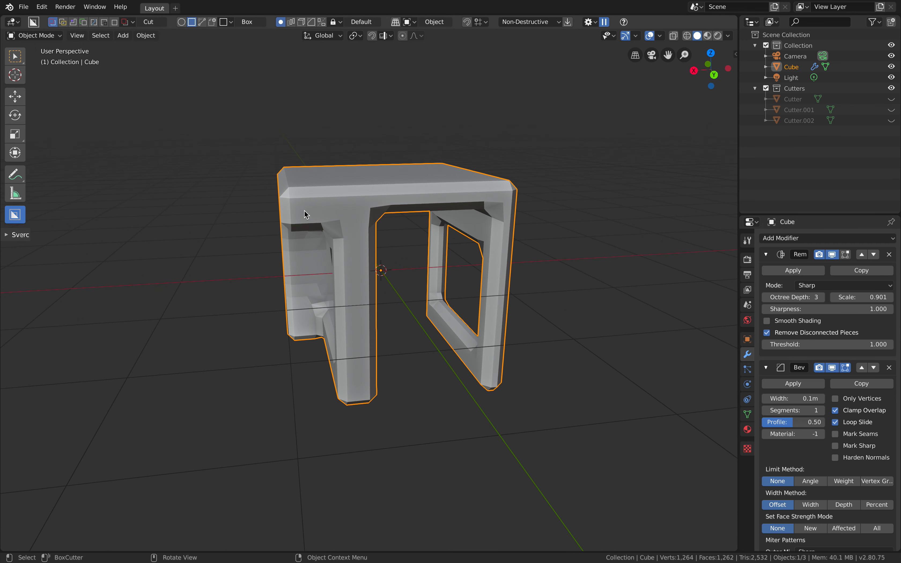
# - Select all visible objects and delete them from the scene
pyautogui.press('a')
pyautogui.press('a')
pyautogui.press('x')
pyautogui.click(250, 166)
pyautogui.moveTo(251, 165); pyautogui.dragTo(304, 179, button='middle')
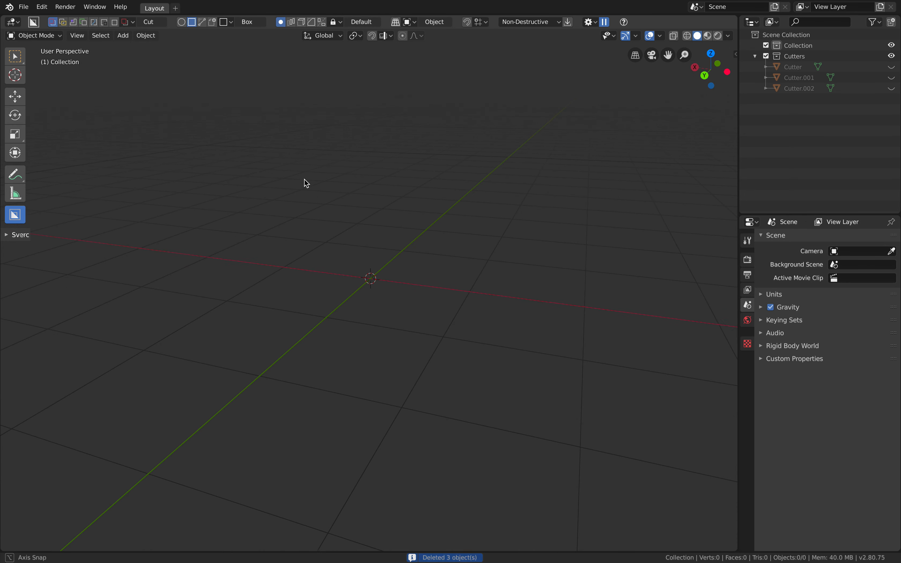
# - Add a new mesh cube to the scene
pyautogui.hotkey('shift', 'a')
pyautogui.moveTo(304, 179)
pyautogui.click(395, 191)
pyautogui.moveTo(394, 210); pyautogui.dragTo(438, 198, button='middle')
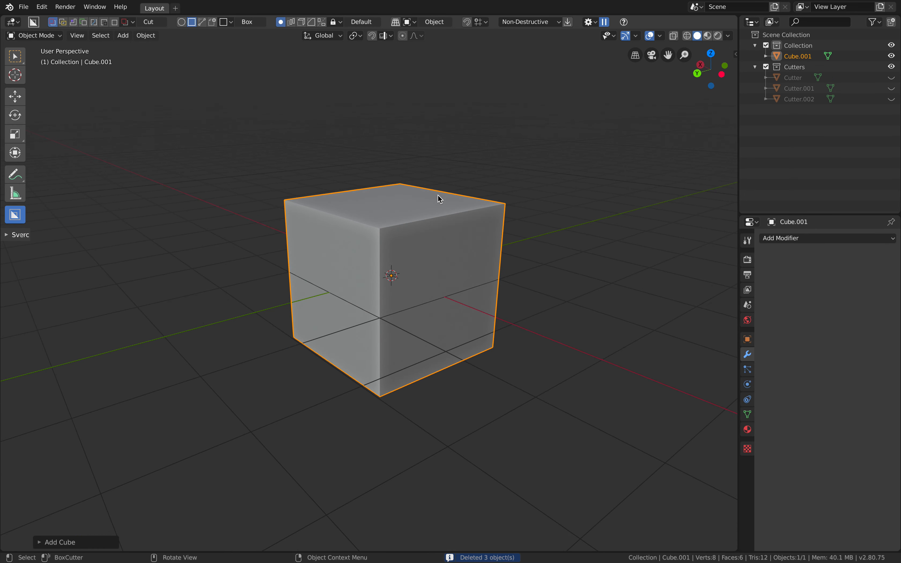
pyautogui.scroll(2, 439, 199)
pyautogui.moveTo(438, 196); pyautogui.dragTo(455, 192, button='middle')
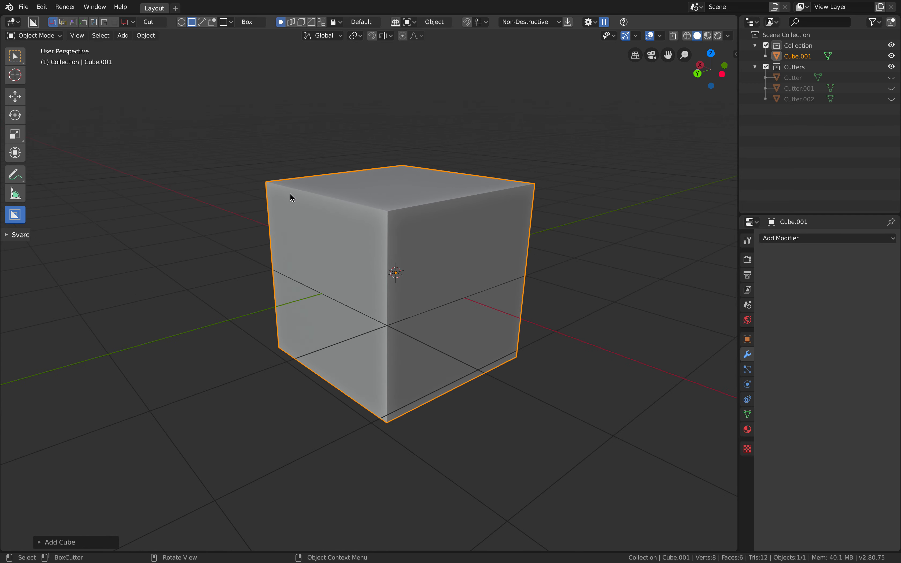
pyautogui.moveTo(331, 223); pyautogui.dragTo(384, 190, button='middle')
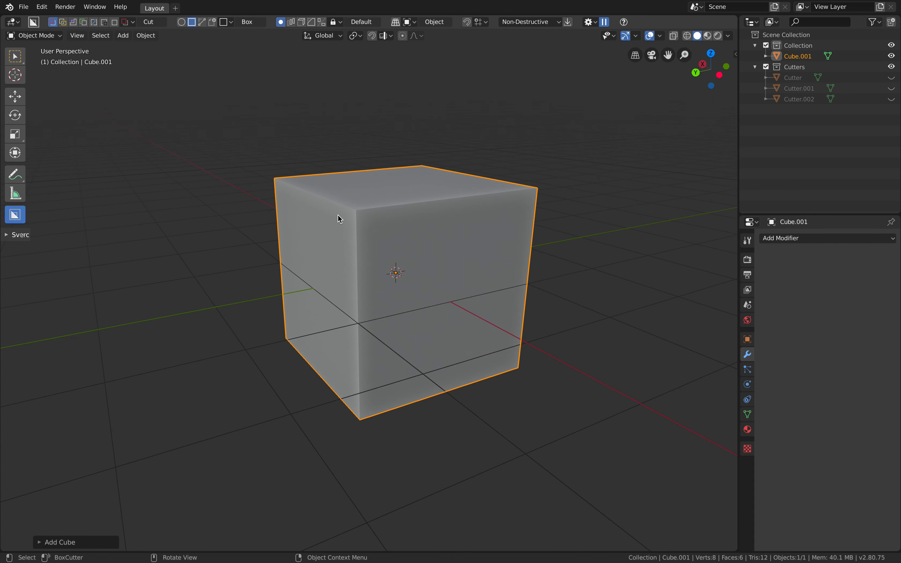
pyautogui.click(15, 57)
pyautogui.click(351, 155)
pyautogui.click(352, 190)
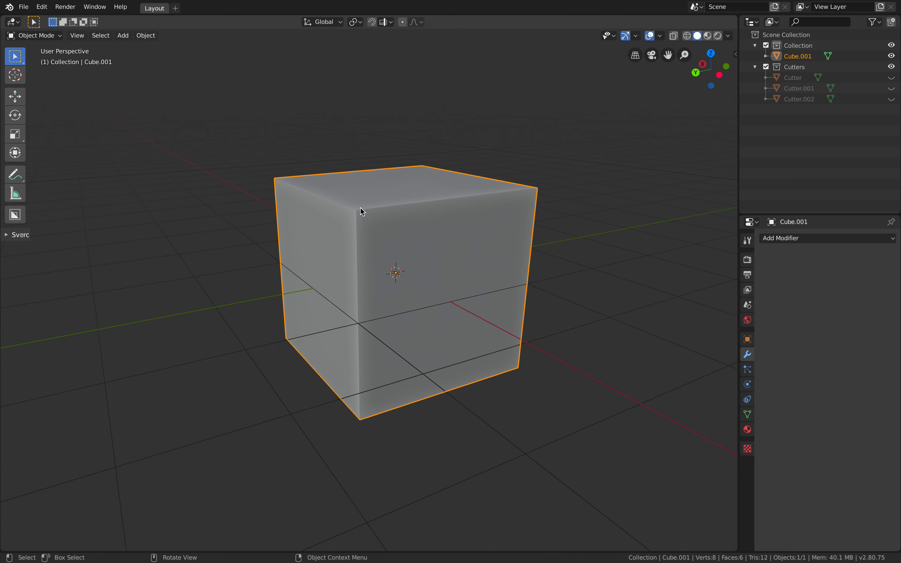
pyautogui.click(15, 219)
pyautogui.moveTo(125, 205); pyautogui.dragTo(102, 93, button='middle')
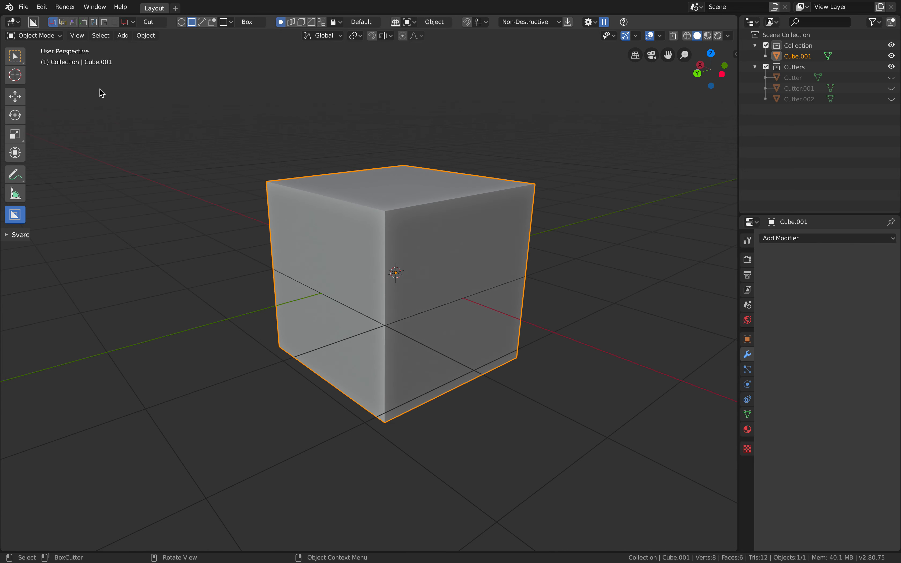
# - Set BoxCutter to Slice mode and slice a box out of one side face through the cube's lower edge
pyautogui.click(64, 22)
pyautogui.moveTo(474, 371); pyautogui.dragTo(502, 395)
pyautogui.click(454, 356)
pyautogui.moveTo(563, 346); pyautogui.dragTo(554, 338, button='middle')
pyautogui.click(554, 339)
pyautogui.click(476, 258)
pyautogui.click(465, 309)
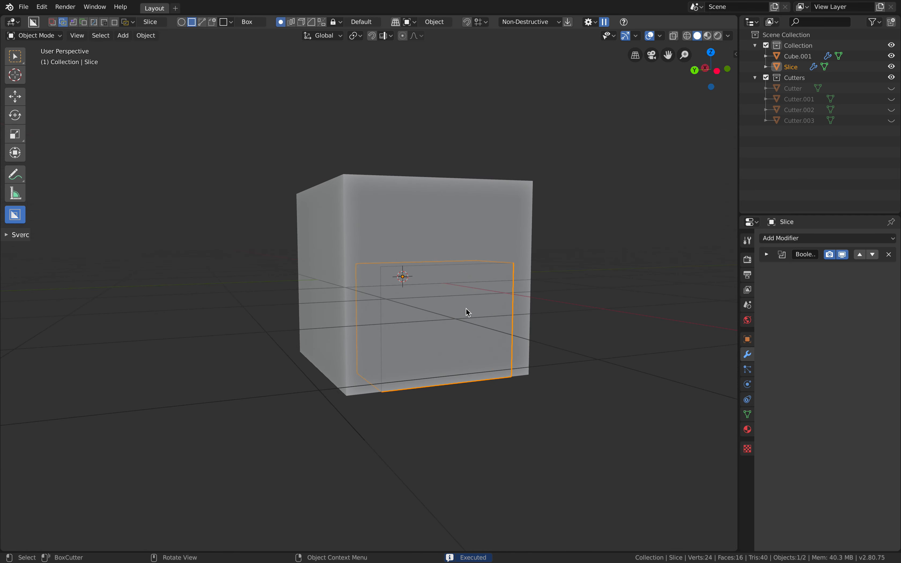
# - Scale the sliced block down so it sits inside its opening, and deselect it
pyautogui.moveTo(466, 310); pyautogui.dragTo(488, 327, button='middle')
pyautogui.click(436, 247)
pyautogui.click(427, 277)
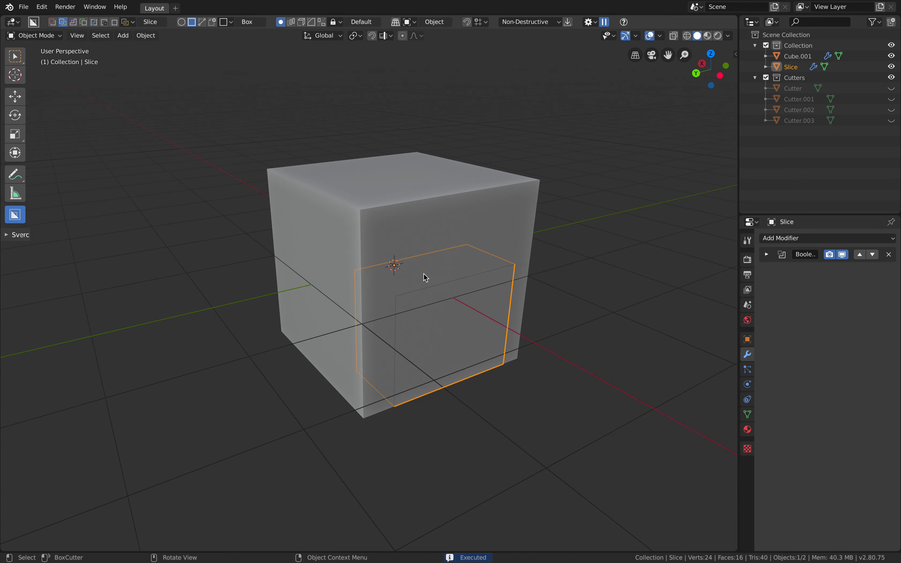
pyautogui.press('s')
pyautogui.click(519, 346)
pyautogui.click(528, 337)
pyautogui.moveTo(528, 337); pyautogui.dragTo(418, 251, button='middle')
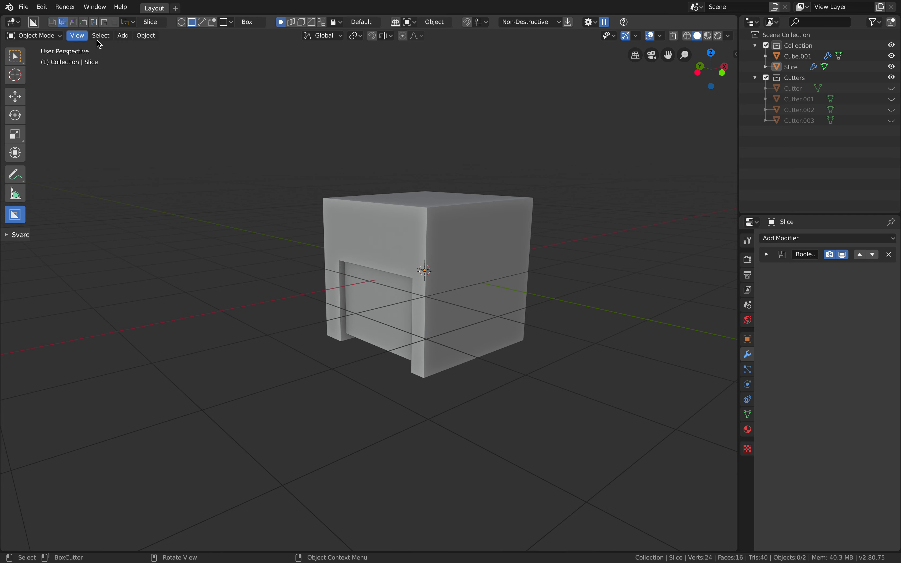
pyautogui.moveTo(440, 204); pyautogui.dragTo(416, 223, button='middle')
pyautogui.moveTo(411, 217)
pyautogui.mouseDown()
pyautogui.moveTo(442, 239)
pyautogui.moveTo(512, 232)
pyautogui.mouseUp()
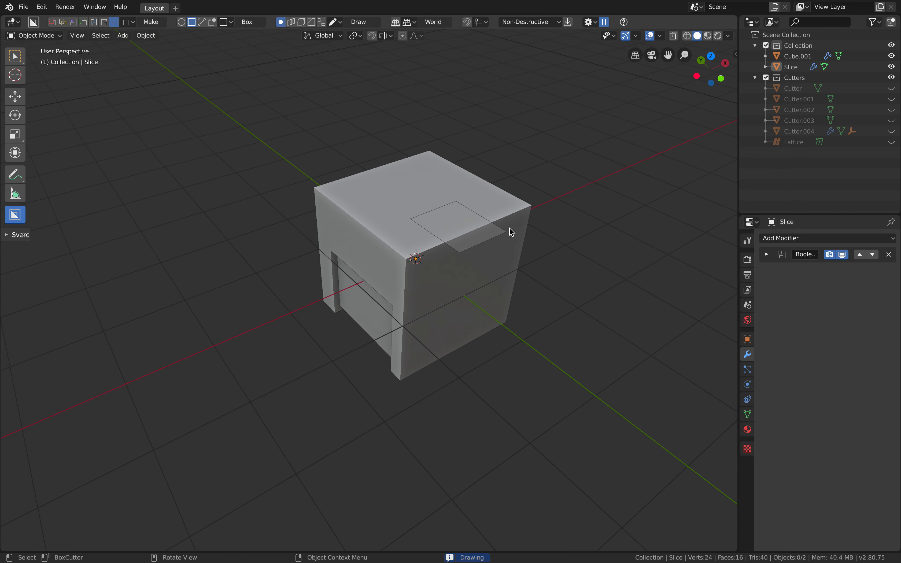
pyautogui.click(510, 254)
pyautogui.hotkey('ctrl', 'z')
# - Select the cube and slice a box out of its top face, running out through the adjacent side
pyautogui.click(473, 200)
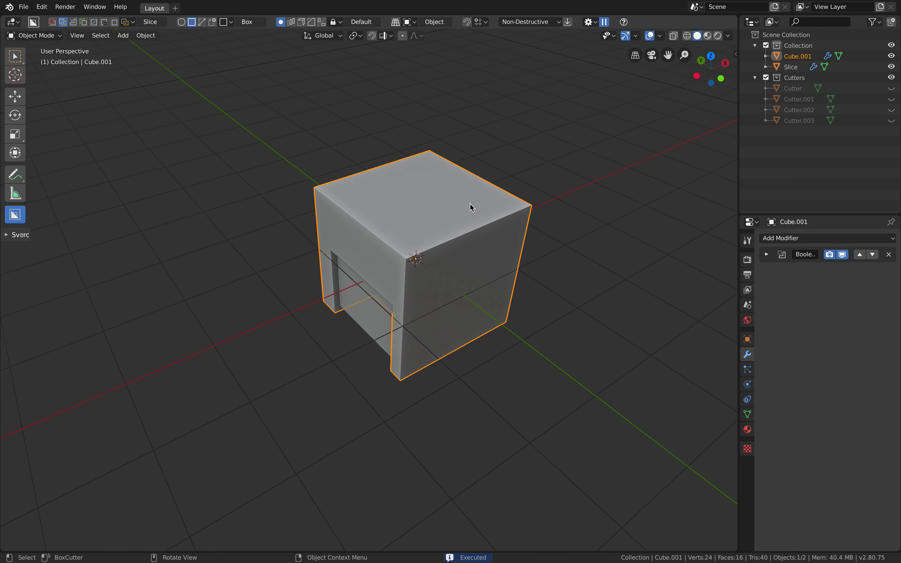
pyautogui.keyDown('shift'); pyautogui.moveTo(484, 236); pyautogui.dragTo(467, 245, button='middle'); pyautogui.keyUp('shift')
pyautogui.moveTo(397, 221)
pyautogui.mouseDown()
pyautogui.moveTo(442, 245)
pyautogui.moveTo(495, 241)
pyautogui.mouseUp()
pyautogui.click(494, 274)
pyautogui.click(531, 177)
pyautogui.click(470, 234)
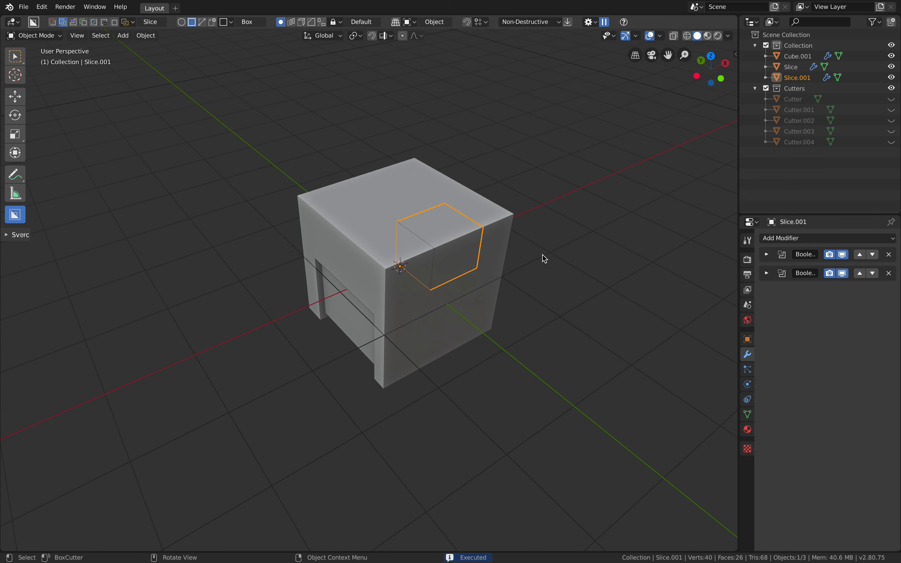
# - Scale the upper sliced block down within its notch, deselect everything, and inspect the result
pyautogui.press('s')
pyautogui.click(547, 195)
pyautogui.press('a')
pyautogui.moveTo(547, 195); pyautogui.dragTo(484, 253, button='middle')
pyautogui.hotkey('alt', 'a')
pyautogui.moveTo(402, 227); pyautogui.dragTo(436, 239, button='middle')
pyautogui.moveTo(467, 210); pyautogui.dragTo(339, 184, button='middle')
pyautogui.keyDown('shift'); pyautogui.moveTo(505, 212); pyautogui.dragTo(254, 158, button='middle'); pyautogui.keyUp('shift')
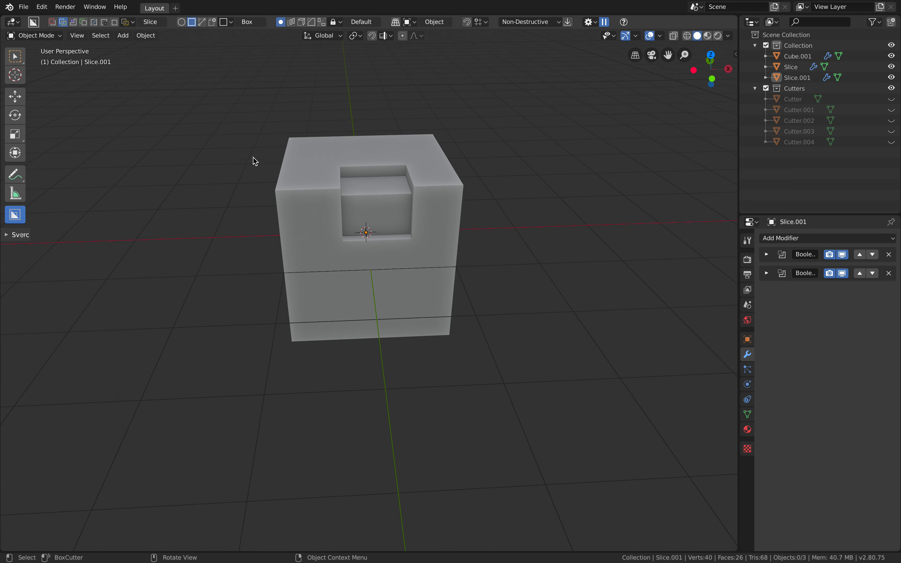
# - Set BoxCutter to Inset mode and turn on the system's Do Not Disturb setting
pyautogui.click(71, 26)
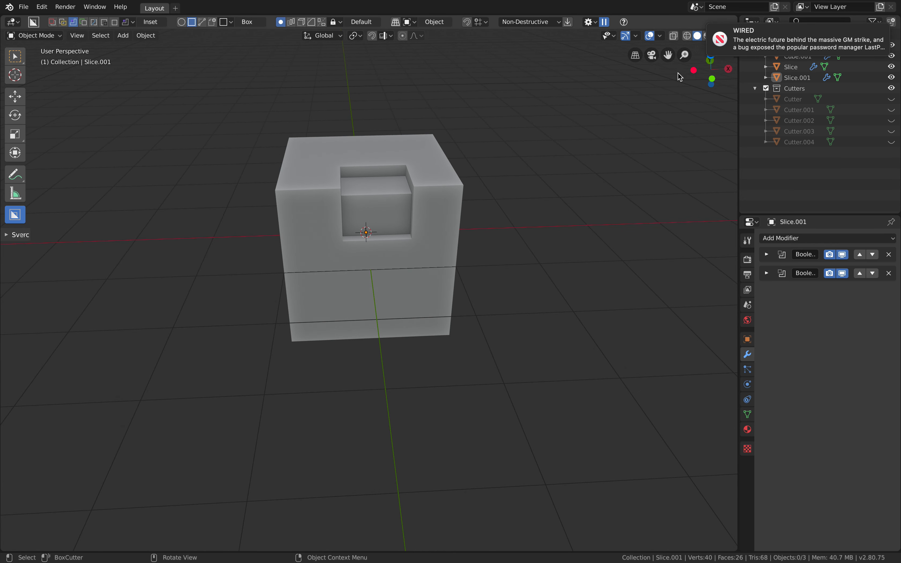
pyautogui.hscroll(3, 636, 113)
pyautogui.scroll(3, 782, 75)
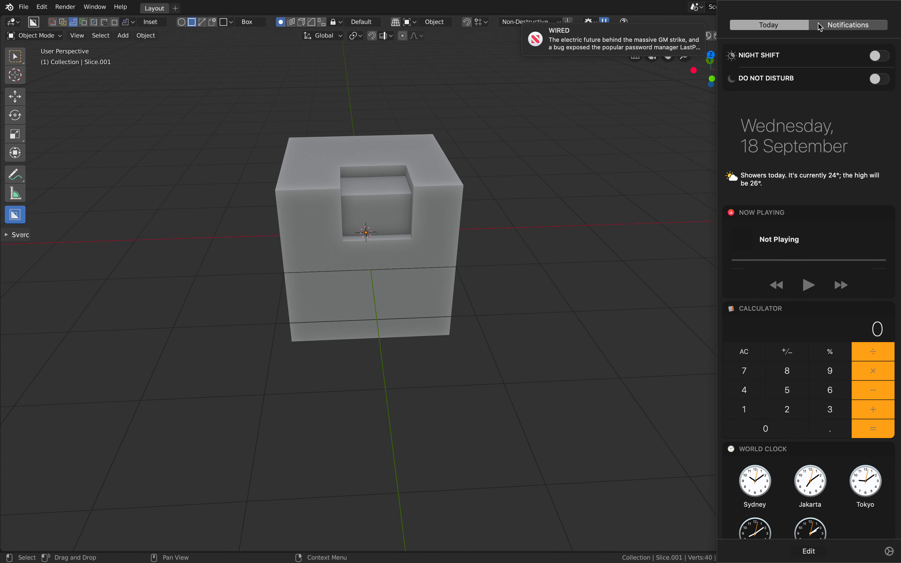
pyautogui.click(879, 83)
pyautogui.click(540, 147)
pyautogui.moveTo(469, 152); pyautogui.dragTo(134, 75, button='middle')
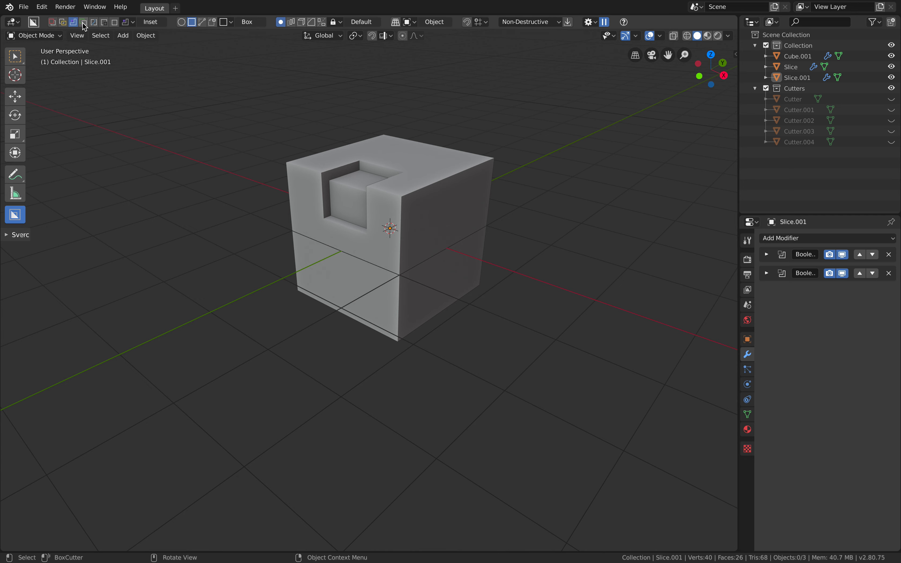
pyautogui.moveTo(332, 157)
pyautogui.mouseDown(button='middle')
pyautogui.moveTo(411, 255)
pyautogui.moveTo(387, 171)
pyautogui.mouseUp(button='middle')
pyautogui.moveTo(387, 171); pyautogui.dragTo(451, 208)
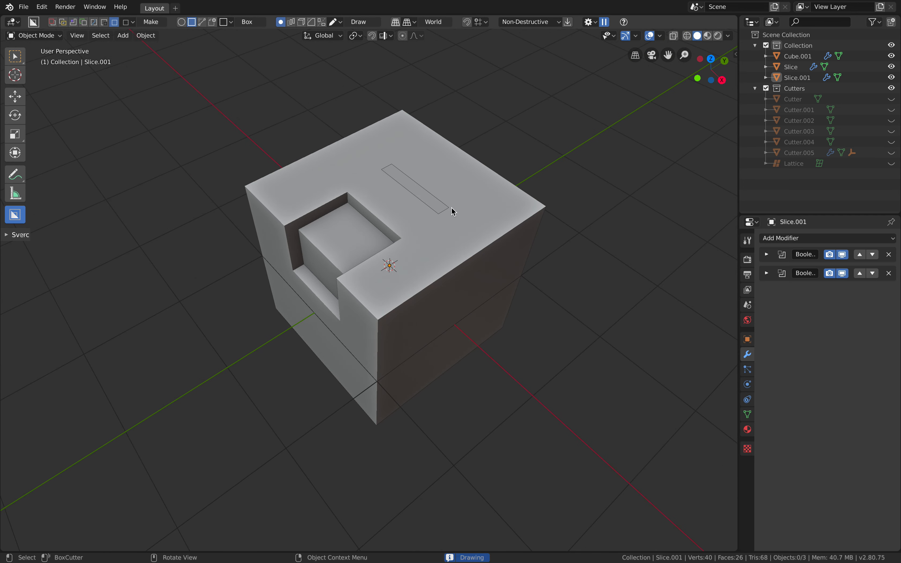
pyautogui.click(512, 204)
pyautogui.keyDown('shift'); pyautogui.moveTo(443, 218); pyautogui.dragTo(423, 227, button='middle'); pyautogui.keyUp('shift')
pyautogui.moveTo(453, 224)
pyautogui.mouseDown(button='middle')
pyautogui.moveTo(432, 225)
pyautogui.moveTo(345, 182)
pyautogui.mouseUp(button='middle')
pyautogui.hotkey('ctrl', 'z')
# - Select the cube and inset a long rectangular box into its top face beside the notch
pyautogui.click(346, 183)
pyautogui.moveTo(332, 152); pyautogui.dragTo(442, 223)
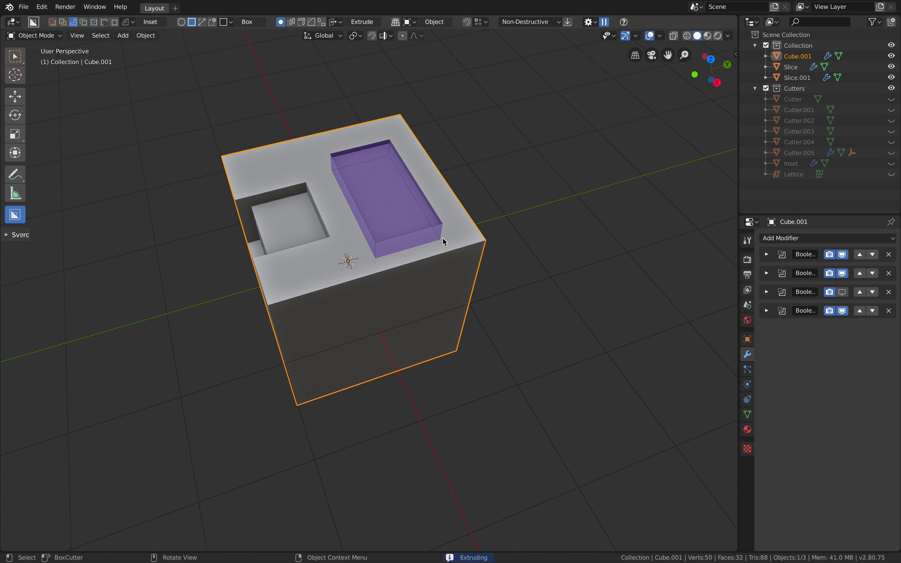
pyautogui.click(438, 263)
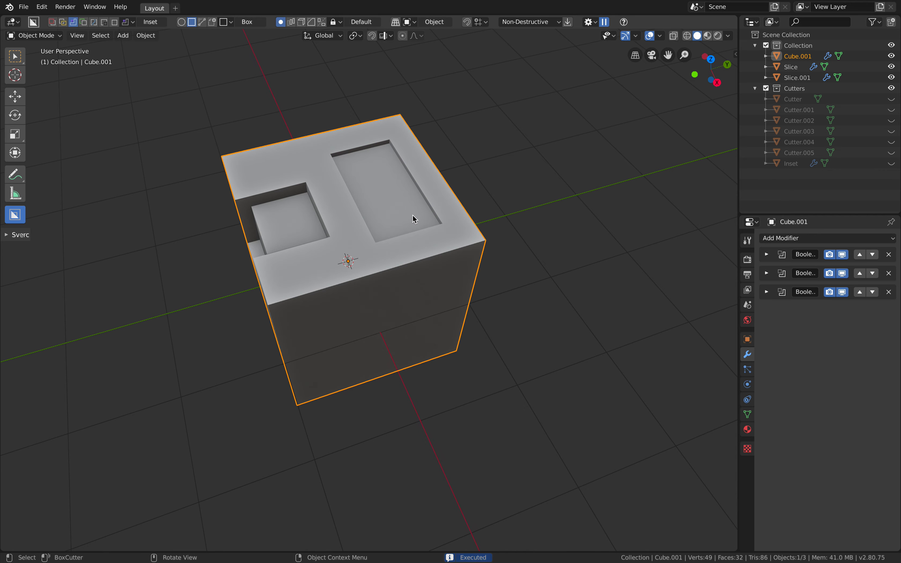
# - Inset a box crosswise over the rectangular recess and a smaller lengthwise box inside it on the top face
pyautogui.keyDown('shift'); pyautogui.moveTo(413, 214); pyautogui.dragTo(382, 224, button='middle'); pyautogui.keyUp('shift')
pyautogui.scroll(2, 383, 224)
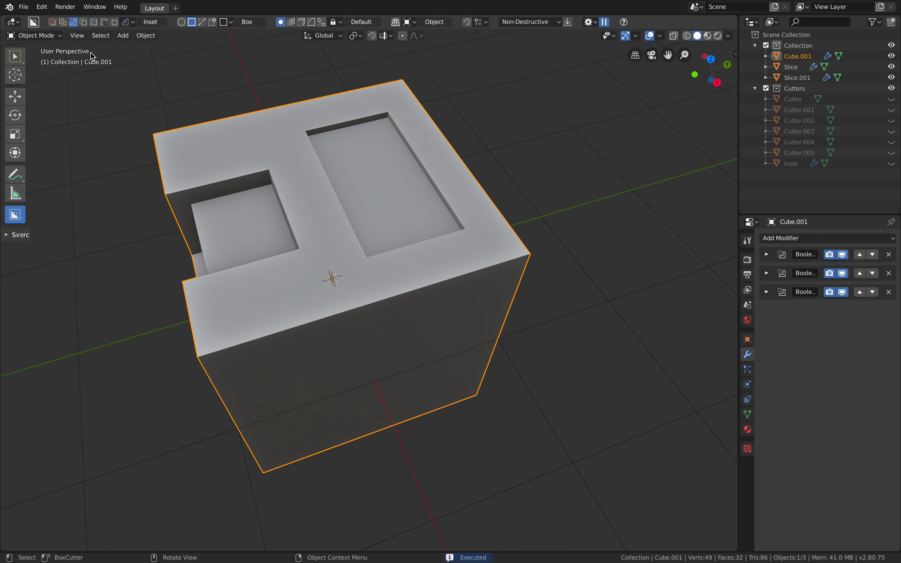
pyautogui.moveTo(304, 179)
pyautogui.mouseDown()
pyautogui.moveTo(338, 187)
pyautogui.moveTo(453, 181)
pyautogui.mouseUp()
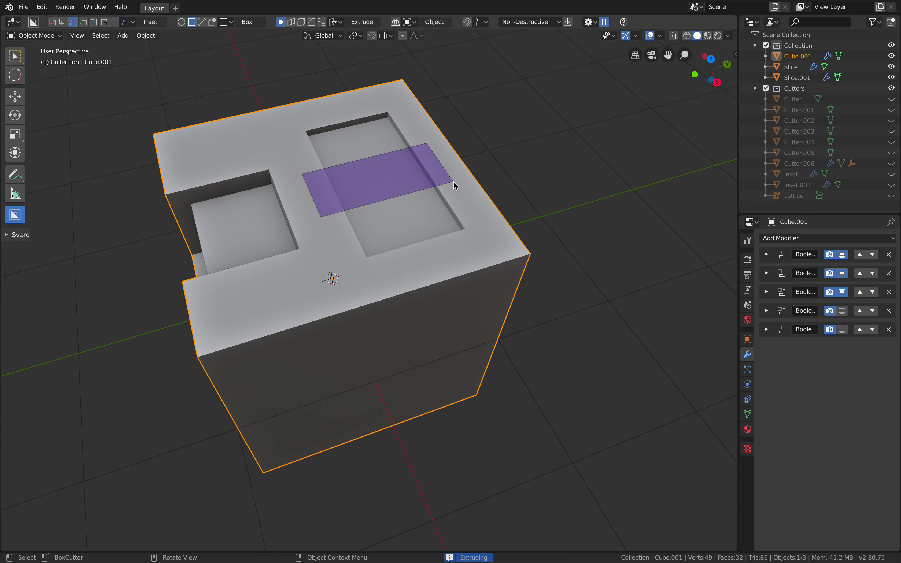
pyautogui.click(420, 198)
pyautogui.moveTo(342, 151)
pyautogui.mouseDown()
pyautogui.moveTo(392, 205)
pyautogui.moveTo(439, 219)
pyautogui.mouseUp()
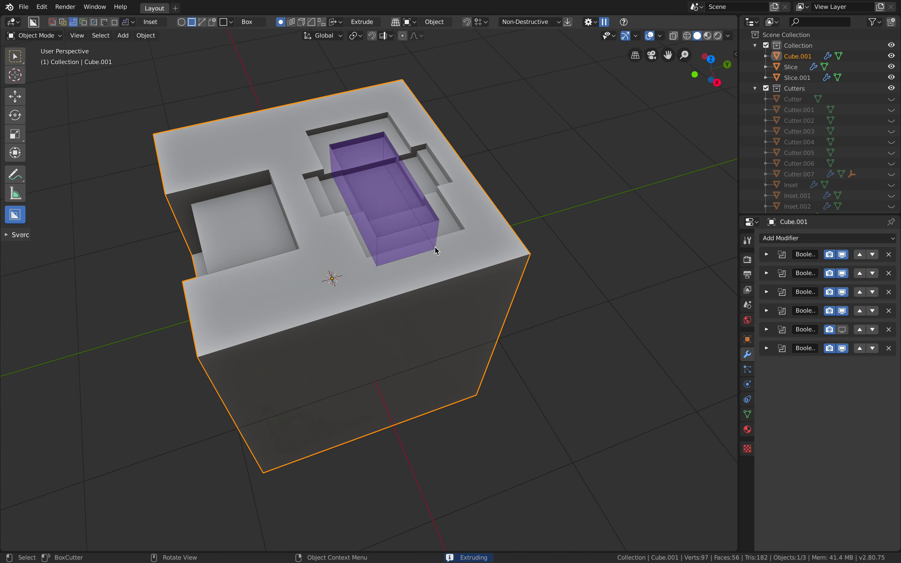
pyautogui.click(434, 246)
# - Inset two smaller overlapping boxes in the middle of the nested recesses
pyautogui.moveTo(358, 191); pyautogui.dragTo(429, 185)
pyautogui.moveTo(361, 172); pyautogui.dragTo(406, 206)
pyautogui.click(411, 181)
pyautogui.moveTo(436, 210); pyautogui.dragTo(377, 222, button='middle')
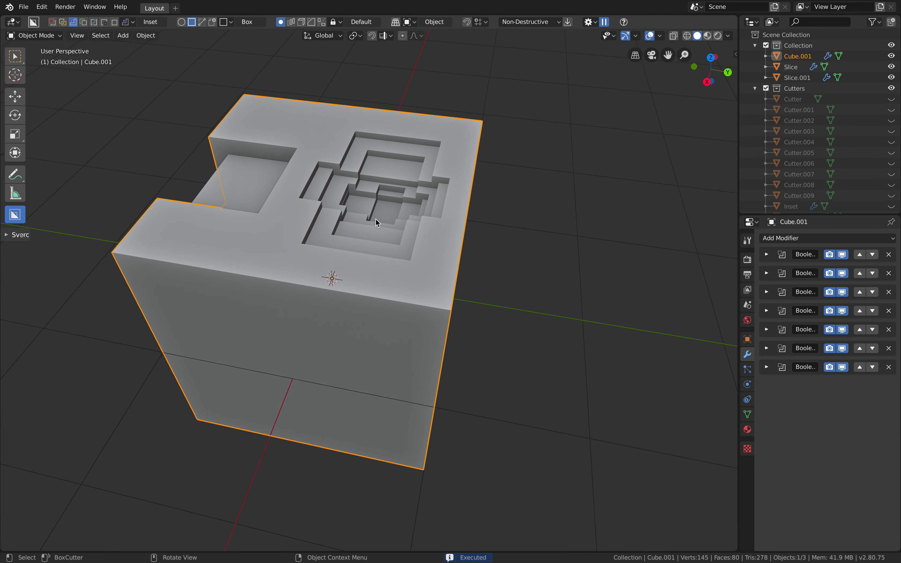
# - Apply all Boolean modifiers on the selected cube with BoxCutter's Apply Modifiers
pyautogui.moveTo(320, 149); pyautogui.dragTo(354, 164, button='middle')
pyautogui.click(520, 22)
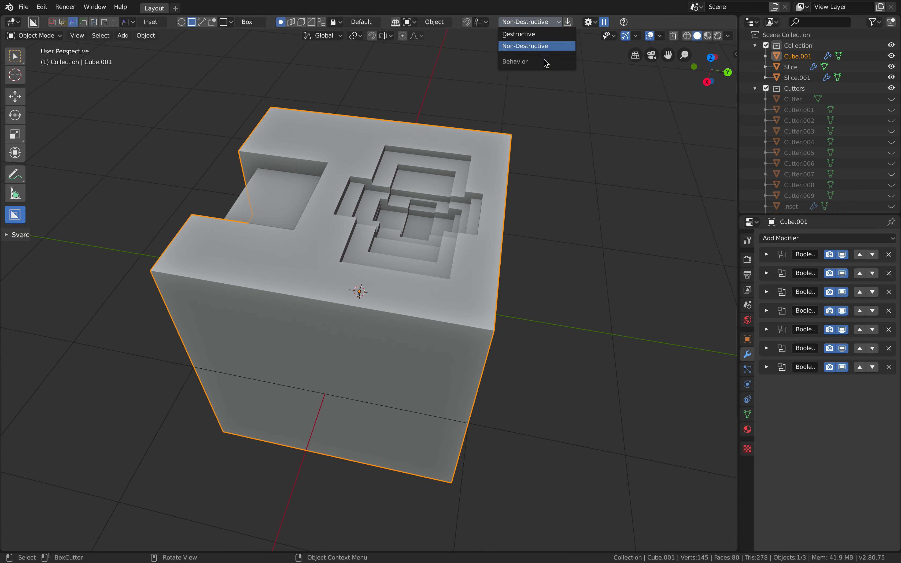
pyautogui.moveTo(533, 181); pyautogui.dragTo(441, 162, button='middle')
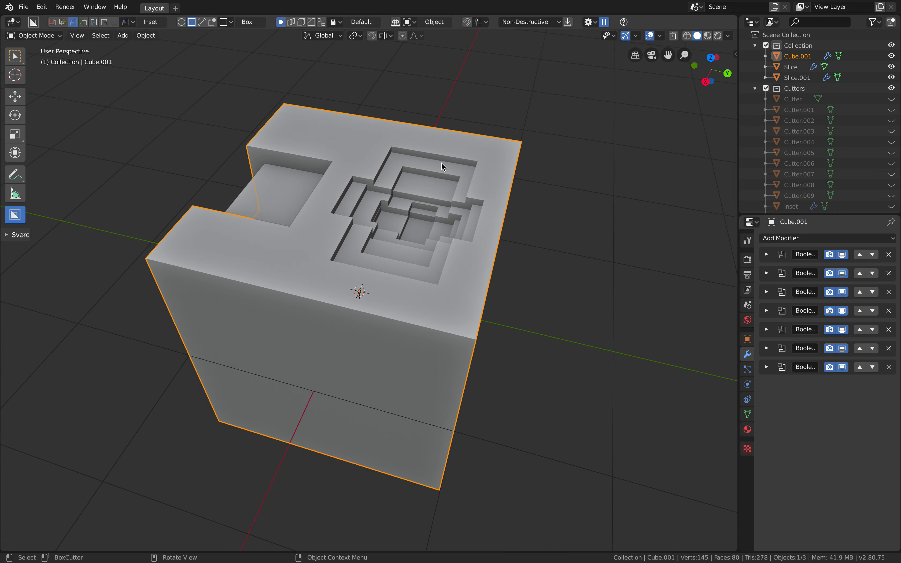
pyautogui.click(413, 94)
pyautogui.click(570, 24)
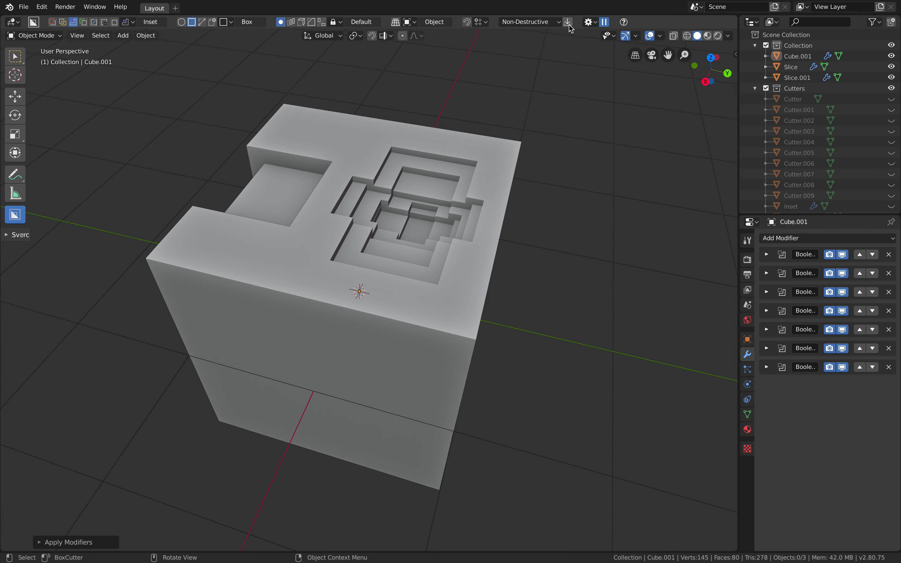
pyautogui.click(441, 139)
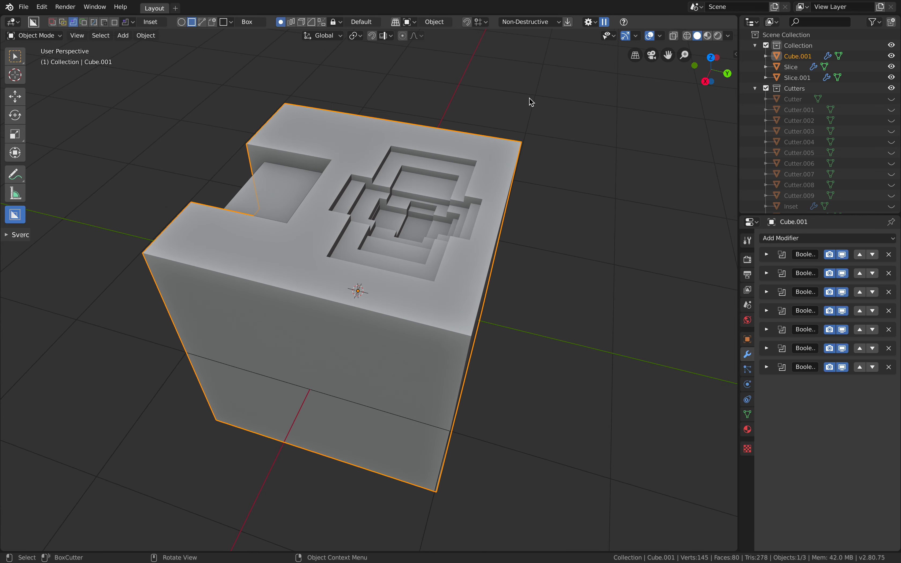
pyautogui.click(568, 24)
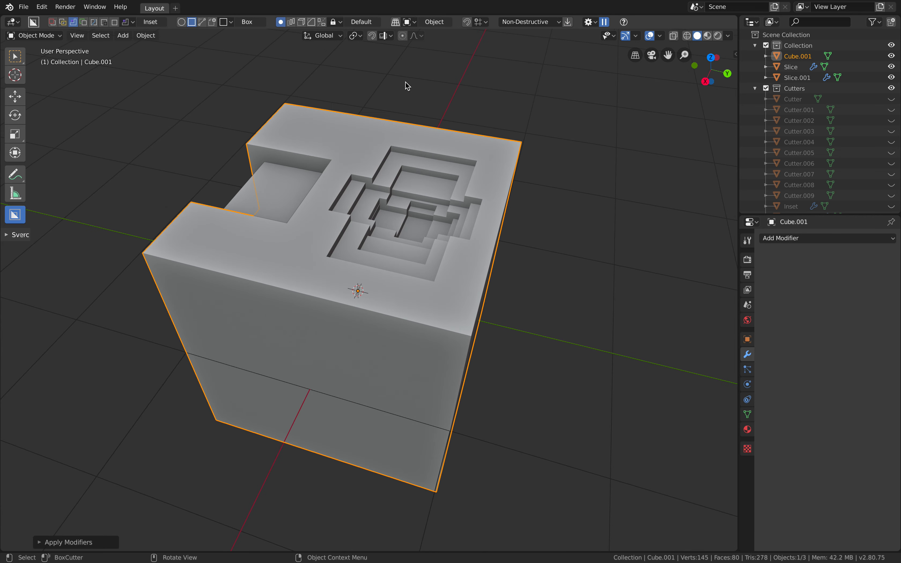
# - Switch BoxCutter to Extract mode and extract a box region enclosing the whole nested recess pattern on the top face
pyautogui.click(105, 22)
pyautogui.moveTo(305, 158); pyautogui.dragTo(392, 208, button='middle')
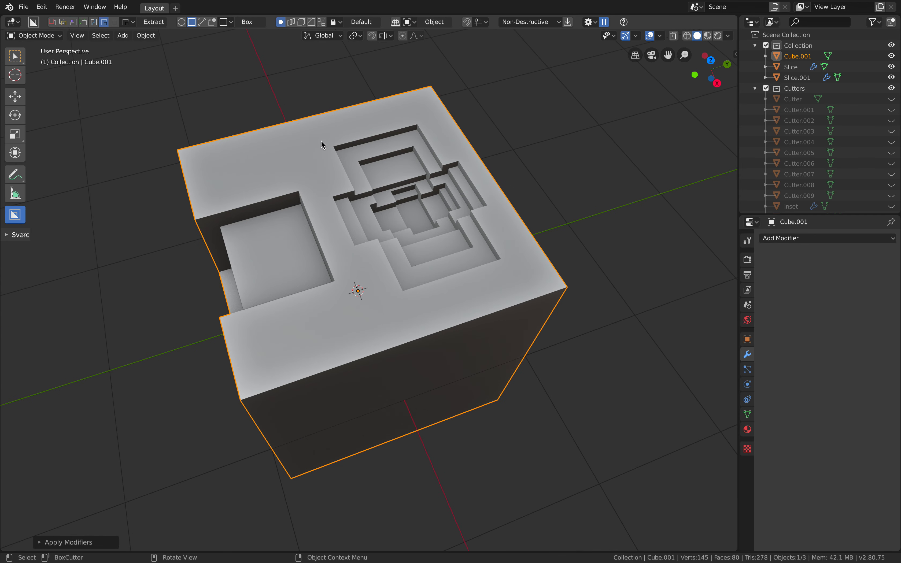
pyautogui.moveTo(305, 140)
pyautogui.mouseDown()
pyautogui.moveTo(447, 241)
pyautogui.moveTo(534, 263)
pyautogui.mouseUp()
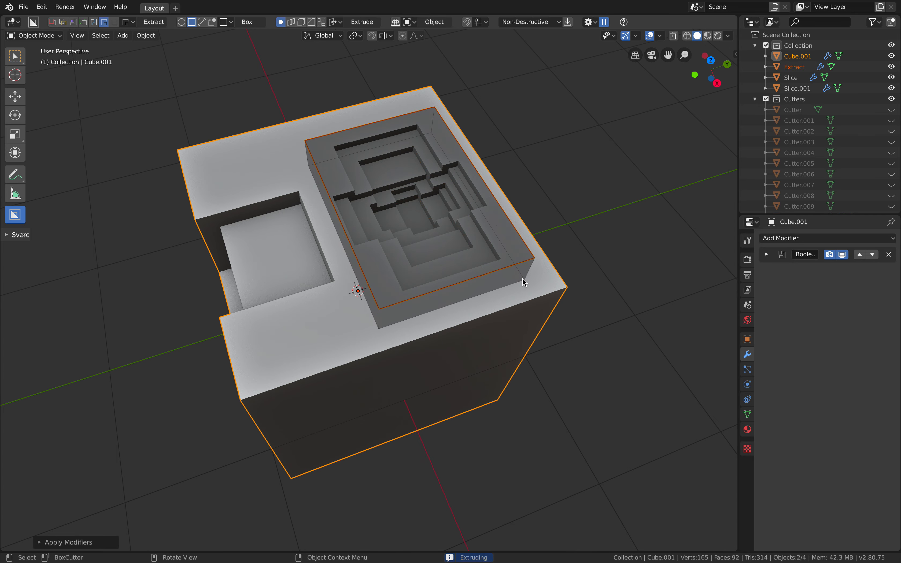
pyautogui.click(518, 271)
# - Try cutting the extracted custom shape into the side of the cube
pyautogui.moveTo(408, 215); pyautogui.dragTo(347, 255, button='middle')
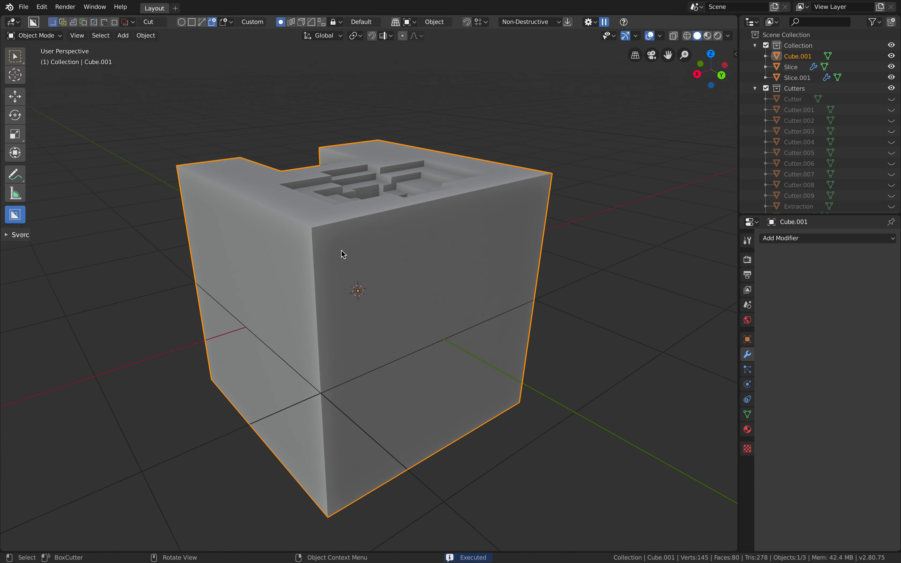
pyautogui.moveTo(339, 262); pyautogui.dragTo(428, 324)
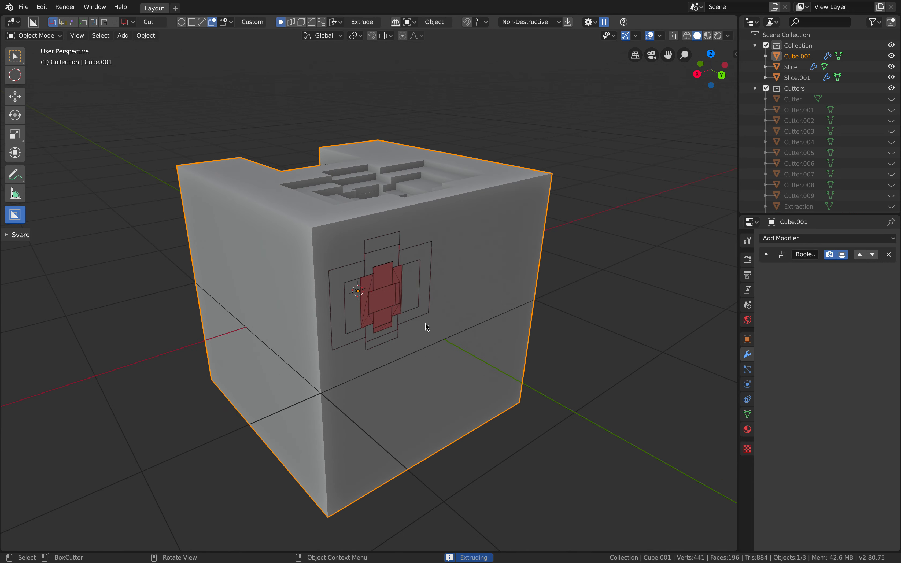
pyautogui.click(412, 313)
pyautogui.moveTo(466, 238)
pyautogui.mouseDown(button='middle')
pyautogui.moveTo(434, 224)
pyautogui.moveTo(458, 246)
pyautogui.moveTo(381, 176)
pyautogui.moveTo(408, 227)
pyautogui.moveTo(350, 234)
pyautogui.moveTo(356, 257)
pyautogui.moveTo(314, 246)
pyautogui.mouseUp(button='middle')
pyautogui.moveTo(313, 246); pyautogui.dragTo(420, 317)
pyautogui.click(411, 259)
# - Add a new mesh cube and move it beside the existing one
pyautogui.moveTo(412, 261); pyautogui.dragTo(559, 225, button='middle')
pyautogui.moveTo(519, 173); pyautogui.dragTo(464, 174, button='middle')
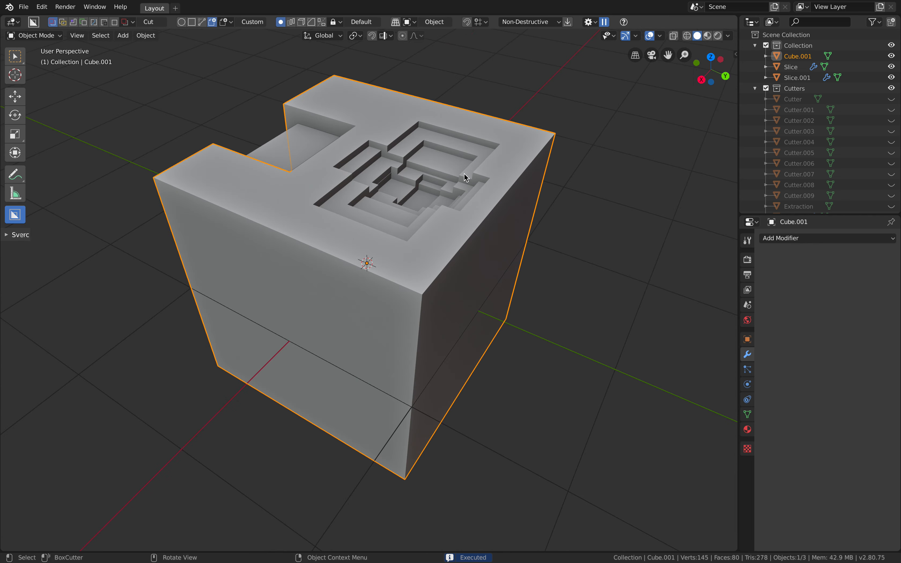
pyautogui.moveTo(553, 185); pyautogui.dragTo(500, 211, button='middle')
pyautogui.press('a')
pyautogui.hotkey('shift', 'a')
pyautogui.moveTo(502, 213)
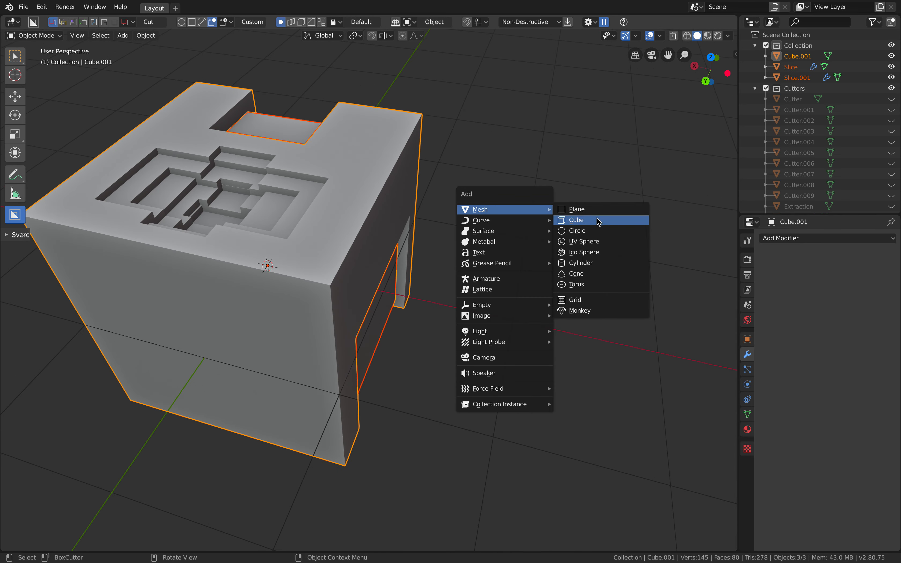
pyautogui.click(600, 220)
pyautogui.scroll(-3, 389, 243)
pyautogui.press('g')
pyautogui.click(593, 221)
# - Cut the extracted custom shape into the middle of the new cube's top face
pyautogui.moveTo(593, 221); pyautogui.dragTo(424, 199, button='middle')
pyautogui.scroll(3, 380, 167)
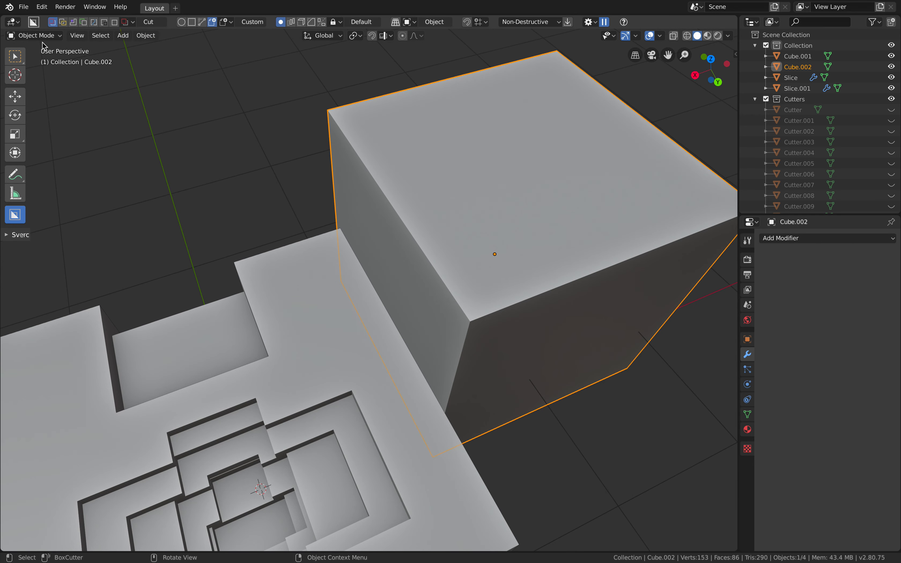
pyautogui.keyDown('shift'); pyautogui.moveTo(326, 159); pyautogui.dragTo(276, 163, button='middle'); pyautogui.keyUp('shift')
pyautogui.moveTo(385, 156); pyautogui.dragTo(551, 193)
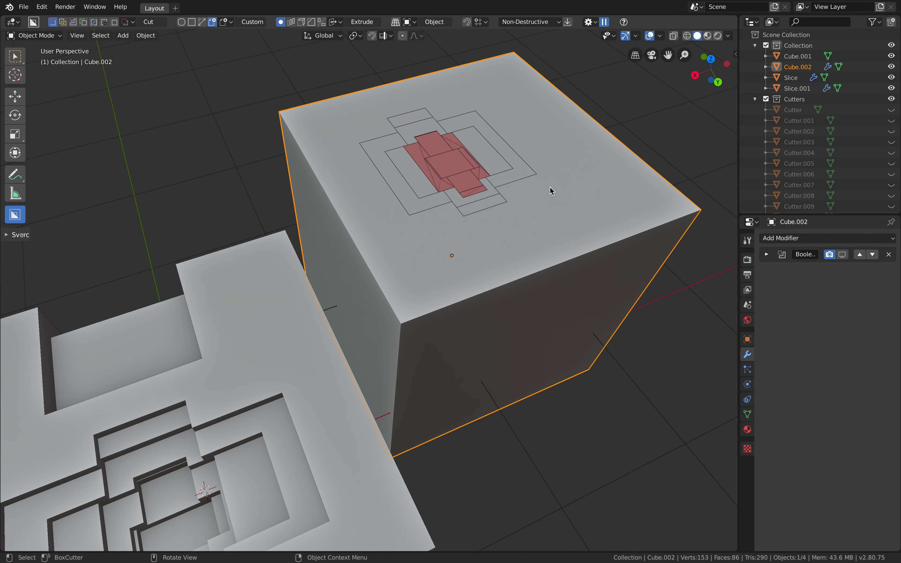
pyautogui.click(548, 213)
# - Cut the extracted custom shape into the new cube's side face and across the top edge of the adjacent side
pyautogui.moveTo(485, 183); pyautogui.dragTo(374, 287, button='middle')
pyautogui.scroll(3, 439, 203)
pyautogui.moveTo(390, 228); pyautogui.dragTo(422, 260, button='middle')
pyautogui.scroll(-3, 415, 254)
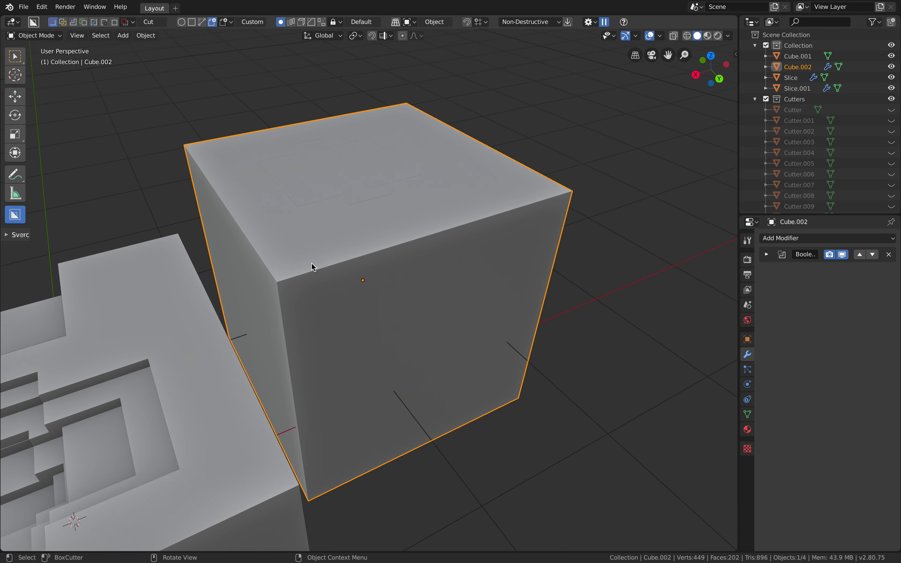
pyautogui.moveTo(379, 300)
pyautogui.mouseDown()
pyautogui.moveTo(490, 275)
pyautogui.moveTo(499, 283)
pyautogui.mouseUp()
pyautogui.click(488, 337)
pyautogui.moveTo(476, 270)
pyautogui.mouseDown(button='middle')
pyautogui.moveTo(431, 256)
pyautogui.moveTo(438, 231)
pyautogui.mouseUp(button='middle')
pyautogui.moveTo(537, 266); pyautogui.dragTo(581, 201)
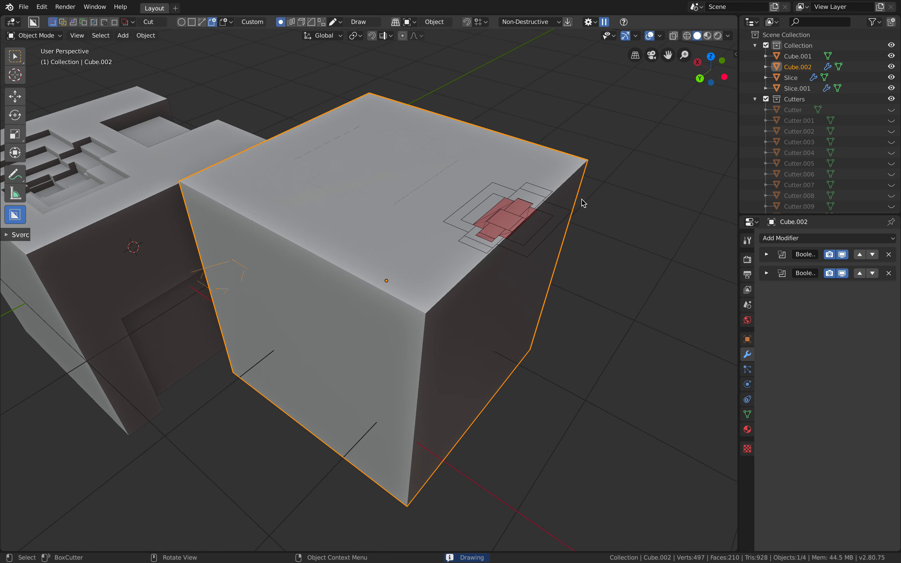
pyautogui.click(532, 282)
# - Select every object in the scene and delete them all
pyautogui.moveTo(532, 283); pyautogui.dragTo(508, 227, button='middle')
pyautogui.click(283, 236)
pyautogui.moveTo(283, 236); pyautogui.dragTo(406, 154, button='middle')
pyautogui.keyDown('shift'); pyautogui.moveTo(391, 76); pyautogui.dragTo(443, 161, button='middle'); pyautogui.keyUp('shift')
pyautogui.click(465, 179)
pyautogui.press('a')
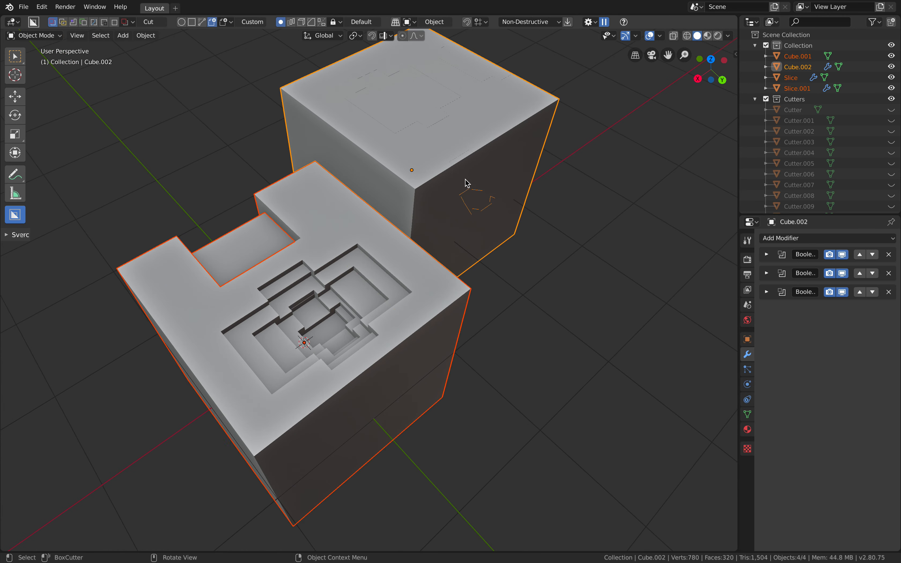
pyautogui.press('x')
pyautogui.click(465, 180)
# - Delete the Cutters collection together with its hierarchy
pyautogui.moveTo(379, 205); pyautogui.dragTo(428, 168, button='middle')
pyautogui.click(793, 56)
pyautogui.rightClick(795, 58)
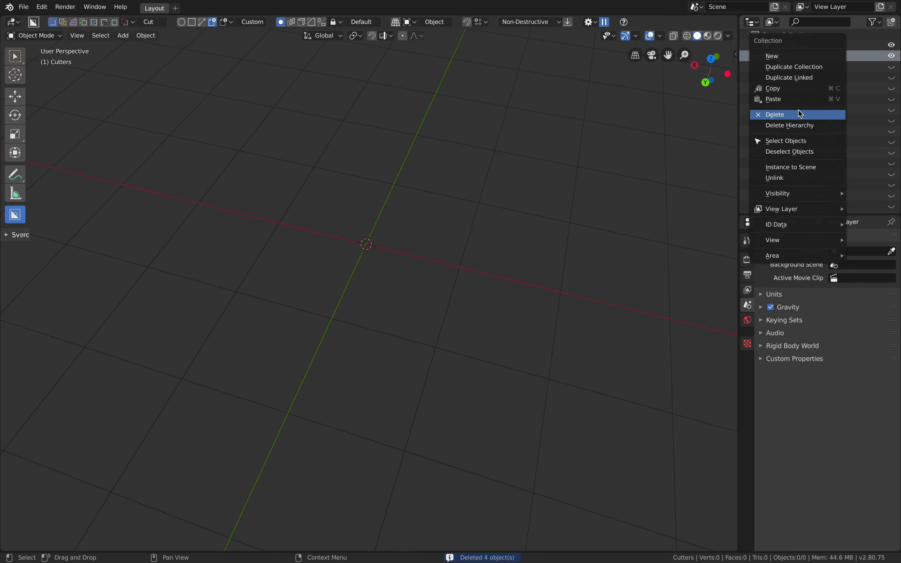
pyautogui.click(800, 129)
# - Add a fresh mesh cube to the empty scene
pyautogui.moveTo(374, 187); pyautogui.dragTo(400, 226, button='middle')
pyautogui.hotkey('shift', 'a')
pyautogui.click(483, 231)
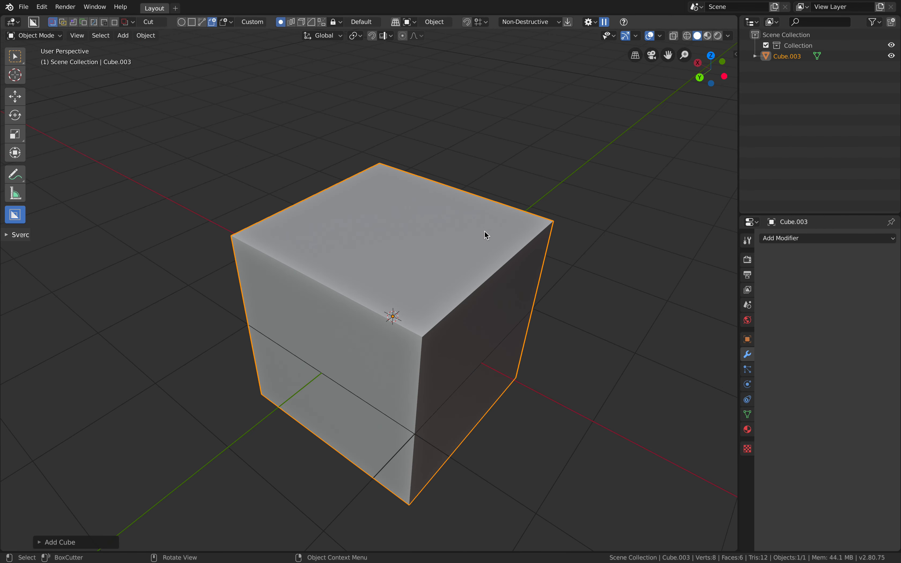
# - Set the BoxCutter shape to Box and cut a large deep opening into one side face, leaving a thin frame
pyautogui.moveTo(448, 240); pyautogui.dragTo(421, 204, button='middle')
pyautogui.scroll(2, 425, 255)
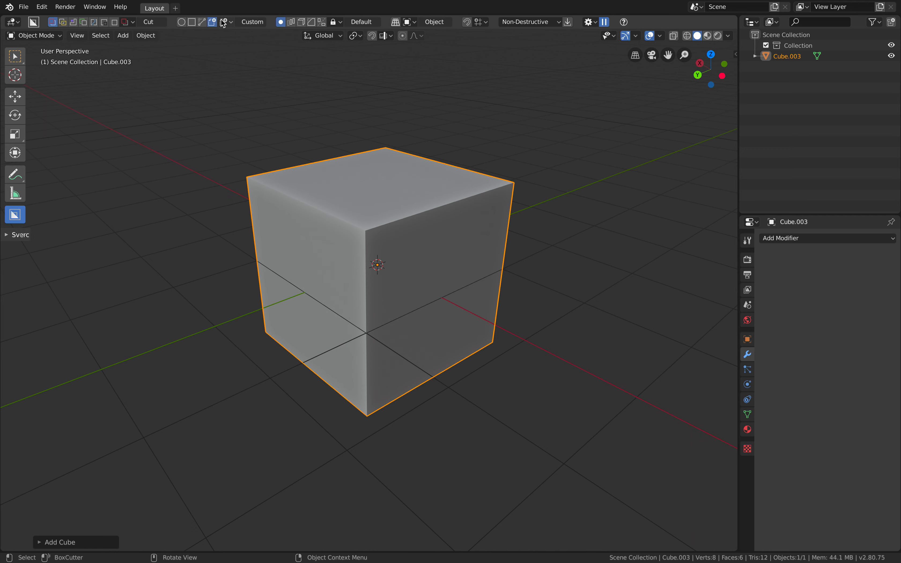
pyautogui.click(192, 22)
pyautogui.moveTo(298, 203)
pyautogui.mouseDown(button='middle')
pyautogui.moveTo(286, 201)
pyautogui.moveTo(301, 212)
pyautogui.moveTo(290, 208)
pyautogui.mouseUp(button='middle')
pyautogui.moveTo(341, 255); pyautogui.dragTo(350, 245, button='middle')
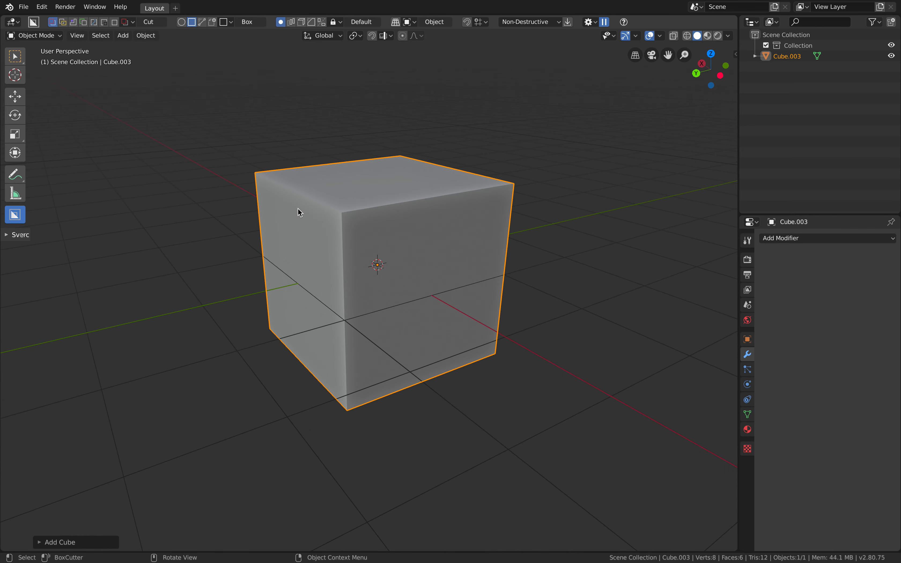
pyautogui.moveTo(297, 209); pyautogui.dragTo(333, 226, button='middle')
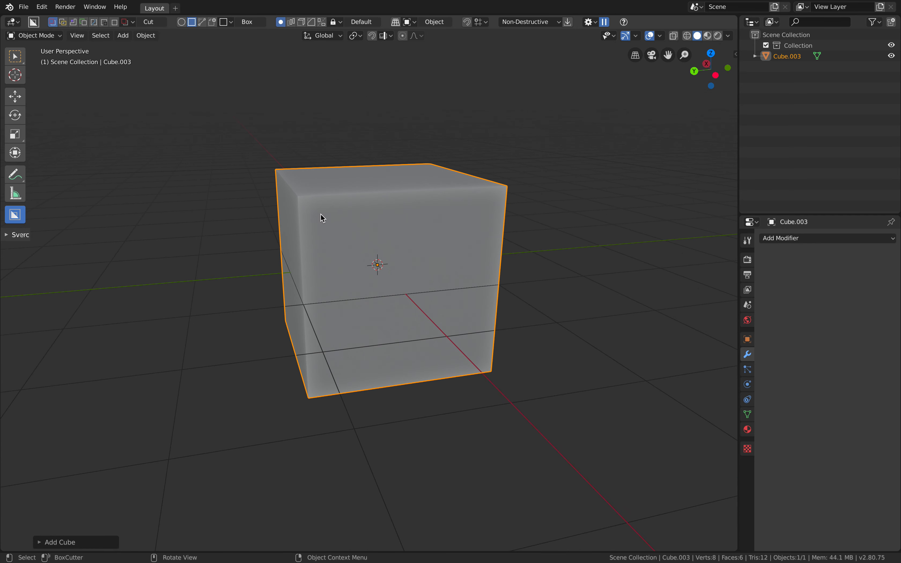
pyautogui.moveTo(319, 214)
pyautogui.mouseDown()
pyautogui.moveTo(441, 307)
pyautogui.moveTo(481, 356)
pyautogui.mouseUp()
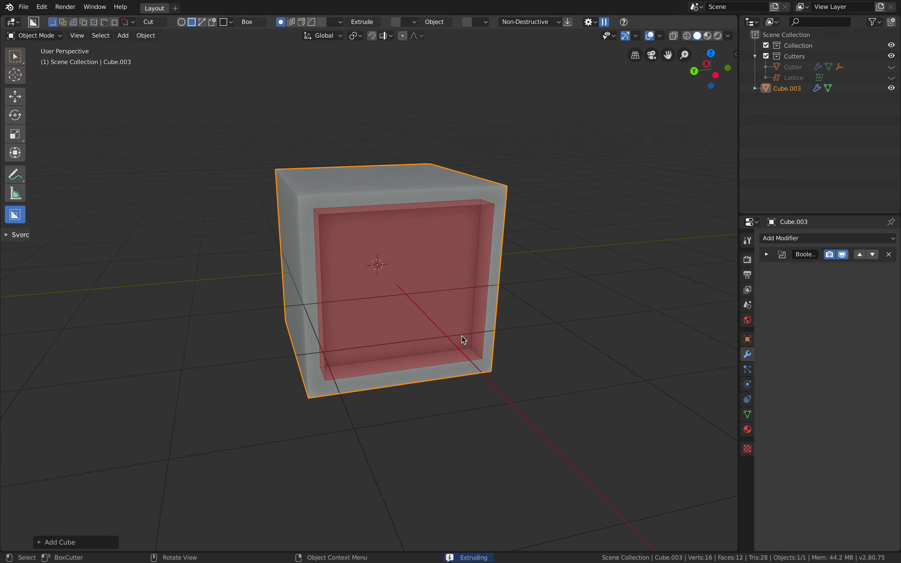
pyautogui.click(390, 233)
# - Cut a small rectangular window through the upper part of the wall adjacent to the large opening
pyautogui.moveTo(485, 248); pyautogui.dragTo(341, 175, button='middle')
pyautogui.moveTo(350, 341)
pyautogui.mouseDown(button='middle')
pyautogui.moveTo(573, 314)
pyautogui.moveTo(549, 344)
pyautogui.moveTo(422, 338)
pyautogui.moveTo(400, 346)
pyautogui.moveTo(446, 338)
pyautogui.moveTo(435, 326)
pyautogui.moveTo(422, 235)
pyautogui.moveTo(358, 237)
pyautogui.mouseUp(button='middle')
pyautogui.scroll(3, 396, 346)
pyautogui.scroll(-2, 402, 242)
pyautogui.moveTo(356, 235); pyautogui.dragTo(423, 279)
pyautogui.click(411, 271)
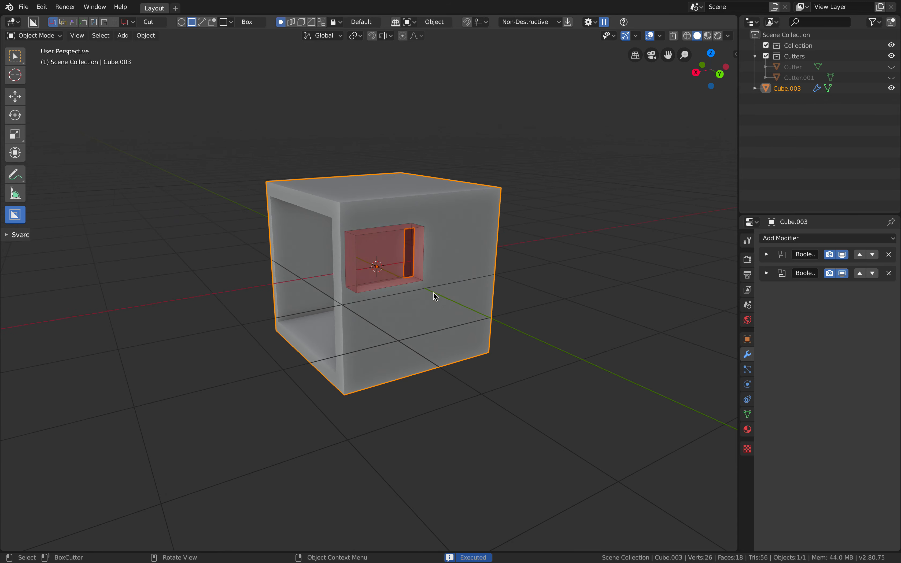
# - Cut a wide low opening into the lower part of one wall and a tall narrow window into another
pyautogui.moveTo(433, 293); pyautogui.dragTo(333, 321, button='middle')
pyautogui.moveTo(330, 319)
pyautogui.mouseDown()
pyautogui.moveTo(480, 350)
pyautogui.moveTo(468, 335)
pyautogui.mouseUp()
pyautogui.moveTo(344, 322); pyautogui.dragTo(288, 253, button='middle')
pyautogui.moveTo(281, 235); pyautogui.dragTo(313, 302)
pyautogui.click(297, 287)
# - Cut another opening into the blank upper area of the wall above the wide low opening
pyautogui.moveTo(429, 229); pyautogui.dragTo(412, 239, button='middle')
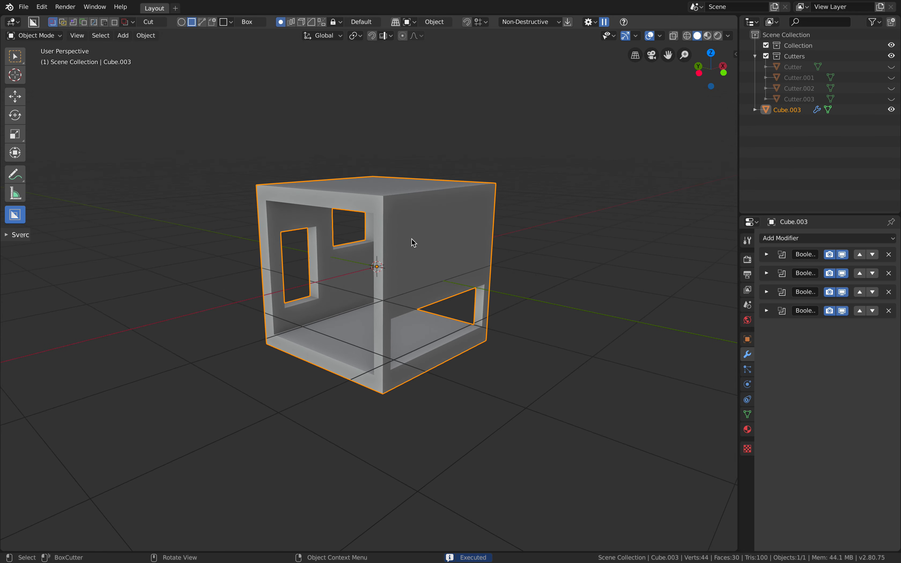
pyautogui.moveTo(394, 221); pyautogui.dragTo(407, 233)
pyautogui.moveTo(489, 231); pyautogui.dragTo(486, 227)
pyautogui.click(394, 248)
# - Cut two long parallel rectangular openings through the roof, leaving a solid strip between them
pyautogui.moveTo(394, 248); pyautogui.dragTo(352, 203, button='middle')
pyautogui.moveTo(317, 179)
pyautogui.mouseDown()
pyautogui.moveTo(439, 286)
pyautogui.moveTo(458, 222)
pyautogui.mouseUp()
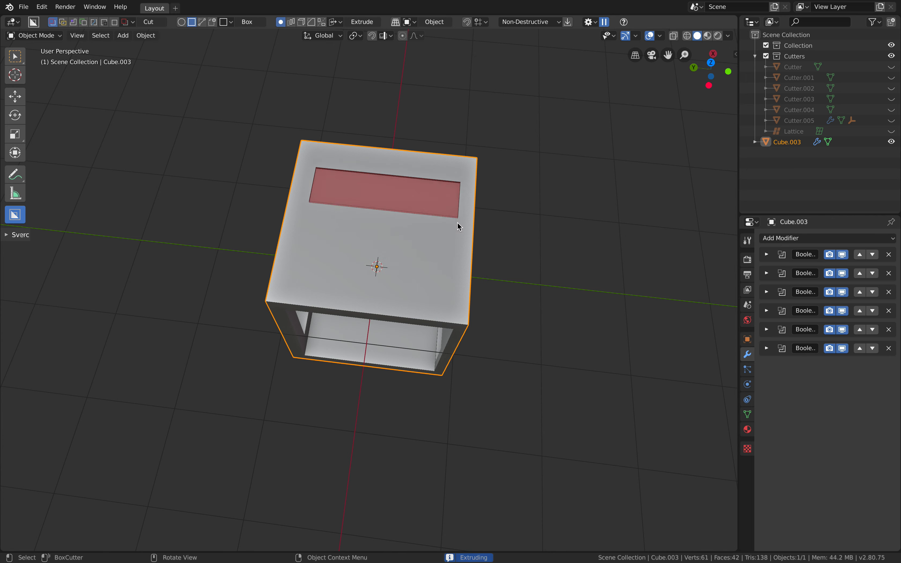
pyautogui.click(456, 245)
pyautogui.moveTo(293, 245); pyautogui.dragTo(449, 302)
pyautogui.click(388, 300)
# - Cut three small shallow rectangular recesses into the wall below the wide window, beside the tall window
pyautogui.moveTo(388, 301); pyautogui.dragTo(342, 347, button='middle')
pyautogui.scroll(1, 419, 252)
pyautogui.moveTo(340, 344); pyautogui.dragTo(364, 355)
pyautogui.moveTo(373, 320)
pyautogui.mouseDown()
pyautogui.moveTo(401, 336)
pyautogui.moveTo(362, 298)
pyautogui.moveTo(382, 303)
pyautogui.mouseUp()
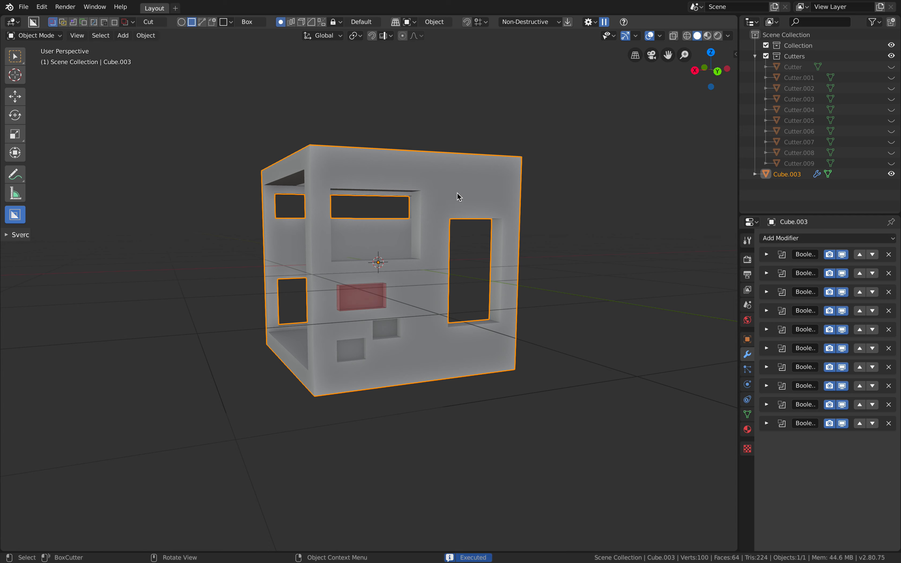
# - Cut a small stepped notch along one outer edge of the roof
pyautogui.moveTo(456, 181)
pyautogui.mouseDown(button='middle')
pyautogui.moveTo(493, 195)
pyautogui.moveTo(517, 217)
pyautogui.mouseUp(button='middle')
pyautogui.moveTo(512, 218); pyautogui.dragTo(539, 188)
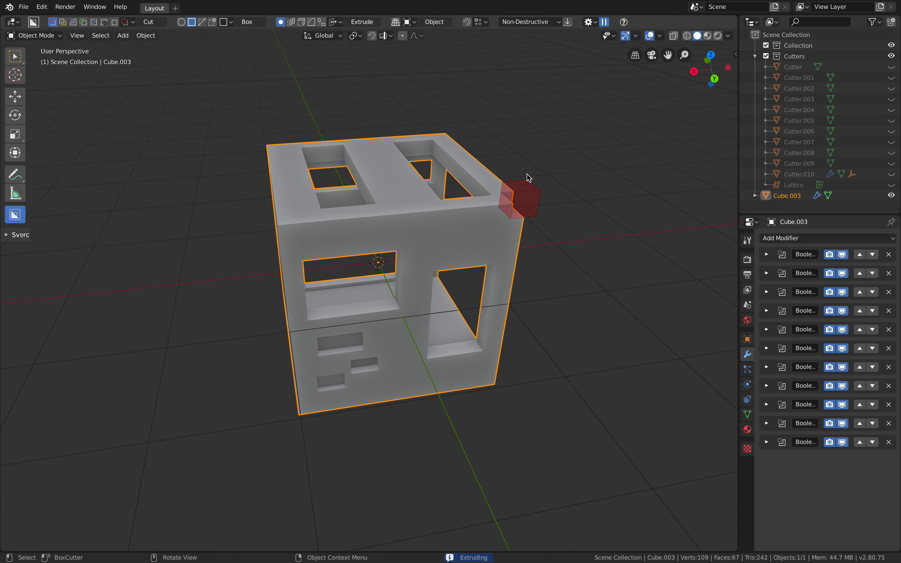
pyautogui.click(554, 184)
pyautogui.moveTo(554, 184); pyautogui.dragTo(496, 219, button='middle')
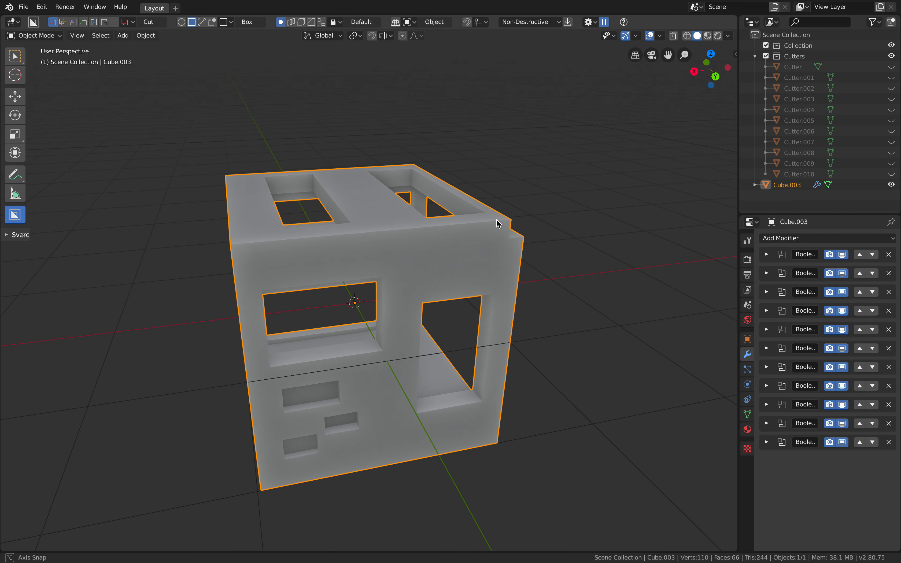
pyautogui.click(728, 35)
pyautogui.click(668, 278)
pyautogui.click(668, 278)
pyautogui.click(668, 278)
pyautogui.click(668, 277)
# - Set BoxCutter to Extract mode and extract the area with the three small wall recesses as a custom cutter shape
pyautogui.moveTo(482, 278)
pyautogui.mouseDown(button='middle')
pyautogui.moveTo(494, 269)
pyautogui.moveTo(445, 278)
pyautogui.moveTo(437, 265)
pyautogui.moveTo(334, 298)
pyautogui.moveTo(352, 354)
pyautogui.moveTo(335, 358)
pyautogui.mouseUp(button='middle')
pyautogui.scroll(3, 443, 277)
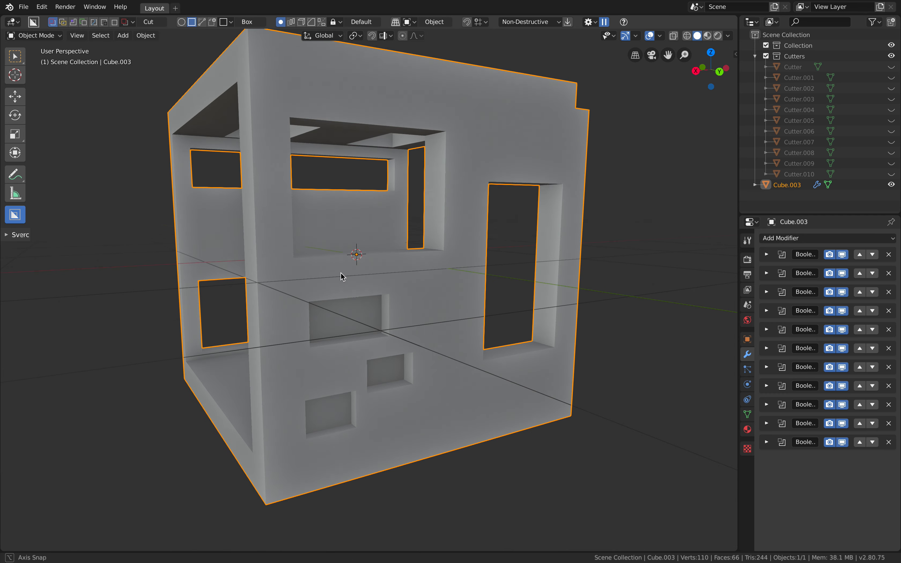
pyautogui.click(105, 23)
pyautogui.moveTo(284, 296)
pyautogui.mouseDown()
pyautogui.moveTo(426, 391)
pyautogui.moveTo(444, 417)
pyautogui.moveTo(427, 420)
pyautogui.mouseUp()
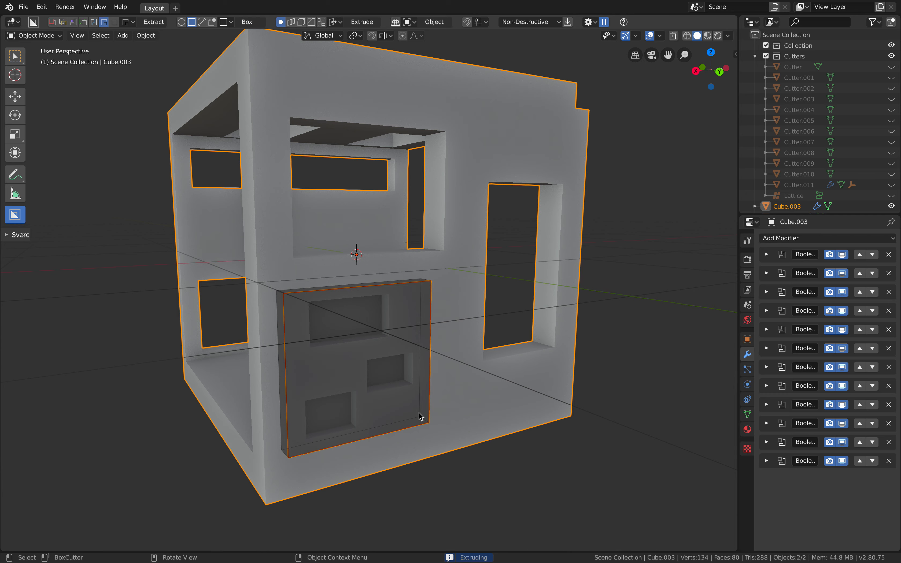
pyautogui.click(417, 410)
# - Try cutting the extracted recess pattern into the solid roof strip between the two openings, and undo it
pyautogui.scroll(-3, 411, 298)
pyautogui.moveTo(414, 248); pyautogui.dragTo(279, 225, button='middle')
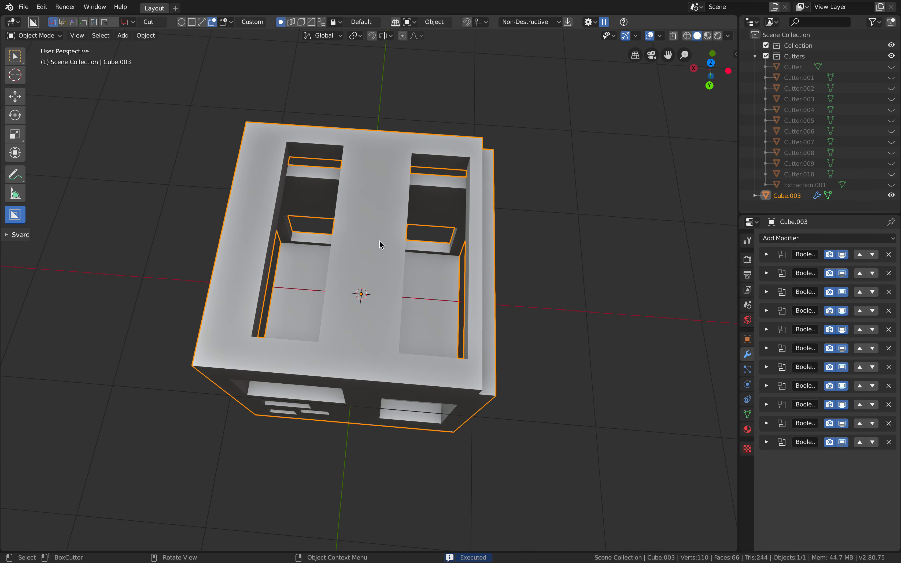
pyautogui.moveTo(380, 244); pyautogui.dragTo(358, 301, button='middle')
pyautogui.moveTo(350, 313); pyautogui.dragTo(406, 359)
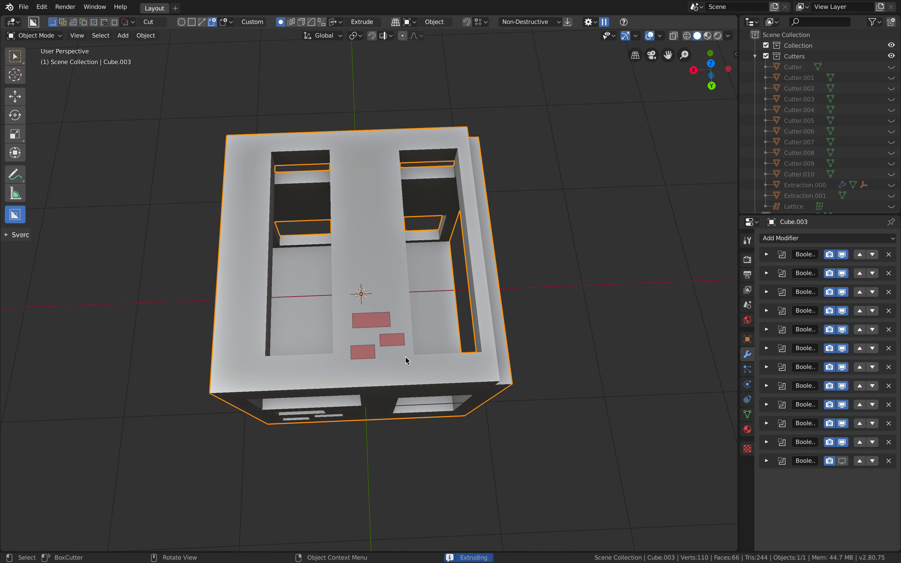
pyautogui.click(400, 366)
pyautogui.moveTo(367, 355); pyautogui.dragTo(368, 295, button='middle')
pyautogui.hotkey('ctrl', 'z')
# - Try the extracted pattern on the roof strip again with the view turned to a different side, and undo that cut
pyautogui.moveTo(305, 245)
pyautogui.mouseDown()
pyautogui.moveTo(382, 281)
pyautogui.moveTo(380, 307)
pyautogui.moveTo(380, 285)
pyautogui.mouseUp()
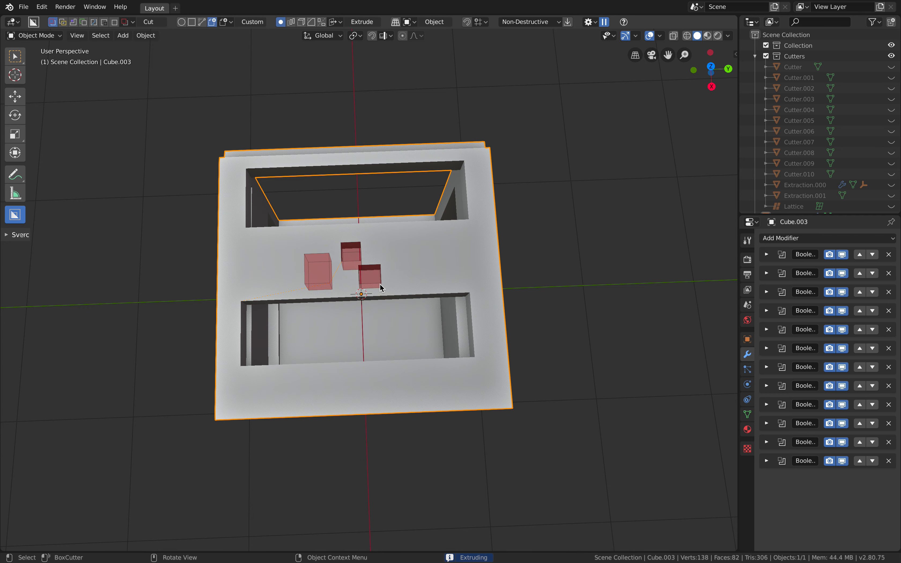
pyautogui.click(381, 287)
pyautogui.moveTo(381, 287); pyautogui.dragTo(382, 203, button='middle')
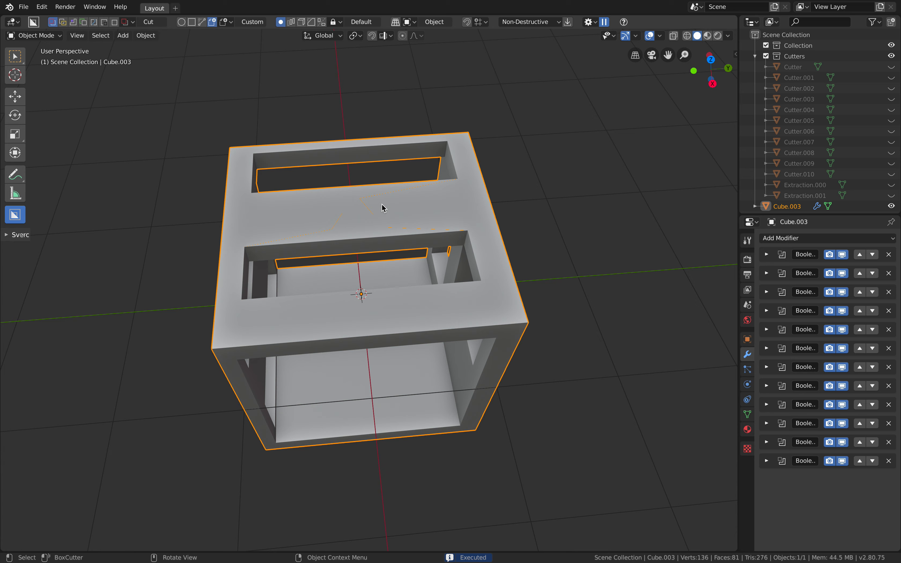
pyautogui.keyDown('ctrl'); pyautogui.moveTo(382, 342); pyautogui.dragTo(382, 305, button='middle'); pyautogui.keyUp('ctrl')
pyautogui.keyDown('shift'); pyautogui.moveTo(381, 205); pyautogui.dragTo(337, 278, button='middle'); pyautogui.keyUp('shift')
pyautogui.hotkey('ctrl', 'z')
# - Try cutting the extracted pattern into the wall with the wide upper and lower openings, and undo the cut
pyautogui.hotkey('alt', 'a')
pyautogui.moveTo(350, 232); pyautogui.dragTo(333, 329, button='middle')
pyautogui.moveTo(334, 331); pyautogui.dragTo(432, 390)
pyautogui.click(400, 451)
pyautogui.moveTo(400, 376); pyautogui.dragTo(410, 375, button='middle')
pyautogui.hotkey('ctrl', 'z')
# - Cut the extracted pattern three times, side by side, into the solid wall band between the wide upper and lower openings
pyautogui.click(340, 327)
pyautogui.moveTo(340, 328); pyautogui.dragTo(346, 324, button='middle')
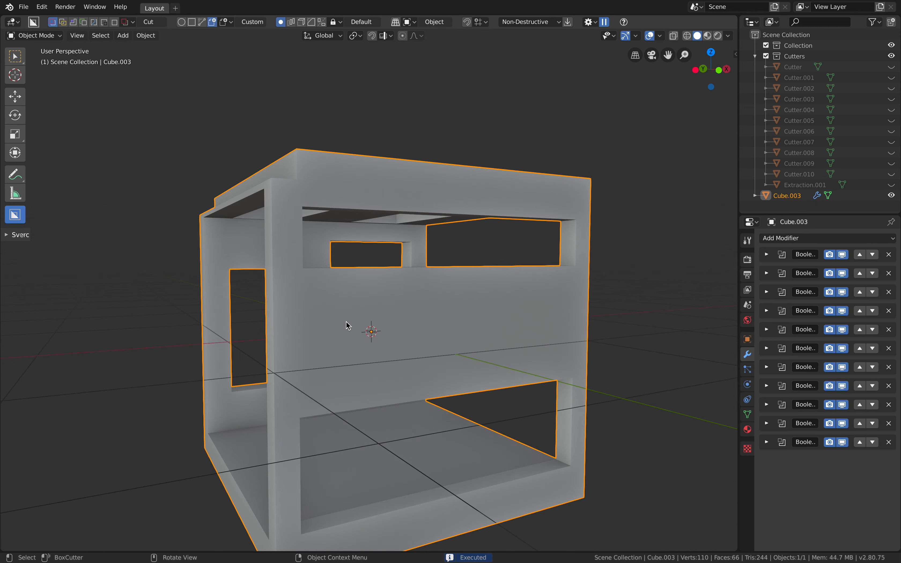
pyautogui.moveTo(346, 324); pyautogui.dragTo(429, 367)
pyautogui.click(408, 349)
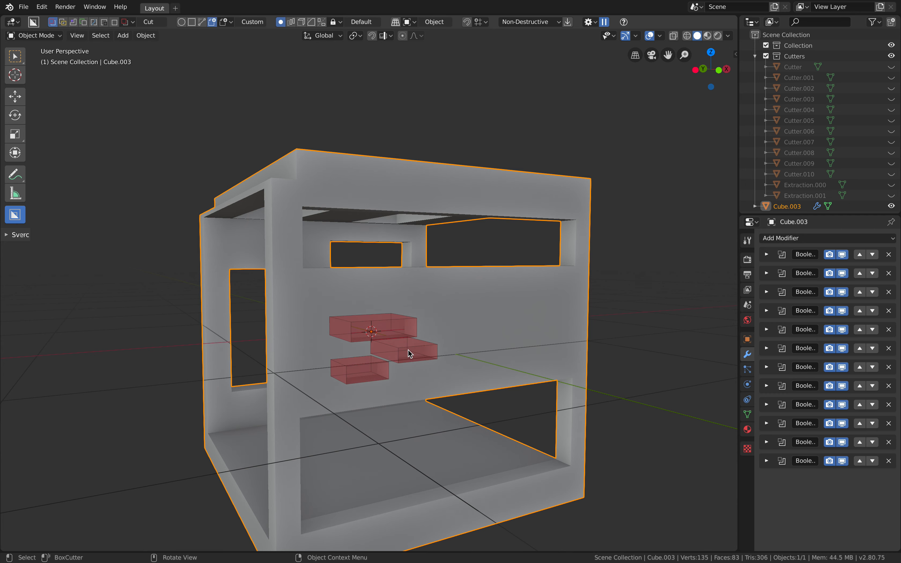
pyautogui.moveTo(428, 344); pyautogui.dragTo(412, 346, button='middle')
pyautogui.moveTo(415, 347); pyautogui.dragTo(417, 332, button='middle')
pyautogui.moveTo(417, 309)
pyautogui.mouseDown()
pyautogui.moveTo(493, 363)
pyautogui.moveTo(499, 386)
pyautogui.mouseUp()
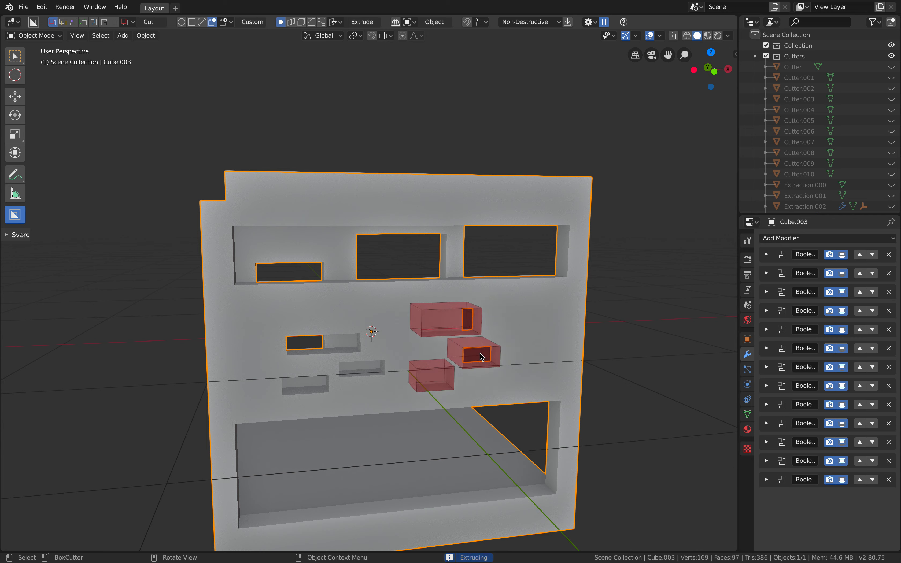
pyautogui.click(372, 319)
pyautogui.moveTo(356, 317); pyautogui.dragTo(445, 374)
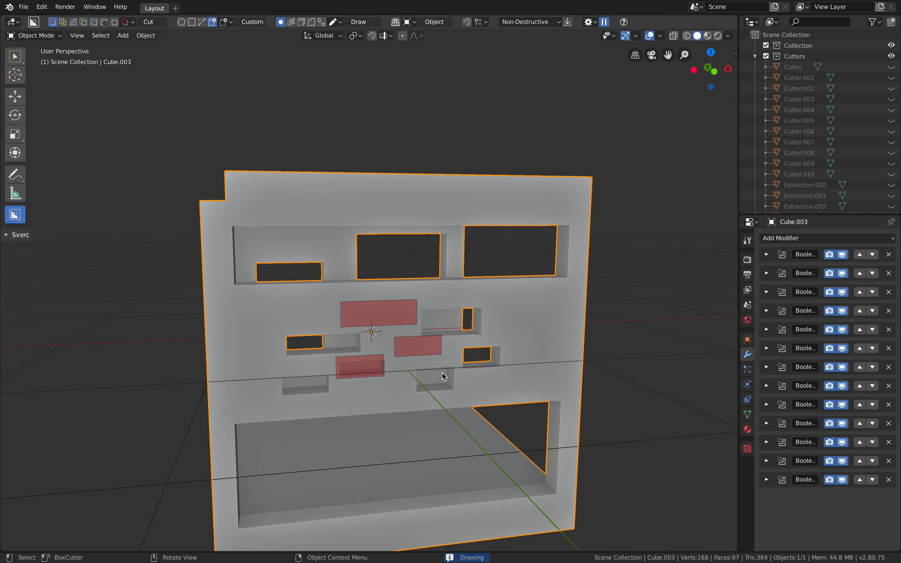
pyautogui.click(434, 358)
# - Apply all Boolean modifiers of the house cube and set BoxCutter's behavior to Destructive
pyautogui.moveTo(434, 358); pyautogui.dragTo(265, 303, button='middle')
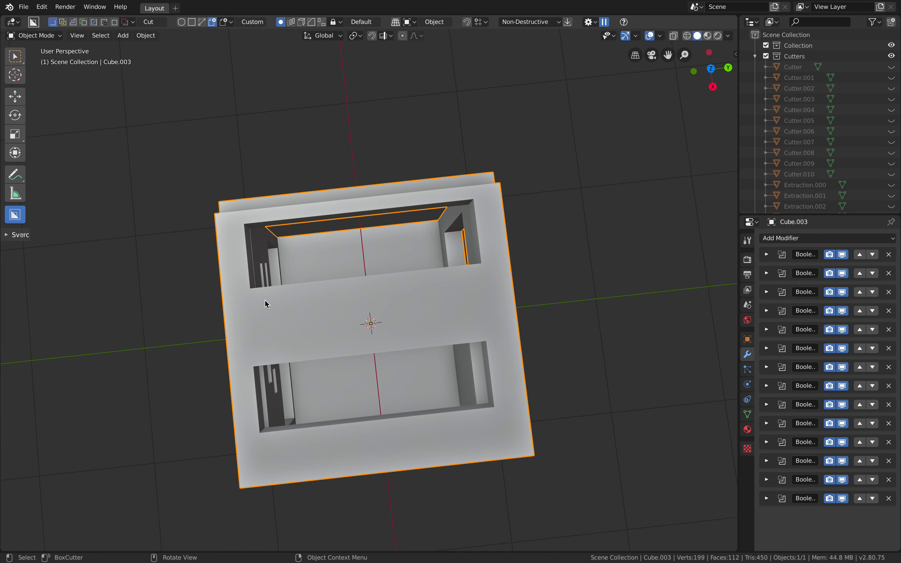
pyautogui.hotkey('alt', 'a')
pyautogui.click(265, 305)
pyautogui.keyDown('shift'); pyautogui.moveTo(328, 291); pyautogui.dragTo(358, 275, button='middle'); pyautogui.keyUp('shift')
pyautogui.click(567, 22)
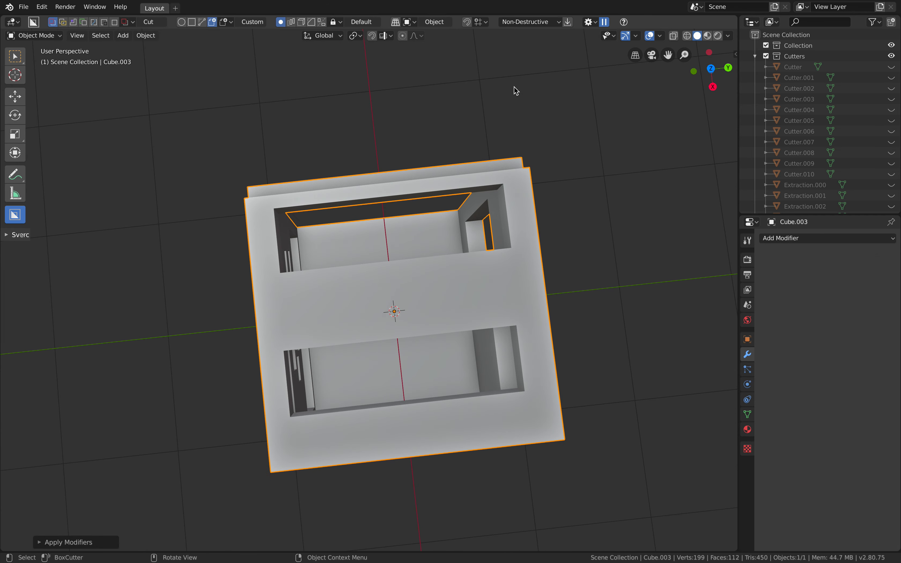
pyautogui.click(527, 25)
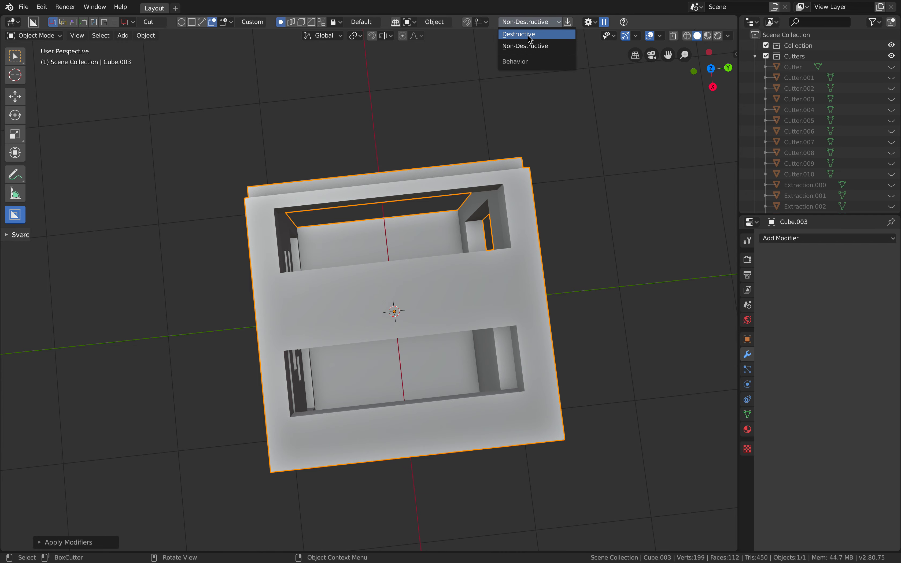
pyautogui.click(528, 34)
# - Cut the extracted pattern three times in a row along the solid roof strip between the two openings
pyautogui.keyDown('shift'); pyautogui.moveTo(433, 162); pyautogui.dragTo(455, 134, button='middle'); pyautogui.keyUp('shift')
pyautogui.moveTo(307, 260)
pyautogui.mouseDown()
pyautogui.moveTo(370, 298)
pyautogui.moveTo(366, 325)
pyautogui.moveTo(355, 328)
pyautogui.mouseUp()
pyautogui.click(338, 317)
pyautogui.moveTo(385, 249)
pyautogui.mouseDown()
pyautogui.moveTo(440, 292)
pyautogui.moveTo(428, 292)
pyautogui.mouseUp()
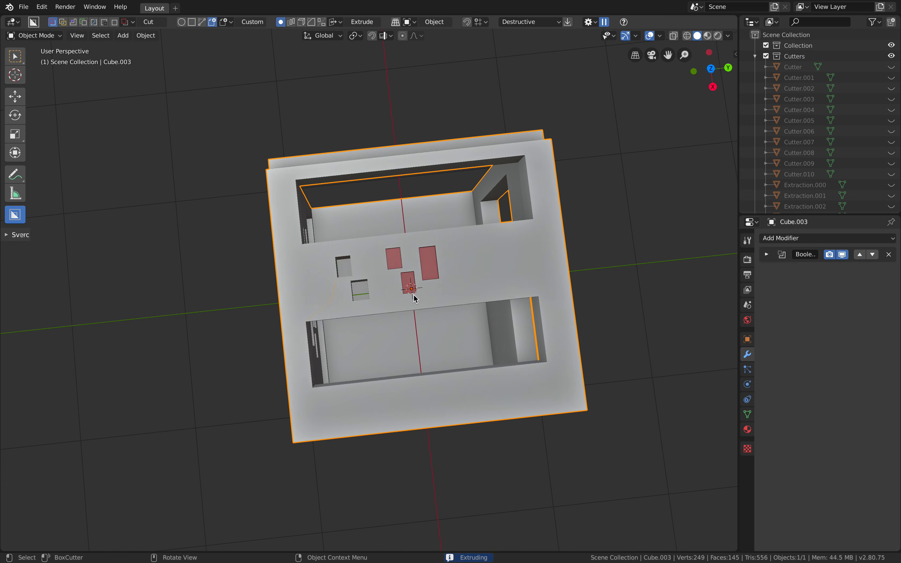
pyautogui.click(389, 305)
pyautogui.moveTo(463, 256); pyautogui.dragTo(469, 235, button='middle')
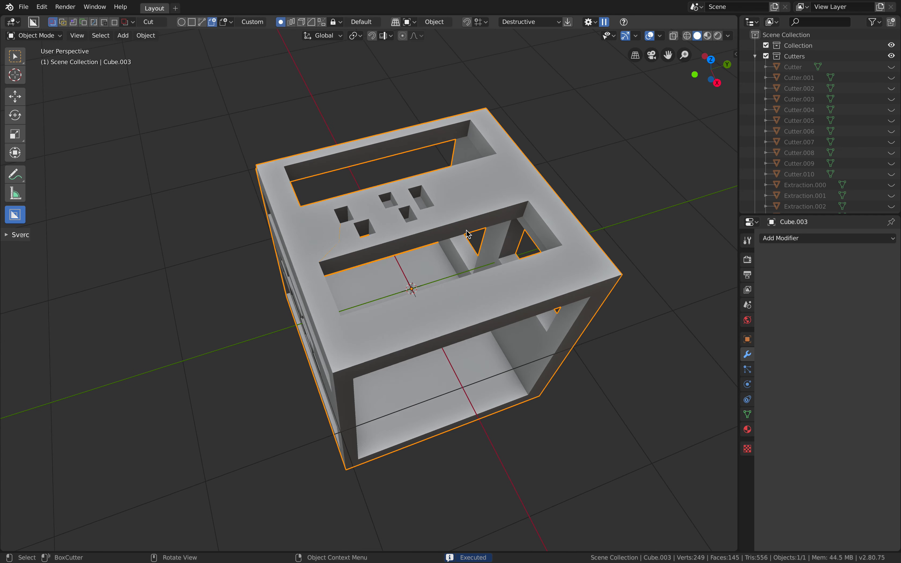
pyautogui.moveTo(446, 182); pyautogui.dragTo(503, 201)
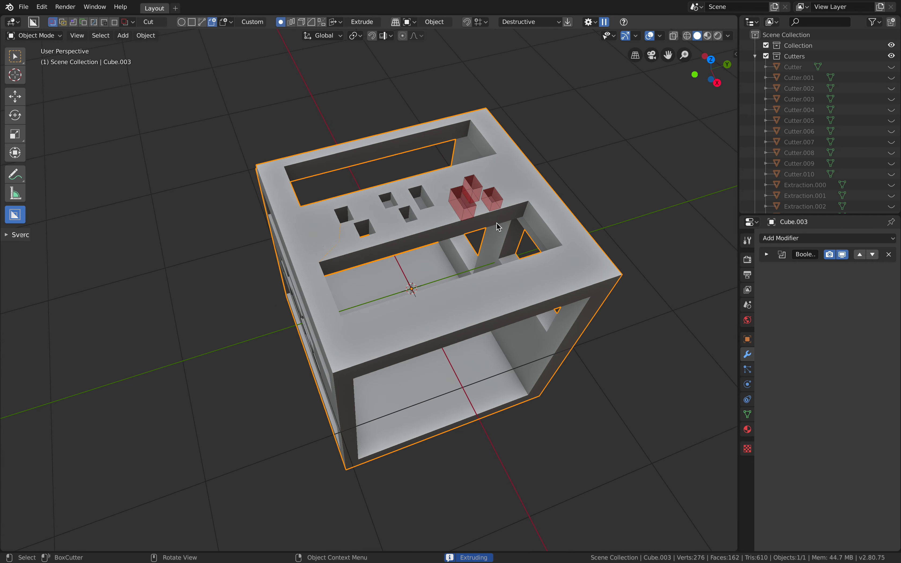
pyautogui.click(489, 246)
# - Set BoxCutter's behavior back to Non-Destructive
pyautogui.moveTo(409, 240); pyautogui.dragTo(397, 238, button='middle')
pyautogui.scroll(-5, 801, 191)
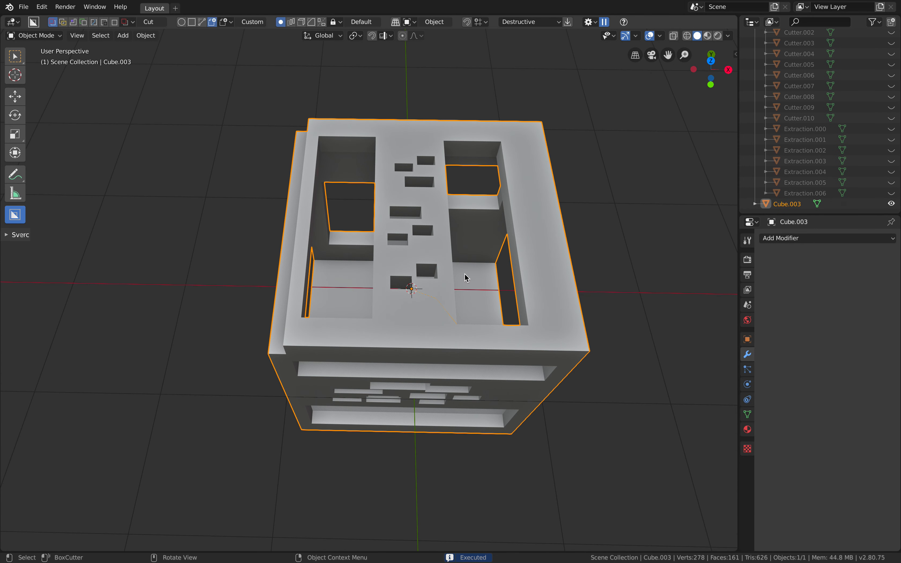
pyautogui.moveTo(465, 274); pyautogui.dragTo(419, 280, button='middle')
pyautogui.moveTo(426, 317); pyautogui.dragTo(319, 224, button='middle')
pyautogui.click(431, 245)
pyautogui.scroll(1, 371, 222)
pyautogui.click(318, 225)
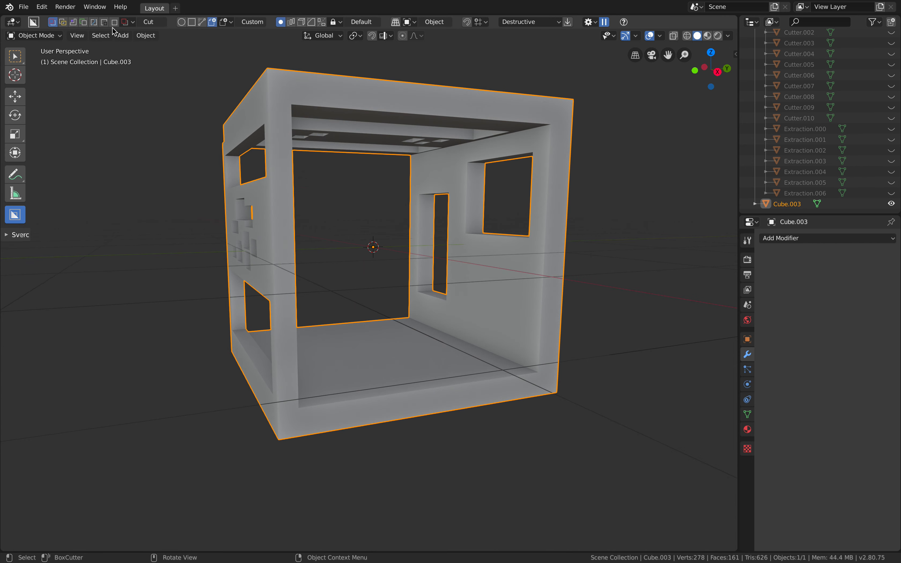
pyautogui.click(514, 23)
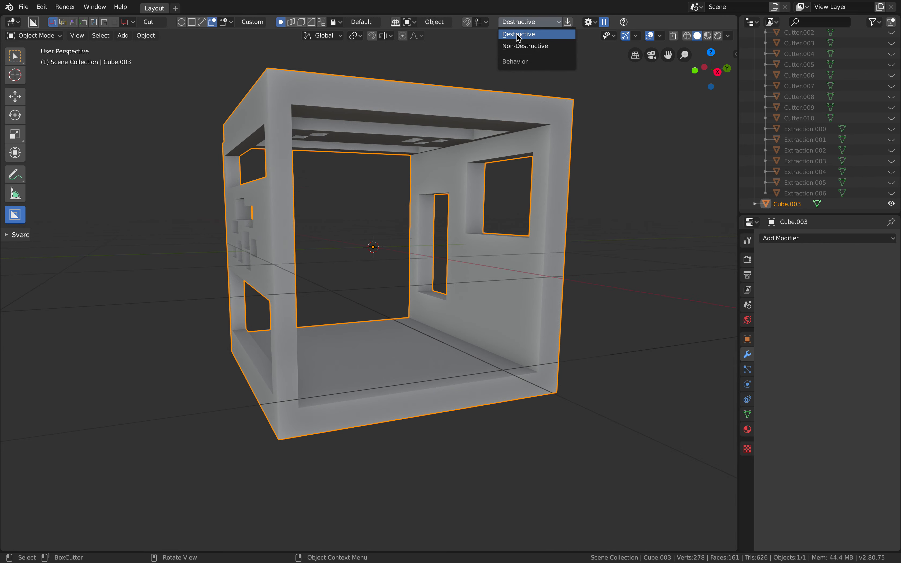
pyautogui.click(525, 46)
# - Set the BoxCutter shape to Box and delete the Cutters collection
pyautogui.scroll(3, 793, 110)
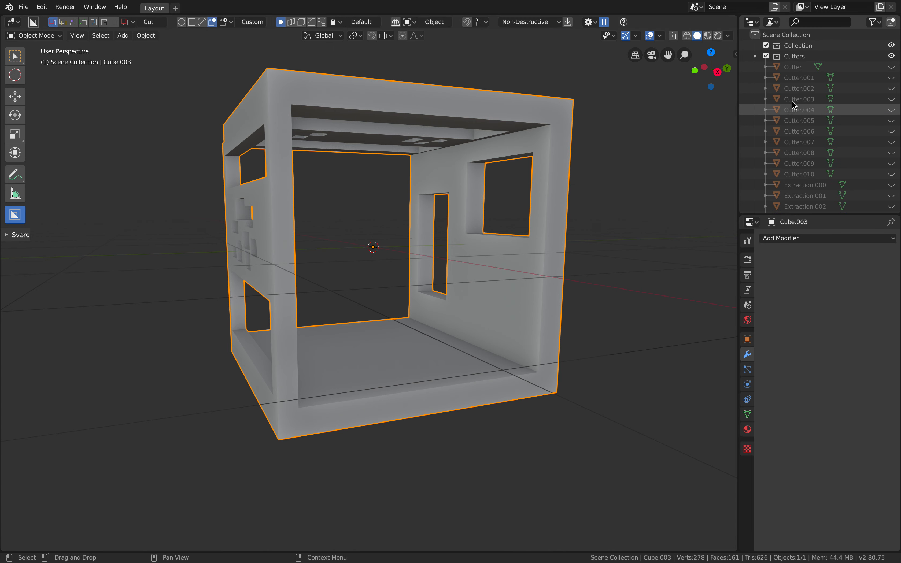
pyautogui.click(791, 57)
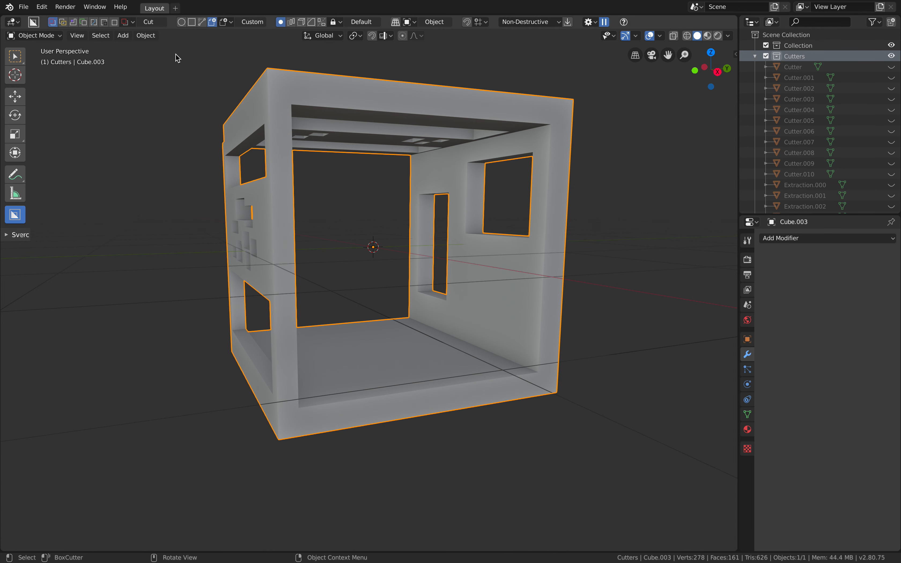
pyautogui.click(192, 23)
pyautogui.rightClick(791, 57)
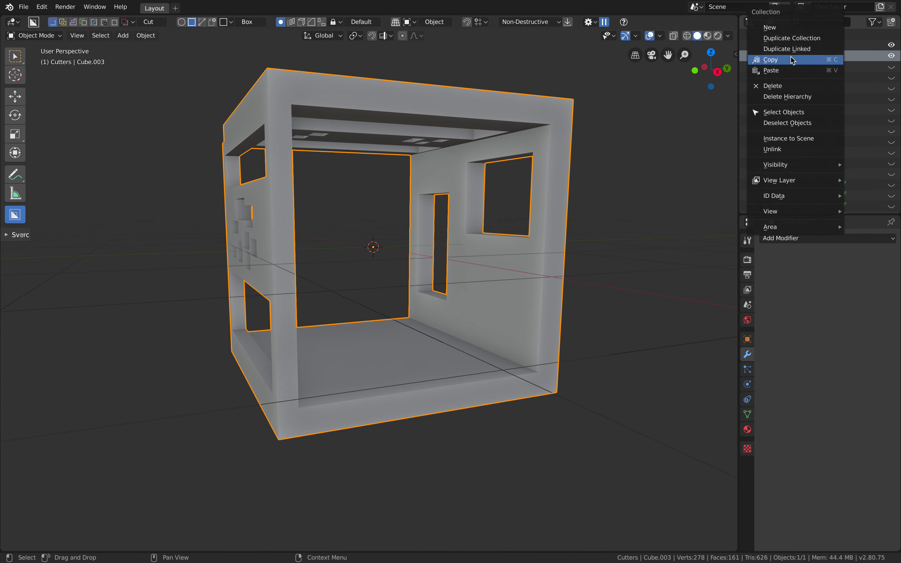
pyautogui.click(773, 85)
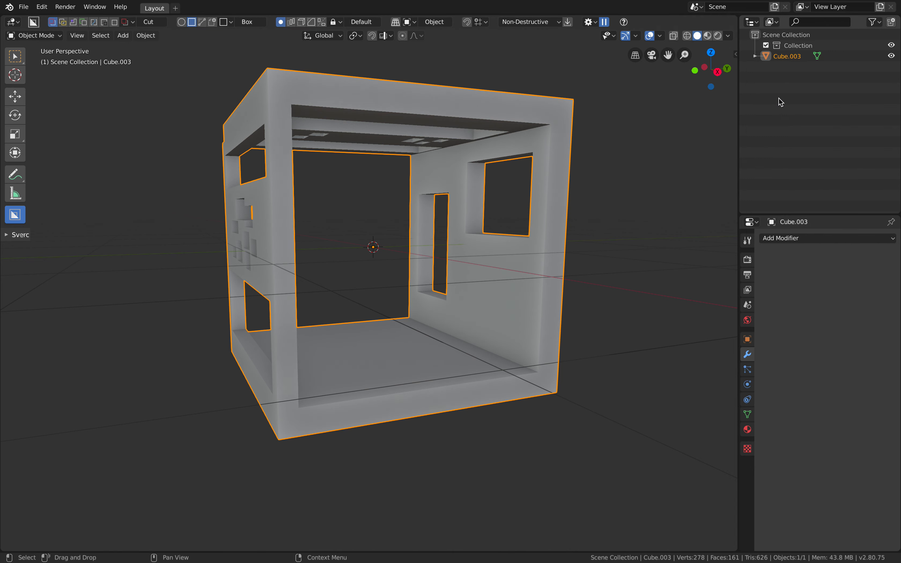
# - Draw a box cut on the interior floor out to the open front edge, extrude it down through the floor, and lock the shape
pyautogui.moveTo(512, 298); pyautogui.dragTo(492, 293, button='middle')
pyautogui.moveTo(457, 337); pyautogui.dragTo(384, 362, button='middle')
pyautogui.hotkey('alt', 'a')
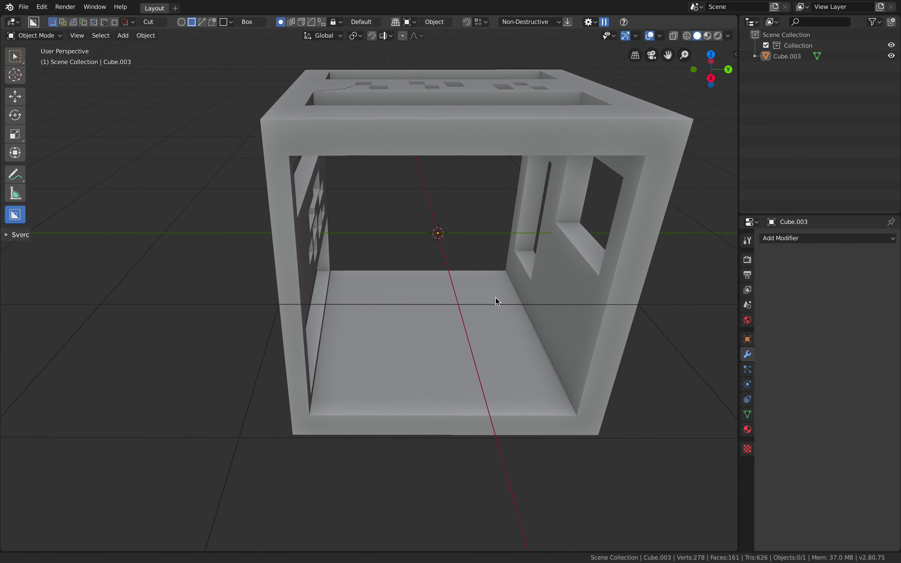
pyautogui.click(462, 303)
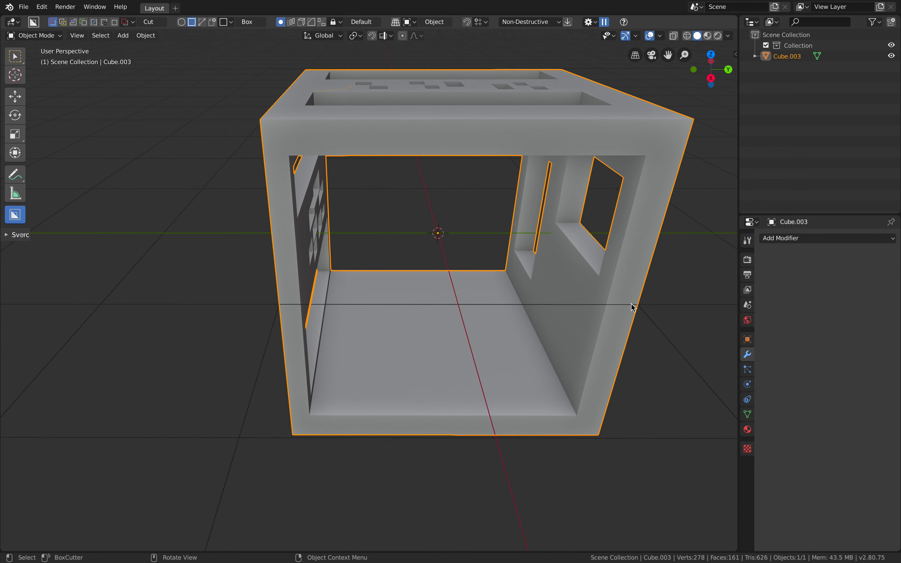
pyautogui.moveTo(474, 281); pyautogui.dragTo(428, 300, button='middle')
pyautogui.moveTo(355, 322)
pyautogui.mouseDown(button='middle')
pyautogui.moveTo(378, 322)
pyautogui.moveTo(350, 342)
pyautogui.mouseUp(button='middle')
pyautogui.moveTo(338, 337)
pyautogui.mouseDown()
pyautogui.moveTo(369, 358)
pyautogui.moveTo(527, 396)
pyautogui.mouseUp()
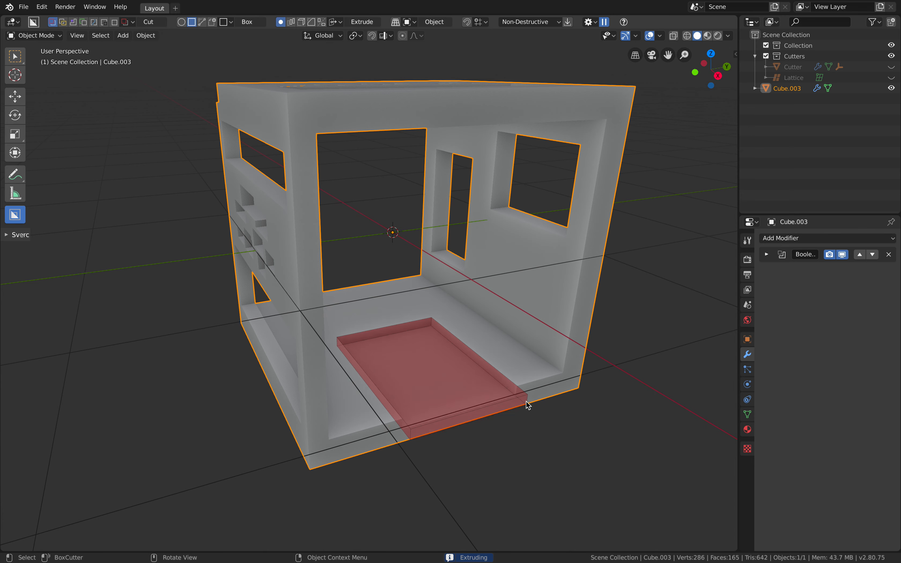
pyautogui.click(530, 421)
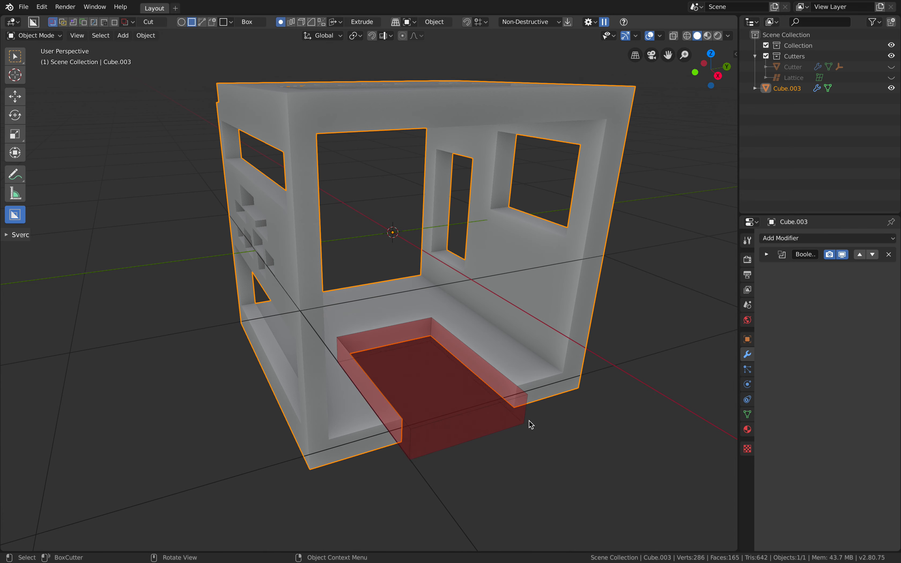
pyautogui.press('Tab')
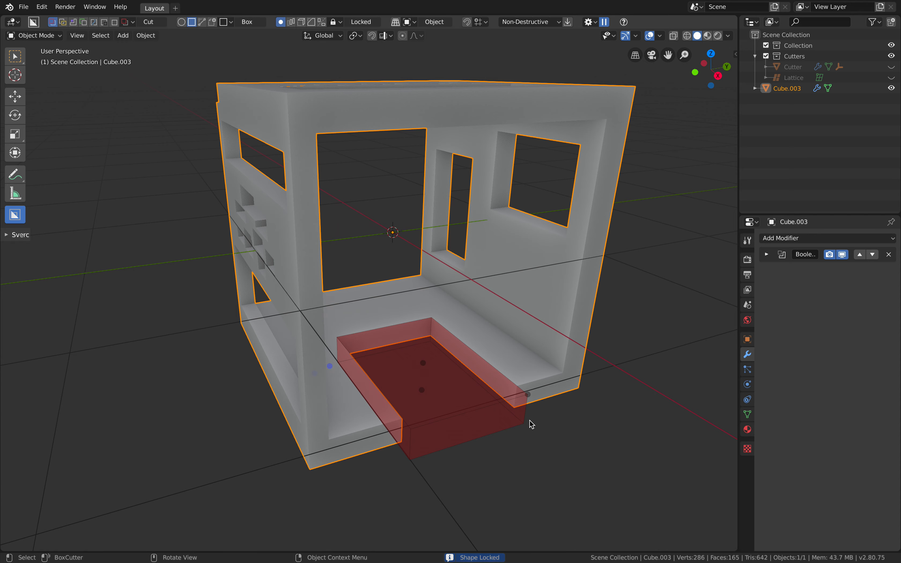
# - Adjust the locked floor cutter with its handles, widening it sideways and raising it above the floor
pyautogui.moveTo(489, 354)
pyautogui.mouseDown(button='middle')
pyautogui.moveTo(452, 348)
pyautogui.moveTo(467, 362)
pyautogui.moveTo(474, 318)
pyautogui.moveTo(392, 339)
pyautogui.moveTo(408, 347)
pyautogui.mouseUp(button='middle')
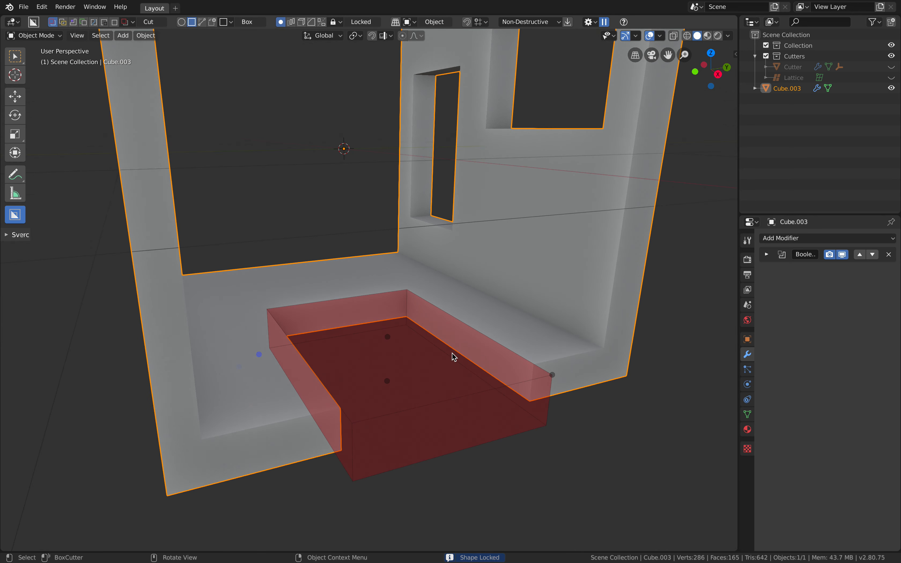
pyautogui.moveTo(547, 375)
pyautogui.mouseDown()
pyautogui.moveTo(531, 368)
pyautogui.moveTo(507, 378)
pyautogui.moveTo(579, 374)
pyautogui.moveTo(569, 382)
pyautogui.moveTo(601, 373)
pyautogui.mouseUp()
pyautogui.moveTo(409, 337); pyautogui.dragTo(409, 291)
pyautogui.moveTo(407, 375); pyautogui.dragTo(429, 355)
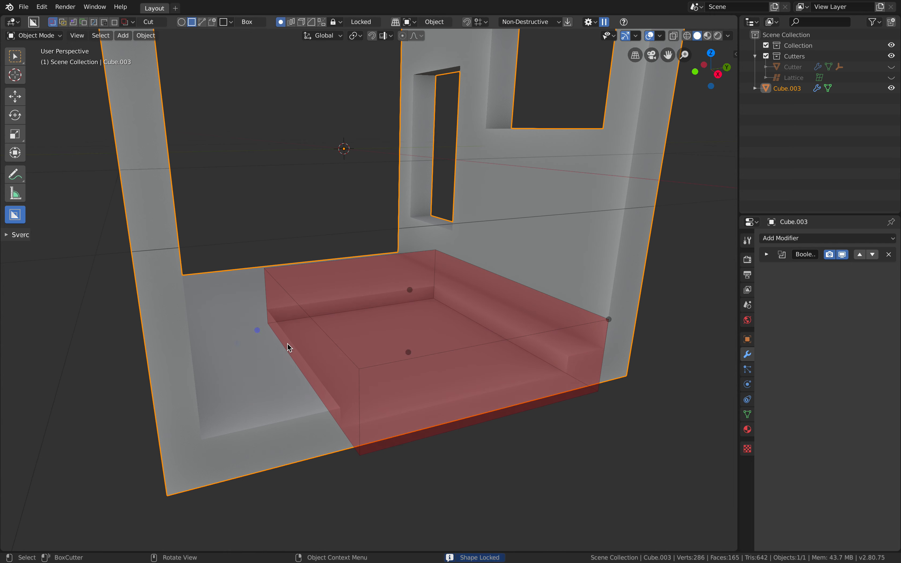
# - Bevel the locked cutter's vertical corners with 6 segments, lock the shape again, and cancel the cut
pyautogui.moveTo(261, 332); pyautogui.dragTo(394, 336)
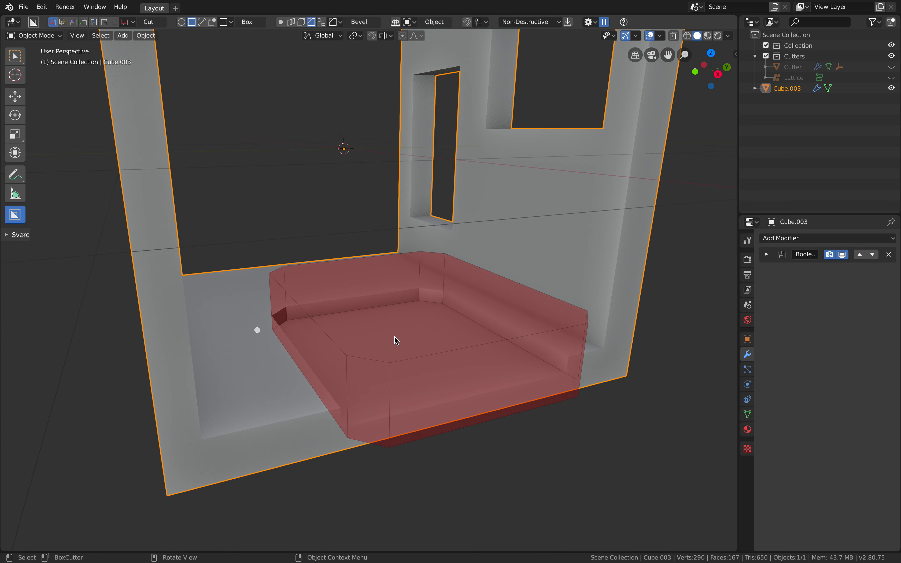
pyautogui.scroll(3, 413, 345)
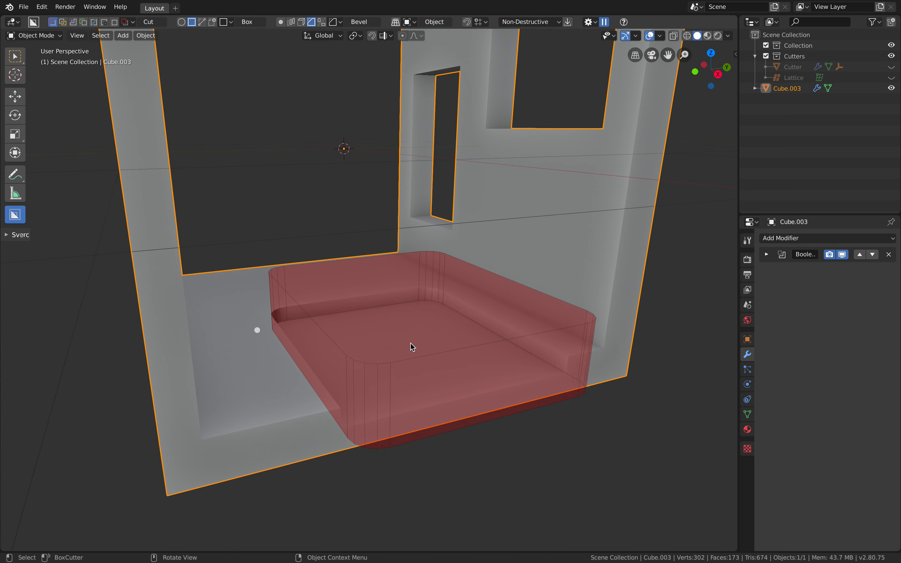
pyautogui.scroll(2, 407, 341)
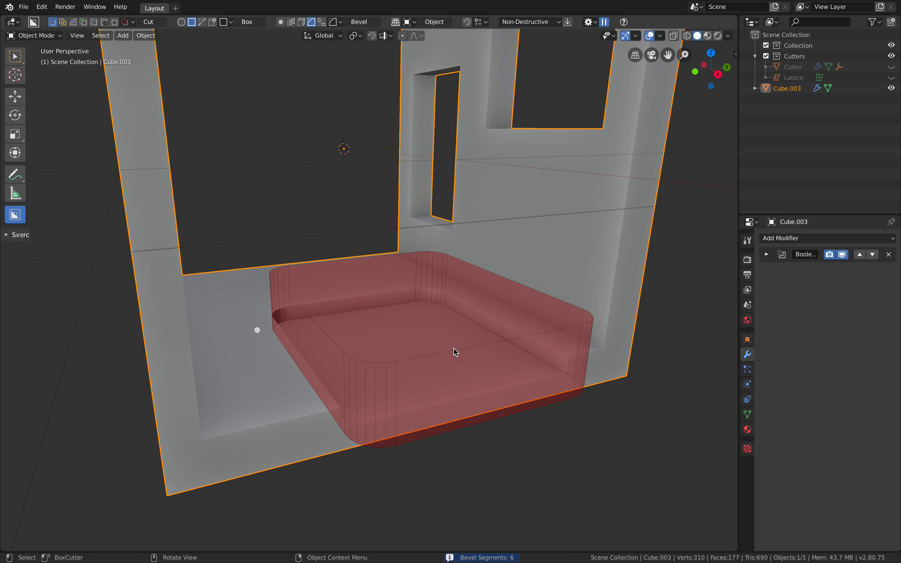
pyautogui.press('Tab')
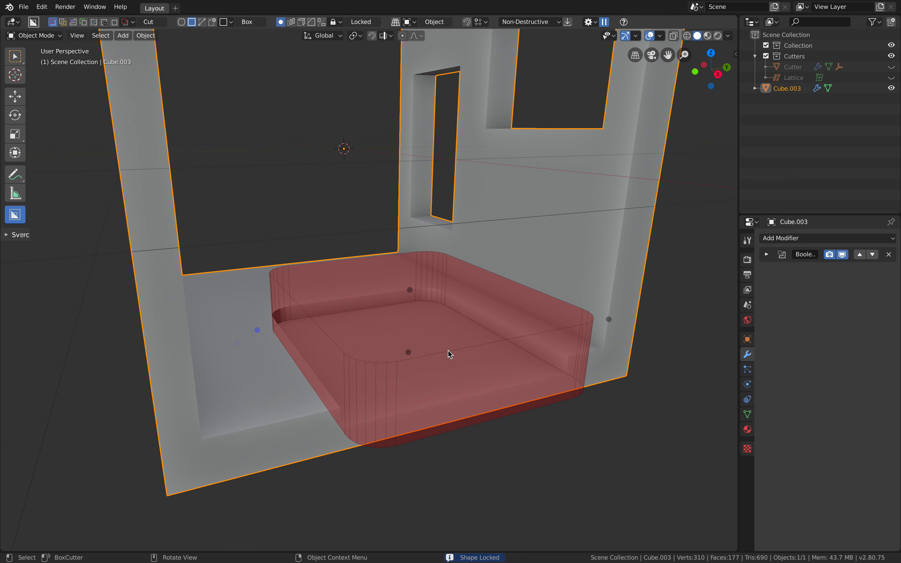
pyautogui.press('Escape')
pyautogui.moveTo(447, 350); pyautogui.dragTo(368, 333, button='middle')
pyautogui.moveTo(402, 284); pyautogui.dragTo(414, 295, button='middle')
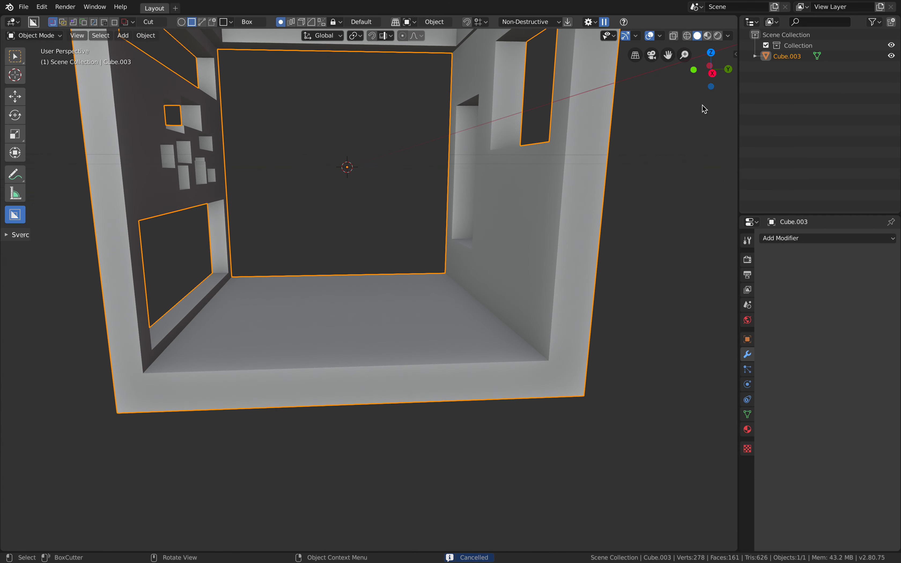
# - Draw a new box cut on the interior floor past the open front edge, extrude it through the floor, and lock the shape
pyautogui.moveTo(311, 328); pyautogui.dragTo(303, 330, button='middle')
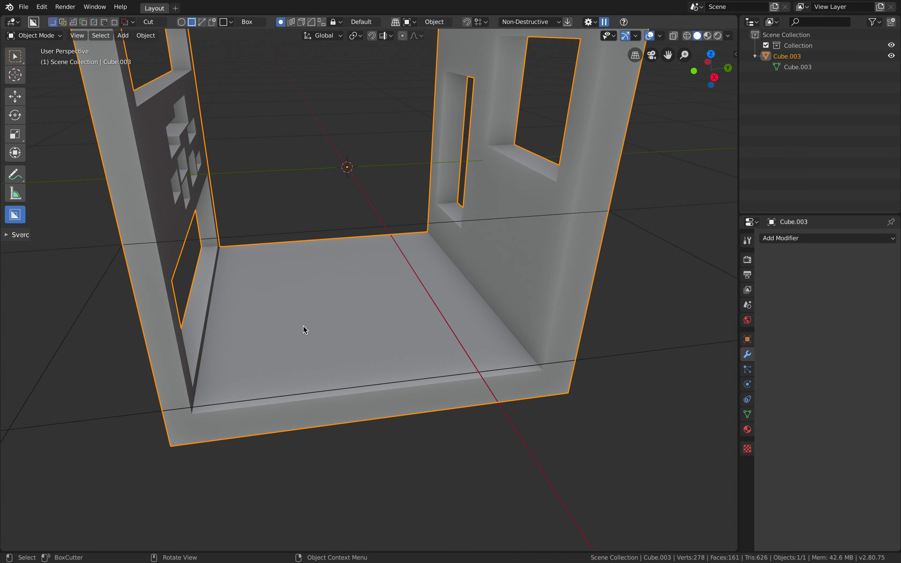
pyautogui.moveTo(260, 272)
pyautogui.mouseDown()
pyautogui.moveTo(349, 339)
pyautogui.moveTo(509, 391)
pyautogui.mouseUp()
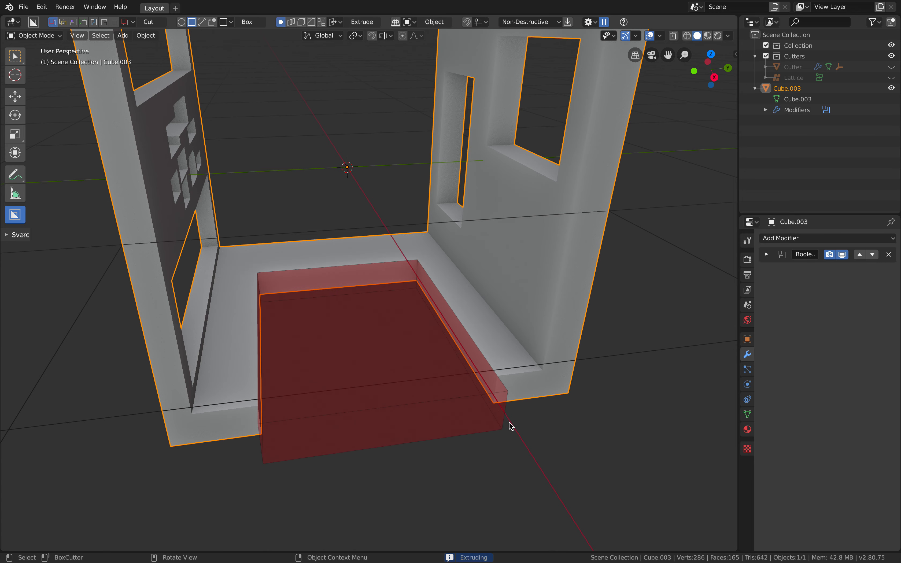
pyautogui.press('Tab')
pyautogui.moveTo(435, 389); pyautogui.dragTo(455, 390, button='middle')
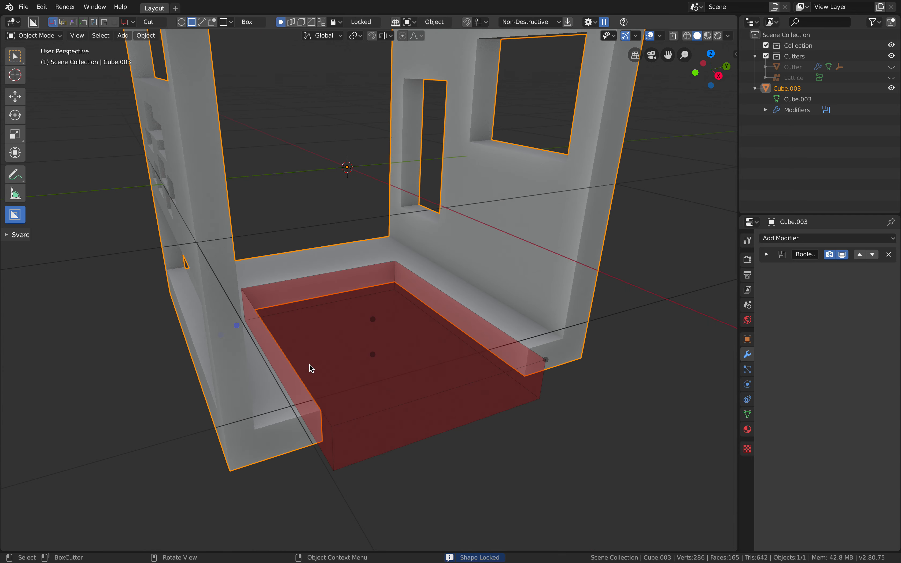
# - Bevel the floor cutter's vertical corners into smooth rounds, adjust the bevel segments, lock the shape, and execute the cut
pyautogui.moveTo(310, 365); pyautogui.dragTo(291, 359, button='middle')
pyautogui.press('b')
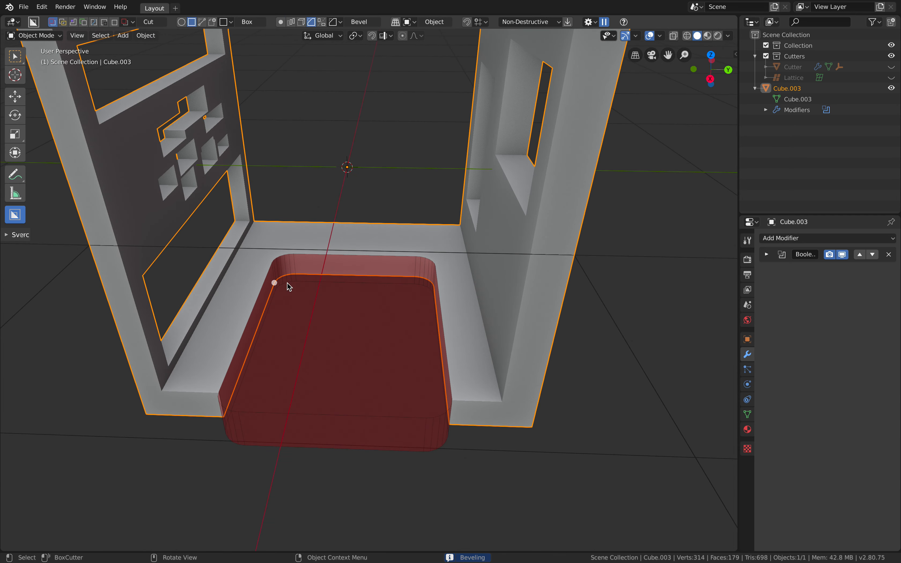
pyautogui.scroll(1, 290, 300)
pyautogui.scroll(-6, 292, 302)
pyautogui.scroll(6, 294, 302)
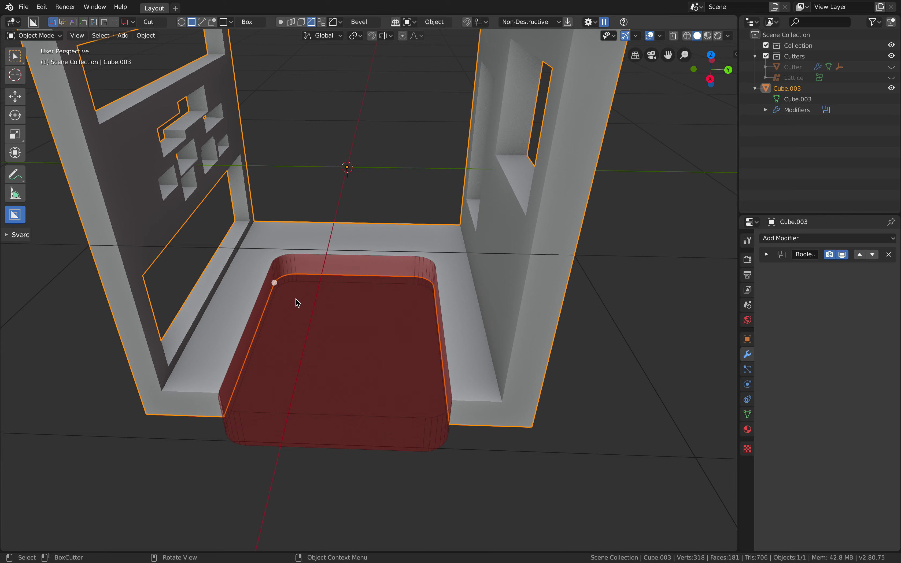
pyautogui.scroll(1, 296, 299)
pyautogui.press('Tab')
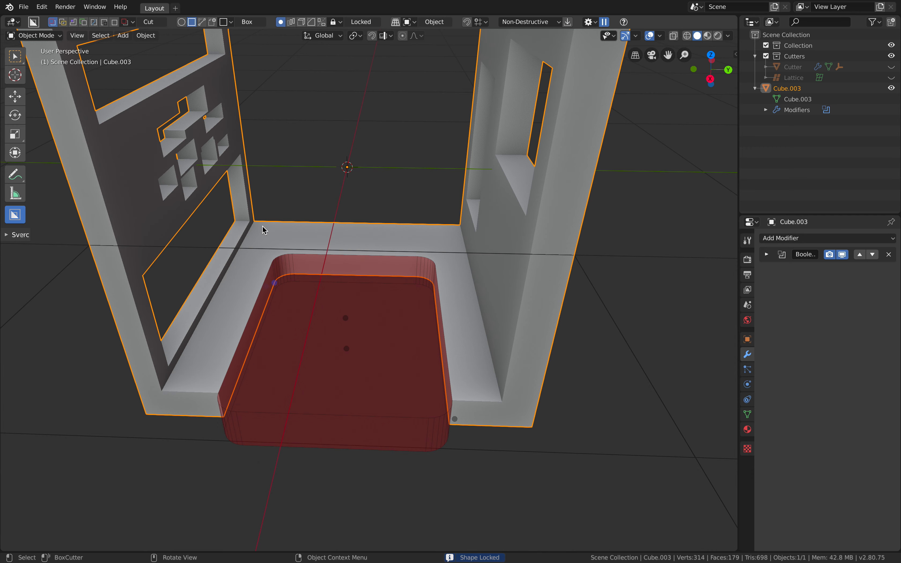
pyautogui.click(263, 229)
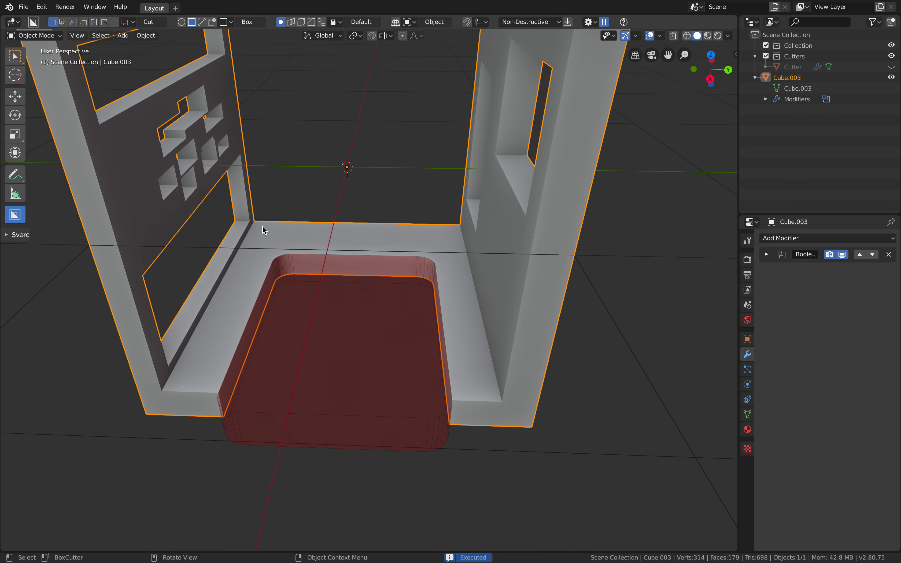
# - Deselect everything and examine the rounded corners of the floor cutout up close and from the open front
pyautogui.moveTo(351, 263); pyautogui.dragTo(312, 356, button='middle')
pyautogui.scroll(-3, 362, 288)
pyautogui.scroll(2, 374, 298)
pyautogui.hotkey('alt', 'a')
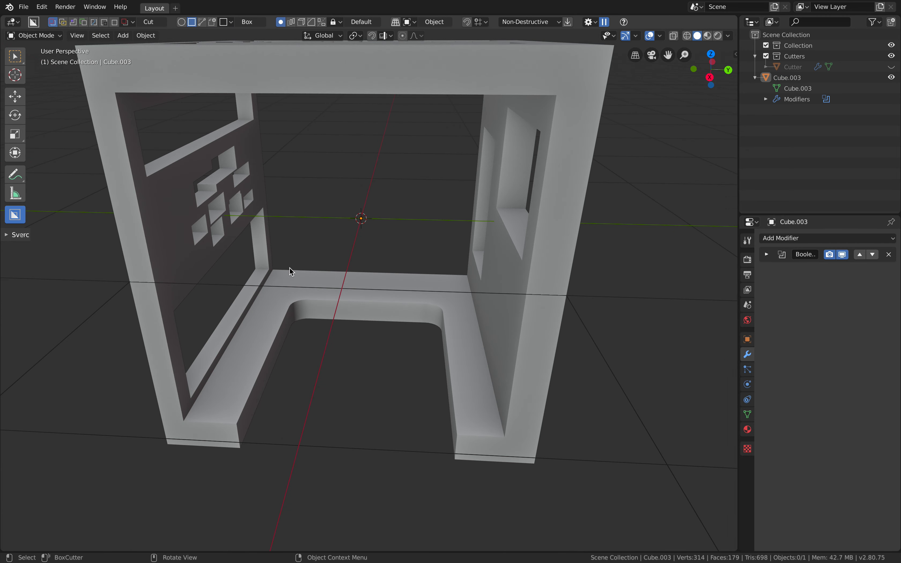
pyautogui.scroll(4, 410, 328)
pyautogui.keyDown('shift'); pyautogui.moveTo(197, 392); pyautogui.dragTo(224, 336, button='middle'); pyautogui.keyUp('shift')
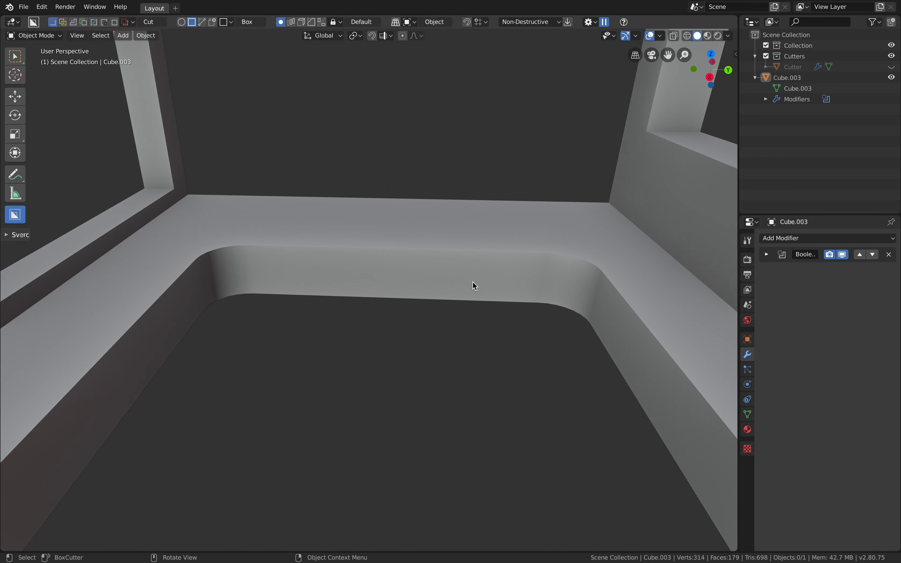
pyautogui.scroll(-3, 271, 347)
pyautogui.scroll(-4, 406, 301)
pyautogui.moveTo(400, 316); pyautogui.dragTo(415, 289, button='middle')
pyautogui.scroll(2, 466, 321)
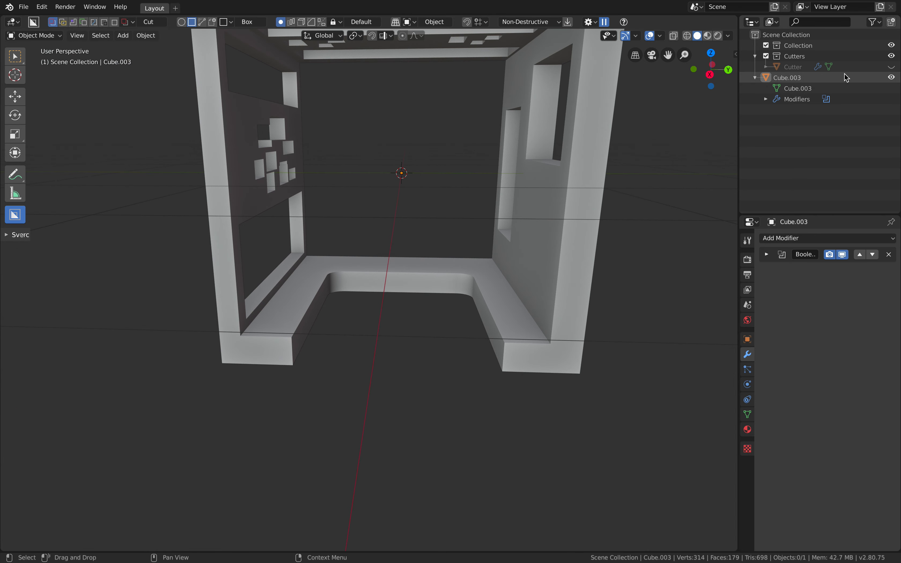
# - Unhide the Cutter object, select it, and move it slightly up along the global Z axis
pyautogui.click(892, 67)
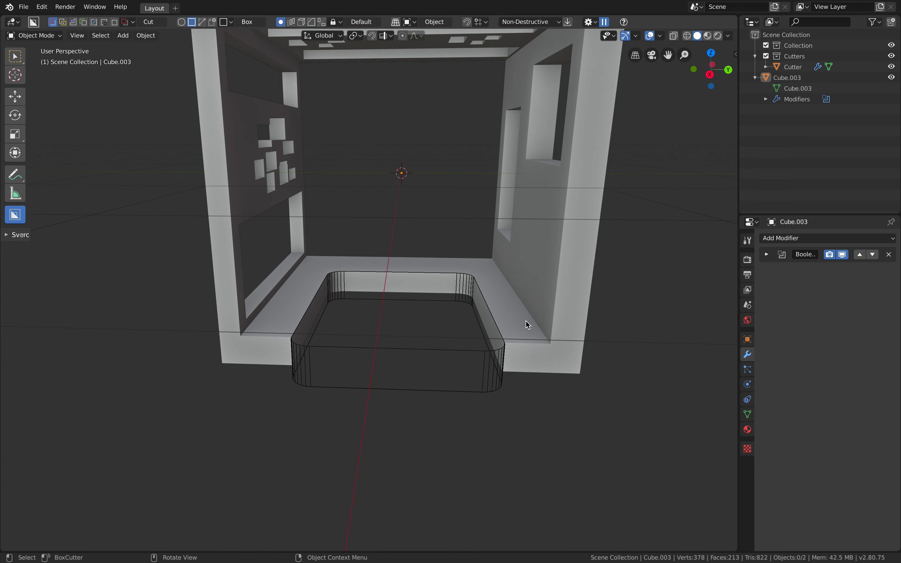
pyautogui.click(481, 349)
pyautogui.moveTo(481, 349); pyautogui.dragTo(509, 322, button='middle')
pyautogui.press('g')
pyautogui.press('z')
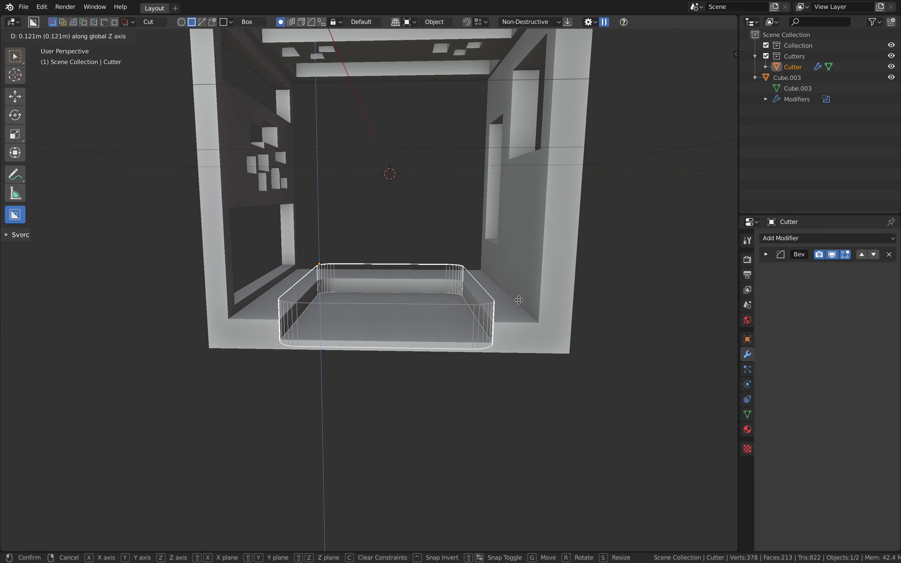
pyautogui.click(446, 306)
pyautogui.scroll(2, 419, 311)
pyautogui.moveTo(444, 302); pyautogui.dragTo(421, 319, button='middle')
pyautogui.scroll(-1, 419, 317)
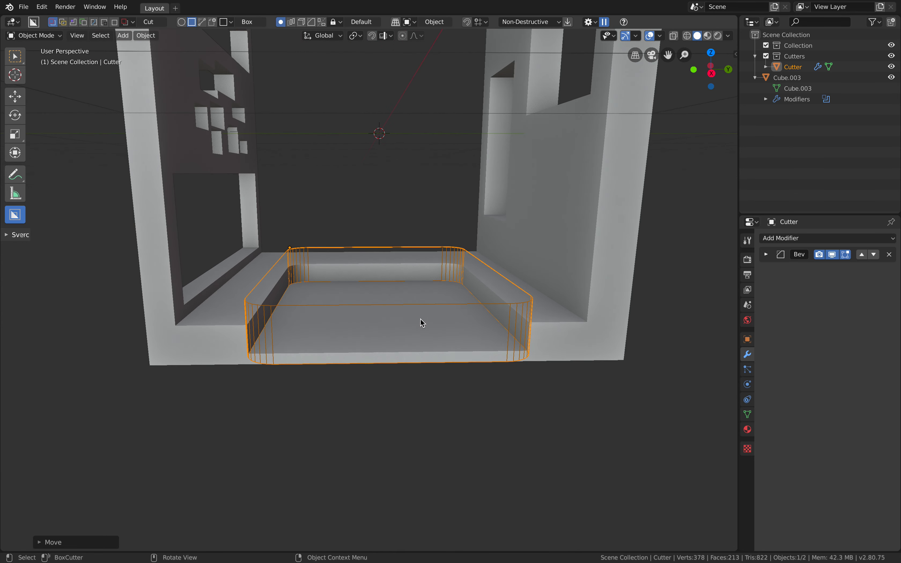
# - Enter Edit Mode on the cutter, switch to edge selection, and deselect all of its geometry
pyautogui.click(385, 252)
pyautogui.click(417, 211)
pyautogui.click(442, 244)
pyautogui.hotkey('ctrl', 'Tab')
pyautogui.click(459, 243)
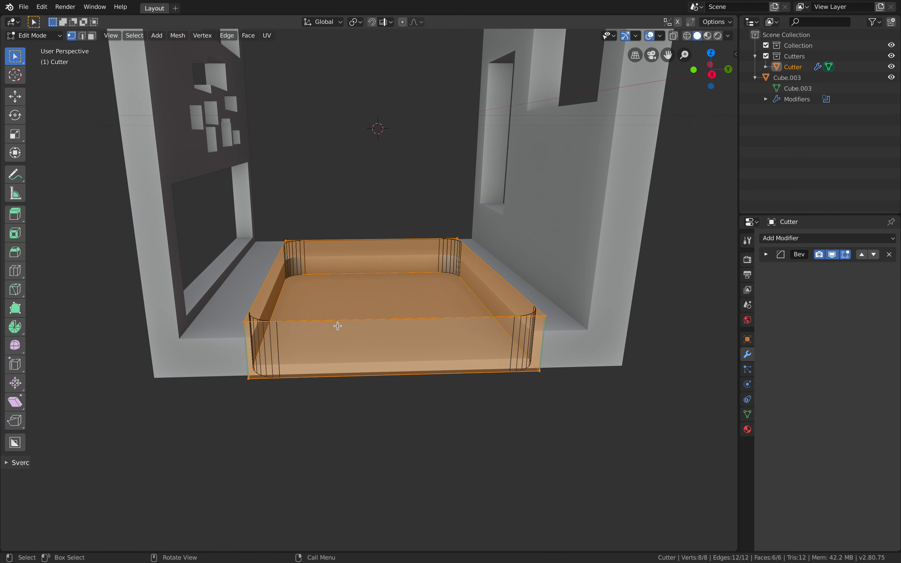
pyautogui.scroll(1, 282, 373)
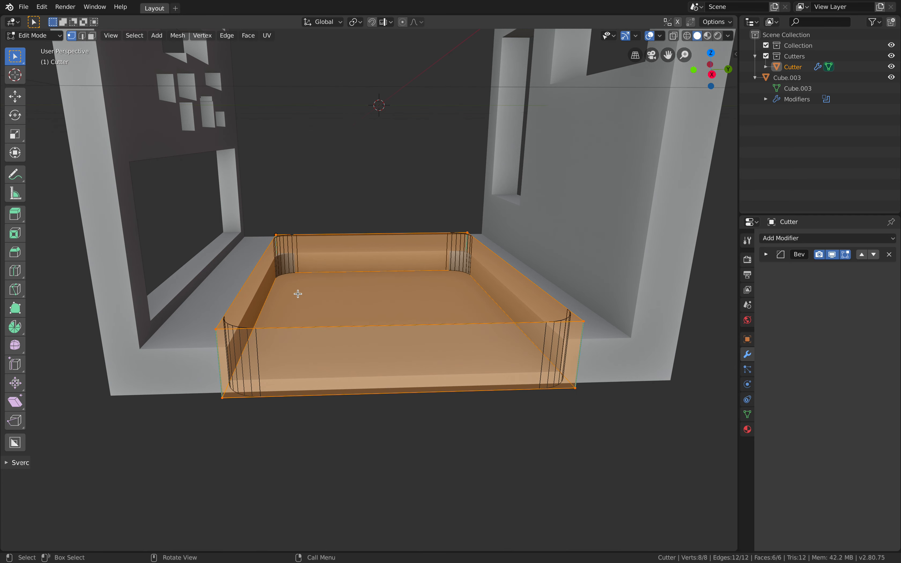
pyautogui.hotkey('alt', 'a')
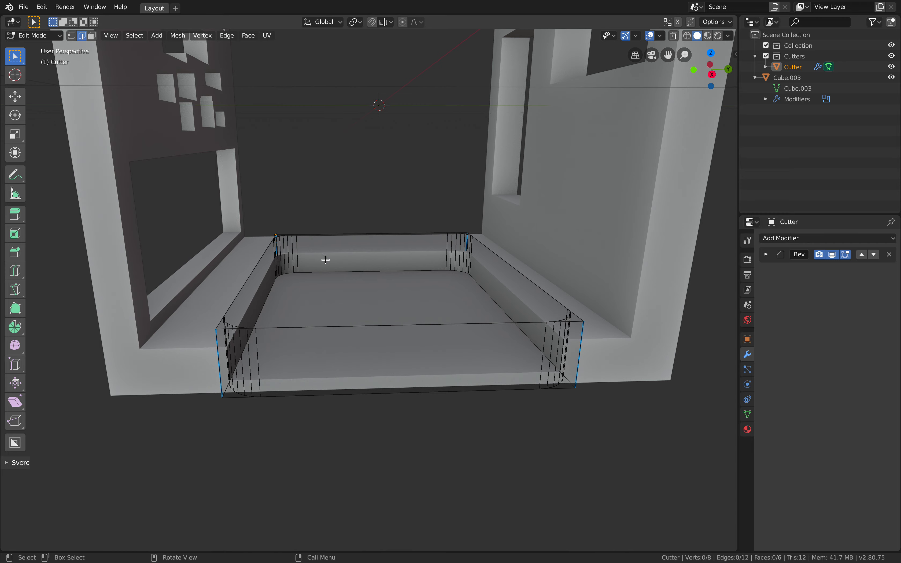
# - Display the scene in wireframe and select the cutter's lower back edge
pyautogui.moveTo(335, 310); pyautogui.dragTo(317, 373, button='middle')
pyautogui.click(306, 340)
pyautogui.moveTo(346, 321); pyautogui.dragTo(356, 361, button='middle')
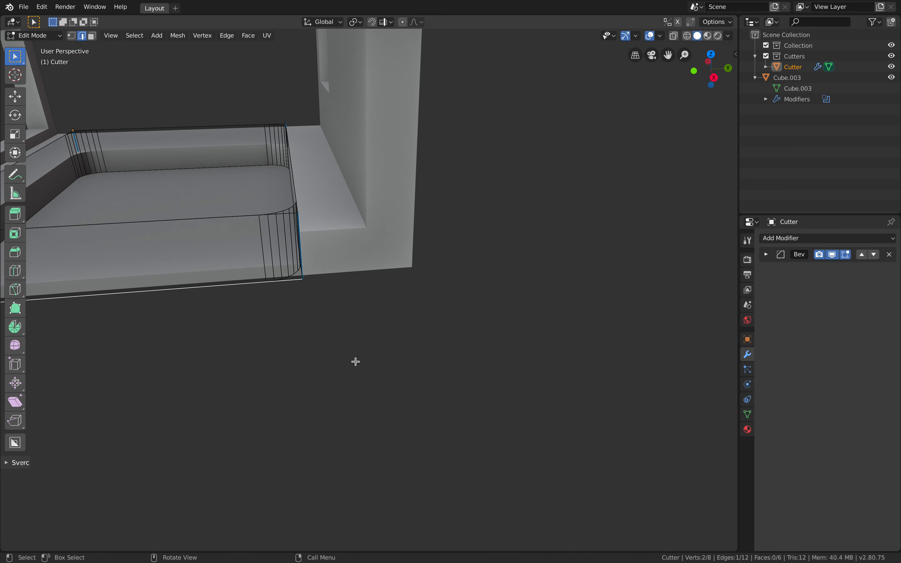
pyautogui.scroll(-5, 275, 279)
pyautogui.press('z')
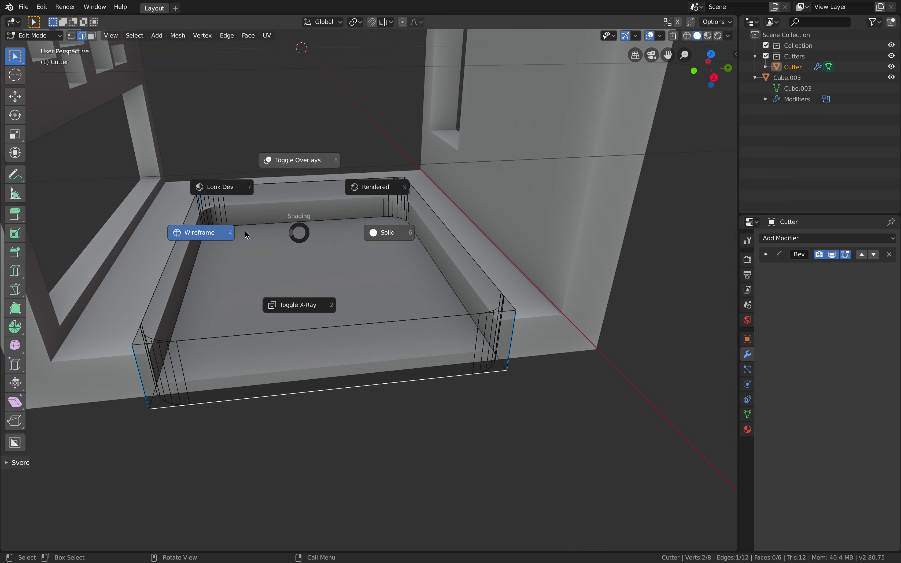
pyautogui.click(258, 229)
pyautogui.click(261, 226)
pyautogui.keyDown('shift'); pyautogui.moveTo(287, 225); pyautogui.dragTo(360, 228, button='middle'); pyautogui.keyUp('shift')
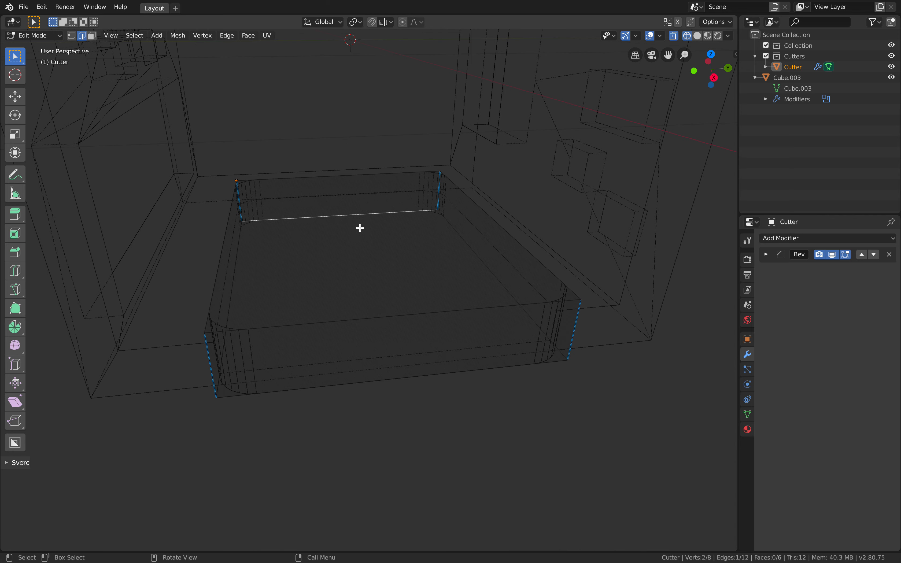
# - Apply an Edge Bevel Weight of about 0.9 to the selected edge and return to Object Mode
pyautogui.press('F3')
pyautogui.write('mark')
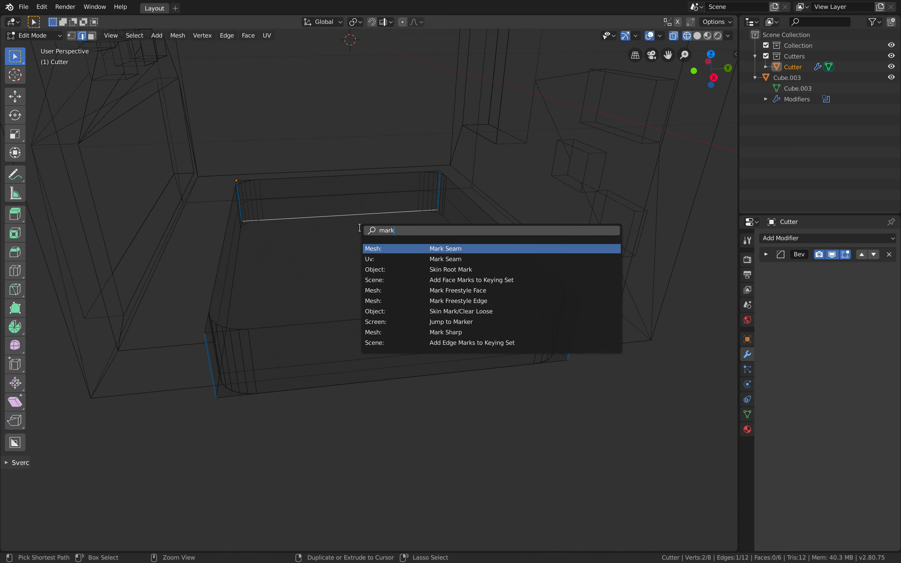
pyautogui.hotkey('ctrl', 'BackSpace')
pyautogui.write('beve')
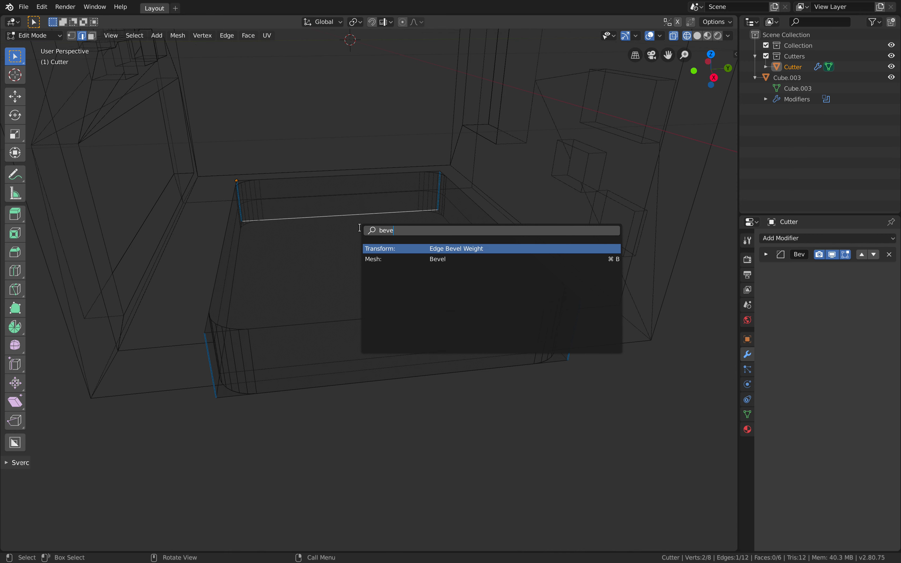
pyautogui.click(432, 248)
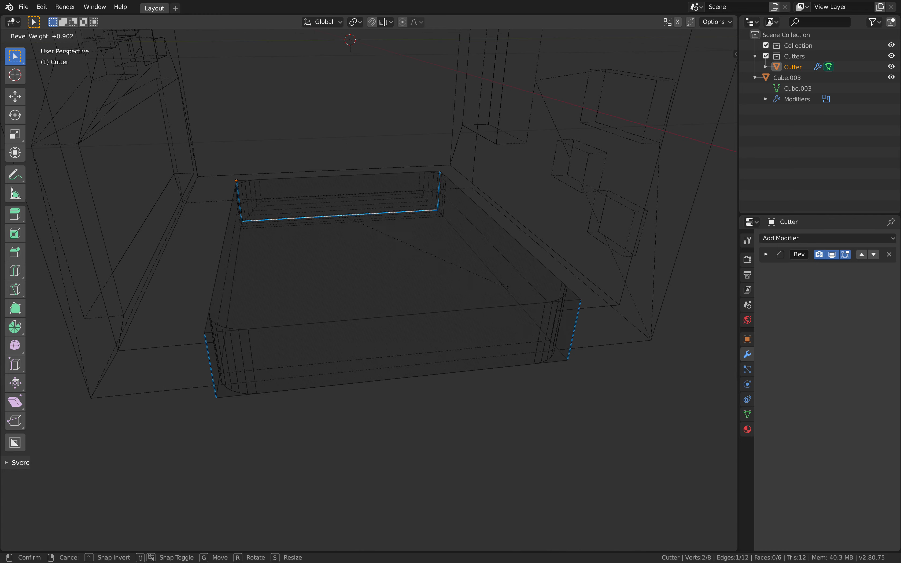
pyautogui.press('Return')
pyautogui.hotkey('ctrl', 'Tab')
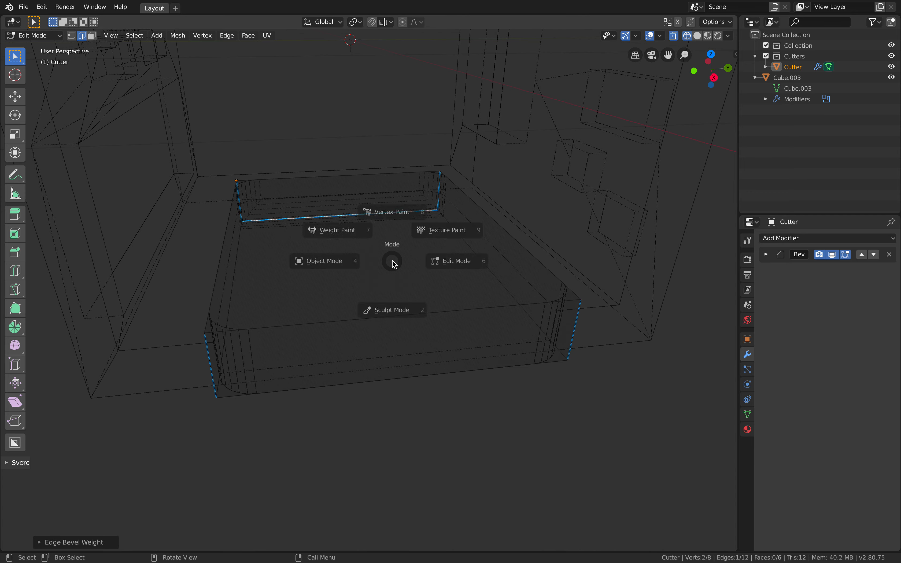
pyautogui.click(339, 261)
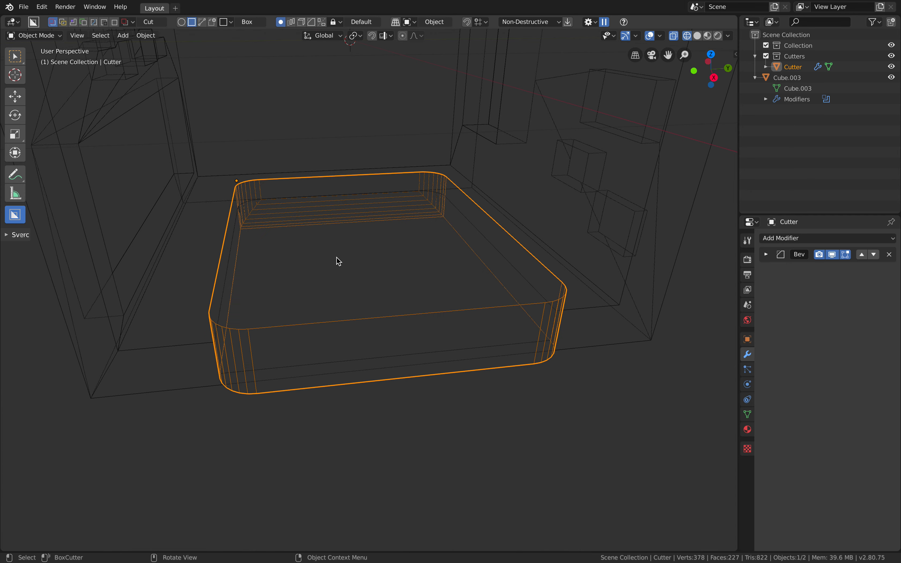
# - Switch from BoxCutter to the selection tools, deselect the cutter, and cycle through the selection modes to Tweak
pyautogui.press('w')
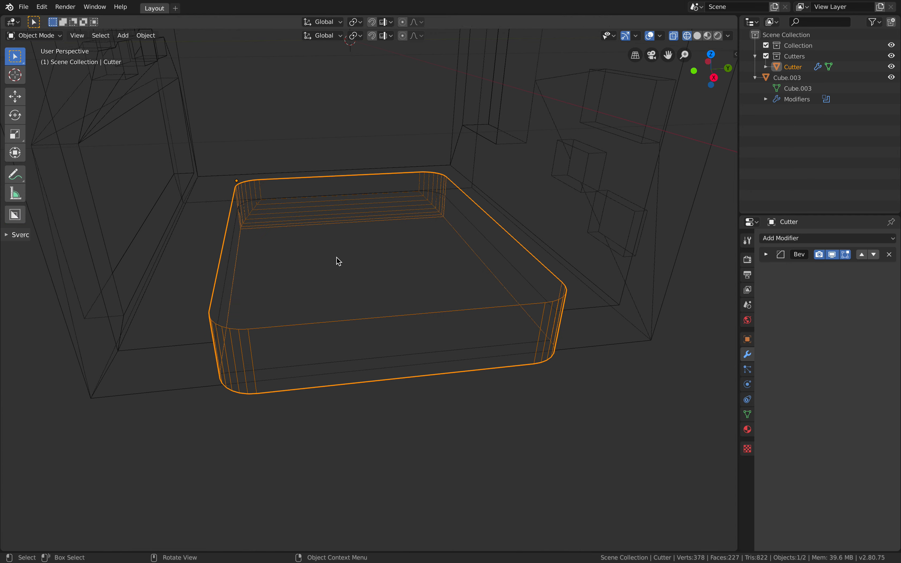
pyautogui.press('w')
pyautogui.hotkey('alt', 'a')
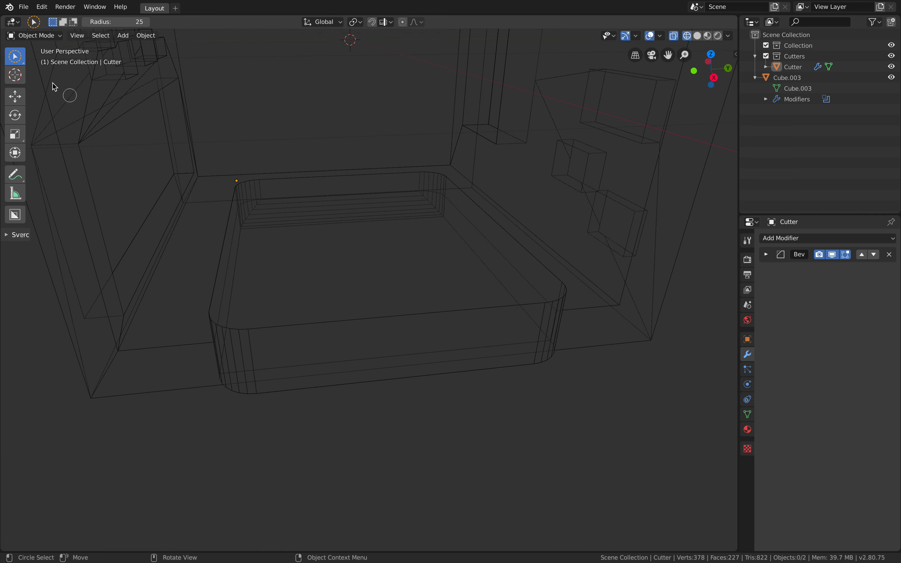
pyautogui.click(31, 35)
pyautogui.press('q')
pyautogui.press('w')
pyautogui.press('w')
pyautogui.press('w')
pyautogui.press('w')
pyautogui.press('w')
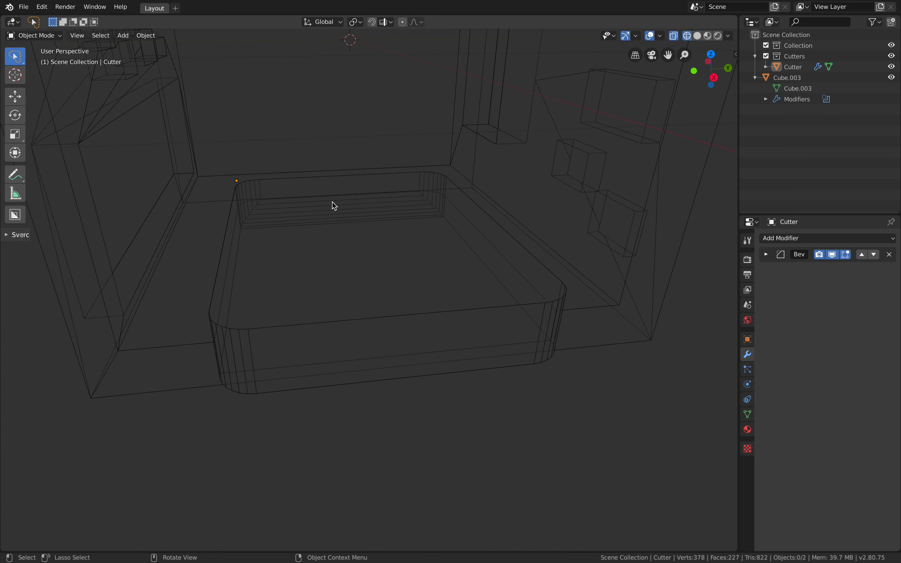
pyautogui.press('w')
pyautogui.press('w')
pyautogui.press('w')
pyautogui.press('w')
pyautogui.press('w')
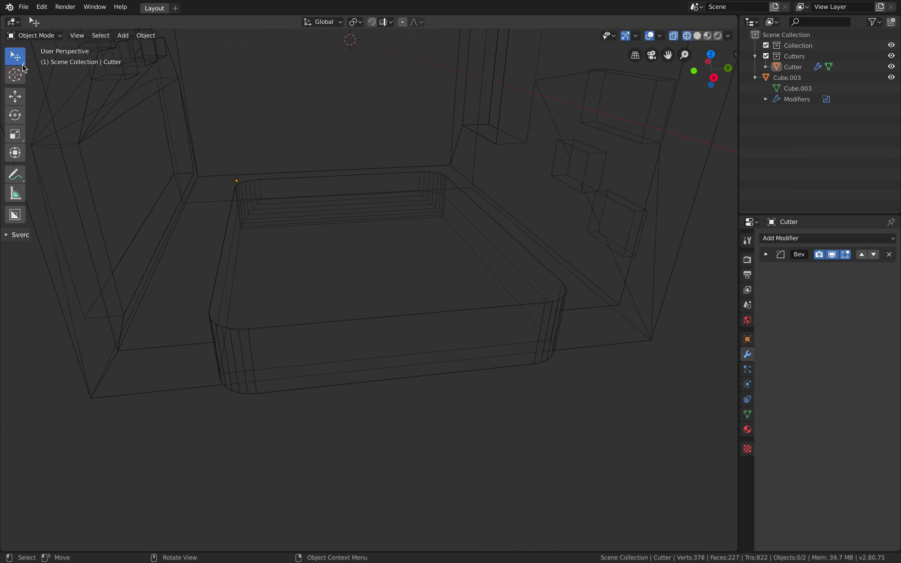
# - Display the scene in solid shading and select the cutter of the floor recess
pyautogui.moveTo(350, 154); pyautogui.dragTo(439, 165, button='middle')
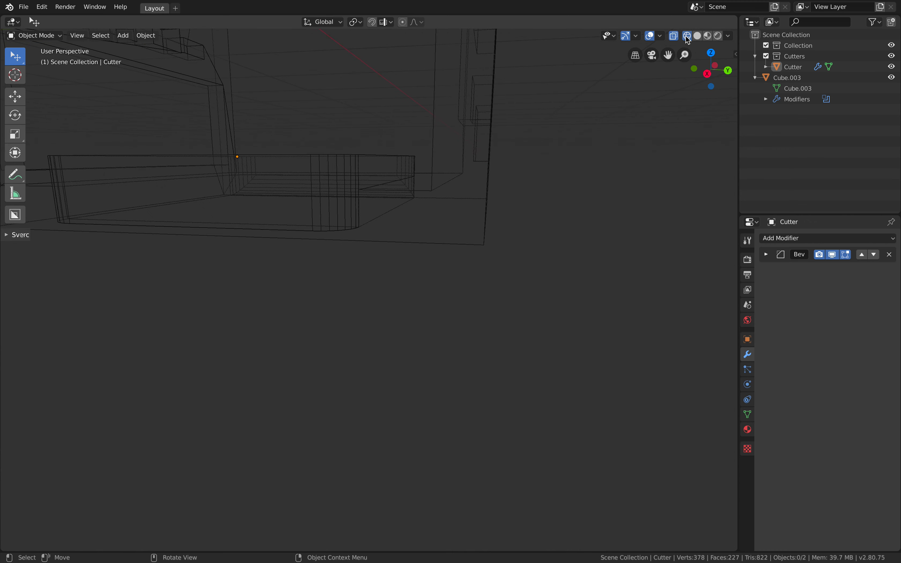
pyautogui.click(698, 36)
pyautogui.scroll(6, 409, 186)
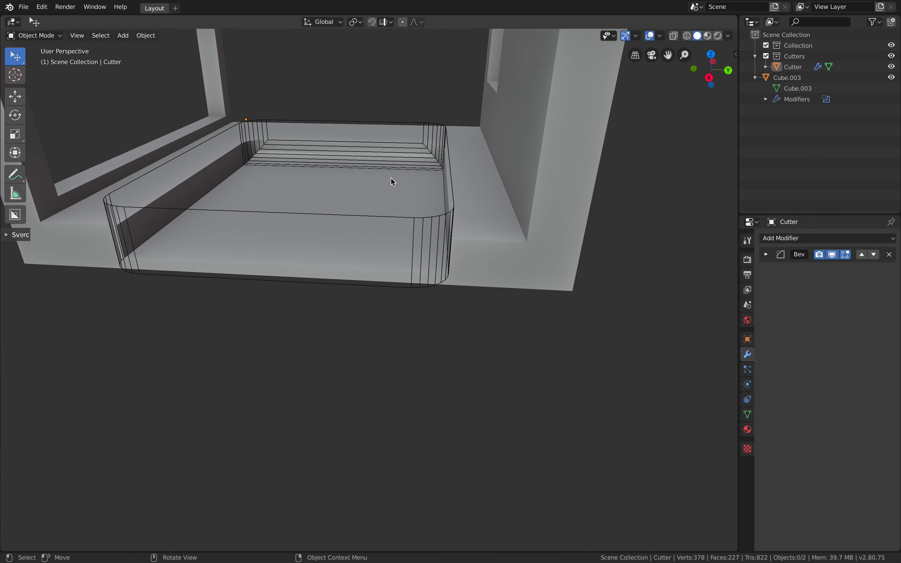
pyautogui.click(355, 121)
# - Set the width of the cutter's Bevel modifier to about 0.075 m
pyautogui.keyDown('shift'); pyautogui.moveTo(349, 152); pyautogui.dragTo(407, 203, button='middle'); pyautogui.keyUp('shift')
pyautogui.moveTo(350, 214); pyautogui.dragTo(351, 199, button='middle')
pyautogui.scroll(1, 545, 279)
pyautogui.click(766, 255)
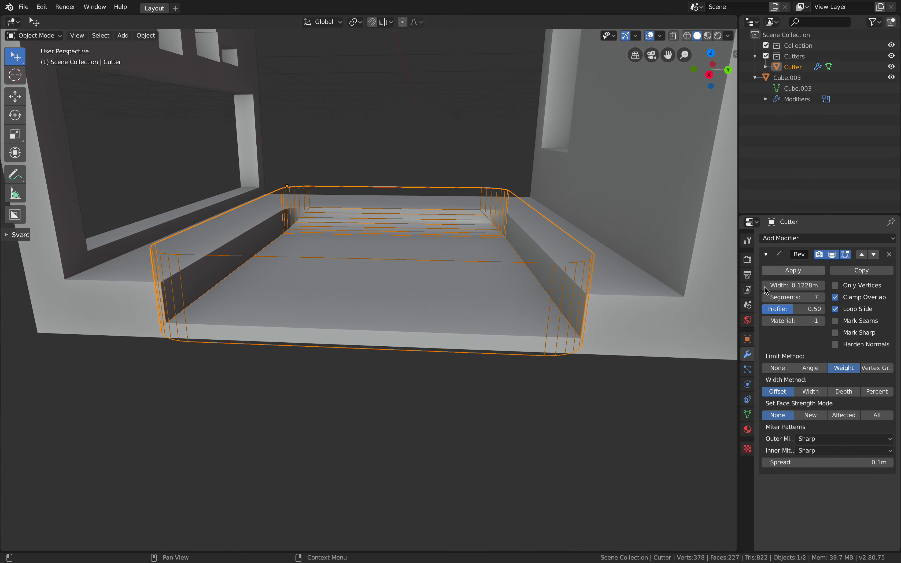
pyautogui.moveTo(793, 285)
pyautogui.mouseDown()
pyautogui.moveTo(812, 285)
pyautogui.moveTo(770, 285)
pyautogui.moveTo(795, 285)
pyautogui.moveTo(786, 285)
pyautogui.mouseUp()
pyautogui.moveTo(281, 257); pyautogui.dragTo(410, 223, button='middle')
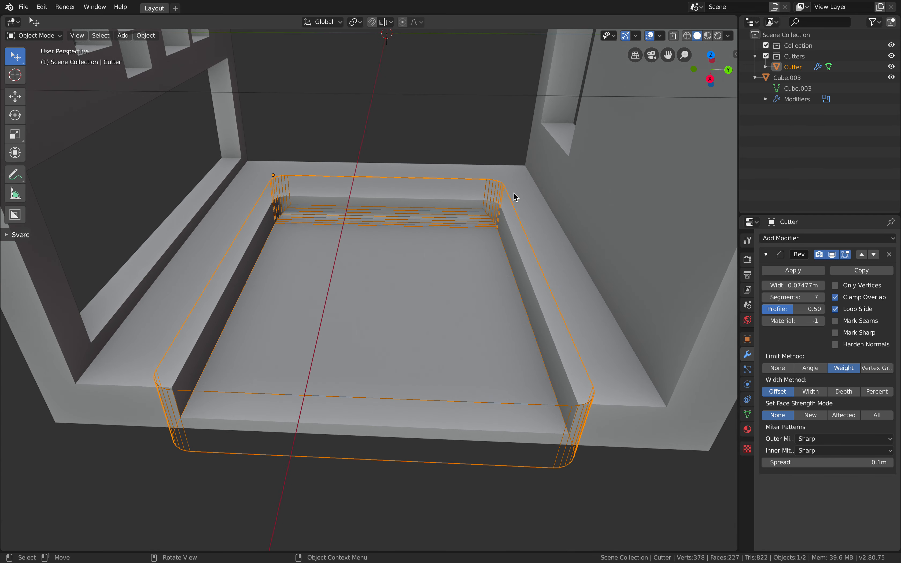
# - Hide the cutter and examine the rounded floor recess
pyautogui.click(891, 66)
pyautogui.click(891, 66)
pyautogui.click(892, 66)
pyautogui.moveTo(641, 191); pyautogui.dragTo(507, 235, button='middle')
pyautogui.moveTo(310, 233); pyautogui.dragTo(439, 243, button='middle')
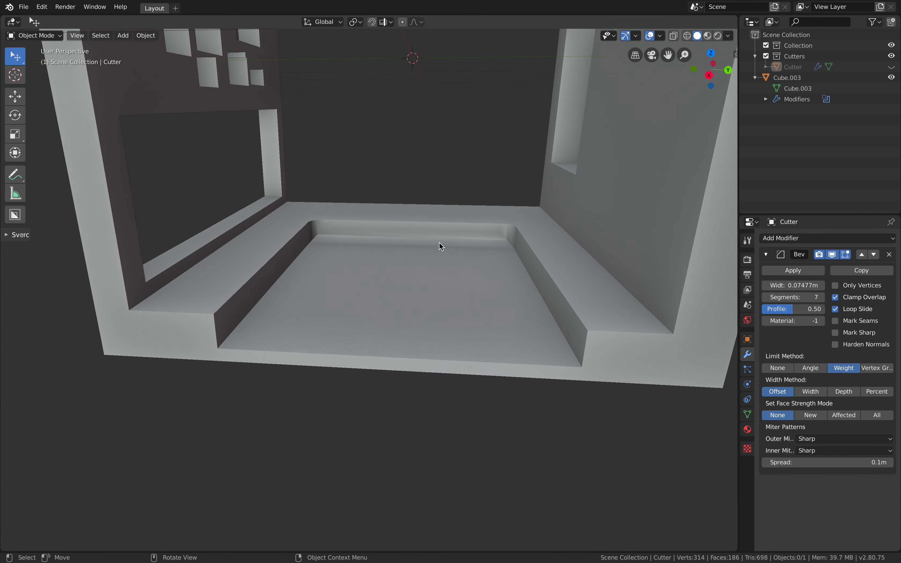
pyautogui.scroll(3, 446, 258)
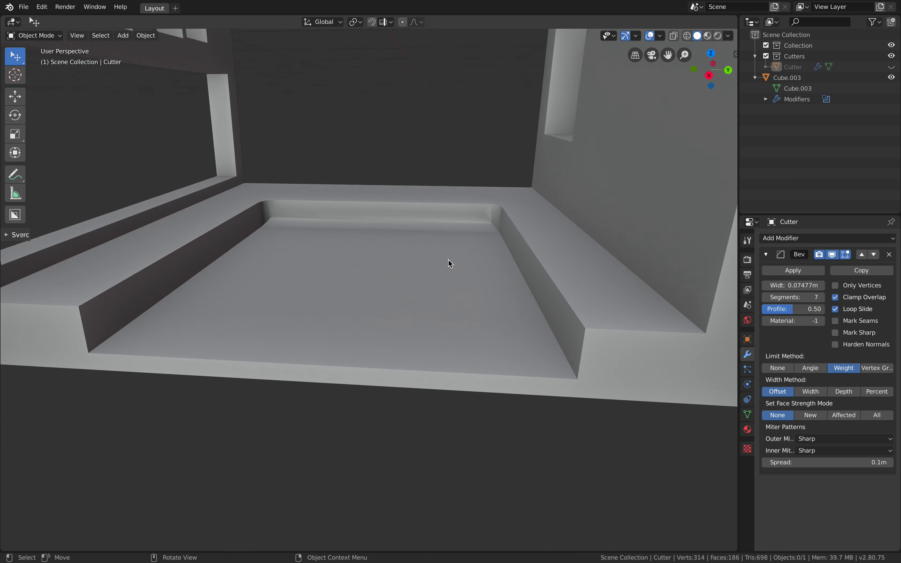
# - Compare the Offset, Width and Depth width methods of the cutter's Bevel modifier and leave it on Width
pyautogui.click(811, 391)
pyautogui.click(778, 391)
pyautogui.click(806, 392)
pyautogui.click(782, 391)
pyautogui.click(813, 391)
pyautogui.click(841, 391)
pyautogui.click(824, 391)
pyautogui.click(792, 391)
pyautogui.click(804, 392)
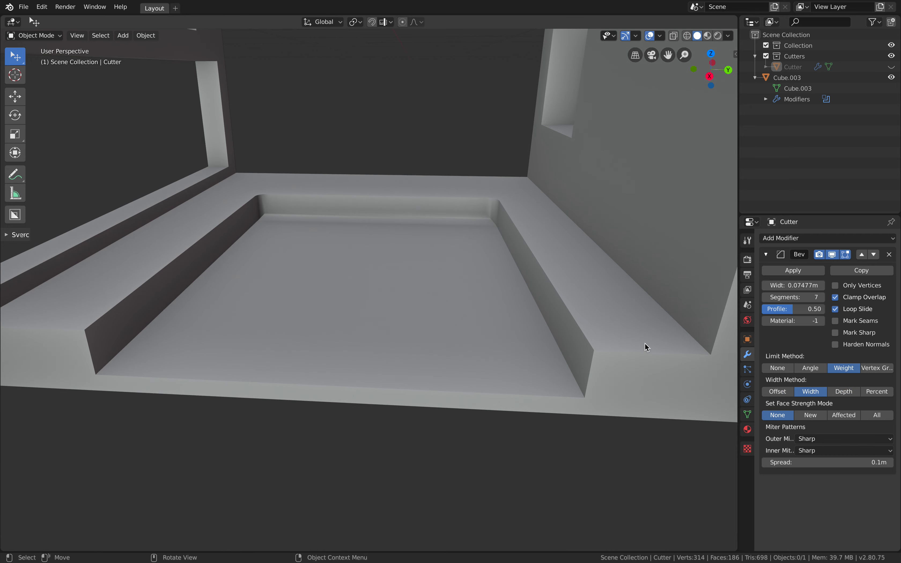
# - Select the whole container-house object and delete it
pyautogui.moveTo(531, 275); pyautogui.dragTo(481, 317, button='middle')
pyautogui.moveTo(424, 300); pyautogui.dragTo(429, 287, button='middle')
pyautogui.keyDown('ctrl'); pyautogui.moveTo(193, 245); pyautogui.dragTo(354, 219, button='middle'); pyautogui.keyUp('ctrl')
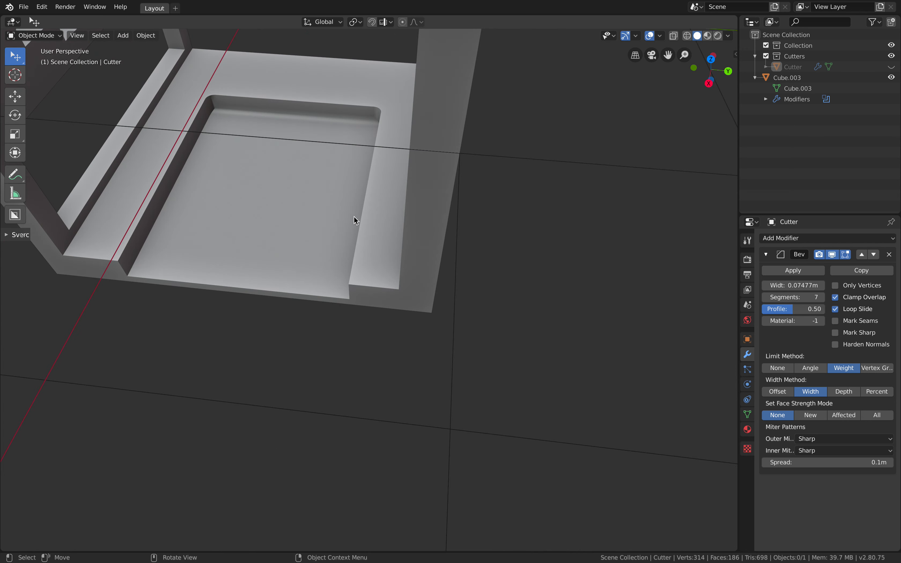
pyautogui.moveTo(296, 143); pyautogui.dragTo(423, 321, button='middle')
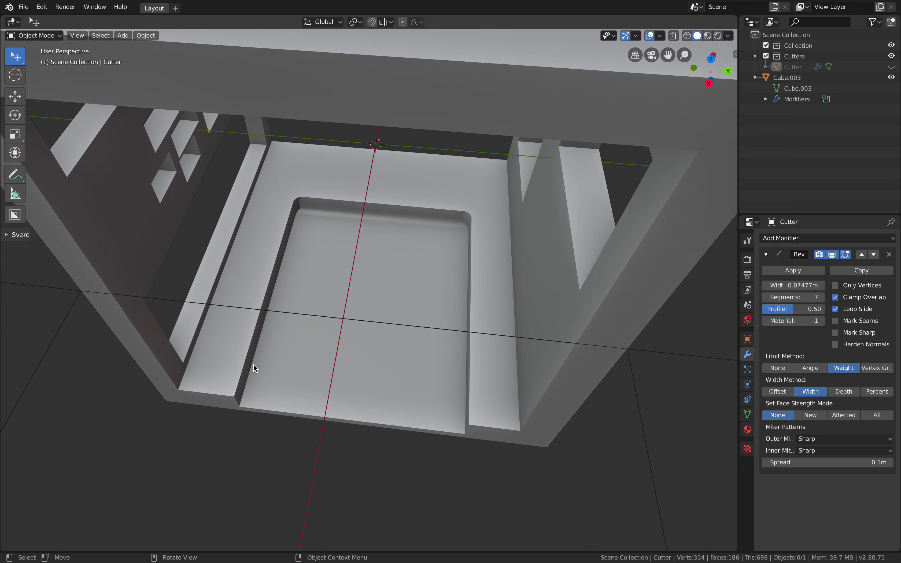
pyautogui.moveTo(320, 397); pyautogui.dragTo(387, 298, button='middle')
pyautogui.keyDown('ctrl'); pyautogui.moveTo(387, 298); pyautogui.dragTo(359, 330, button='middle'); pyautogui.keyUp('ctrl')
pyautogui.click(359, 330)
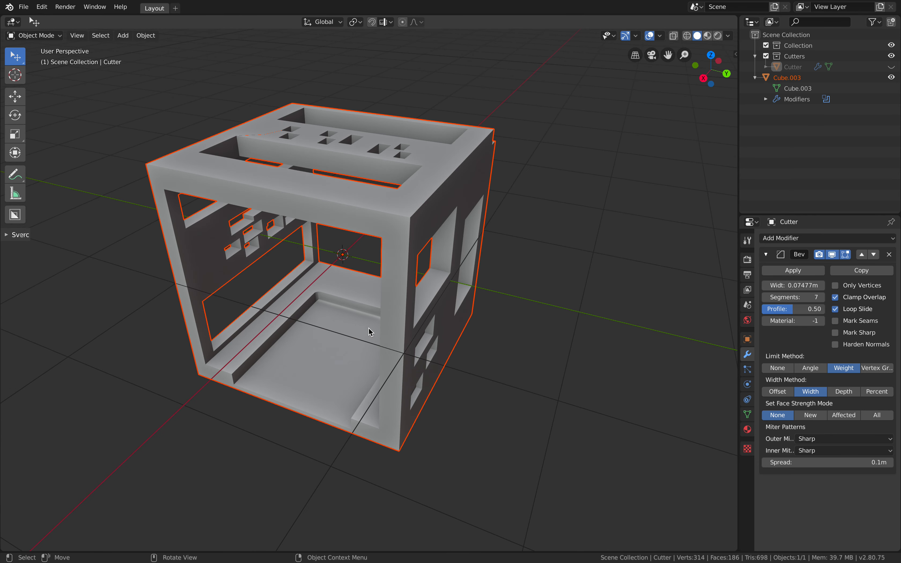
pyautogui.press('x')
pyautogui.click(368, 328)
pyautogui.keyDown('shift'); pyautogui.moveTo(354, 283); pyautogui.dragTo(384, 277, button='middle'); pyautogui.keyUp('shift')
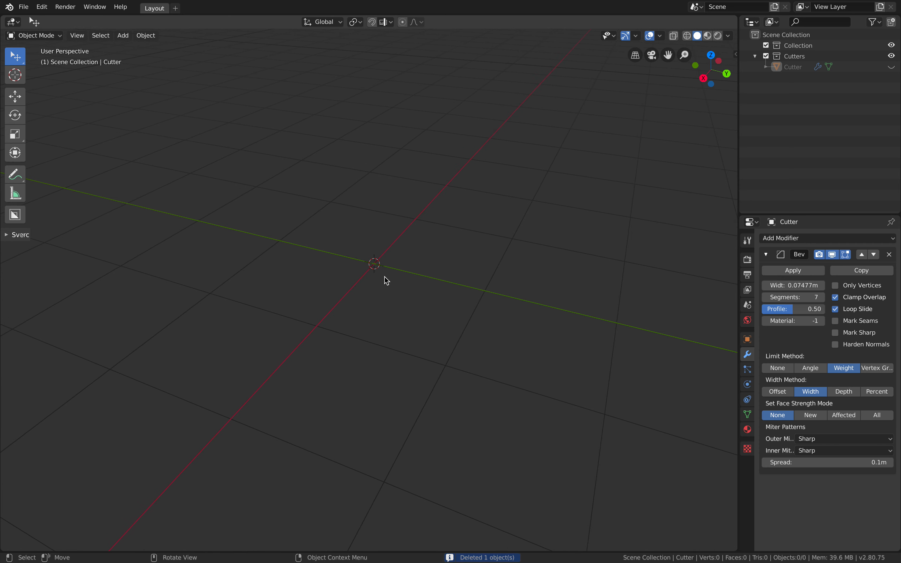
# - Delete the Cutters collection and the leftover hidden Cutter object
pyautogui.click(797, 57)
pyautogui.rightClick(797, 58)
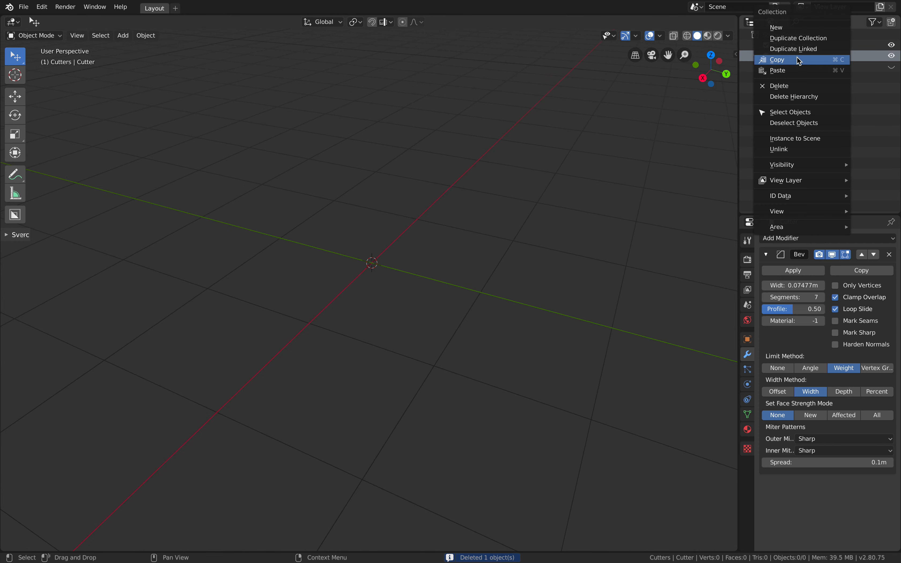
pyautogui.click(803, 87)
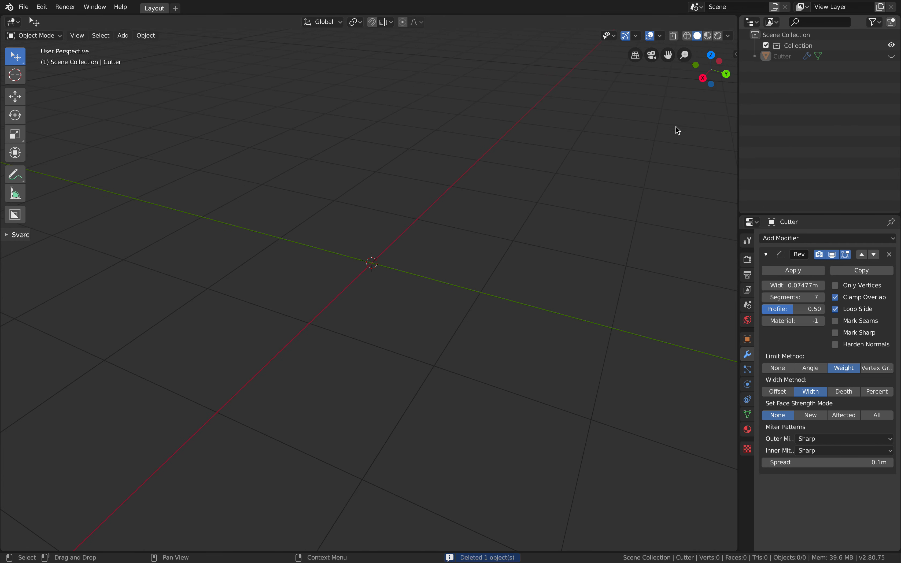
pyautogui.click(778, 56)
pyautogui.rightClick(779, 59)
pyautogui.click(773, 85)
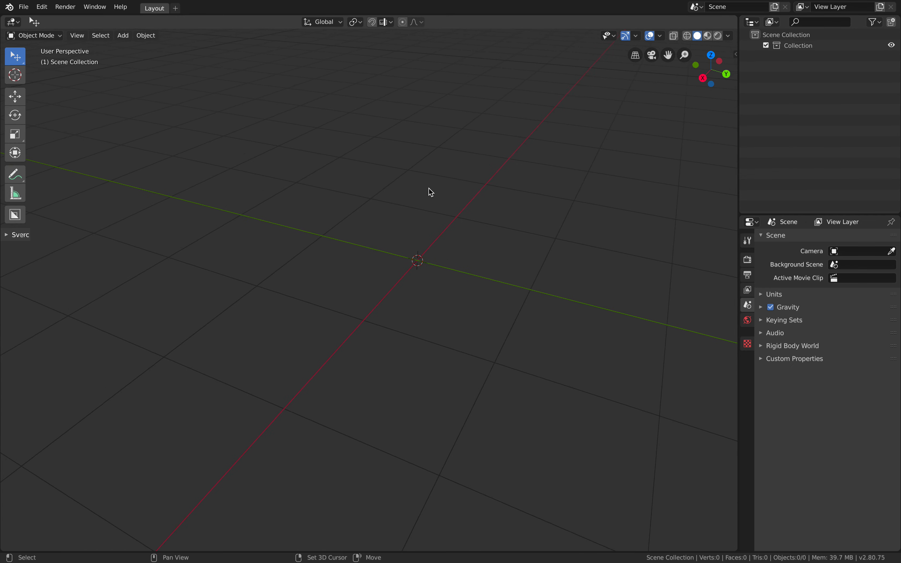
# - Add a new mesh cube to the empty scene
pyautogui.hotkey('shift', 'a')
pyautogui.moveTo(429, 188)
pyautogui.click(487, 199)
pyautogui.moveTo(465, 209); pyautogui.dragTo(480, 206, button='middle')
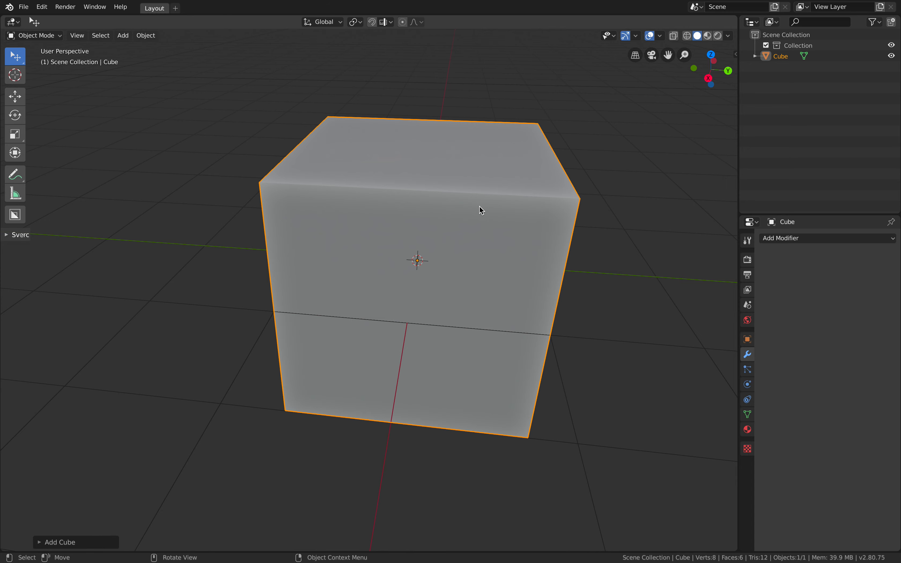
# - With BoxCutter in Non-Destructive mode, cut a large box opening through the cube's front face, reaching past its lower edge
pyautogui.moveTo(482, 210); pyautogui.dragTo(407, 218, button='middle')
pyautogui.keyDown('shift'); pyautogui.moveTo(192, 154); pyautogui.dragTo(159, 135, button='middle'); pyautogui.keyUp('shift')
pyautogui.moveTo(310, 162); pyautogui.dragTo(306, 167, button='middle')
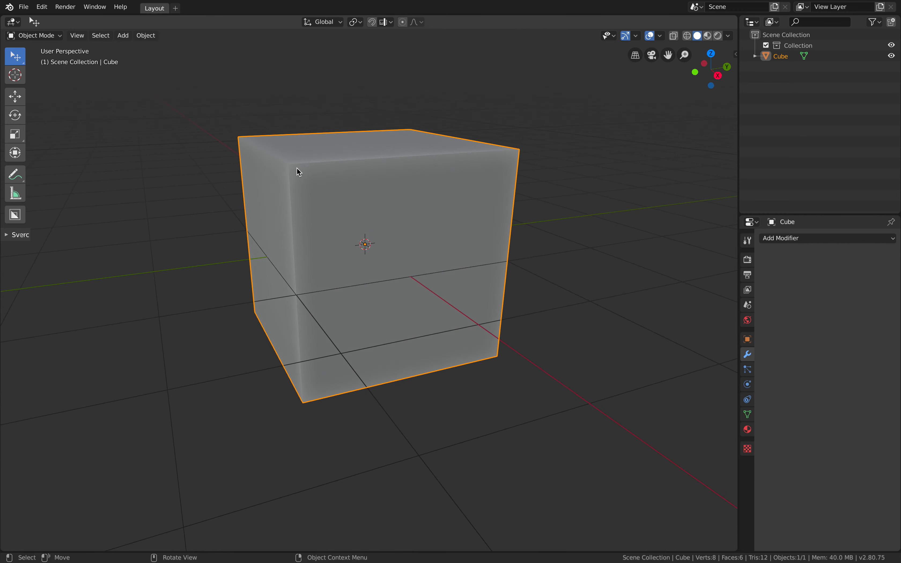
pyautogui.moveTo(270, 228); pyautogui.dragTo(261, 228, button='middle')
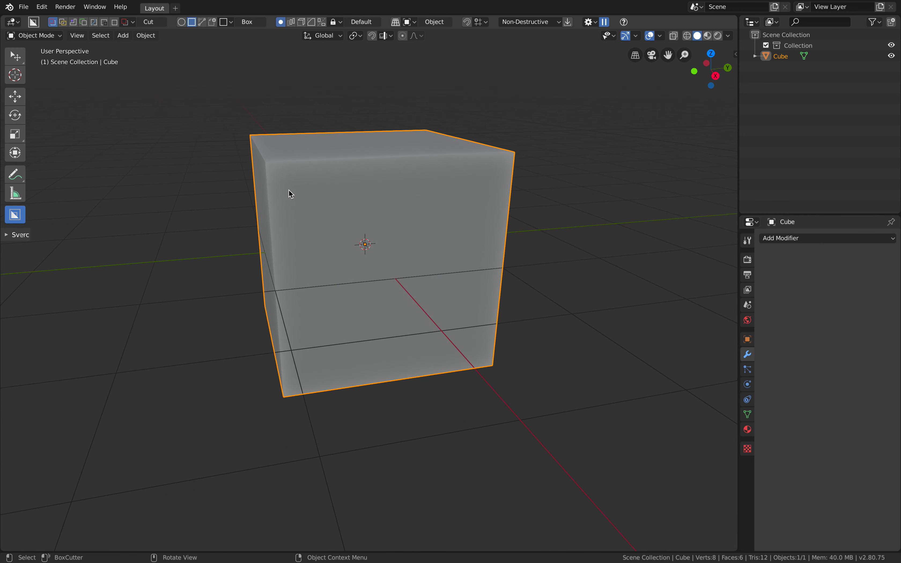
pyautogui.moveTo(292, 184)
pyautogui.mouseDown()
pyautogui.moveTo(336, 248)
pyautogui.moveTo(472, 383)
pyautogui.mouseUp()
pyautogui.click(441, 283)
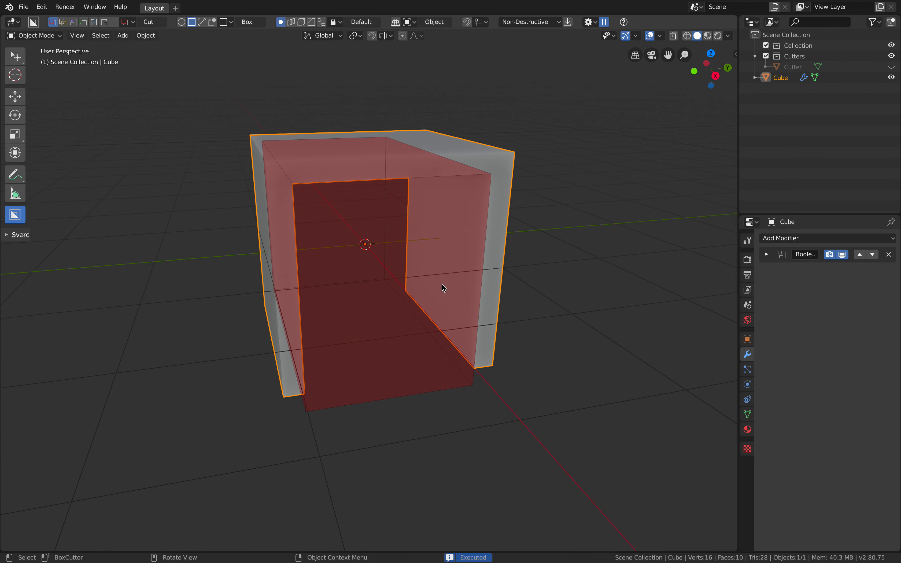
# - Cut a second box opening through the adjacent side to leave four legs, and a shallow rectangular recess into the top
pyautogui.moveTo(417, 294); pyautogui.dragTo(391, 290, button='middle')
pyautogui.moveTo(321, 175)
pyautogui.mouseDown()
pyautogui.moveTo(454, 391)
pyautogui.moveTo(483, 400)
pyautogui.mouseUp()
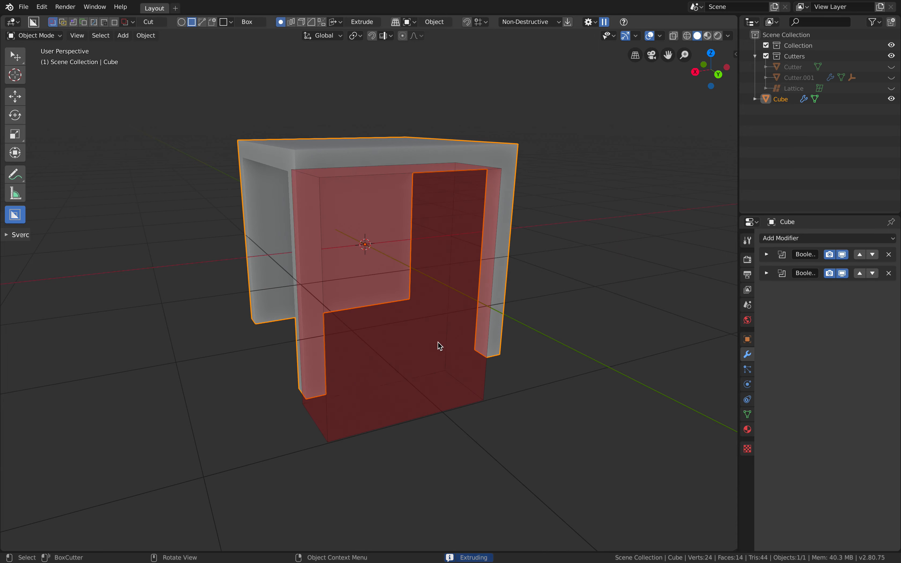
pyautogui.click(268, 285)
pyautogui.moveTo(269, 285)
pyautogui.mouseDown(button='middle')
pyautogui.moveTo(383, 280)
pyautogui.moveTo(376, 296)
pyautogui.moveTo(370, 262)
pyautogui.moveTo(376, 296)
pyautogui.mouseUp(button='middle')
pyautogui.moveTo(284, 145)
pyautogui.mouseDown()
pyautogui.moveTo(409, 228)
pyautogui.moveTo(463, 243)
pyautogui.moveTo(462, 255)
pyautogui.mouseUp()
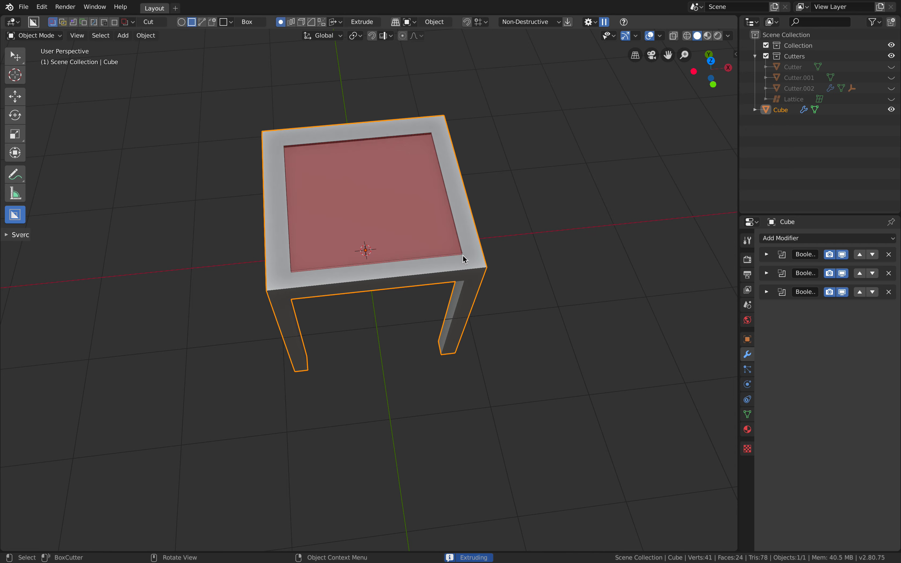
pyautogui.click(463, 257)
# - Examine the table-shaped cube, its legs and its top recess from several sides
pyautogui.moveTo(489, 225); pyautogui.dragTo(456, 211, button='middle')
pyautogui.scroll(2, 428, 206)
pyautogui.scroll(-1, 444, 175)
pyautogui.scroll(-1, 413, 202)
pyautogui.scroll(2, 473, 224)
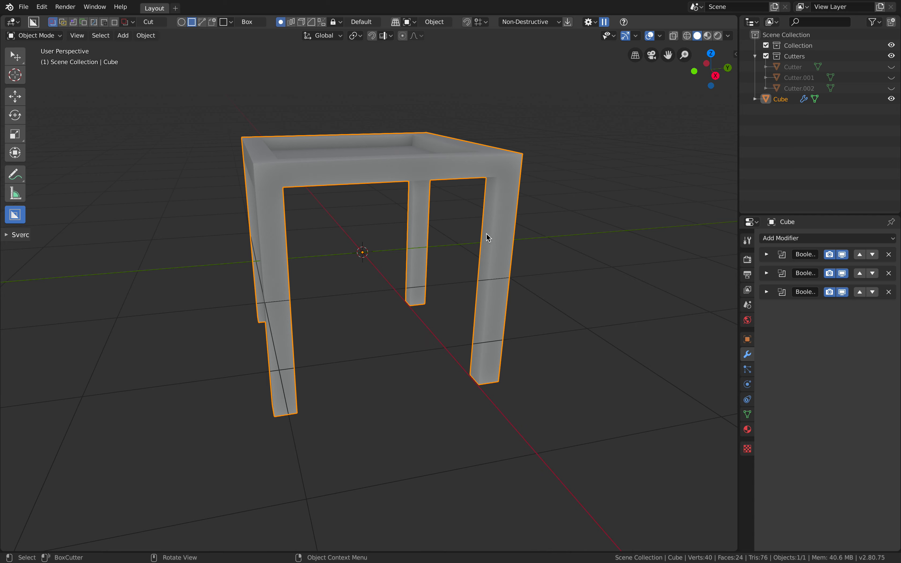
pyautogui.moveTo(628, 272); pyautogui.dragTo(409, 219, button='middle')
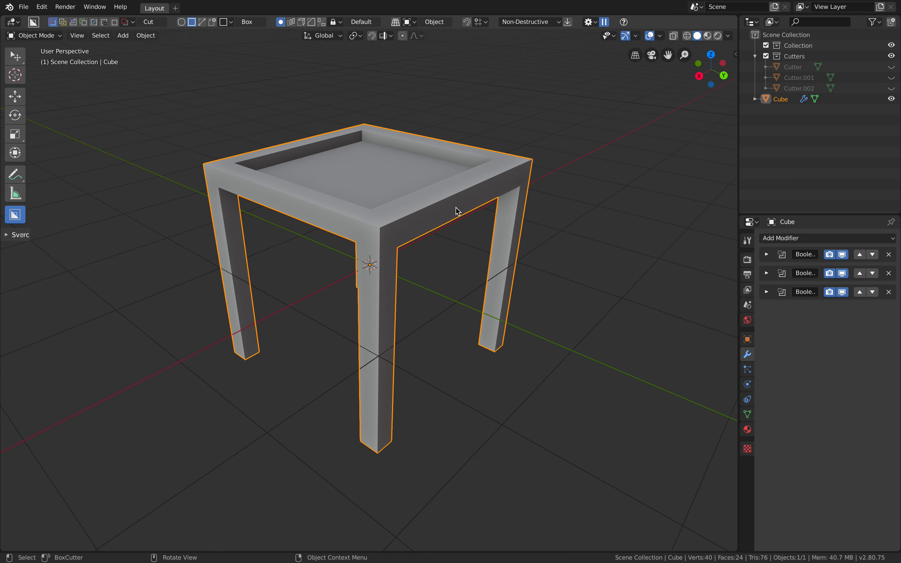
pyautogui.moveTo(455, 207); pyautogui.dragTo(442, 207, button='middle')
# - Delete the table-shaped cube and add a new mesh cube
pyautogui.hotkey('alt', 'a')
pyautogui.click(442, 212)
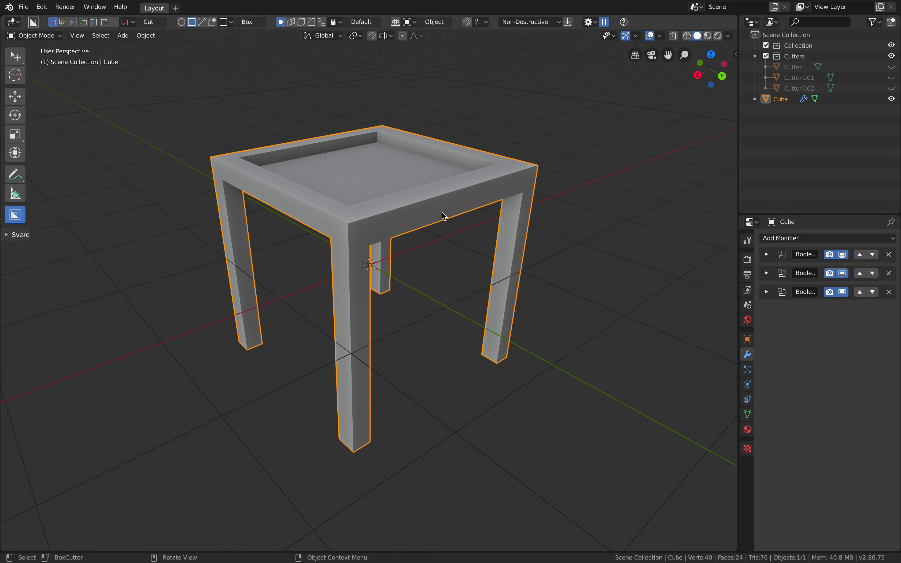
pyautogui.press('Delete')
pyautogui.hotkey('shift', 'a')
pyautogui.moveTo(379, 204)
pyautogui.click(449, 215)
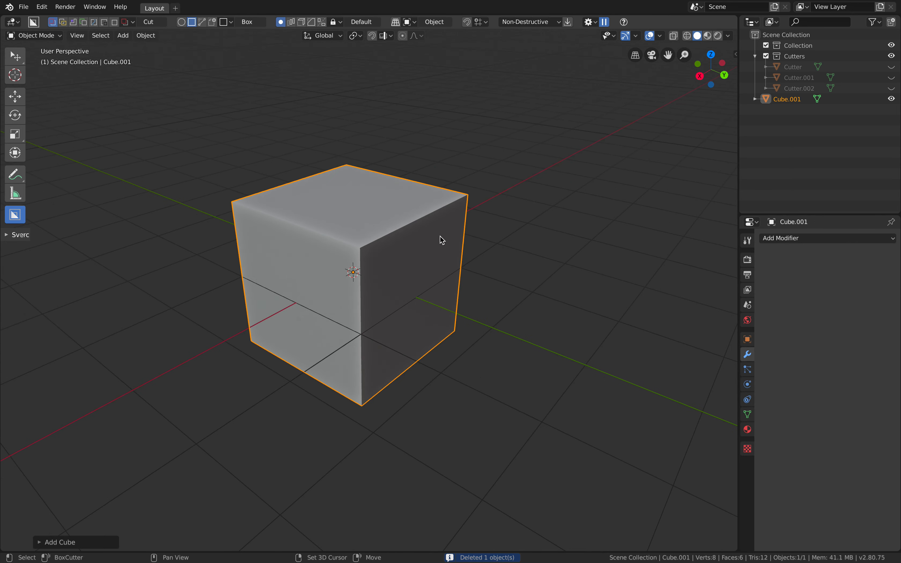
# - Duplicate the cube in place, scale the copy down slightly and move it up about 0.33 m along Z
pyautogui.hotkey('shift', 'd')
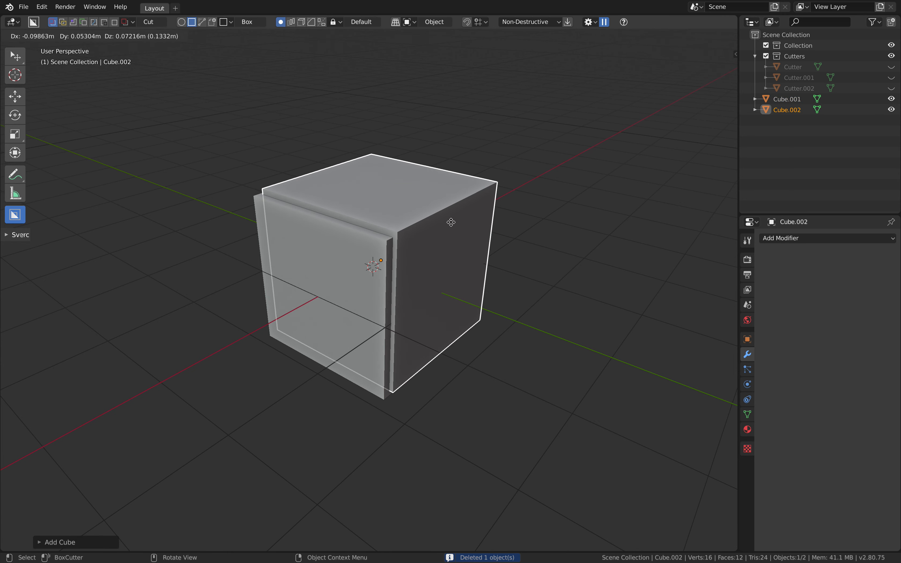
pyautogui.press('Escape')
pyautogui.press('s')
pyautogui.click(507, 270)
pyautogui.press('g')
pyautogui.press('z')
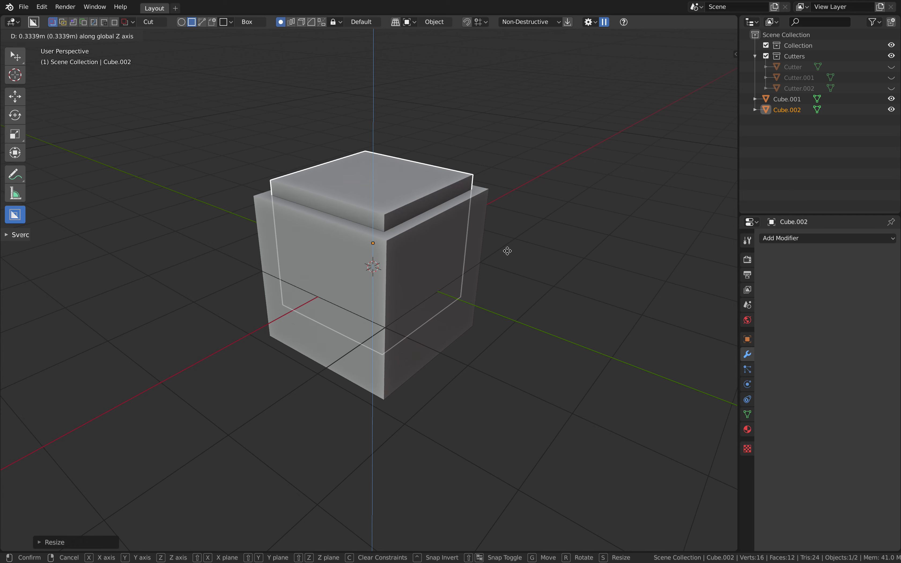
pyautogui.click(505, 252)
# - Add a Difference Boolean modifier to the larger cube with Cube.002 as its object, and hide Cube.002
pyautogui.click(465, 223)
pyautogui.click(782, 238)
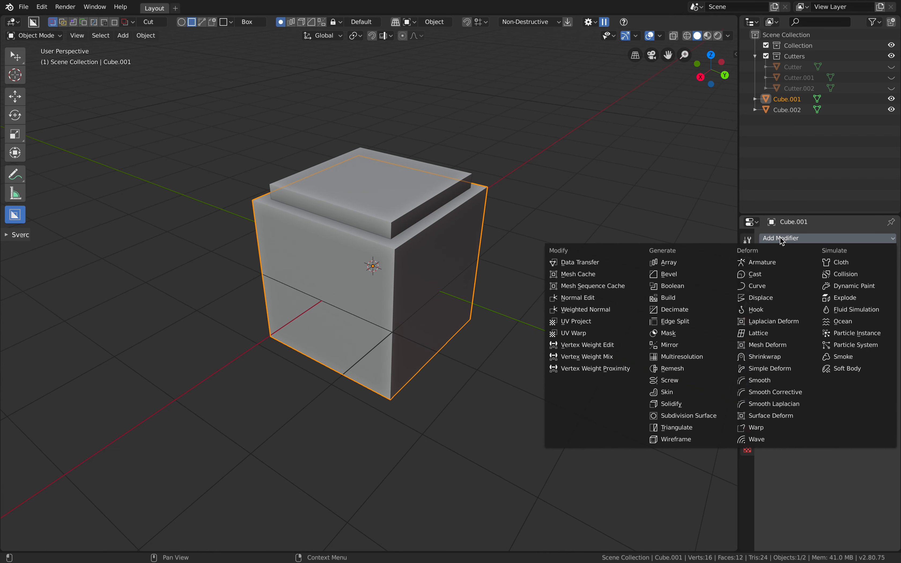
pyautogui.click(706, 287)
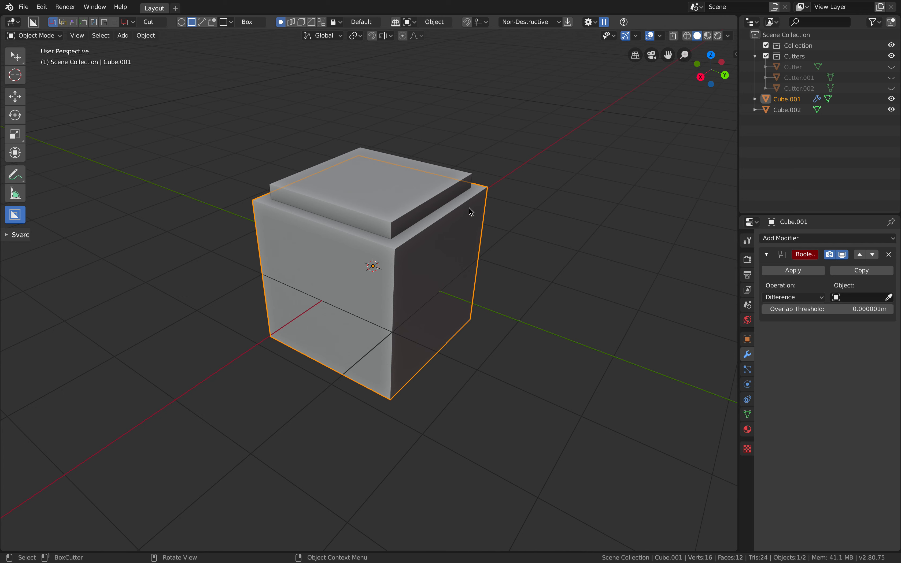
pyautogui.click(863, 298)
pyautogui.hotkey('ctrl', 'z')
pyautogui.hotkey('ctrl', 'shift', 'z')
pyautogui.click(857, 298)
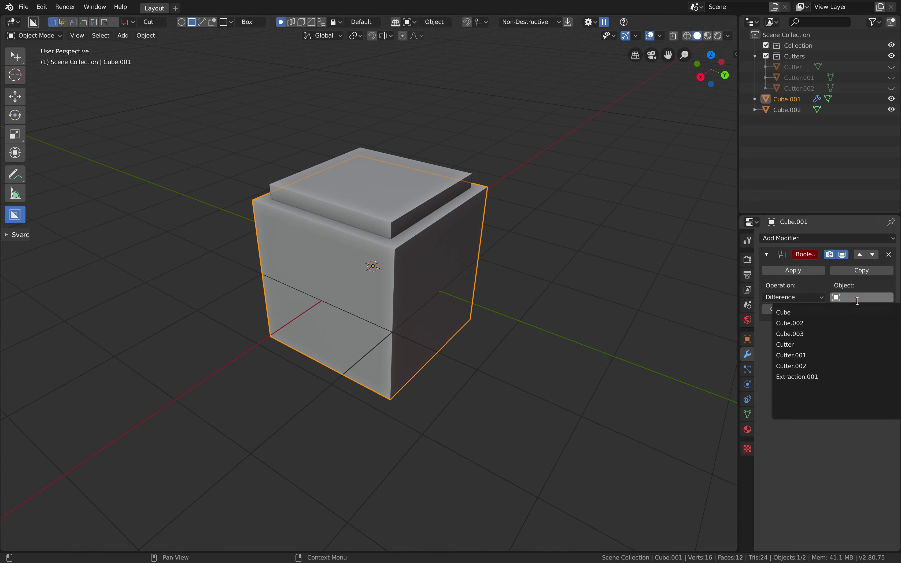
pyautogui.click(831, 324)
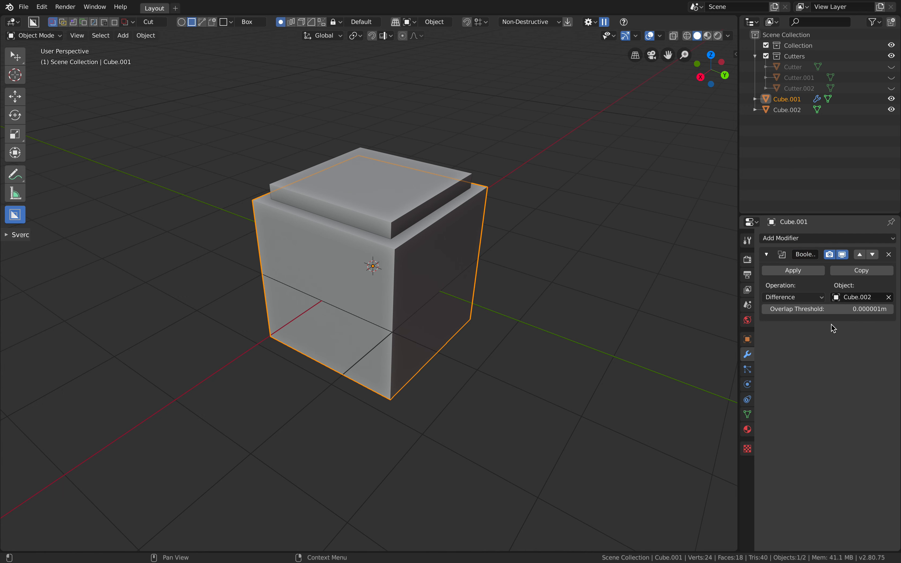
pyautogui.click(891, 109)
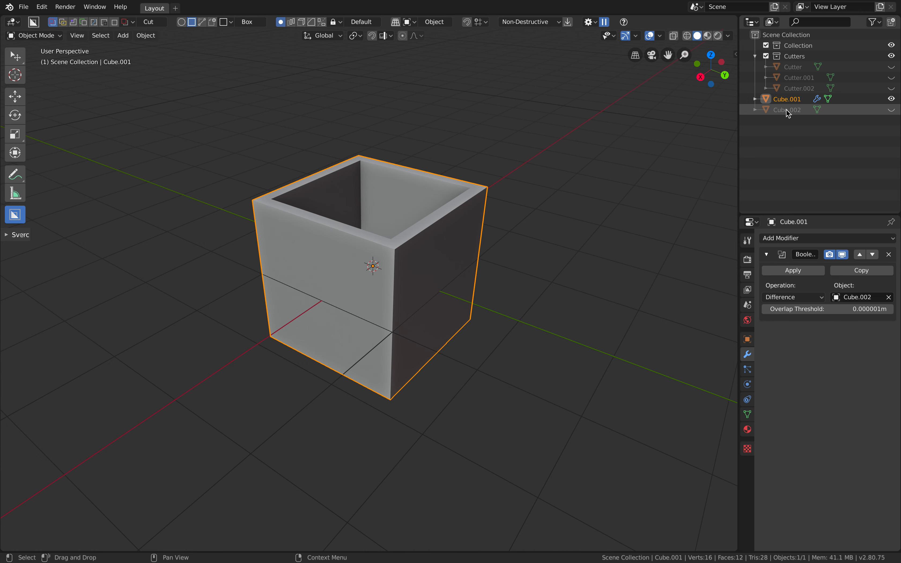
# - Show and select Cube.002, scale it to about 0.9 and move it up
pyautogui.click(891, 109)
pyautogui.click(871, 110)
pyautogui.press('s')
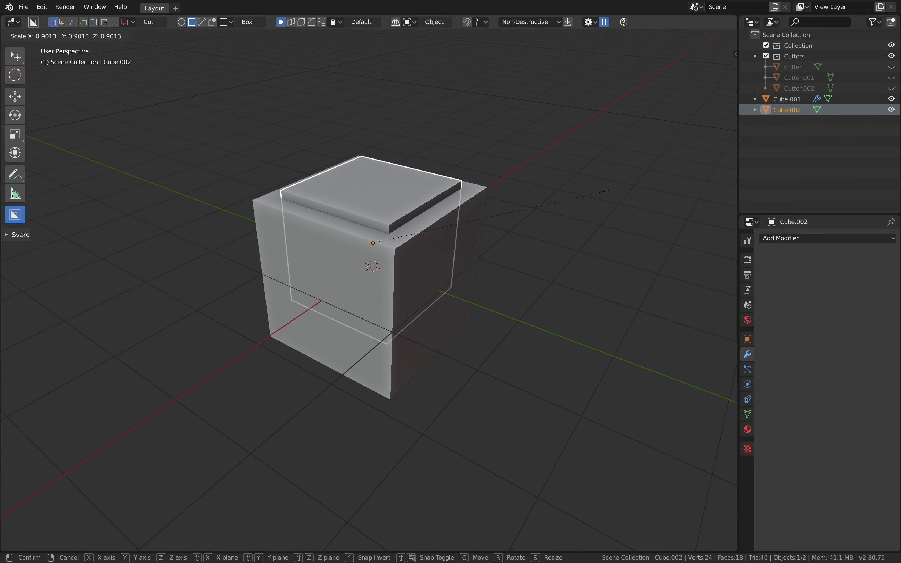
pyautogui.click(566, 203)
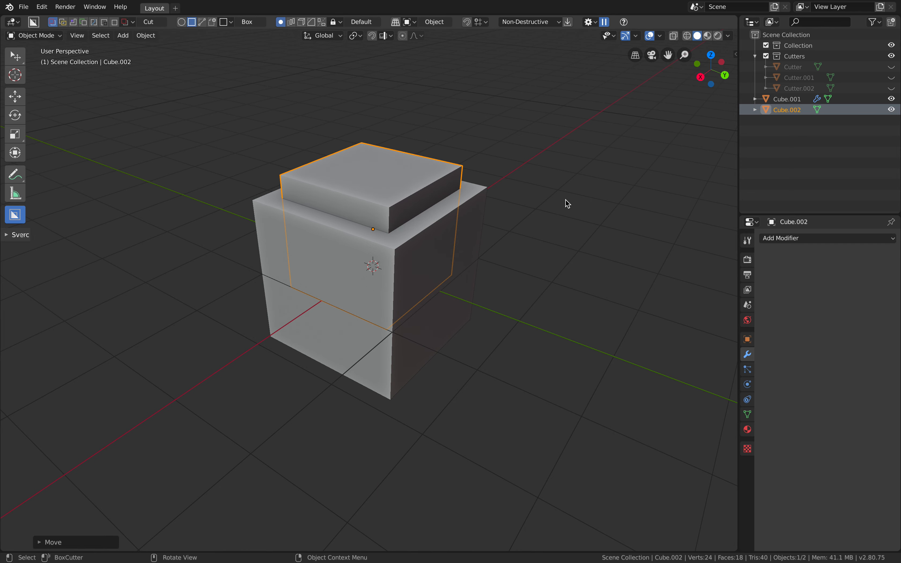
# - Hide Cube.002 again, select the hollowed cube and examine the resized cut
pyautogui.click(892, 110)
pyautogui.click(518, 227)
pyautogui.moveTo(505, 224); pyautogui.dragTo(73, 117, button='middle')
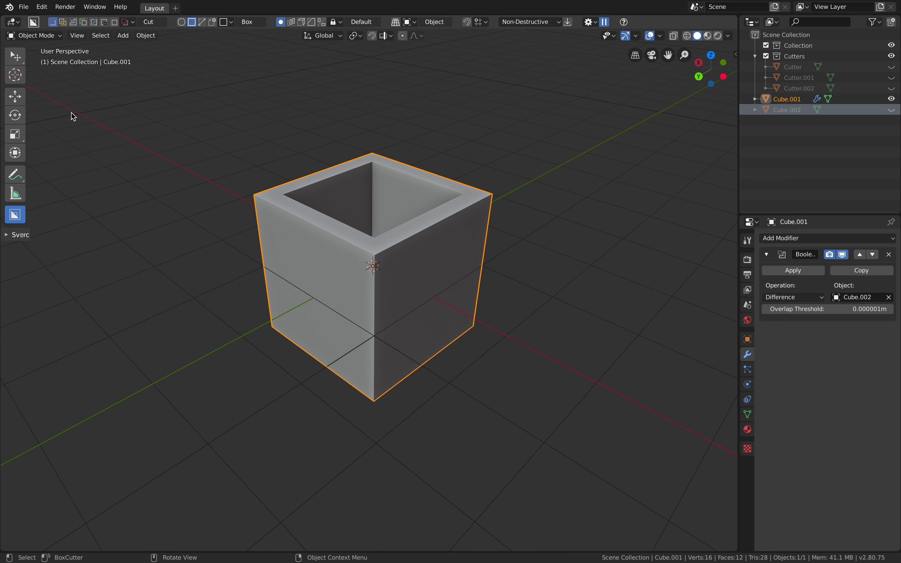
pyautogui.moveTo(309, 263); pyautogui.dragTo(383, 264, button='middle')
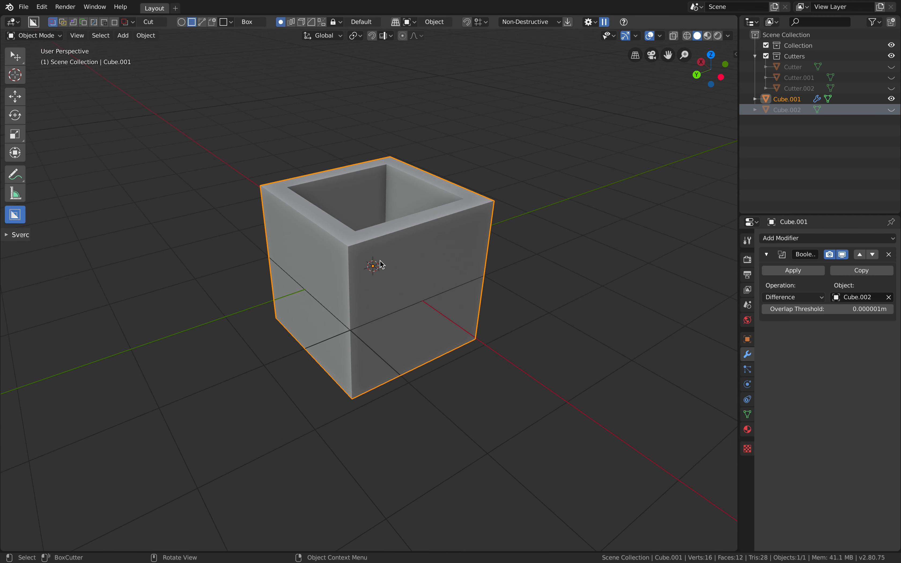
# - Box-cut rectangular window openings through two adjacent sides of the hollowed cube
pyautogui.moveTo(374, 259); pyautogui.dragTo(455, 298)
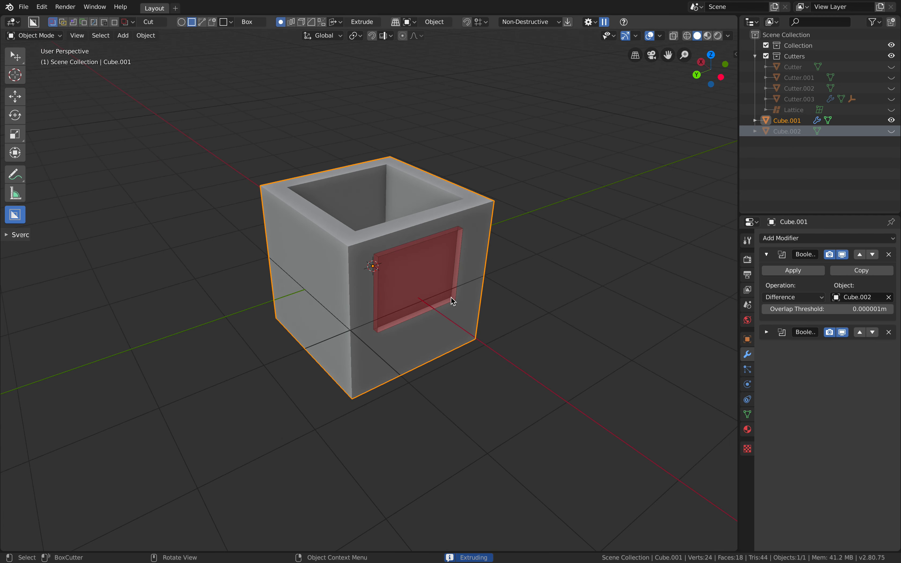
pyautogui.click(449, 309)
pyautogui.moveTo(449, 309); pyautogui.dragTo(372, 304, button='middle')
pyautogui.moveTo(360, 249); pyautogui.dragTo(426, 312)
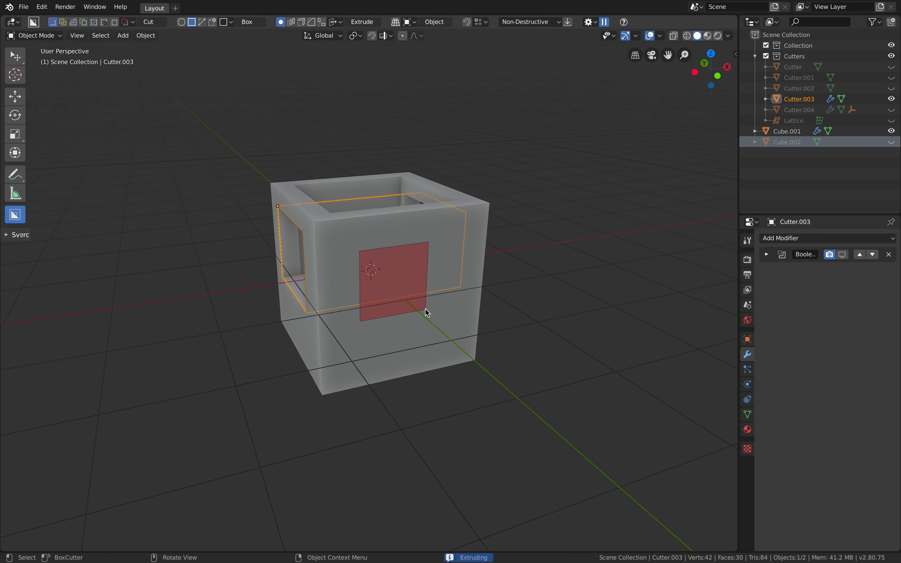
pyautogui.click(483, 279)
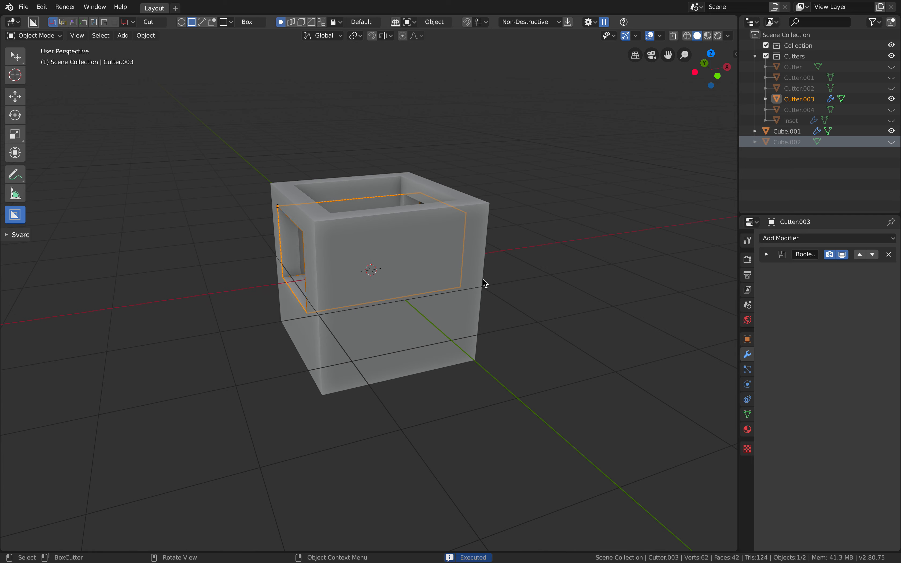
pyautogui.click(469, 272)
pyautogui.moveTo(361, 253); pyautogui.dragTo(426, 296)
pyautogui.click(505, 267)
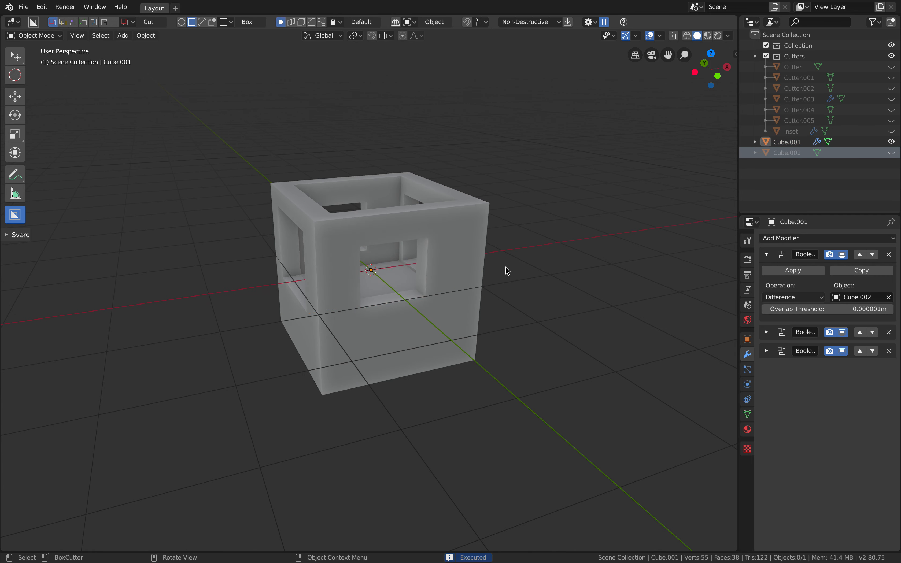
# - Box-cut a wide notch through the cube's base below one window and a shallow rectangular recess below the window on another side
pyautogui.moveTo(505, 267); pyautogui.dragTo(462, 258, button='middle')
pyautogui.click(377, 323)
pyautogui.moveTo(377, 323)
pyautogui.mouseDown(button='middle')
pyautogui.moveTo(418, 323)
pyautogui.moveTo(406, 327)
pyautogui.mouseUp(button='middle')
pyautogui.moveTo(400, 332); pyautogui.dragTo(454, 358)
pyautogui.moveTo(508, 368); pyautogui.dragTo(508, 367)
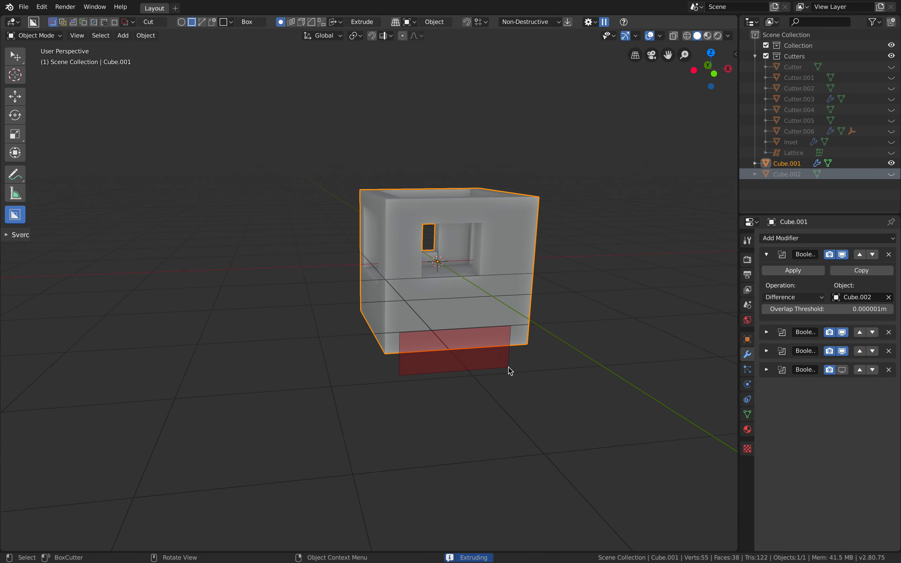
pyautogui.moveTo(478, 342); pyautogui.dragTo(409, 328, button='middle')
pyautogui.moveTo(406, 316)
pyautogui.mouseDown()
pyautogui.moveTo(501, 337)
pyautogui.moveTo(505, 321)
pyautogui.mouseUp()
pyautogui.scroll(2, 542, 304)
pyautogui.moveTo(542, 303); pyautogui.dragTo(323, 316, button='middle')
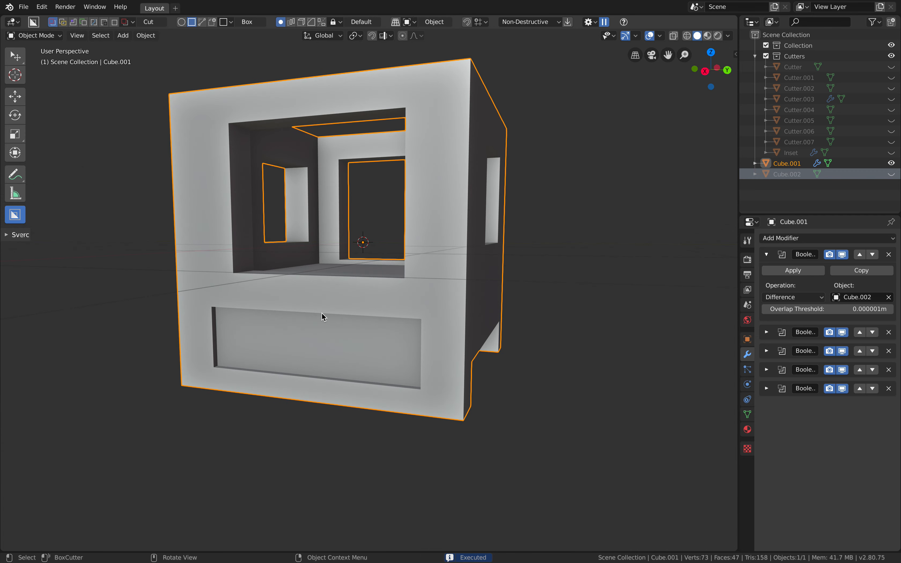
# - Box-cut rectangular steps along two adjacent upper edges of the cube's rim
pyautogui.scroll(-2, 319, 313)
pyautogui.moveTo(339, 264); pyautogui.dragTo(322, 233, button='middle')
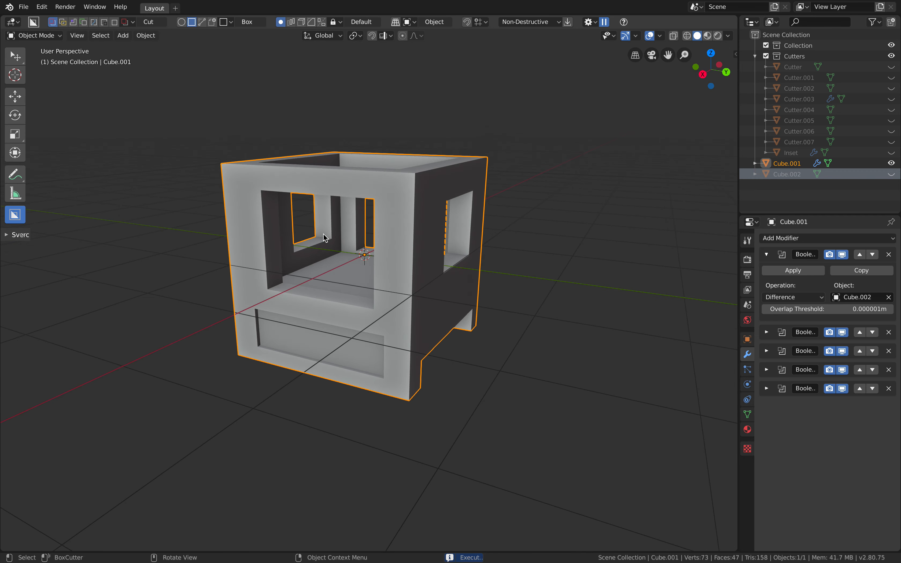
pyautogui.scroll(1, 319, 225)
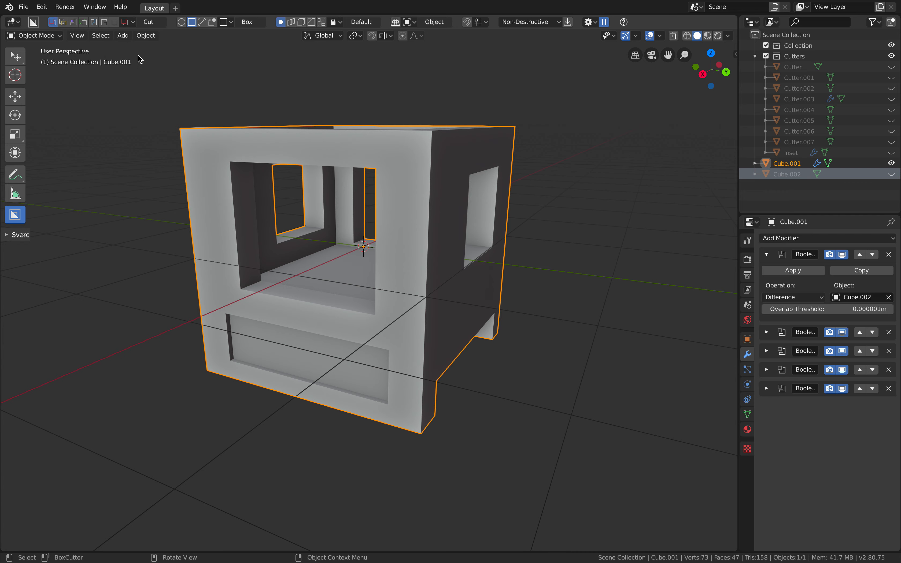
pyautogui.moveTo(235, 149); pyautogui.dragTo(301, 161, button='middle')
pyautogui.moveTo(529, 181)
pyautogui.mouseDown()
pyautogui.moveTo(564, 150)
pyautogui.moveTo(538, 115)
pyautogui.mouseUp()
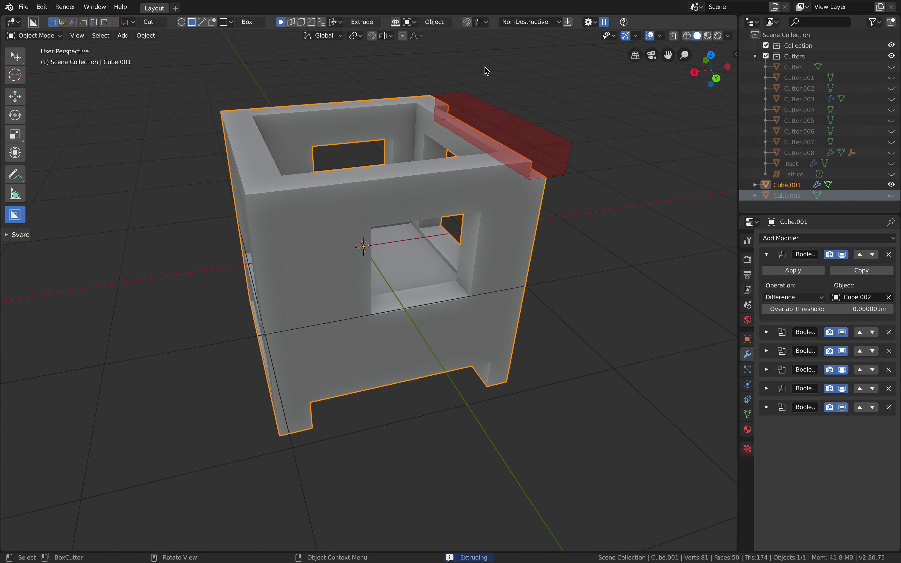
pyautogui.click(470, 60)
pyautogui.moveTo(485, 144); pyautogui.dragTo(502, 153, button='middle')
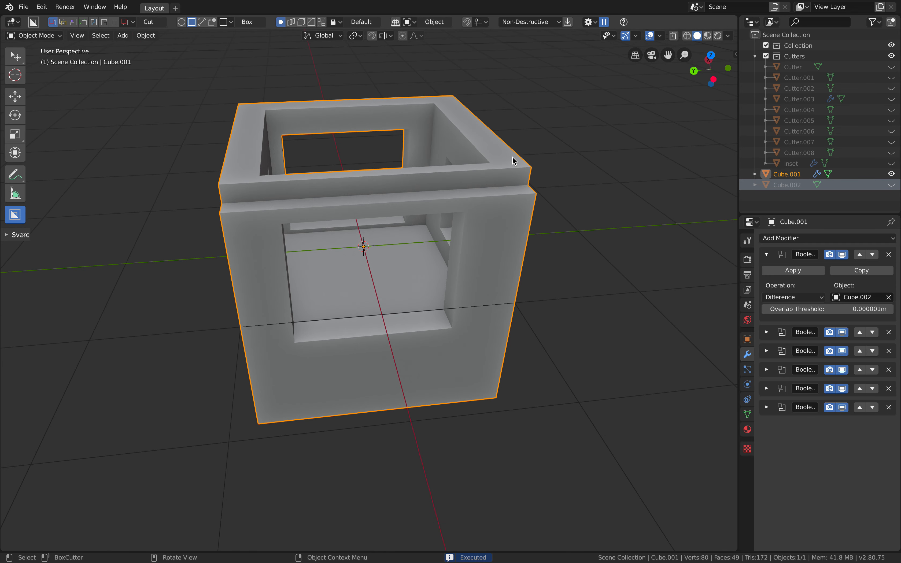
pyautogui.moveTo(512, 173); pyautogui.dragTo(558, 142)
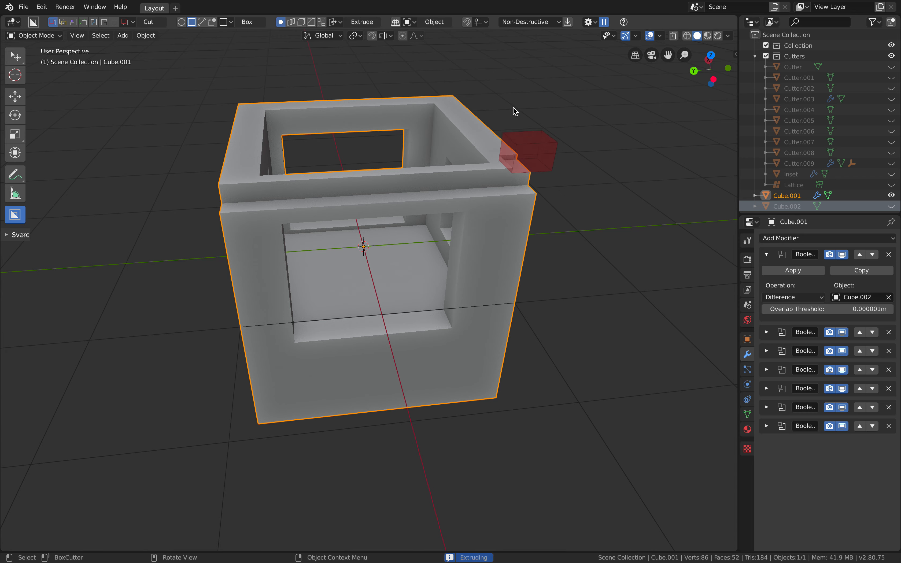
pyautogui.click(458, 62)
# - Box-cut a large opening out of one corner of the cube, then make two more freehand box cuts on its sides
pyautogui.moveTo(512, 164); pyautogui.dragTo(465, 166, button='middle')
pyautogui.moveTo(486, 176)
pyautogui.mouseDown()
pyautogui.moveTo(509, 215)
pyautogui.moveTo(579, 243)
pyautogui.moveTo(569, 234)
pyautogui.mouseUp()
pyautogui.click(398, 101)
pyautogui.moveTo(567, 218); pyautogui.dragTo(521, 211, button='middle')
pyautogui.moveTo(371, 275); pyautogui.dragTo(425, 316)
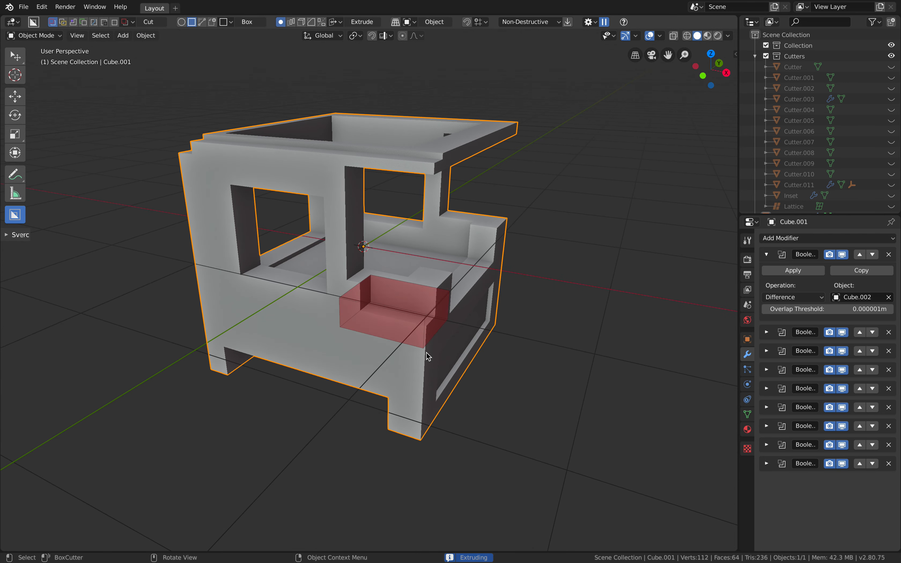
pyautogui.click(439, 387)
pyautogui.moveTo(517, 350)
pyautogui.mouseDown(button='middle')
pyautogui.moveTo(481, 353)
pyautogui.moveTo(488, 278)
pyautogui.mouseUp(button='middle')
pyautogui.moveTo(489, 269); pyautogui.dragTo(545, 315)
pyautogui.click(537, 368)
# - Delete the cut cube and add a plane mesh
pyautogui.moveTo(536, 368); pyautogui.dragTo(328, 234, button='middle')
pyautogui.press('x')
pyautogui.click(327, 251)
pyautogui.hotkey('shift', 'a')
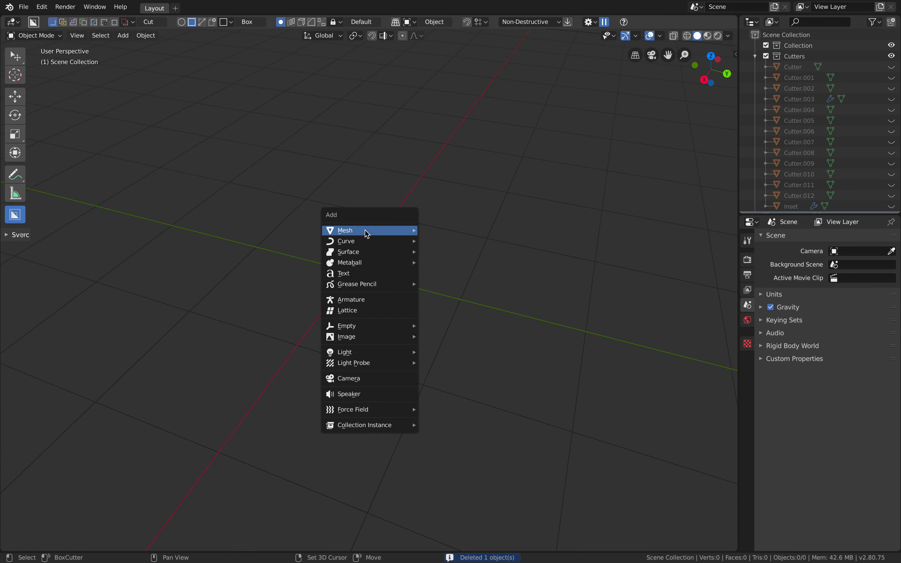
pyautogui.moveTo(365, 231)
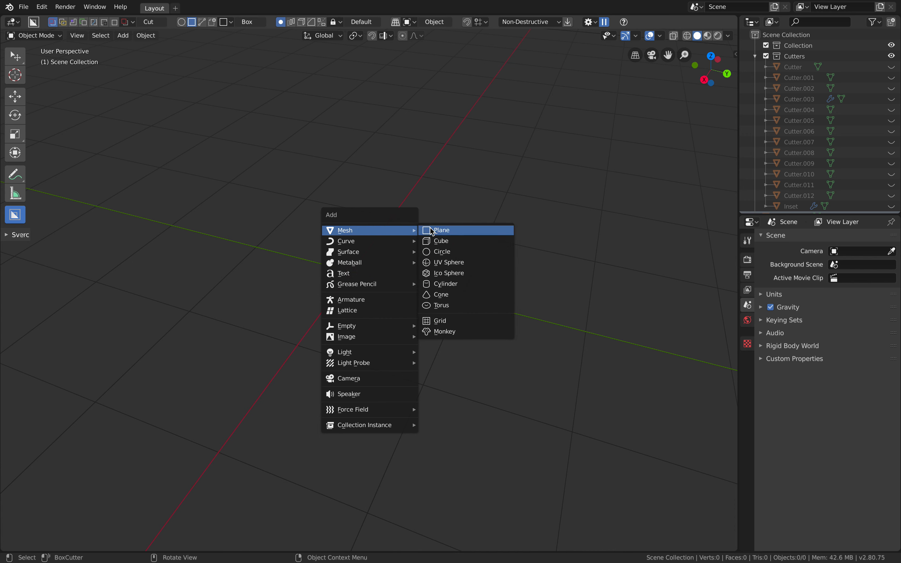
pyautogui.click(439, 231)
# - Enter Edit Mode on the plane and extrude it upward into a thin slab
pyautogui.moveTo(416, 243); pyautogui.dragTo(368, 257, button='middle')
pyautogui.hotkey('ctrl', 'Tab')
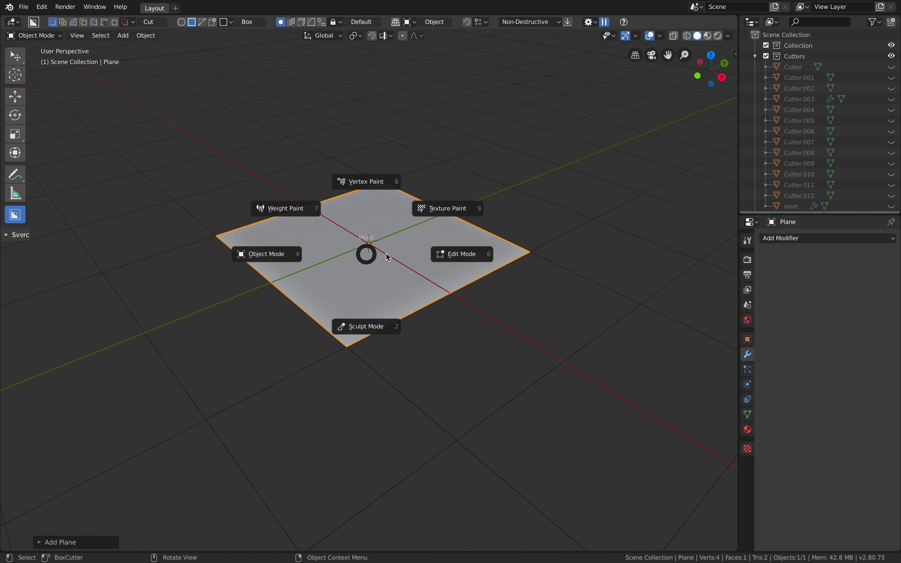
pyautogui.click(436, 260)
pyautogui.keyDown('shift'); pyautogui.moveTo(450, 270); pyautogui.dragTo(467, 259, button='middle'); pyautogui.keyUp('shift')
pyautogui.press('e')
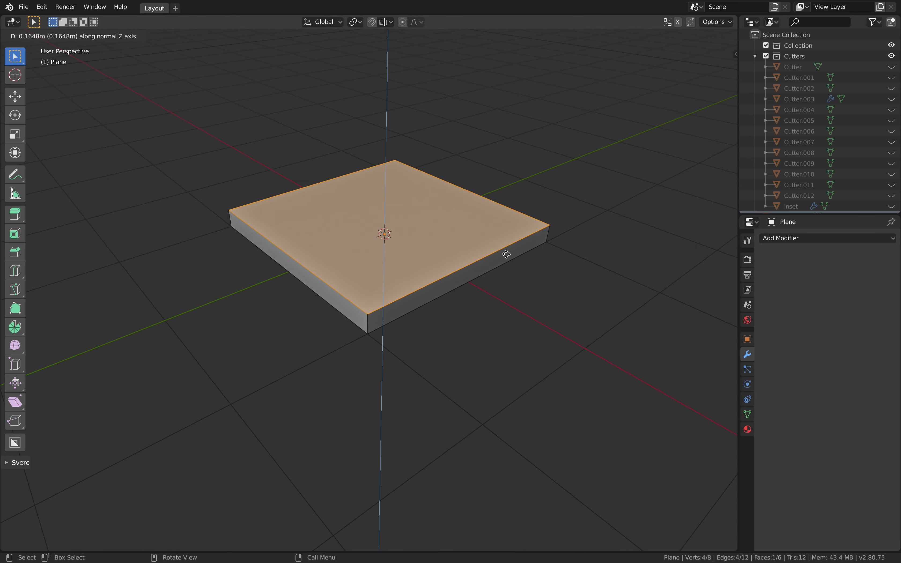
pyautogui.click(506, 255)
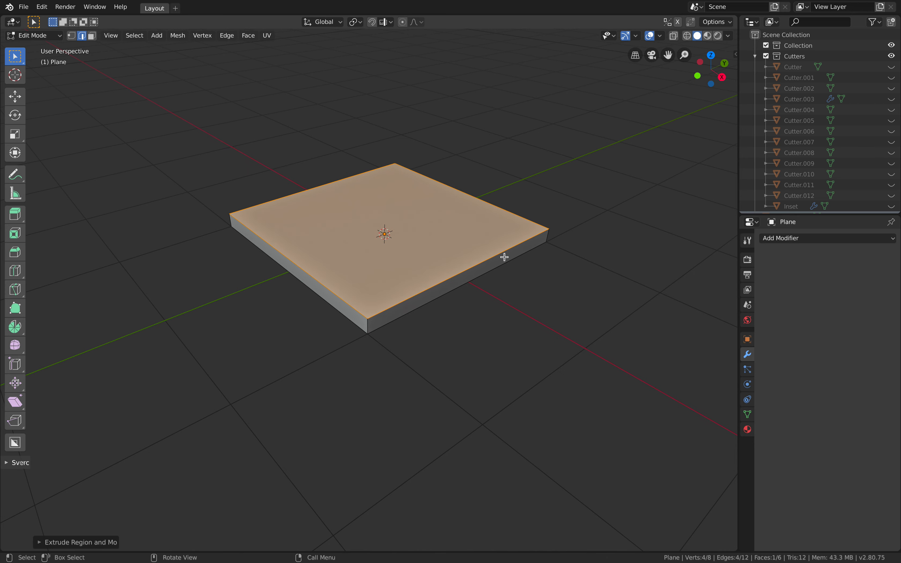
pyautogui.hotkey('ctrl', 'Tab')
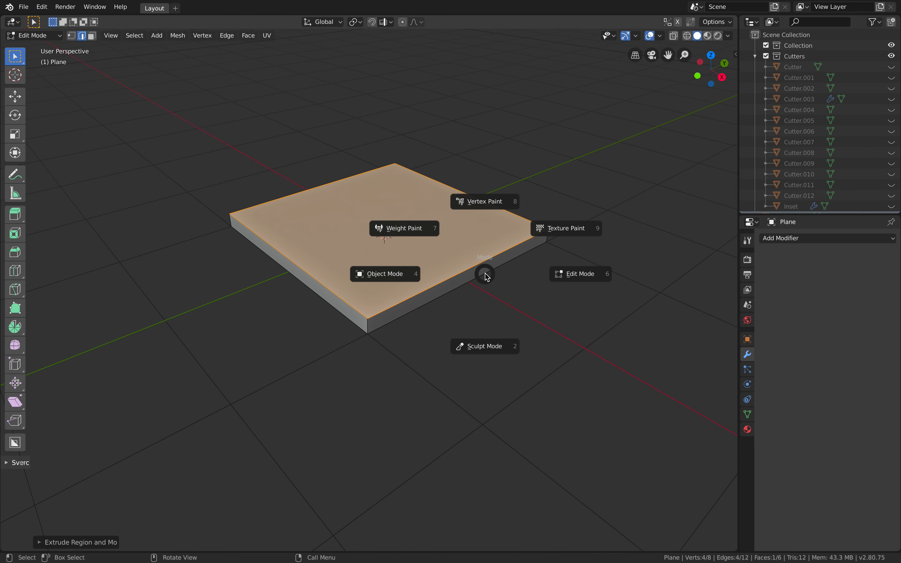
pyautogui.click(429, 276)
pyautogui.moveTo(424, 278); pyautogui.dragTo(457, 268, button='middle')
pyautogui.hotkey('ctrl', 'Tab')
pyautogui.click(443, 268)
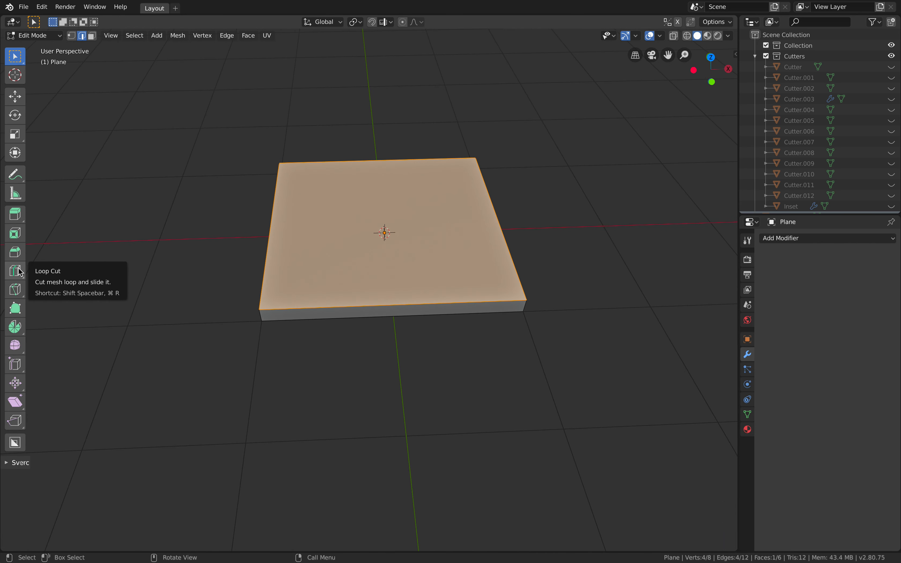
pyautogui.click(23, 289)
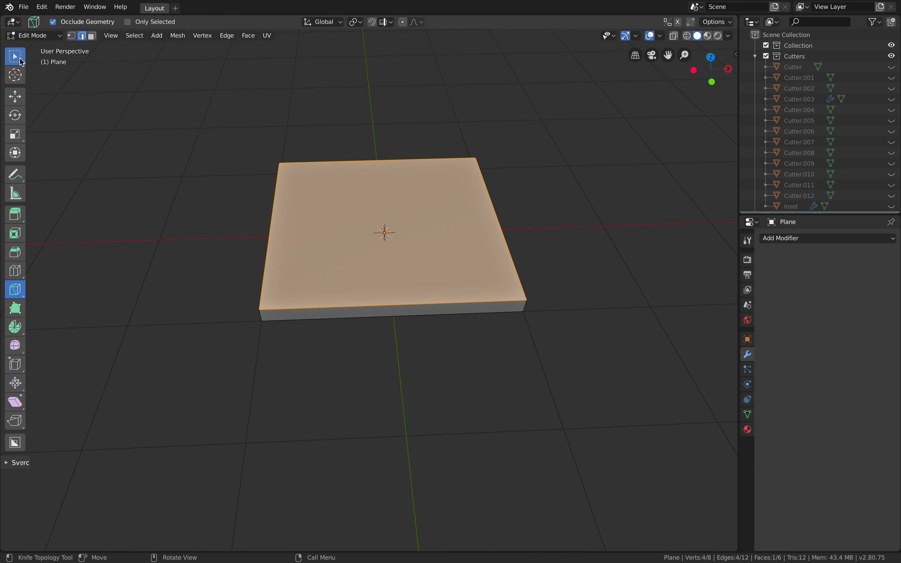
pyautogui.click(22, 63)
# - Subdivide the slab's top face with 3 cuts
pyautogui.moveTo(260, 226); pyautogui.dragTo(348, 212, button='middle')
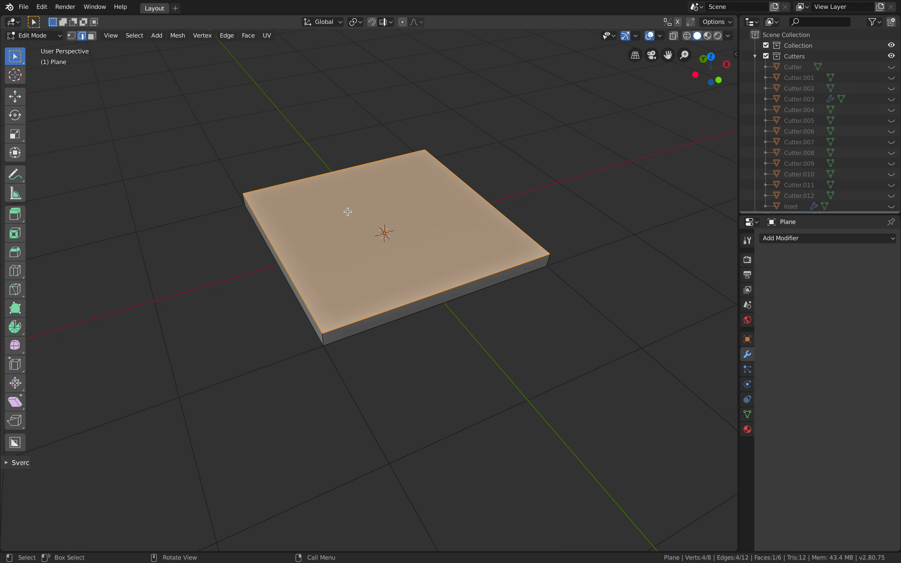
pyautogui.press('F3')
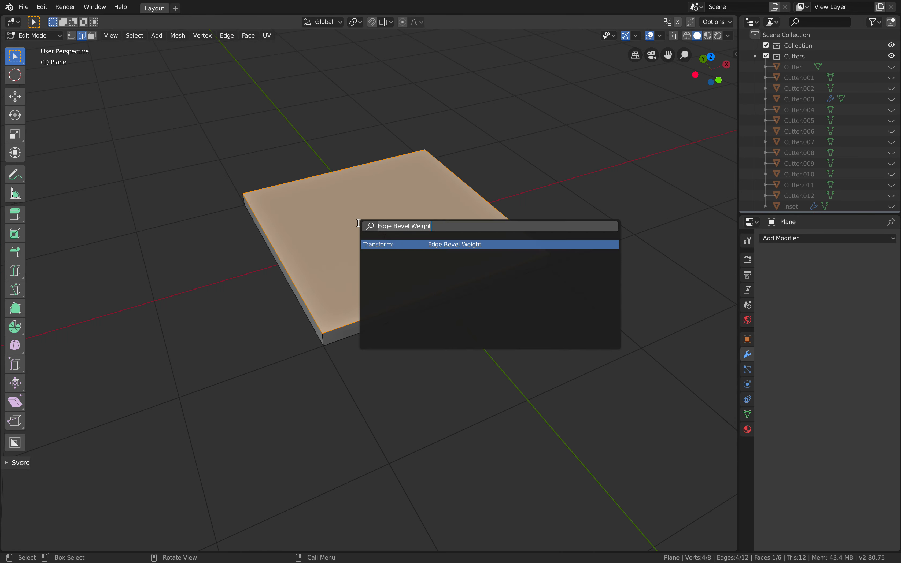
pyautogui.write('subd')
pyautogui.press('Down')
pyautogui.press('Down')
pyautogui.press('Down')
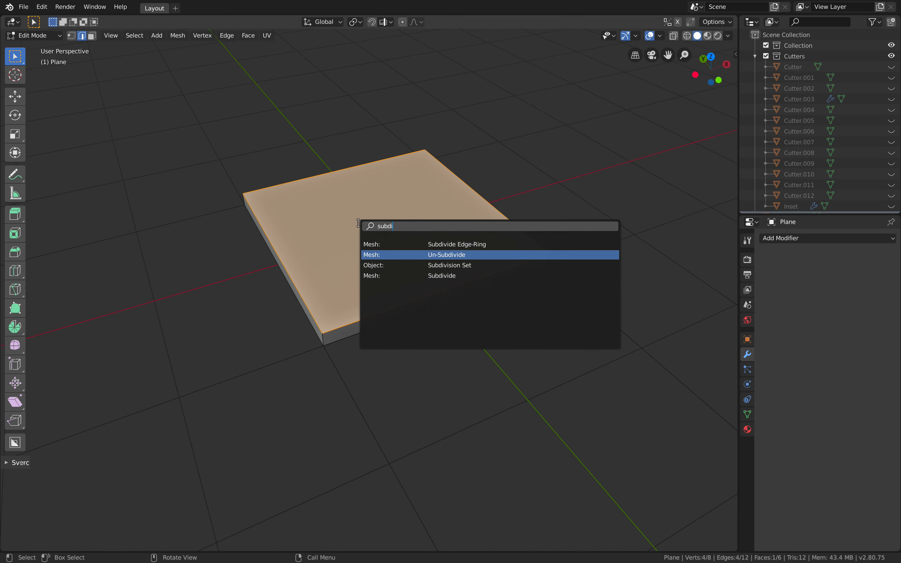
pyautogui.press('Return')
pyautogui.scroll(3, 360, 223)
pyautogui.scroll(-1, 359, 222)
pyautogui.click(73, 536)
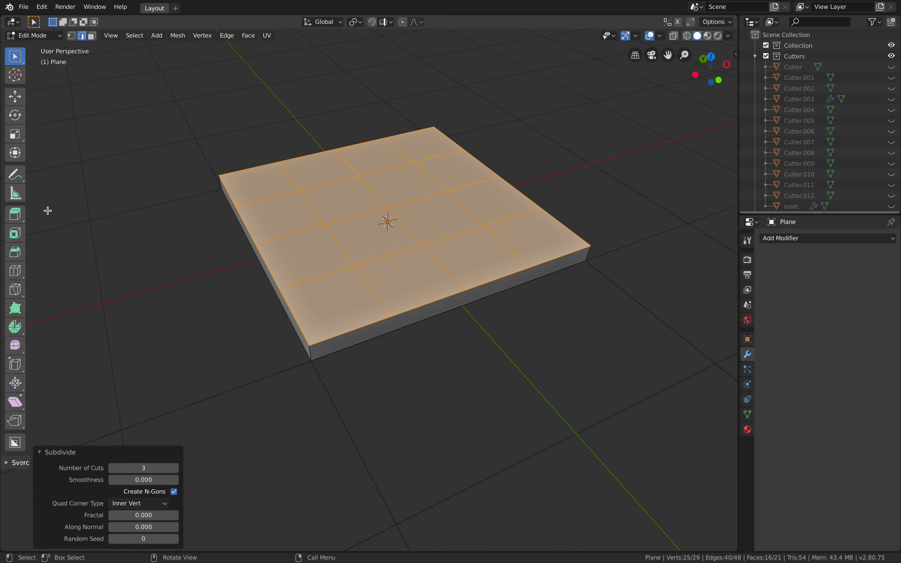
# - Select only the four corner faces on the slab's subdivided side and extrude them about 1.05 m into legs
pyautogui.click(164, 228)
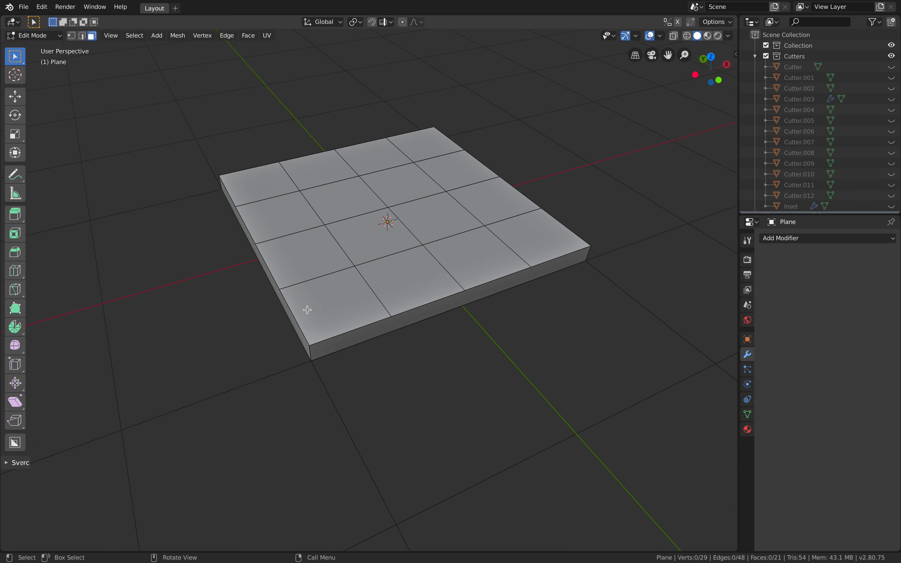
pyautogui.click(307, 310)
pyautogui.keyDown('shift'); pyautogui.click(528, 223); pyautogui.keyUp('shift')
pyautogui.keyDown('shift'); pyautogui.click(440, 138); pyautogui.keyUp('shift')
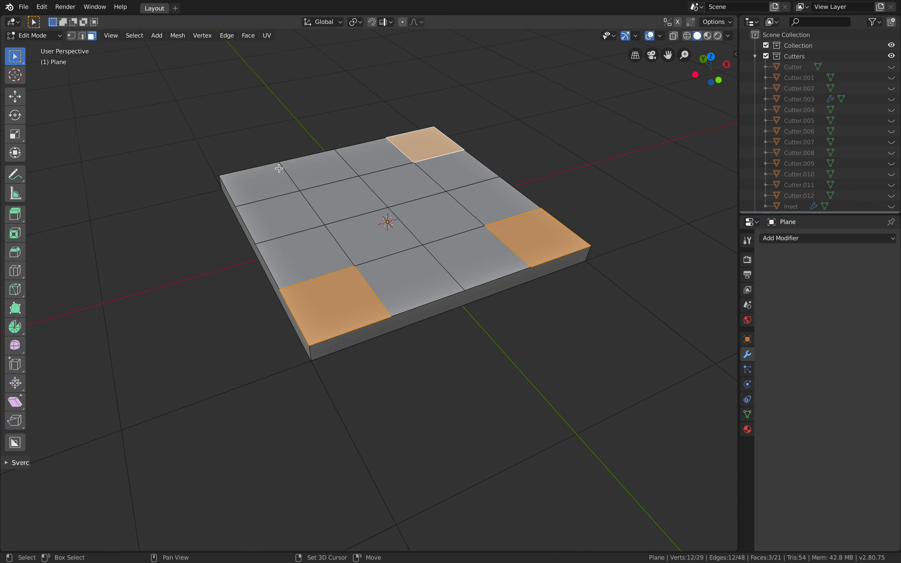
pyautogui.keyDown('shift'); pyautogui.click(280, 170); pyautogui.keyUp('shift')
pyautogui.scroll(-3, 523, 304)
pyautogui.moveTo(522, 304); pyautogui.dragTo(533, 287, button='middle')
pyautogui.press('e')
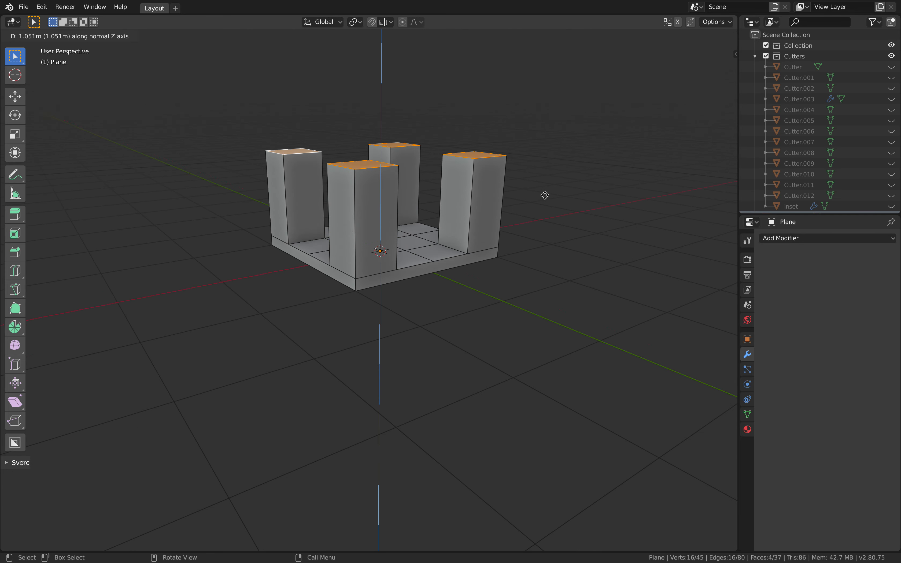
pyautogui.click(543, 195)
# - Return to Object Mode and rotate the table 180° about the Y axis so it stands on its legs
pyautogui.moveTo(562, 205); pyautogui.dragTo(563, 206, button='middle')
pyautogui.hotkey('ctrl', 'Tab')
pyautogui.click(446, 207)
pyautogui.moveTo(457, 230)
pyautogui.mouseDown(button='middle')
pyautogui.moveTo(442, 177)
pyautogui.moveTo(446, 253)
pyautogui.moveTo(429, 262)
pyautogui.moveTo(523, 243)
pyautogui.moveTo(441, 237)
pyautogui.mouseUp(button='middle')
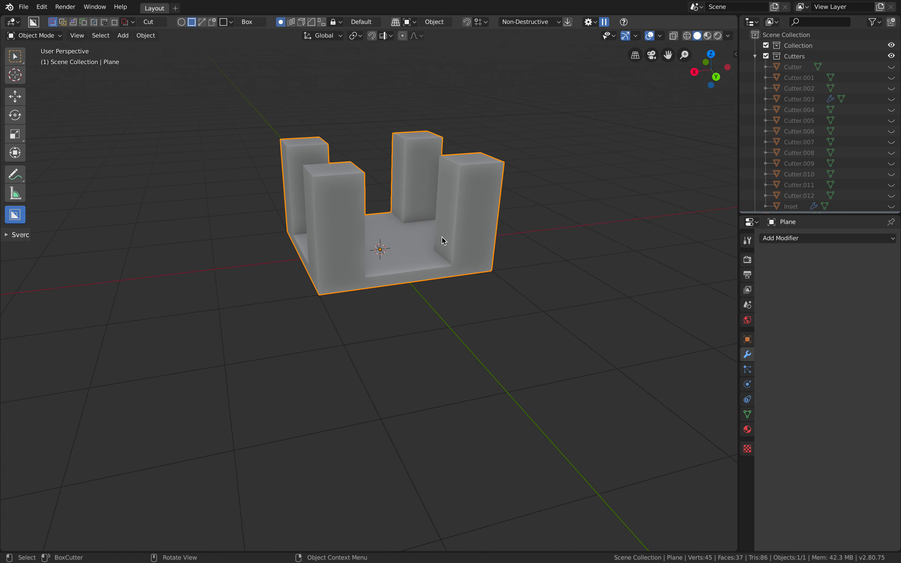
pyautogui.press('r')
pyautogui.write('y180')
pyautogui.press('Return')
pyautogui.moveTo(516, 233); pyautogui.dragTo(503, 266, button='middle')
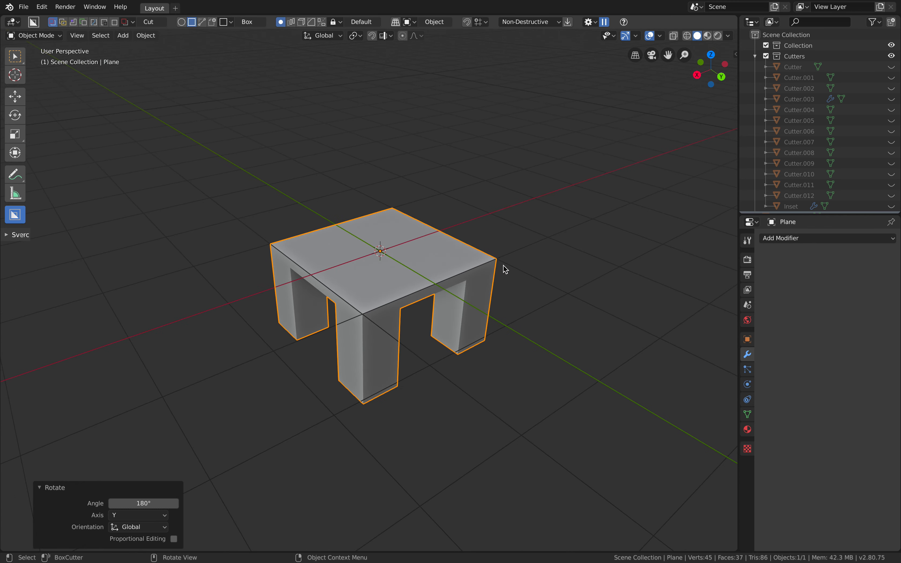
# - Move the table aside about 3.45 m along the X axis and add a 2 m cube at the origin
pyautogui.press('g')
pyautogui.press('x')
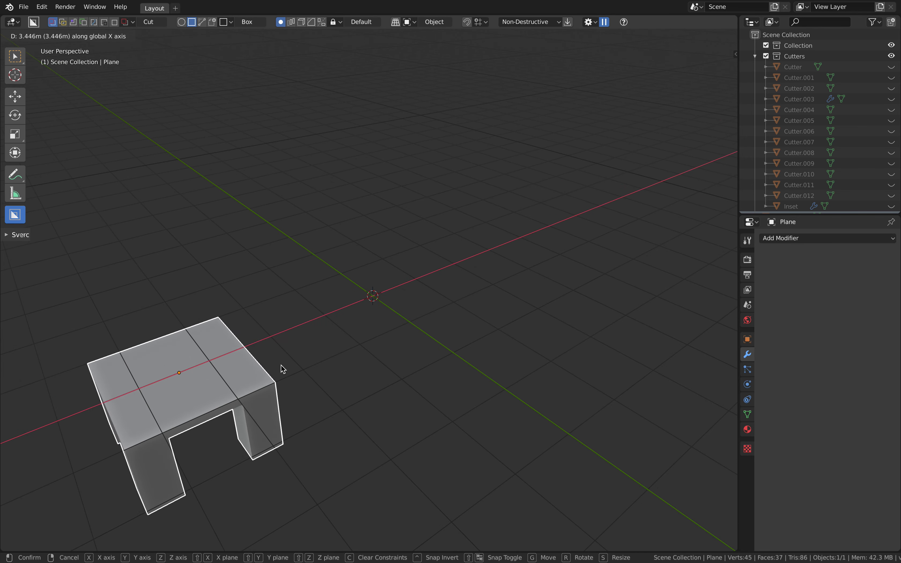
pyautogui.click(280, 368)
pyautogui.hotkey('shift', 'a')
pyautogui.moveTo(370, 238)
pyautogui.click(461, 250)
pyautogui.moveTo(454, 262); pyautogui.dragTo(448, 216, button='middle')
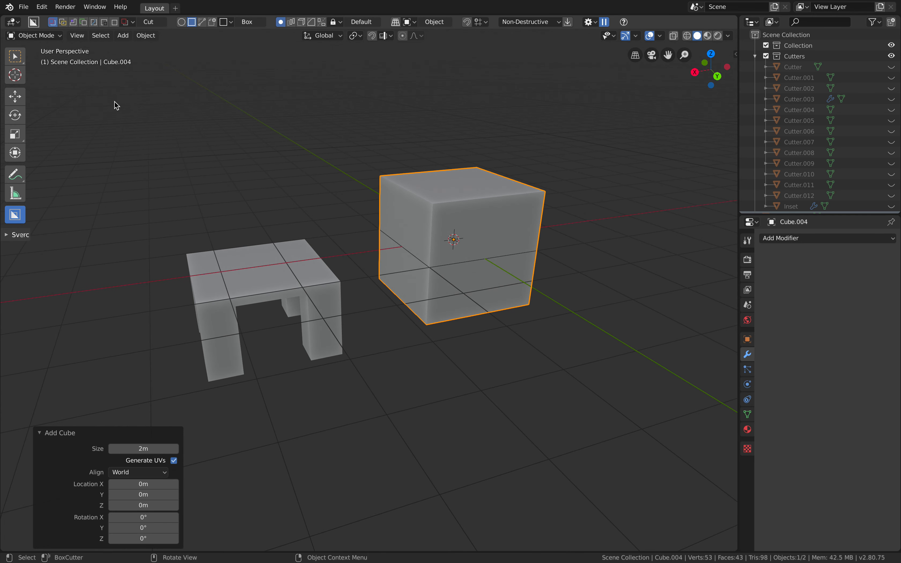
# - Box-cut tall openings through the cube from two adjacent sides, leaving a tabletop with four legs
pyautogui.moveTo(466, 237); pyautogui.dragTo(518, 315)
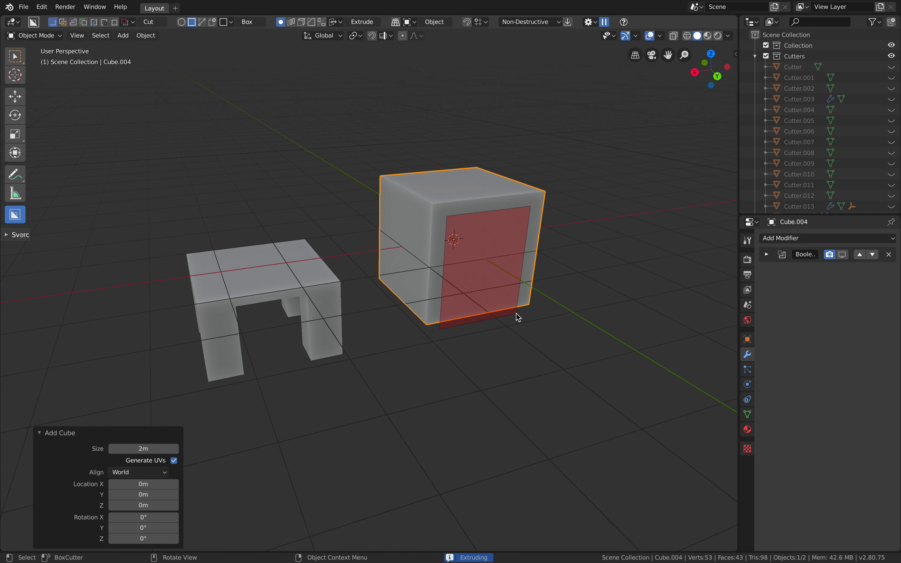
pyautogui.click(424, 214)
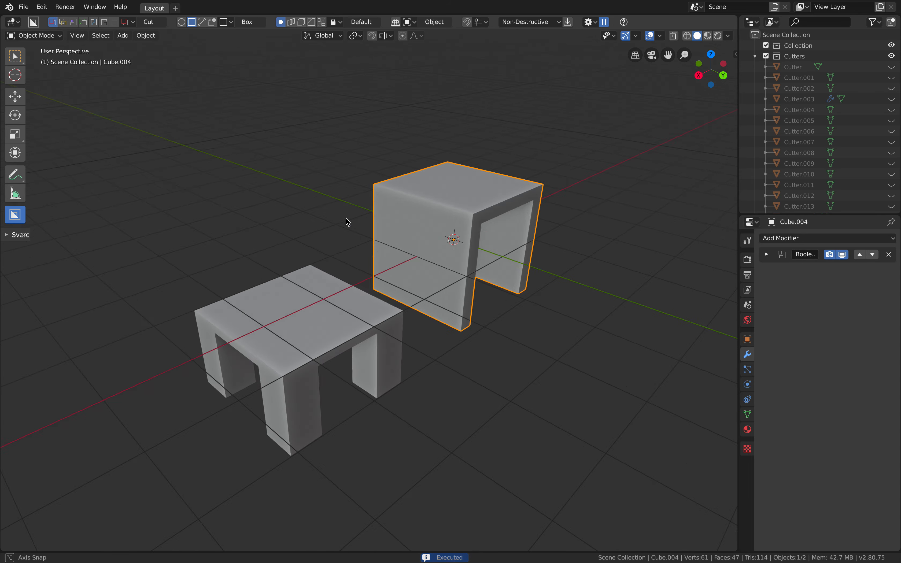
pyautogui.moveTo(348, 219); pyautogui.dragTo(402, 233, button='middle')
pyautogui.moveTo(452, 236); pyautogui.dragTo(513, 315)
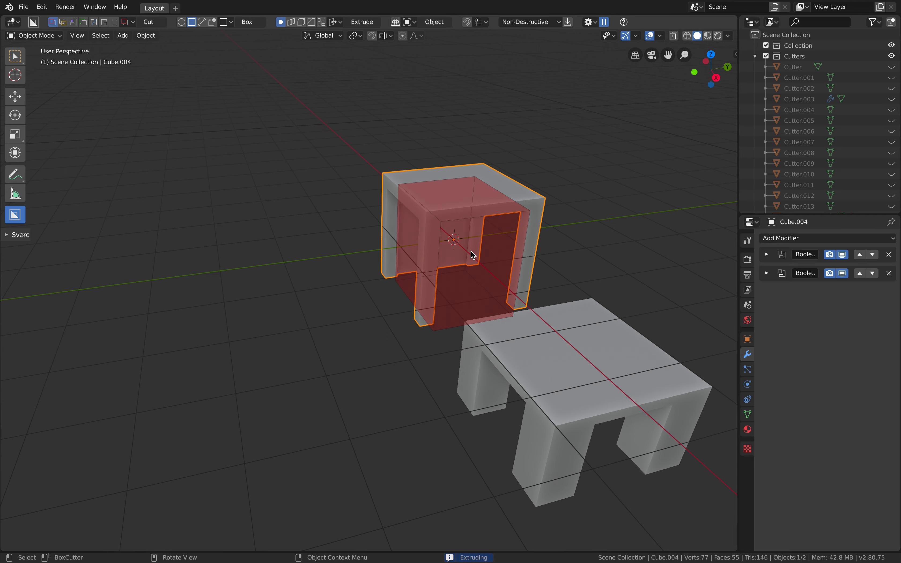
pyautogui.click(403, 223)
# - Deselect everything and compare the extruded table with the box-cut table from several angles
pyautogui.moveTo(400, 220); pyautogui.dragTo(341, 278, button='middle')
pyautogui.scroll(3, 327, 302)
pyautogui.scroll(-3, 349, 282)
pyautogui.moveTo(353, 224); pyautogui.dragTo(503, 283, button='middle')
pyautogui.hotkey('alt', 'a')
pyautogui.moveTo(428, 298); pyautogui.dragTo(460, 270, button='middle')
pyautogui.keyDown('shift'); pyautogui.moveTo(460, 271); pyautogui.dragTo(411, 197, button='middle'); pyautogui.keyUp('shift')
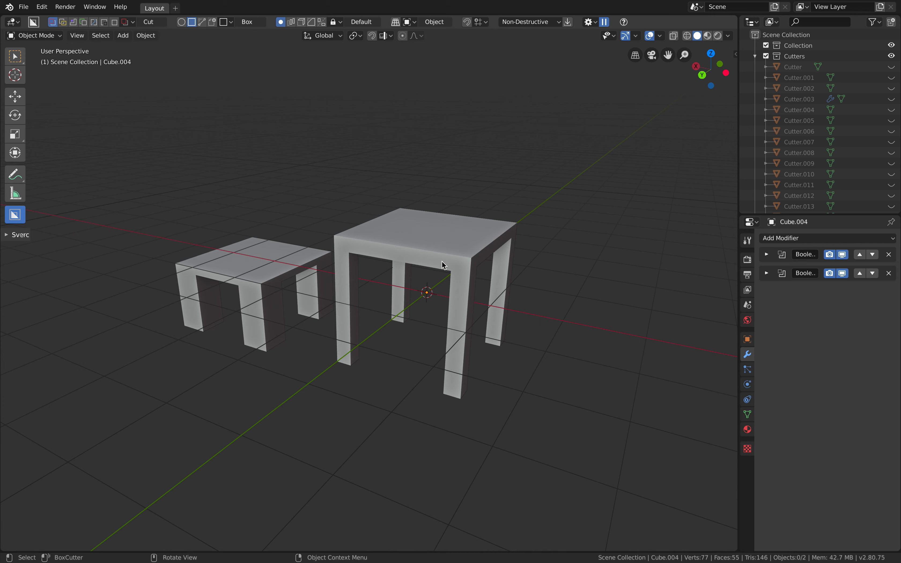
# - Raise the extruded table's top face about 0.28 m along Z in Edit Mode and return to Object Mode
pyautogui.click(445, 232)
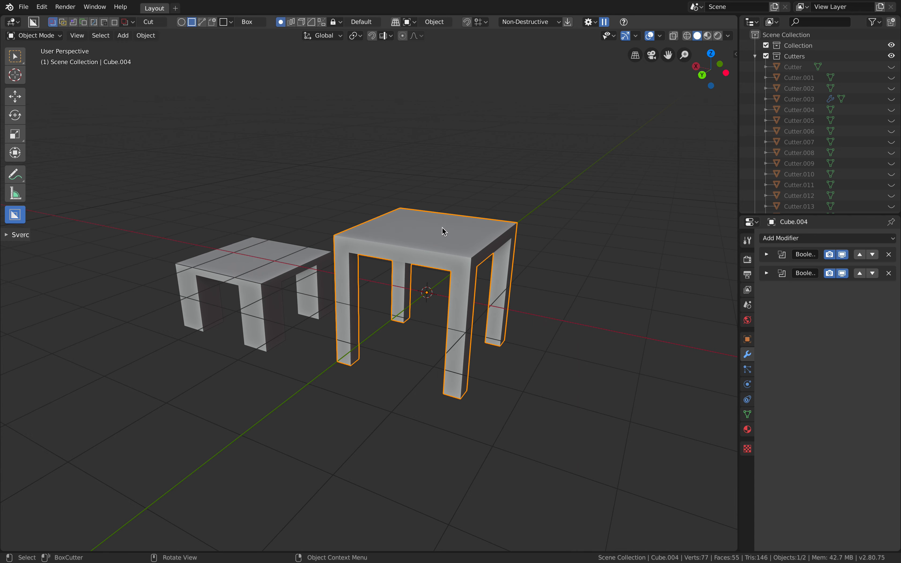
pyautogui.moveTo(445, 238); pyautogui.dragTo(386, 217, button='middle')
pyautogui.click(298, 260)
pyautogui.moveTo(298, 261); pyautogui.dragTo(315, 238, button='middle')
pyautogui.hotkey('ctrl', 'Tab')
pyautogui.click(315, 239)
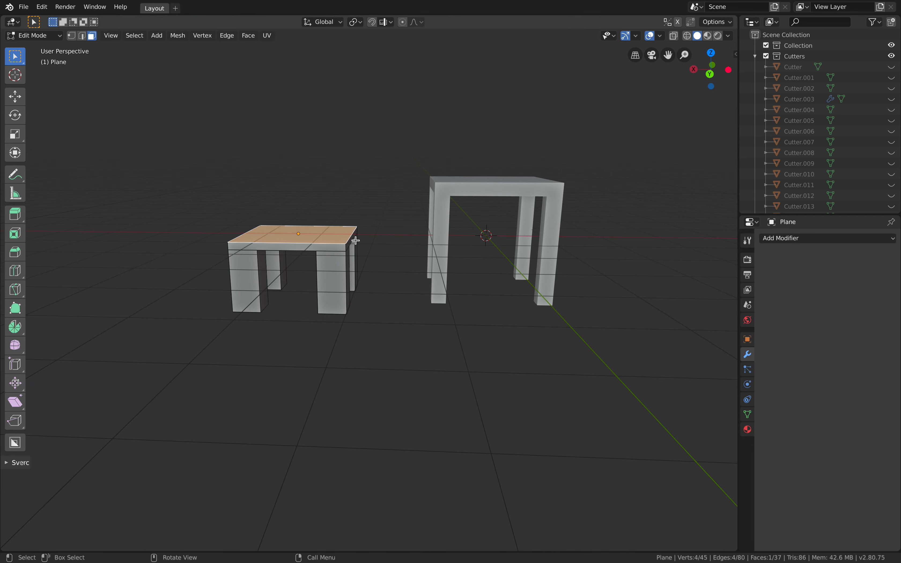
pyautogui.press('g')
pyautogui.press('z')
pyautogui.click(379, 196)
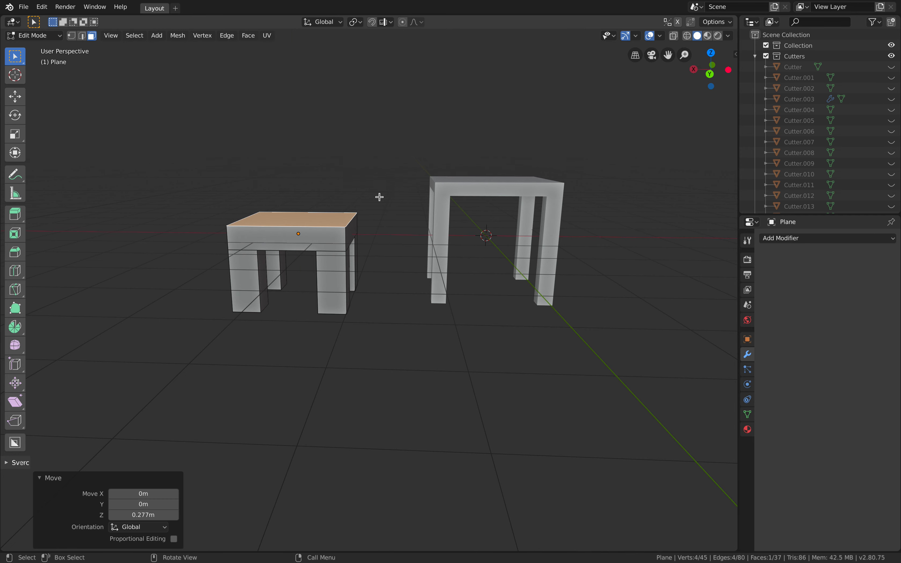
pyautogui.click(318, 199)
pyautogui.hotkey('ctrl', 'Tab')
pyautogui.click(236, 205)
# - Compare the thickened extruded table with the box-cut table, selecting each in turn and checking the object list
pyautogui.moveTo(237, 205); pyautogui.dragTo(289, 243, button='middle')
pyautogui.moveTo(397, 247); pyautogui.dragTo(400, 221, button='middle')
pyautogui.click(400, 222)
pyautogui.click(311, 231)
pyautogui.click(380, 220)
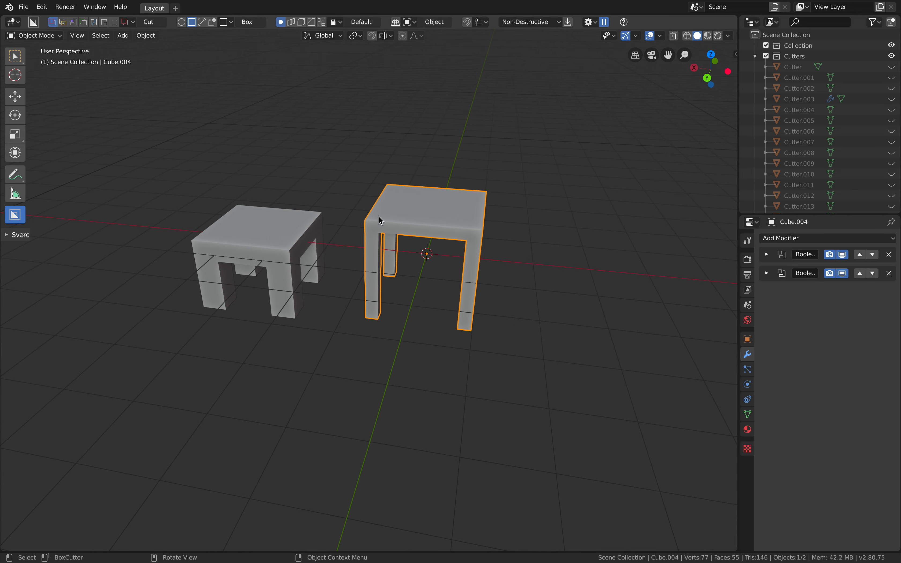
pyautogui.click(321, 225)
pyautogui.click(398, 207)
pyautogui.keyDown('shift'); pyautogui.moveTo(506, 217); pyautogui.dragTo(455, 204, button='middle'); pyautogui.keyUp('shift')
pyautogui.scroll(1, 455, 204)
pyautogui.scroll(-3, 837, 137)
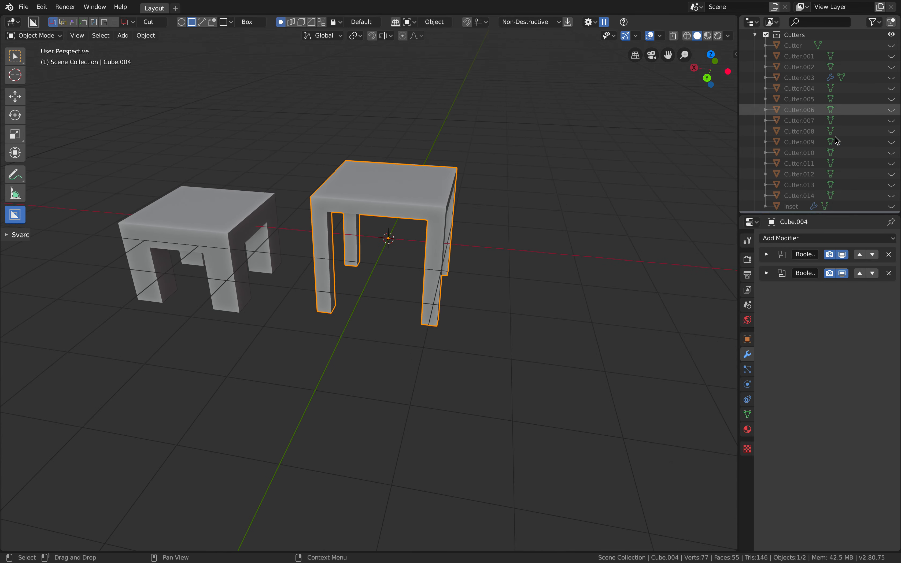
pyautogui.scroll(-3, 582, 228)
pyautogui.scroll(2, 423, 228)
# - Expand both Boolean modifiers of the box-cut table and unhide their cutters, Cutter.013 and Cutter.014
pyautogui.click(428, 193)
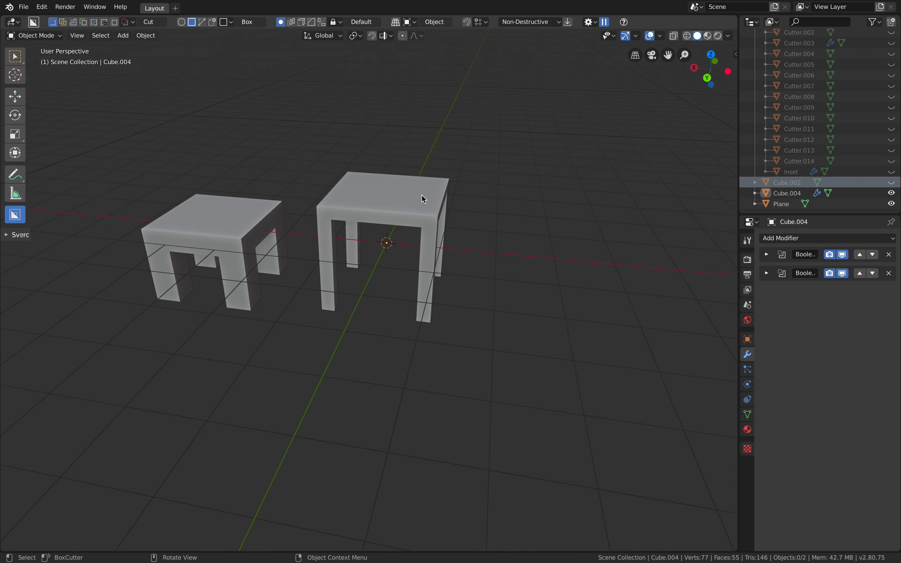
pyautogui.click(767, 254)
pyautogui.click(766, 332)
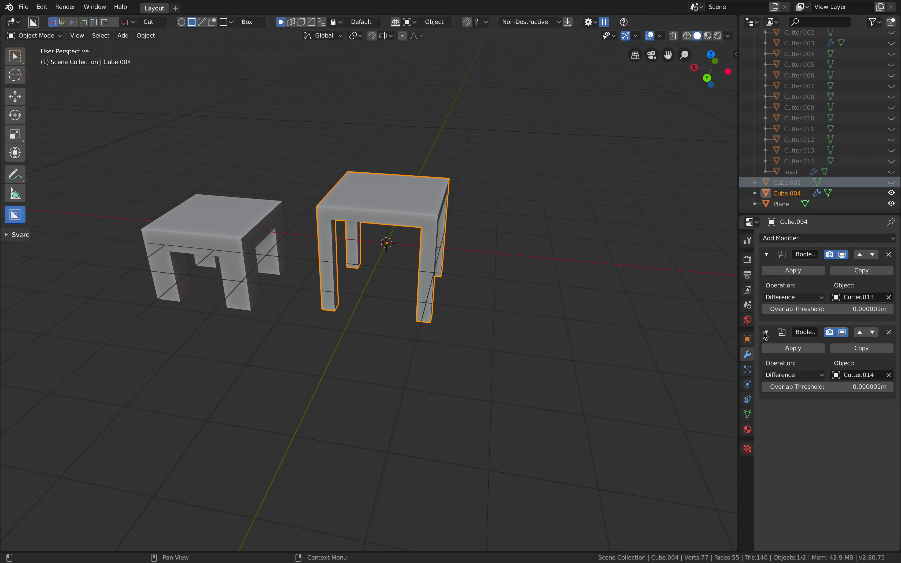
pyautogui.moveTo(739, 184); pyautogui.dragTo(672, 188)
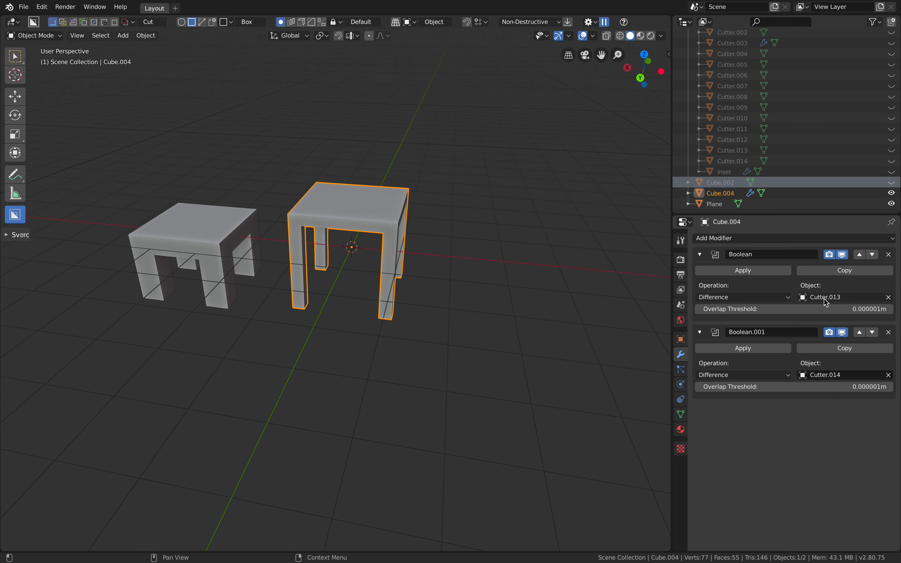
pyautogui.click(761, 151)
pyautogui.click(892, 150)
pyautogui.click(891, 161)
# - Scale Cutter.014 slightly and nudge it about 0.019 m in X, 0.023 m in Y and 0.046 m in Z
pyautogui.click(436, 230)
pyautogui.moveTo(438, 233); pyautogui.dragTo(468, 232, button='middle')
pyautogui.press('s')
pyautogui.click(441, 228)
pyautogui.press('g')
pyautogui.click(439, 231)
pyautogui.press('g')
pyautogui.click(435, 223)
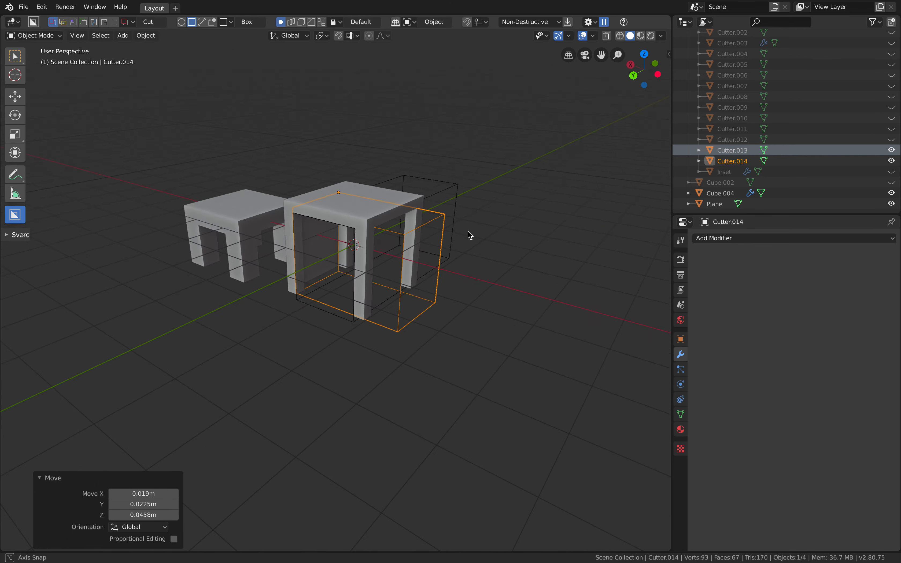
# - Fine-tune the opening between the box-cut table's legs with several more small free moves of Cutter.014
pyautogui.press('g')
pyautogui.click(470, 229)
pyautogui.scroll(3, 471, 228)
pyautogui.press('g')
pyautogui.click(468, 224)
pyautogui.moveTo(391, 224); pyautogui.dragTo(484, 248, button='middle')
pyautogui.press('g')
pyautogui.click(465, 249)
# - Move Cutter.013 along Y and nudge it about -0.012 m in X, 0.022 m in Y and -0.042 m in Z
pyautogui.moveTo(351, 223); pyautogui.dragTo(319, 202, button='middle')
pyautogui.click(237, 192)
pyautogui.press('g')
pyautogui.press('y')
pyautogui.click(362, 210)
pyautogui.press('g')
pyautogui.click(402, 209)
pyautogui.keyDown('shift'); pyautogui.moveTo(402, 209); pyautogui.dragTo(471, 219, button='middle'); pyautogui.keyUp('shift')
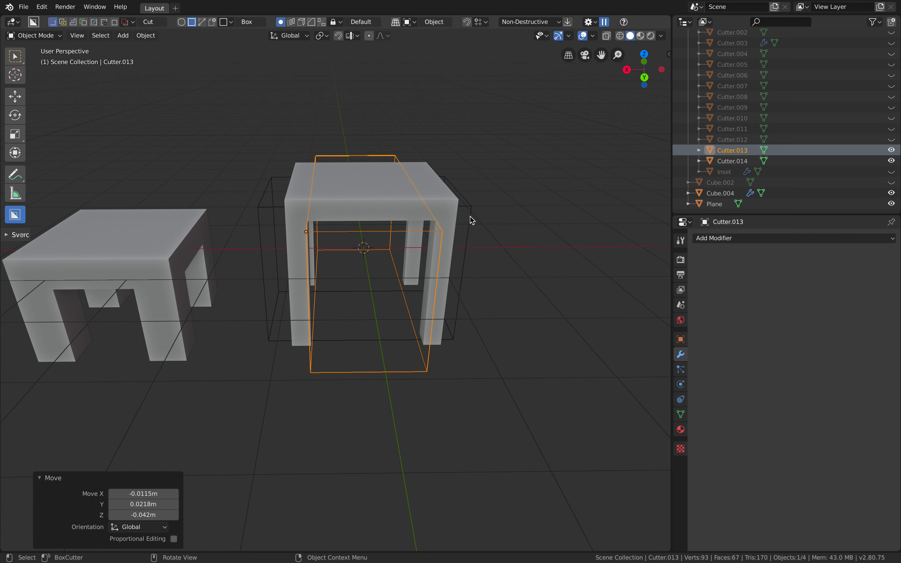
# - Select the box-cut table and examine its legs, cutters and Boolean modifiers from several angles
pyautogui.moveTo(486, 220); pyautogui.dragTo(409, 124, button='middle')
pyautogui.click(476, 219)
pyautogui.moveTo(442, 161); pyautogui.dragTo(441, 189, button='middle')
pyautogui.click(407, 248)
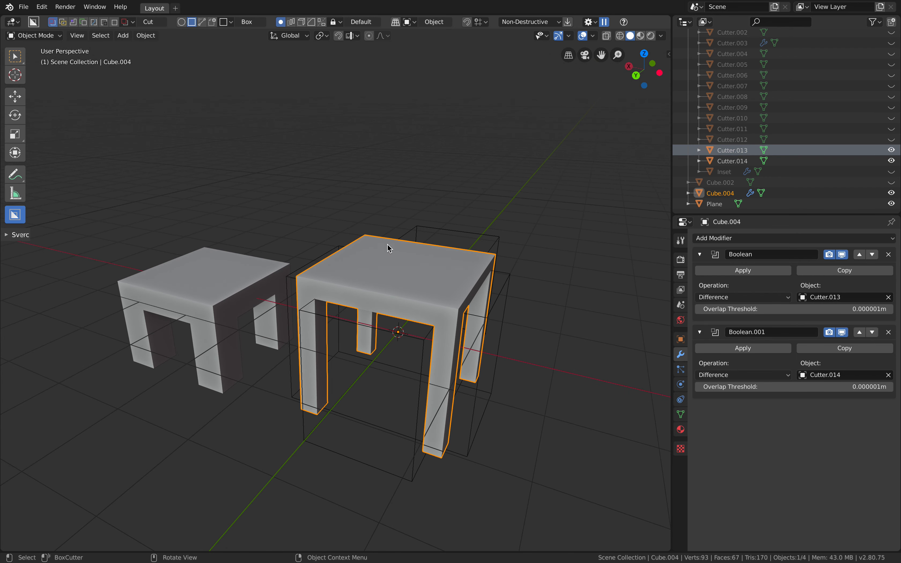
pyautogui.moveTo(407, 274); pyautogui.dragTo(353, 234, button='middle')
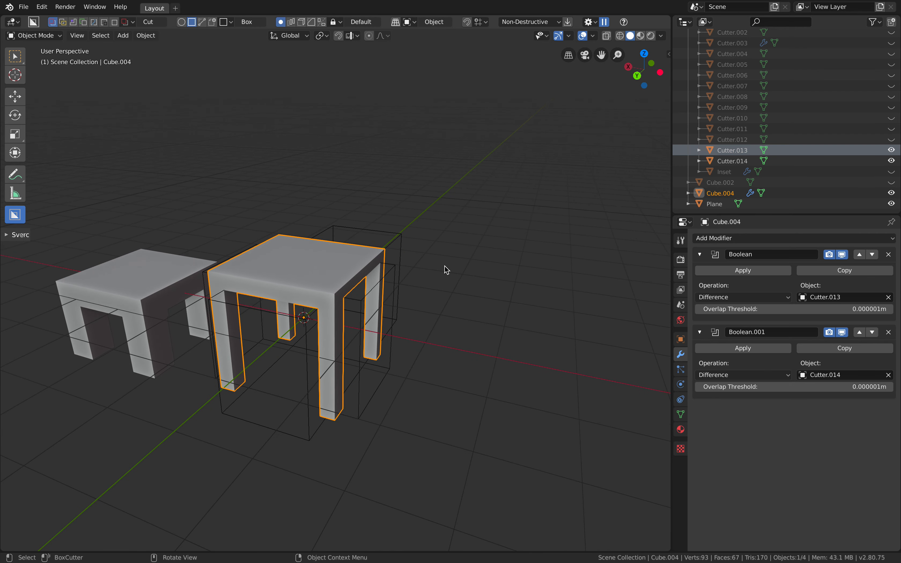
pyautogui.keyDown('shift'); pyautogui.moveTo(445, 266); pyautogui.dragTo(417, 248, button='middle'); pyautogui.keyUp('shift')
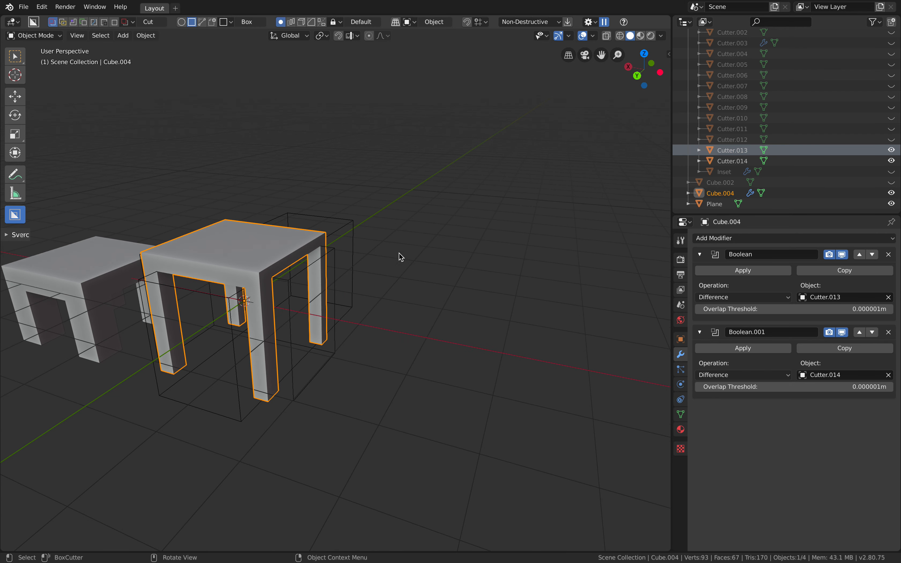
pyautogui.keyDown('shift'); pyautogui.moveTo(314, 282); pyautogui.dragTo(442, 261, button='middle'); pyautogui.keyUp('shift')
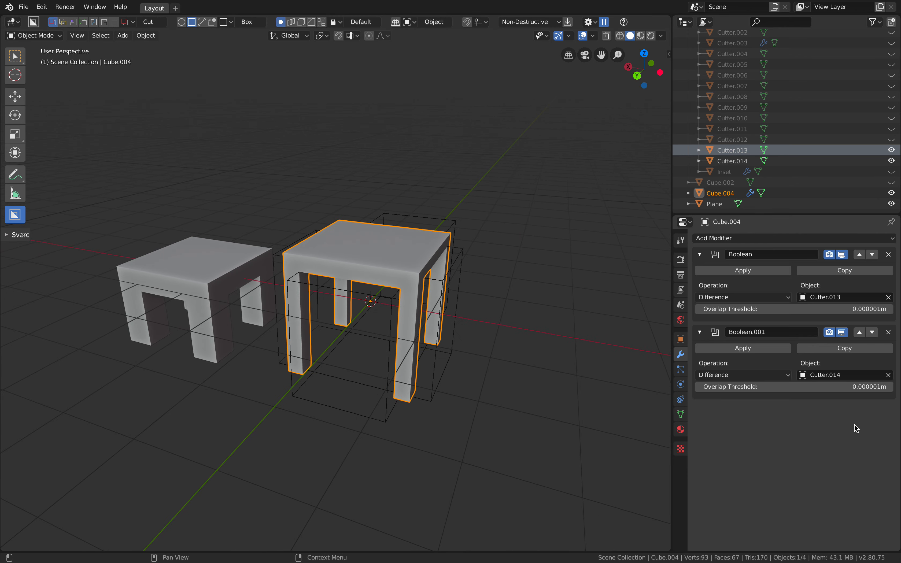
pyautogui.moveTo(420, 243); pyautogui.dragTo(385, 166, button='middle')
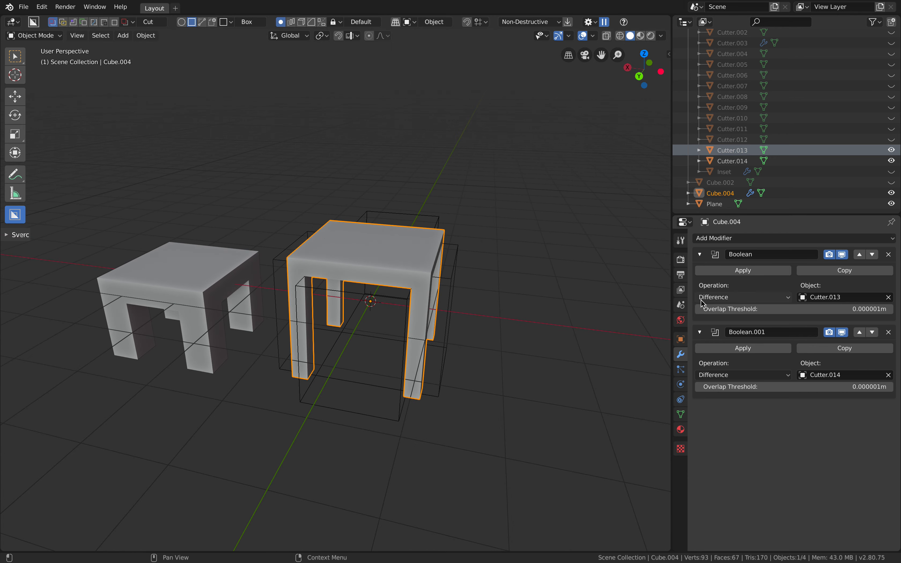
pyautogui.moveTo(548, 324); pyautogui.dragTo(545, 321, button='middle')
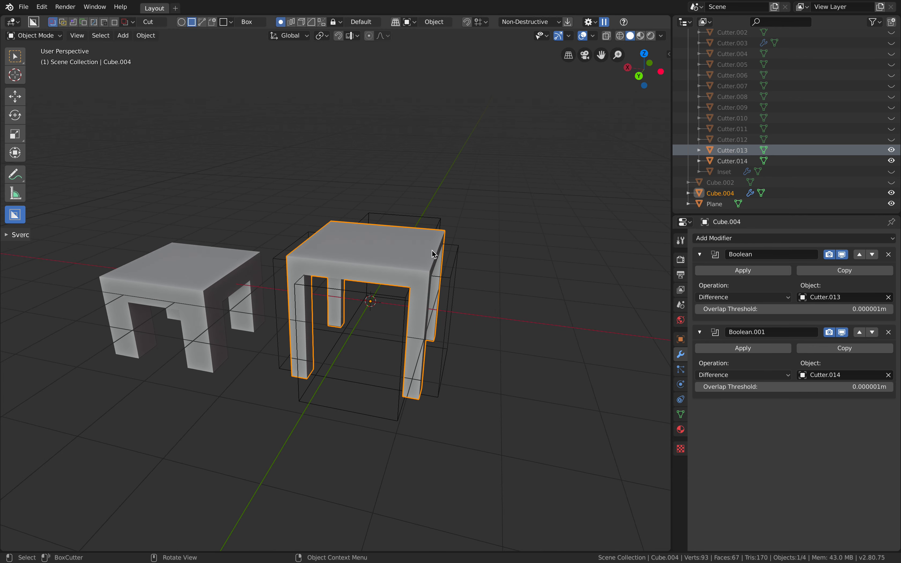
pyautogui.moveTo(489, 191); pyautogui.dragTo(427, 239, button='middle')
# - Delete both tables with their two visible cutters, and delete the Cutters collection
pyautogui.press('a')
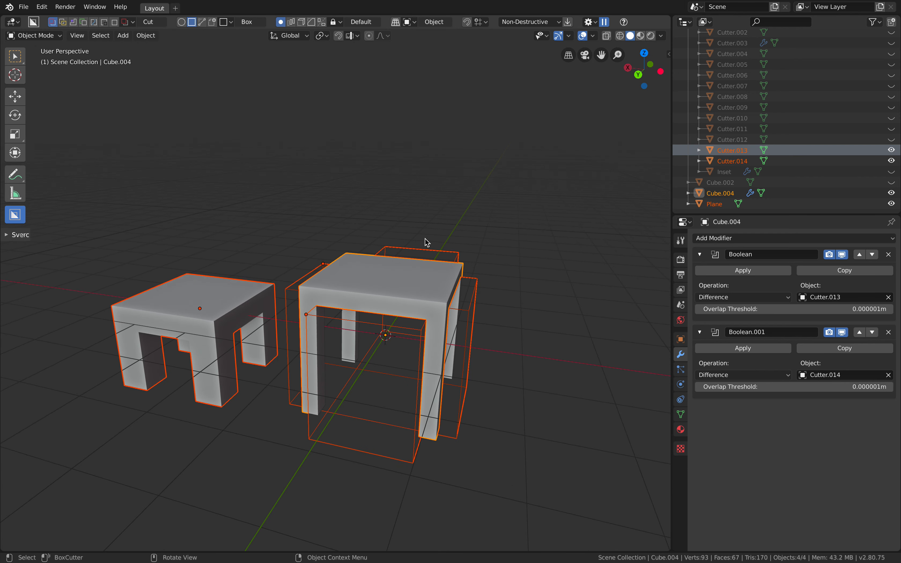
pyautogui.press('Delete')
pyautogui.scroll(4, 754, 136)
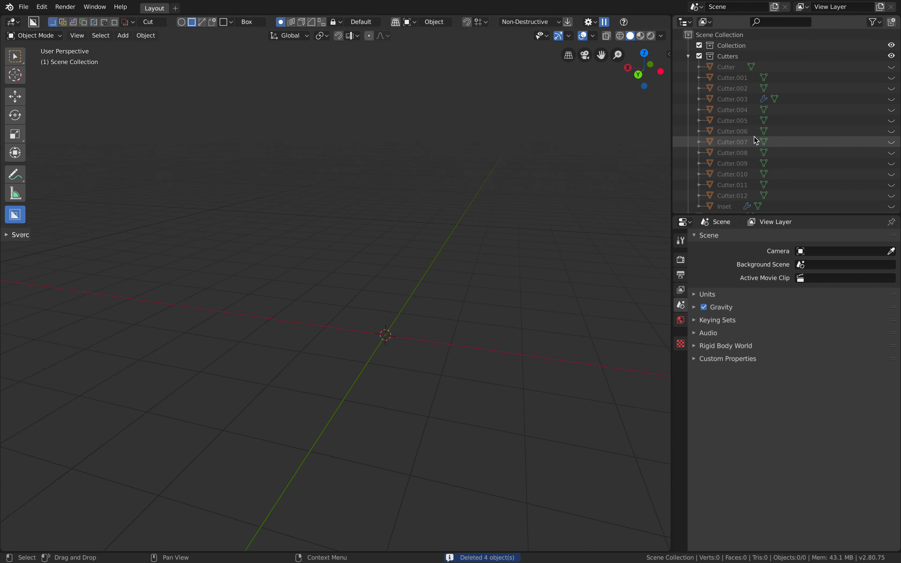
pyautogui.click(724, 59)
pyautogui.rightClick(726, 63)
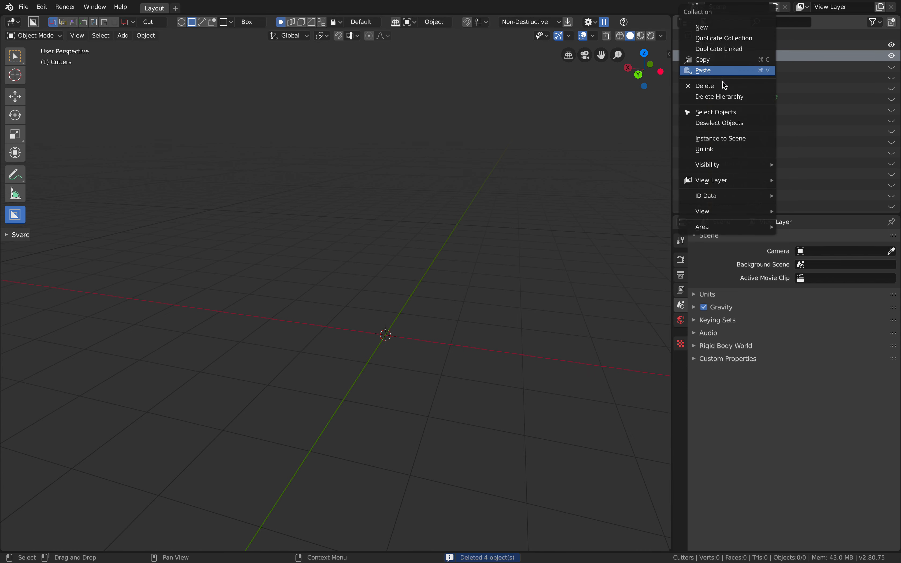
pyautogui.click(707, 85)
pyautogui.moveTo(503, 203); pyautogui.dragTo(514, 203, button='middle')
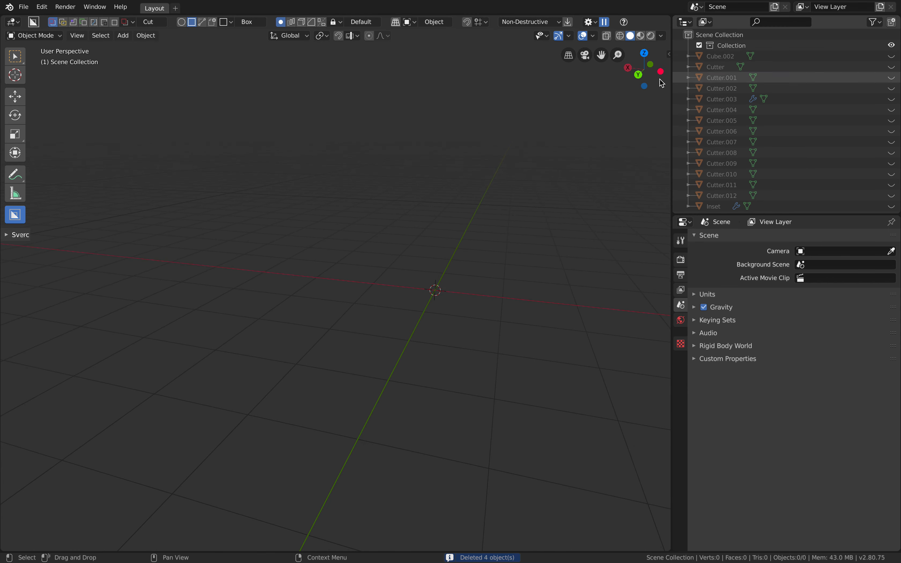
# - Start a new General file, discarding the current scene
pyautogui.click(24, 8)
pyautogui.moveTo(41, 18)
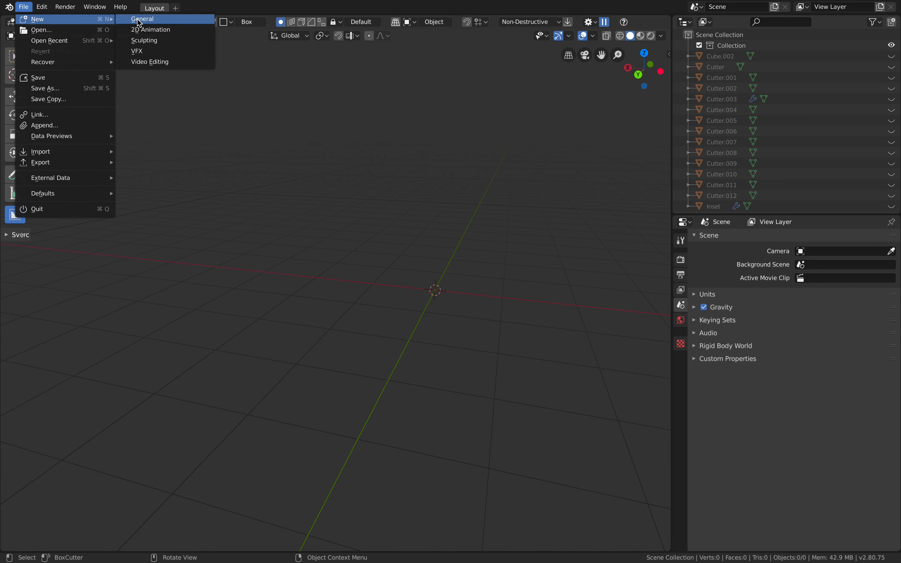
pyautogui.click(151, 19)
pyautogui.click(357, 293)
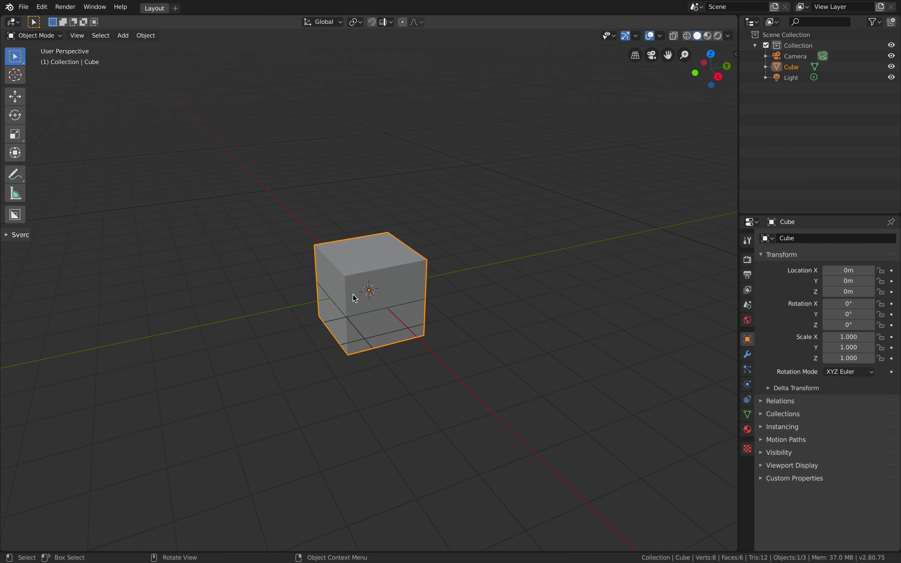
# - Activate BoxCutter and box-cut a large square opening right through the default cube, leaving a hollow frame
pyautogui.scroll(3, 356, 298)
pyautogui.moveTo(64, 208); pyautogui.dragTo(101, 206, button='middle')
pyautogui.click(15, 216)
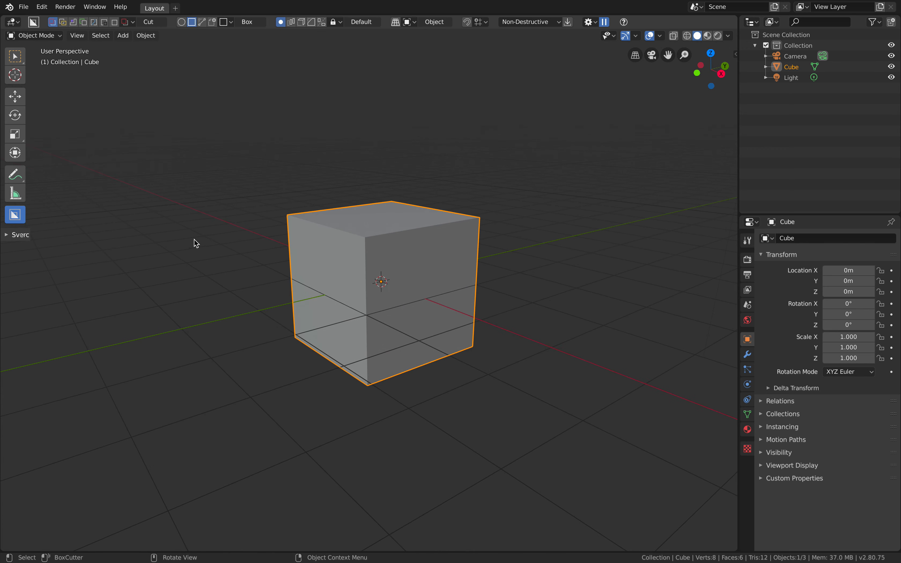
pyautogui.moveTo(322, 257); pyautogui.dragTo(359, 259, button='middle')
pyautogui.moveTo(368, 252); pyautogui.dragTo(466, 343)
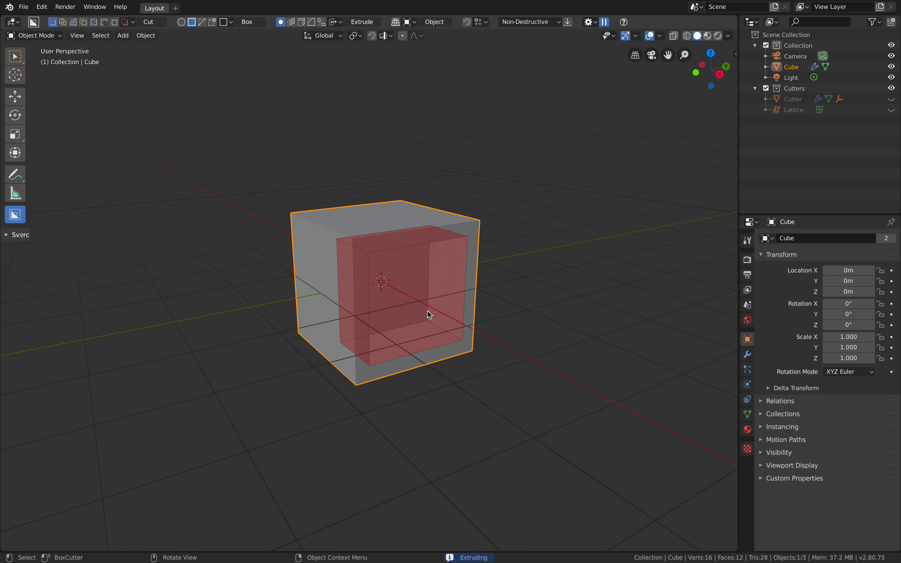
pyautogui.click(423, 271)
pyautogui.moveTo(368, 252); pyautogui.dragTo(360, 194, button='middle')
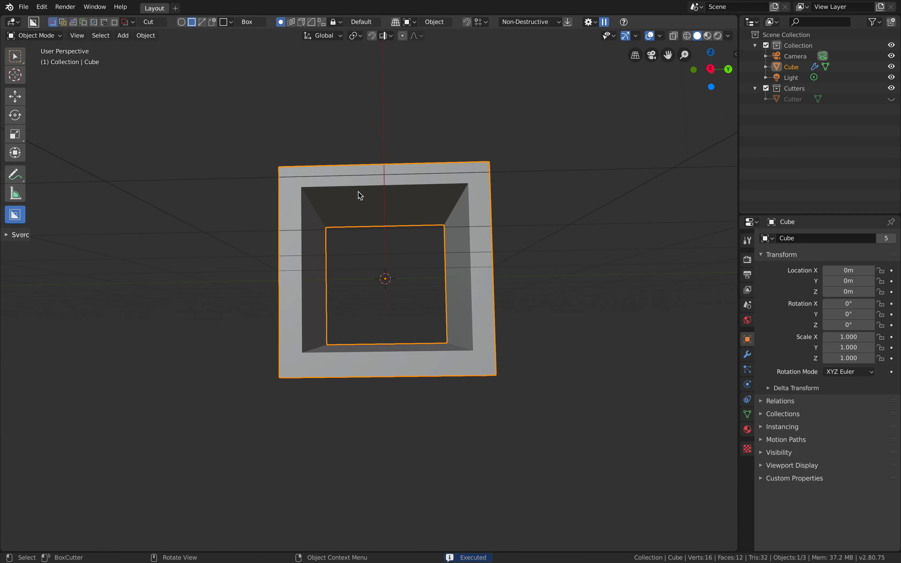
pyautogui.moveTo(478, 250); pyautogui.dragTo(439, 259, button='middle')
pyautogui.moveTo(286, 369); pyautogui.dragTo(323, 263, button='middle')
pyautogui.moveTo(455, 186); pyautogui.dragTo(462, 180, button='middle')
# - Enable Cavity in the viewport shading options
pyautogui.click(729, 36)
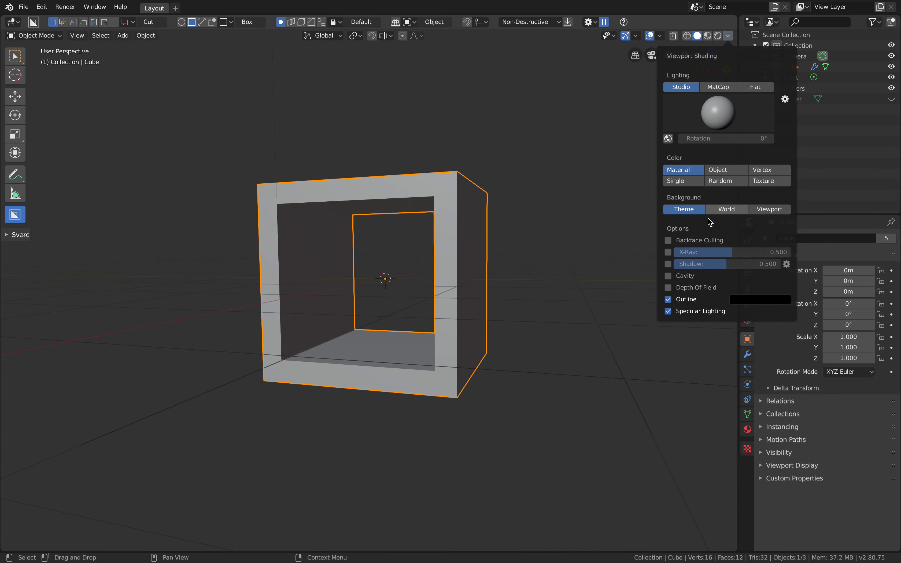
pyautogui.click(669, 275)
pyautogui.moveTo(517, 278)
pyautogui.mouseDown(button='middle')
pyautogui.moveTo(497, 286)
pyautogui.moveTo(460, 267)
pyautogui.moveTo(547, 188)
pyautogui.mouseUp(button='middle')
pyautogui.click(730, 36)
# - Box-cut two wide rectangular windows, one above the other, through one side wall of the hollow cube
pyautogui.moveTo(532, 236)
pyautogui.mouseDown(button='middle')
pyautogui.moveTo(551, 257)
pyautogui.moveTo(579, 254)
pyautogui.moveTo(497, 258)
pyautogui.mouseUp(button='middle')
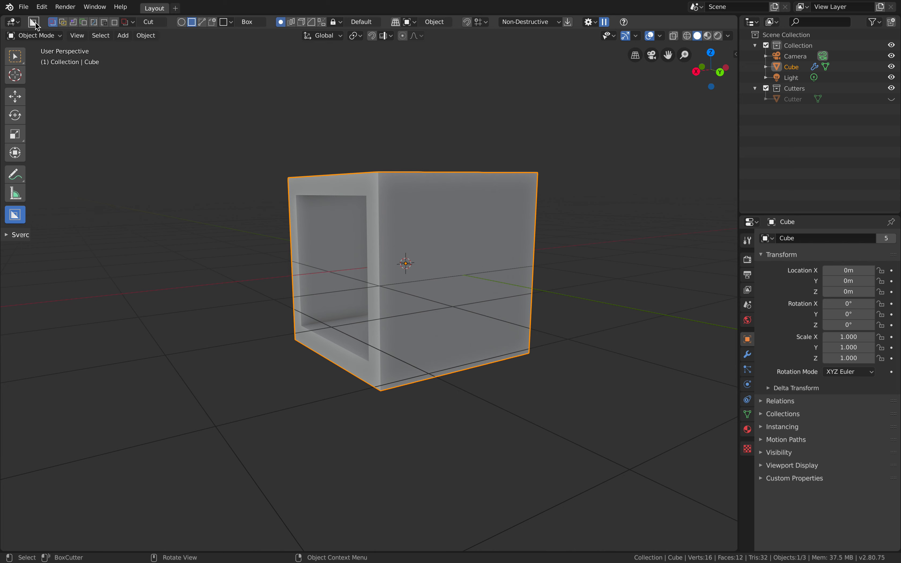
pyautogui.moveTo(391, 208); pyautogui.dragTo(527, 257)
pyautogui.click(505, 246)
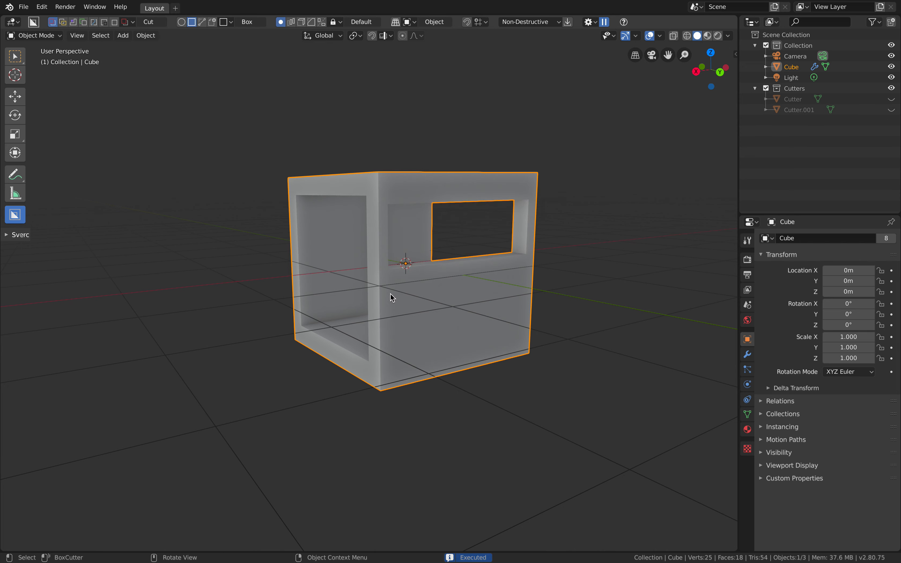
pyautogui.moveTo(391, 288)
pyautogui.mouseDown()
pyautogui.moveTo(425, 322)
pyautogui.moveTo(517, 318)
pyautogui.mouseUp()
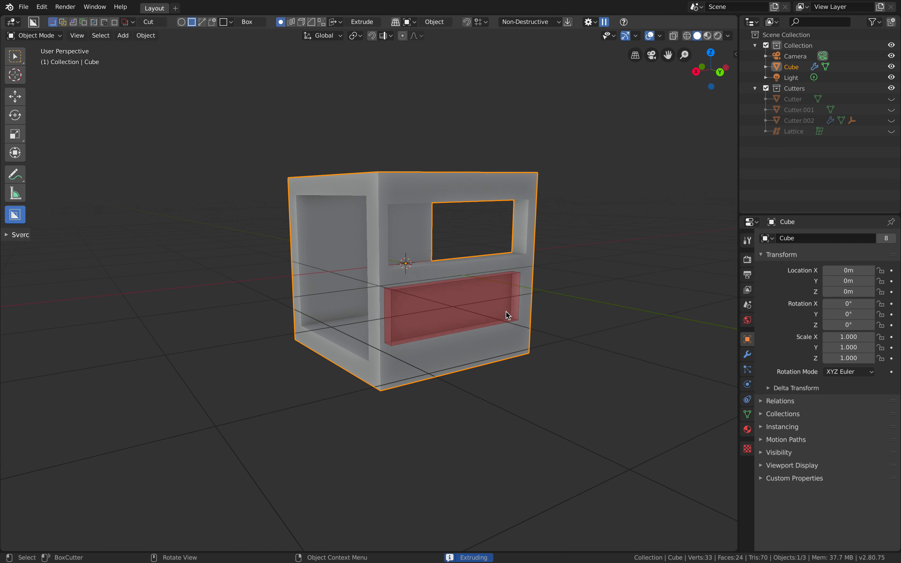
pyautogui.click(497, 310)
# - Box-cut two shallow recesses into the hollow cube's floor: a long one beside the windowed wall and one at the front edge
pyautogui.moveTo(368, 325)
pyautogui.mouseDown(button='middle')
pyautogui.moveTo(442, 339)
pyautogui.moveTo(412, 304)
pyautogui.mouseUp(button='middle')
pyautogui.moveTo(410, 300); pyautogui.dragTo(471, 346)
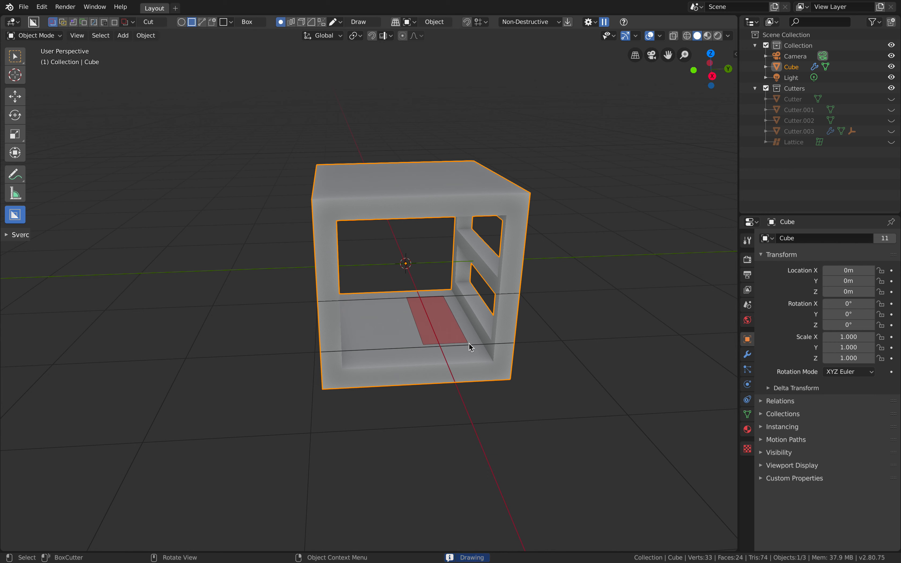
pyautogui.click(479, 364)
pyautogui.moveTo(349, 349); pyautogui.dragTo(427, 375)
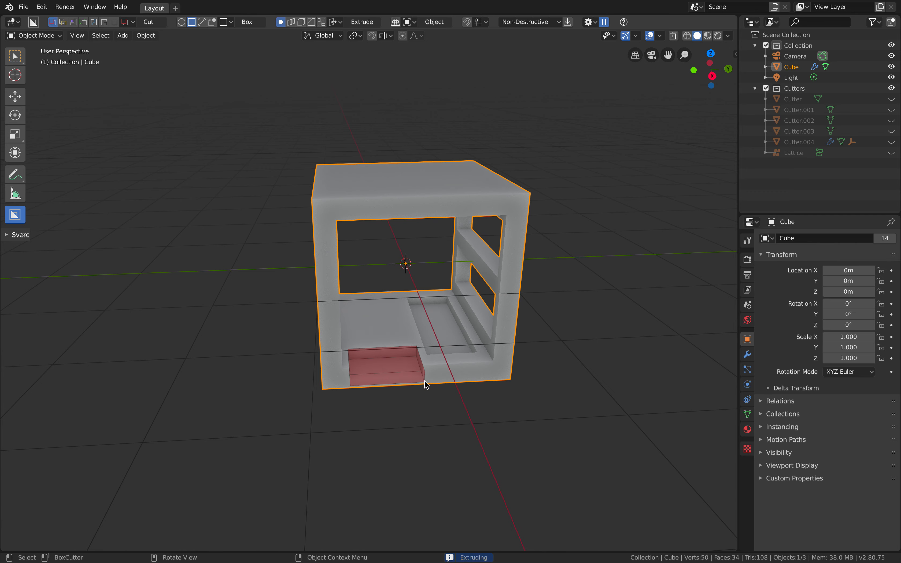
pyautogui.click(424, 381)
# - Box-cut two small rectangular windows, one above the other, through the opposite, still solid side wall
pyautogui.moveTo(425, 388); pyautogui.dragTo(337, 254, button='middle')
pyautogui.scroll(2, 412, 373)
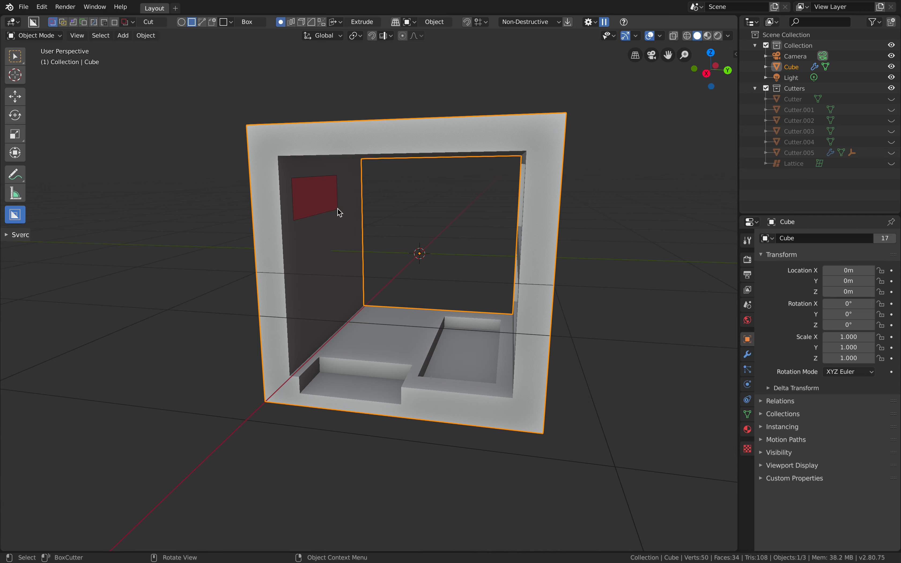
pyautogui.moveTo(339, 212); pyautogui.dragTo(339, 212)
pyautogui.click(314, 231)
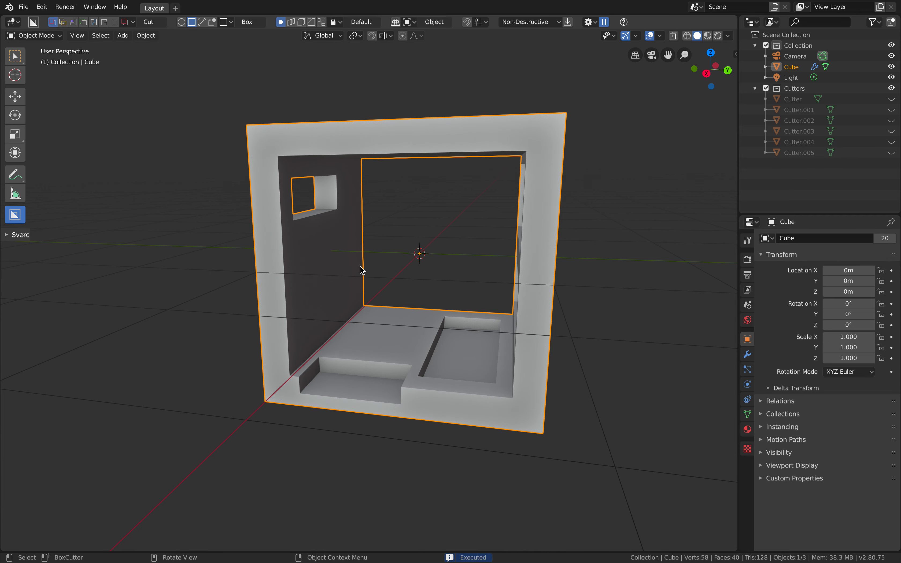
pyautogui.moveTo(361, 270); pyautogui.dragTo(318, 257, button='middle')
pyautogui.moveTo(318, 258); pyautogui.dragTo(368, 261)
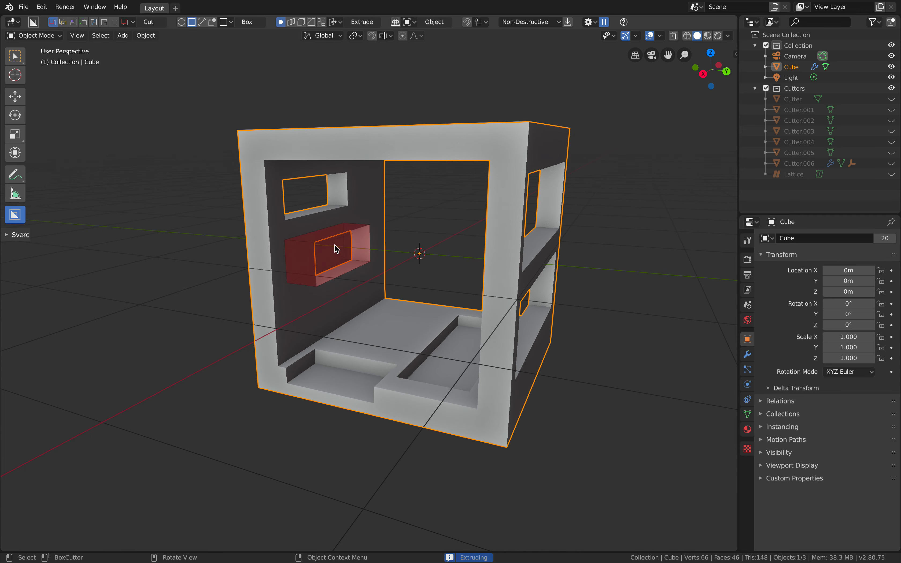
pyautogui.click(338, 239)
pyautogui.moveTo(337, 239); pyautogui.dragTo(376, 284, button='middle')
pyautogui.scroll(-2, 375, 283)
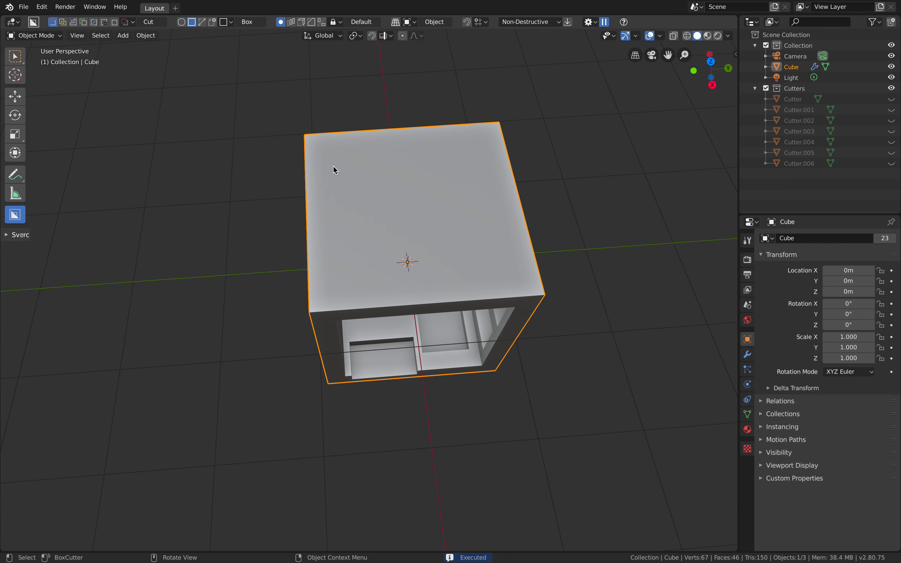
# - Box-cut a wide square recess into the cube's top face and a slightly smaller opening inside it through the roof
pyautogui.moveTo(335, 170)
pyautogui.mouseDown()
pyautogui.moveTo(448, 252)
pyautogui.moveTo(523, 279)
pyautogui.mouseUp()
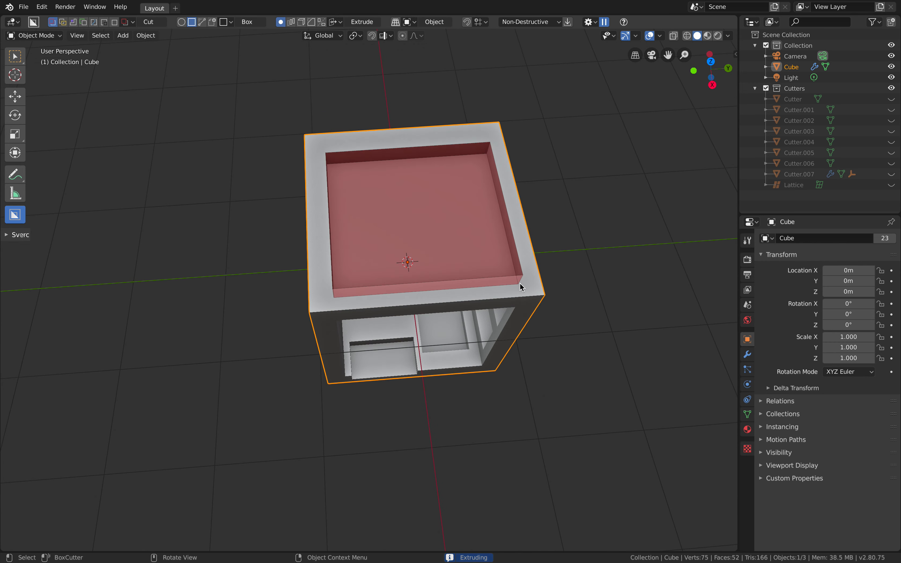
pyautogui.click(520, 281)
pyautogui.moveTo(339, 173); pyautogui.dragTo(500, 267)
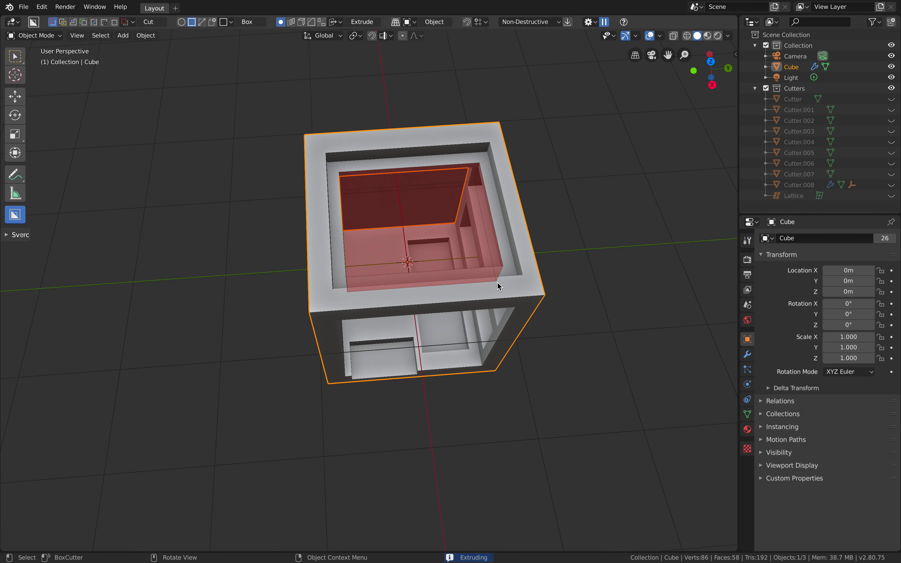
pyautogui.click(464, 253)
pyautogui.moveTo(464, 253); pyautogui.dragTo(464, 243, button='middle')
pyautogui.scroll(1, 452, 241)
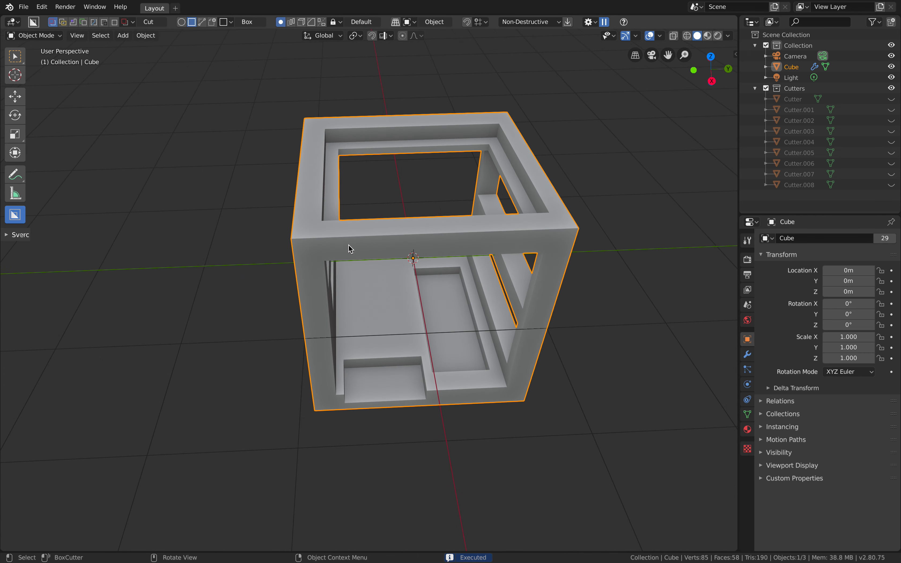
# - Box-cut a long shallow notch along the top front edge of the cube's front beam
pyautogui.moveTo(345, 245)
pyautogui.mouseDown()
pyautogui.moveTo(389, 232)
pyautogui.moveTo(533, 222)
pyautogui.mouseUp()
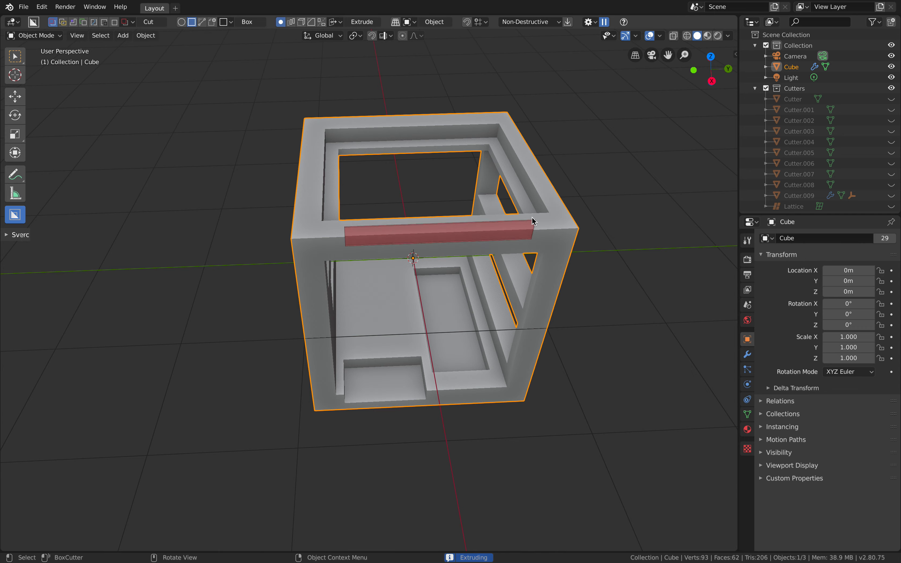
pyautogui.click(439, 231)
pyautogui.moveTo(438, 231)
pyautogui.mouseDown(button='middle')
pyautogui.moveTo(467, 221)
pyautogui.moveTo(450, 217)
pyautogui.mouseUp(button='middle')
pyautogui.hotkey('alt', 'a')
pyautogui.moveTo(431, 251); pyautogui.dragTo(298, 281, button='middle')
pyautogui.click(499, 285)
pyautogui.scroll(3, 392, 282)
pyautogui.moveTo(392, 281); pyautogui.dragTo(340, 319, button='middle')
pyautogui.scroll(-5, 368, 305)
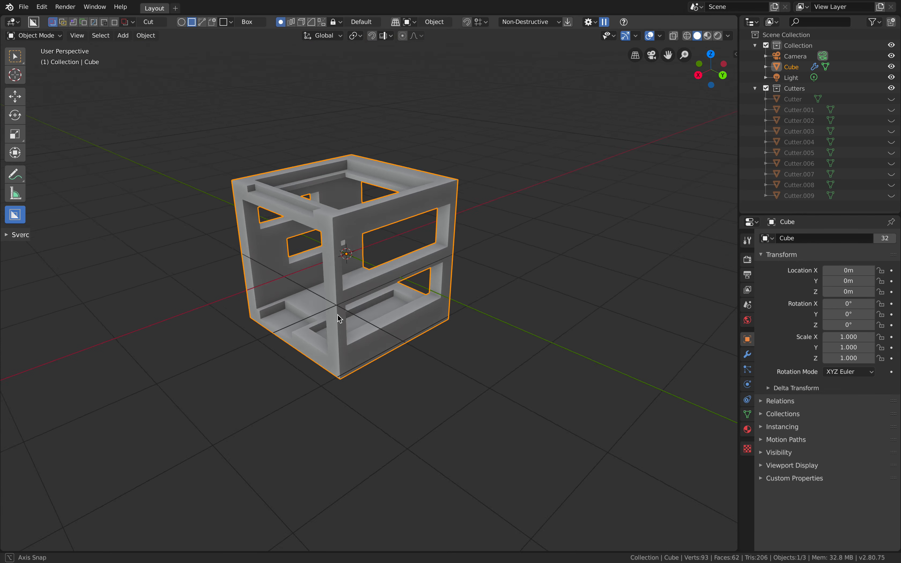
pyautogui.scroll(2, 358, 306)
# - Apply all of the cube's Boolean modifiers
pyautogui.click(747, 354)
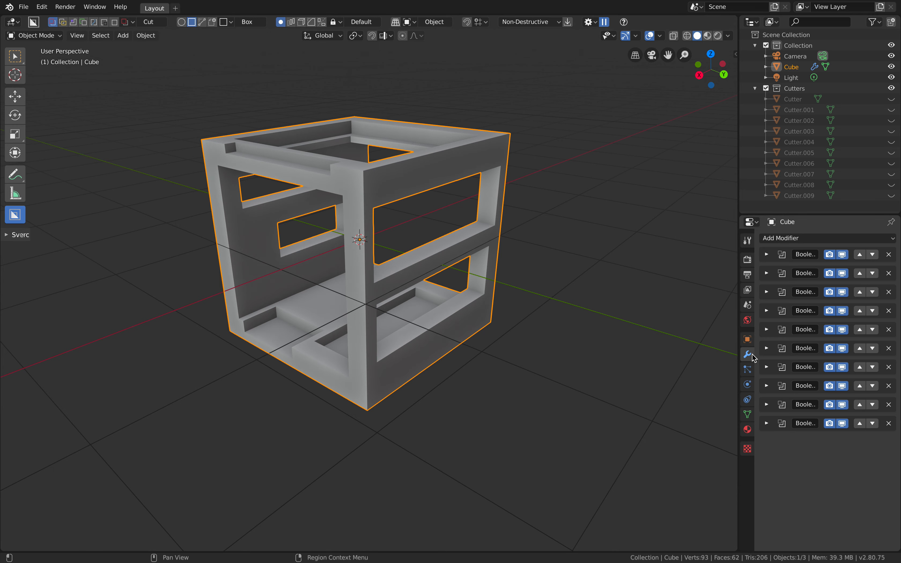
pyautogui.moveTo(585, 258); pyautogui.dragTo(587, 257, button='middle')
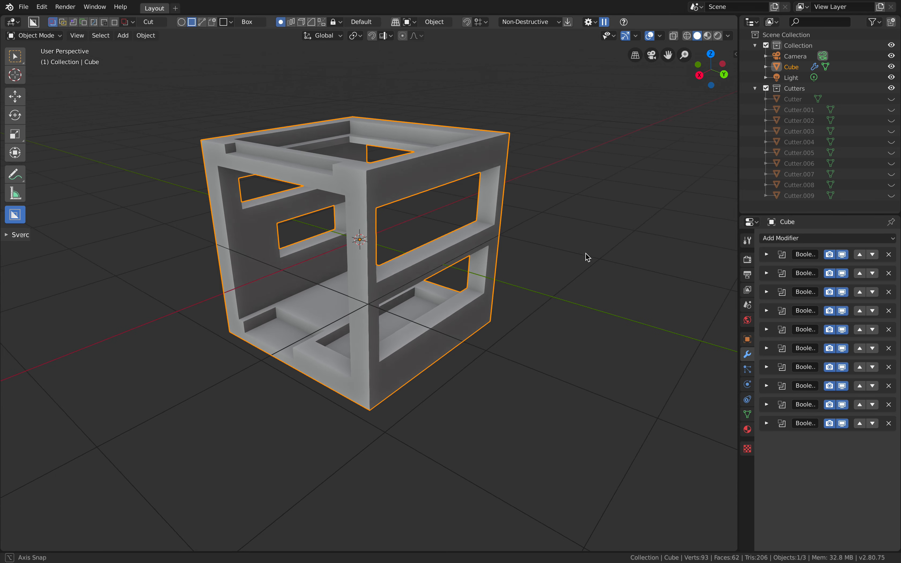
pyautogui.click(569, 22)
pyautogui.moveTo(535, 175); pyautogui.dragTo(419, 244, button='middle')
# - Add a Remesh modifier to the cube and set its mode to Blocks
pyautogui.click(769, 240)
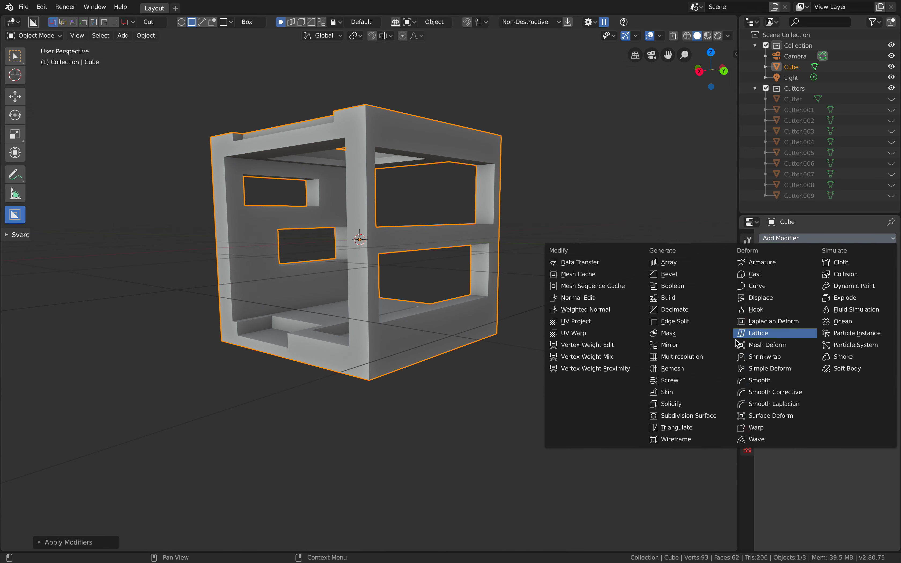
pyautogui.click(712, 368)
pyautogui.moveTo(707, 371); pyautogui.dragTo(581, 303, button='middle')
pyautogui.click(817, 287)
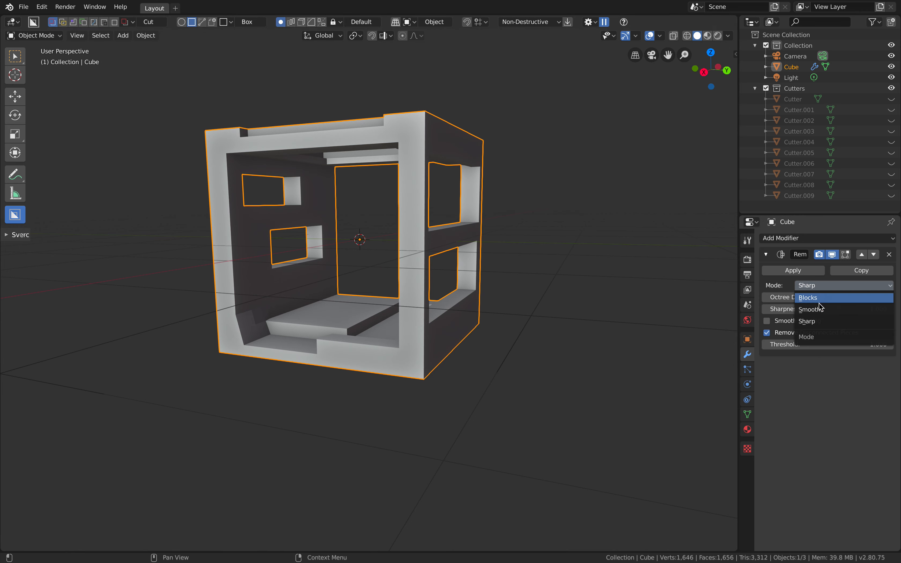
pyautogui.click(821, 298)
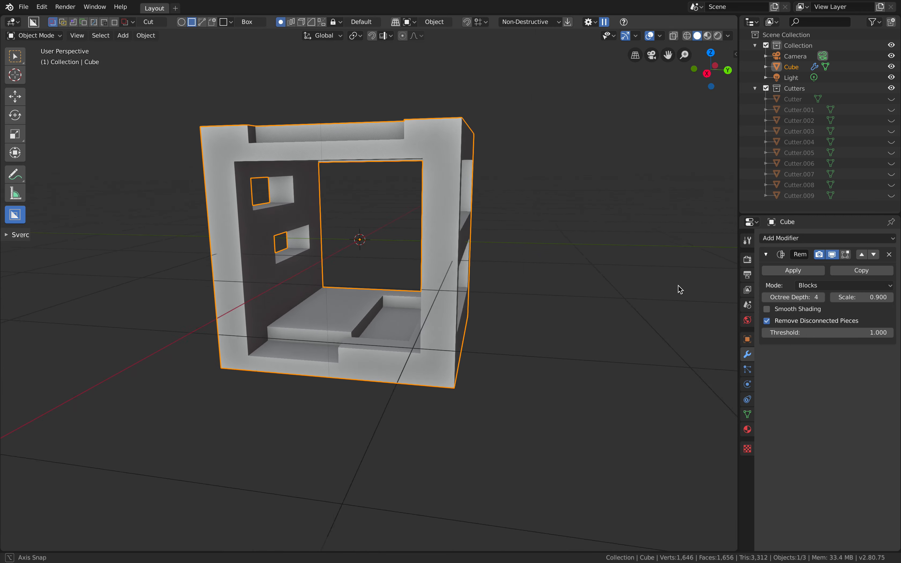
# - Add a Subdivision Surface modifier and raise the Remesh octree depth to 5
pyautogui.click(774, 239)
pyautogui.click(689, 416)
pyautogui.moveTo(553, 364); pyautogui.dragTo(596, 365, button='middle')
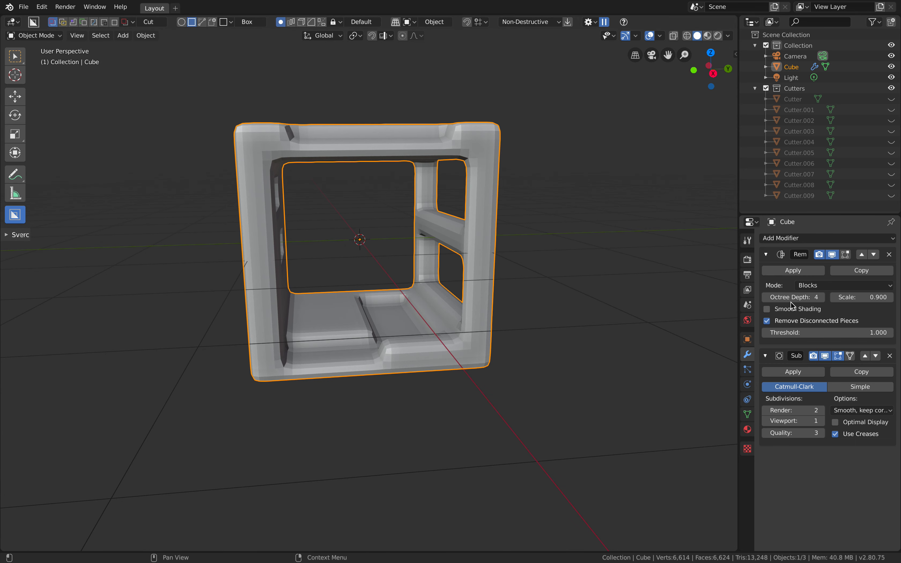
pyautogui.moveTo(793, 298); pyautogui.dragTo(793, 298)
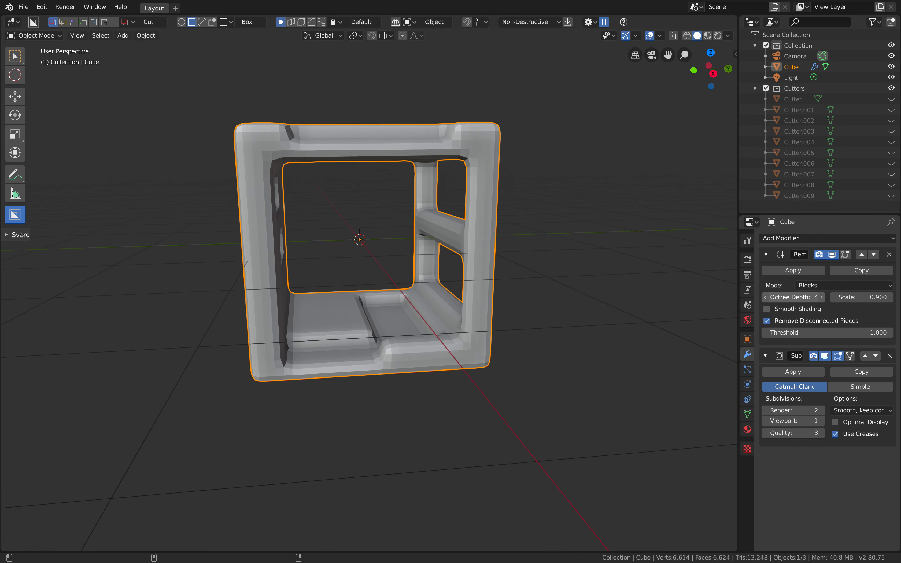
pyautogui.click(821, 298)
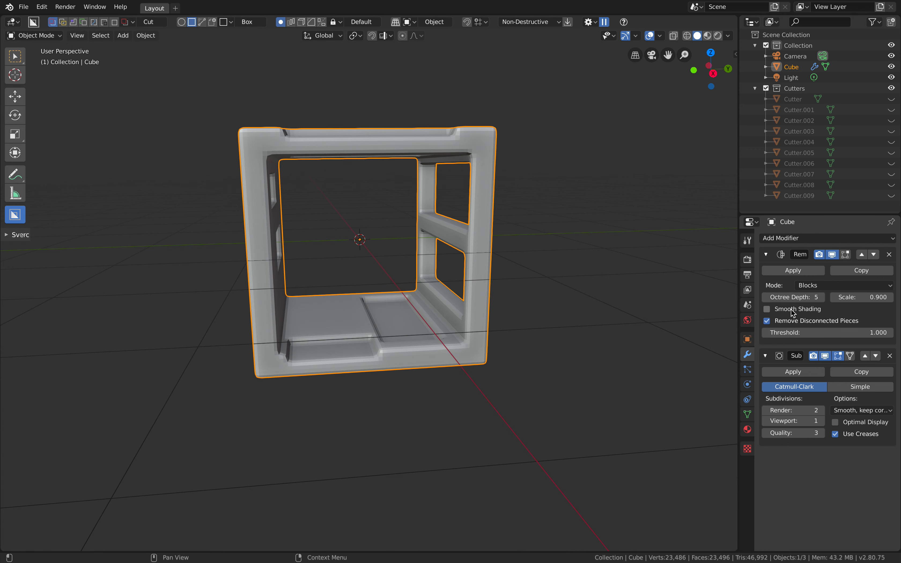
# - Apply the Remesh and Subdivision Surface modifiers to the cube
pyautogui.moveTo(558, 313); pyautogui.dragTo(362, 254, button='middle')
pyautogui.press('a')
pyautogui.press('a')
pyautogui.moveTo(237, 238); pyautogui.dragTo(484, 223, button='middle')
pyautogui.click(791, 271)
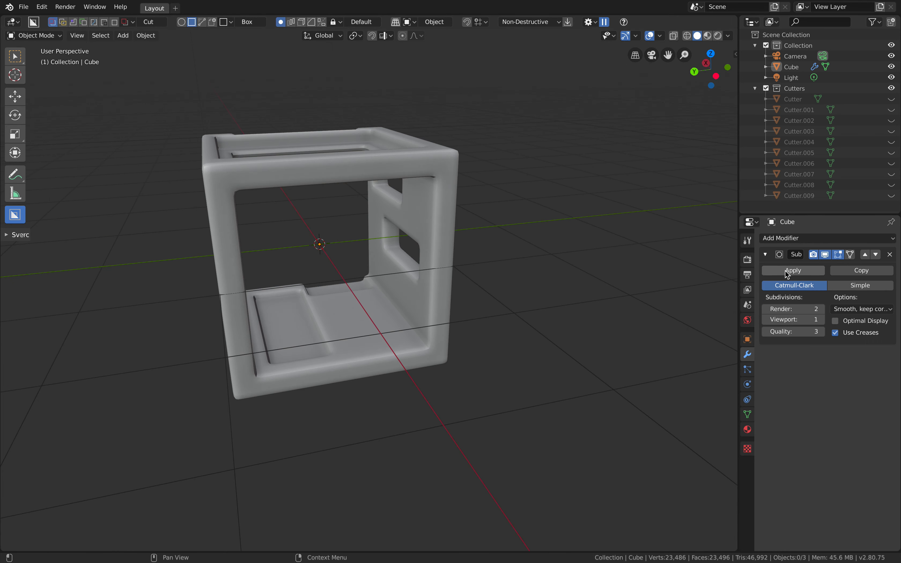
pyautogui.click(789, 270)
pyautogui.moveTo(595, 270); pyautogui.dragTo(495, 210, button='middle')
pyautogui.click(481, 216)
pyautogui.scroll(2, 489, 215)
pyautogui.scroll(-2, 499, 226)
pyautogui.moveTo(430, 213); pyautogui.dragTo(440, 213, button='middle')
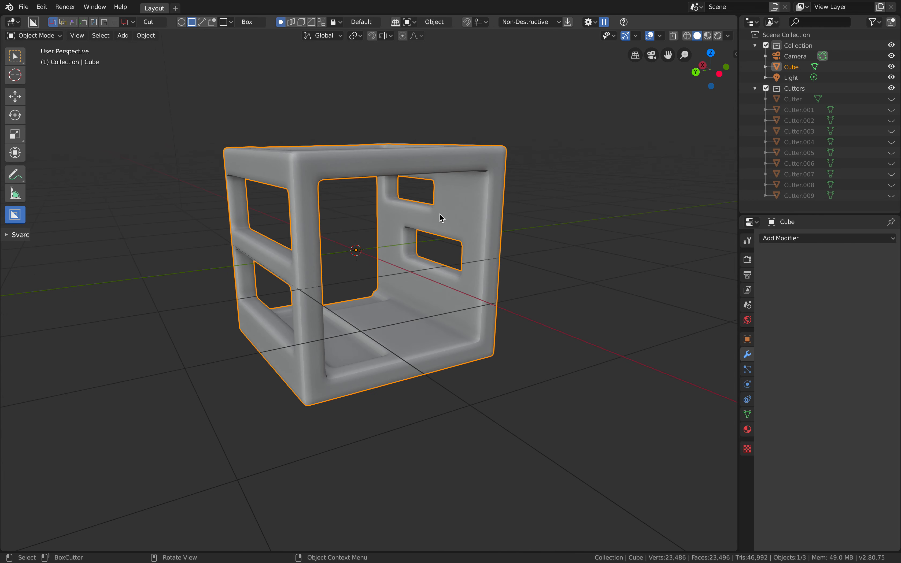
# - Switch the cube to Sculpt Mode with Dyntopo and roughen the upper inner corners beside the small-windowed wall using the SculptDraw brush
pyautogui.scroll(1, 395, 205)
pyautogui.click(52, 36)
pyautogui.click(53, 69)
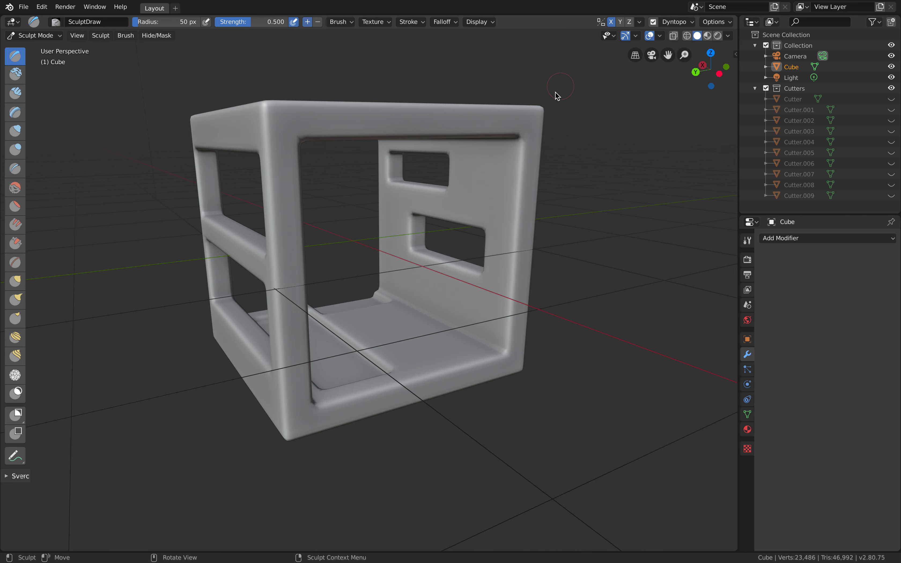
pyautogui.moveTo(556, 92); pyautogui.dragTo(559, 98, button='middle')
pyautogui.moveTo(507, 155); pyautogui.dragTo(505, 139, button='middle')
pyautogui.moveTo(512, 138); pyautogui.dragTo(471, 152)
pyautogui.moveTo(471, 155); pyautogui.dragTo(475, 154, button='middle')
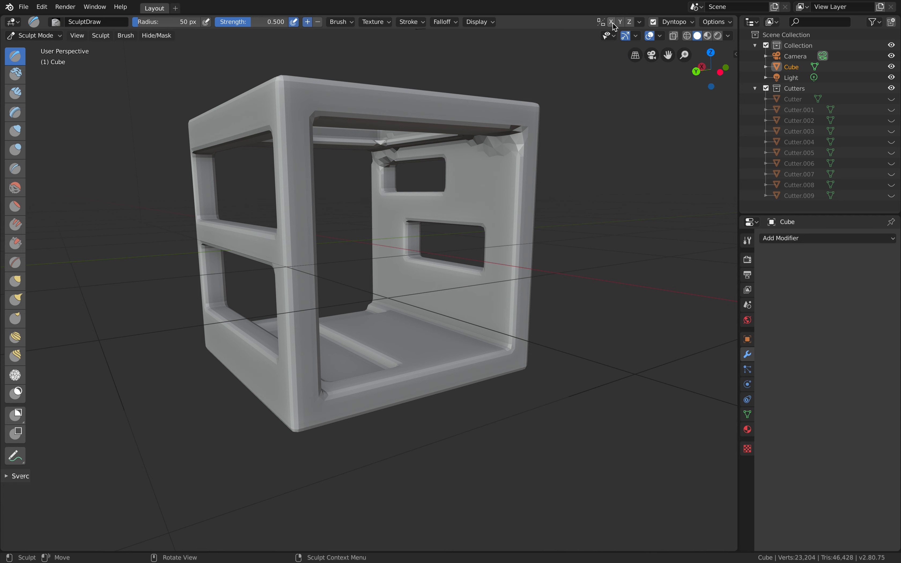
# - Turn off X mirroring and roughen the small-windowed wall's inner edge, the opposite post and the floor with SculptDraw strokes
pyautogui.moveTo(486, 192)
pyautogui.mouseDown()
pyautogui.moveTo(502, 255)
pyautogui.moveTo(499, 188)
pyautogui.mouseUp()
pyautogui.moveTo(513, 257); pyautogui.dragTo(516, 268)
pyautogui.moveTo(516, 267); pyautogui.dragTo(466, 296, button='middle')
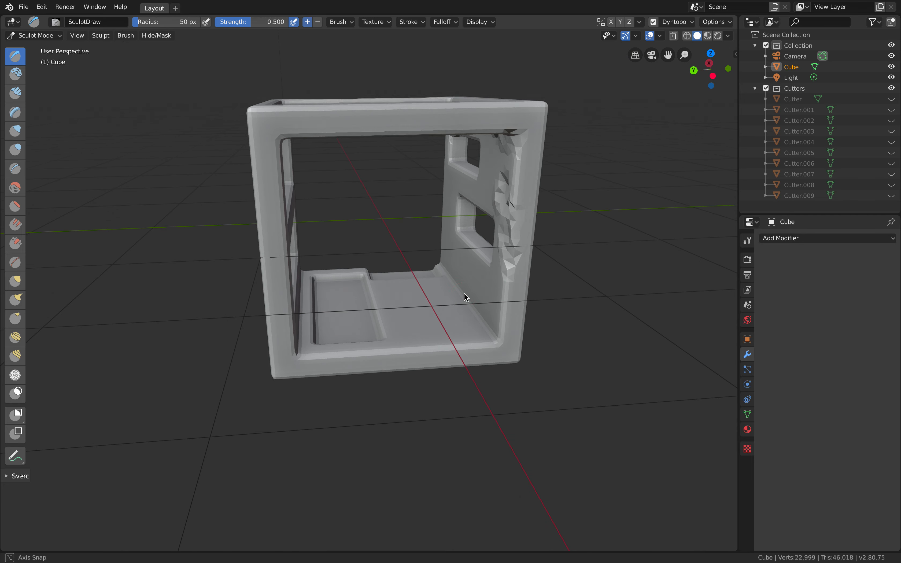
pyautogui.moveTo(428, 309); pyautogui.dragTo(429, 311)
pyautogui.moveTo(428, 311); pyautogui.dragTo(355, 308, button='middle')
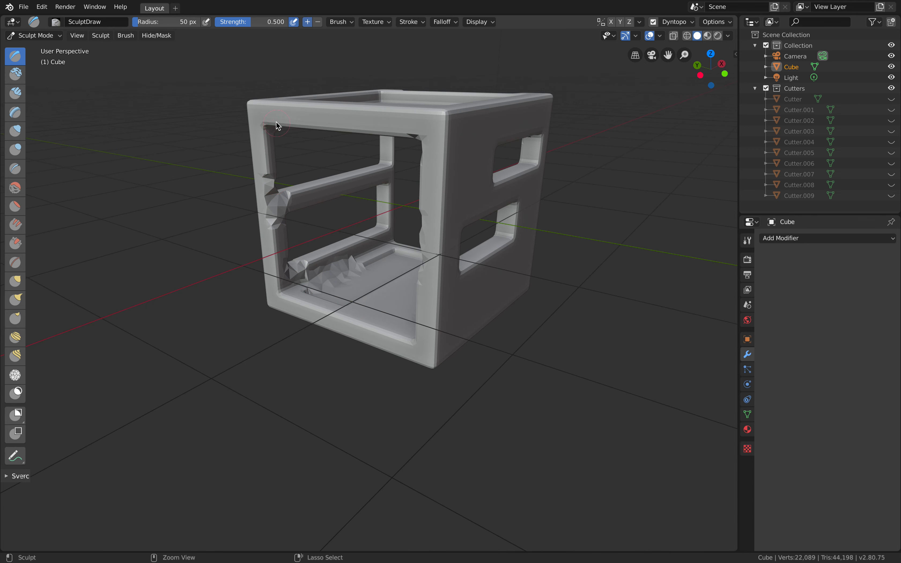
# - Roughen the back opening's upper and lower beams and the floor around the recesses with SculptDraw strokes
pyautogui.moveTo(466, 164); pyautogui.dragTo(505, 148, button='middle')
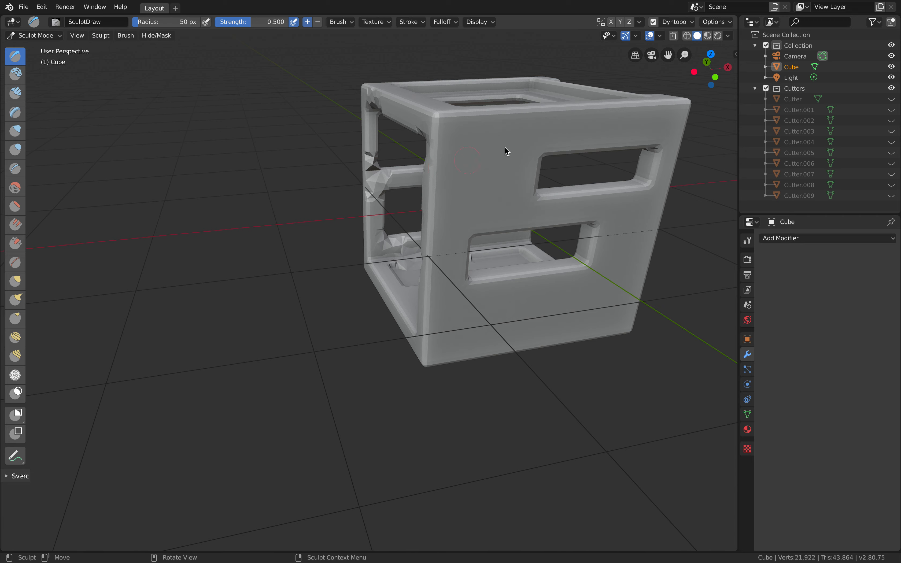
pyautogui.moveTo(545, 113); pyautogui.dragTo(545, 114)
pyautogui.moveTo(544, 114)
pyautogui.mouseDown(button='middle')
pyautogui.moveTo(457, 211)
pyautogui.moveTo(470, 194)
pyautogui.moveTo(447, 199)
pyautogui.moveTo(518, 355)
pyautogui.moveTo(479, 336)
pyautogui.mouseUp(button='middle')
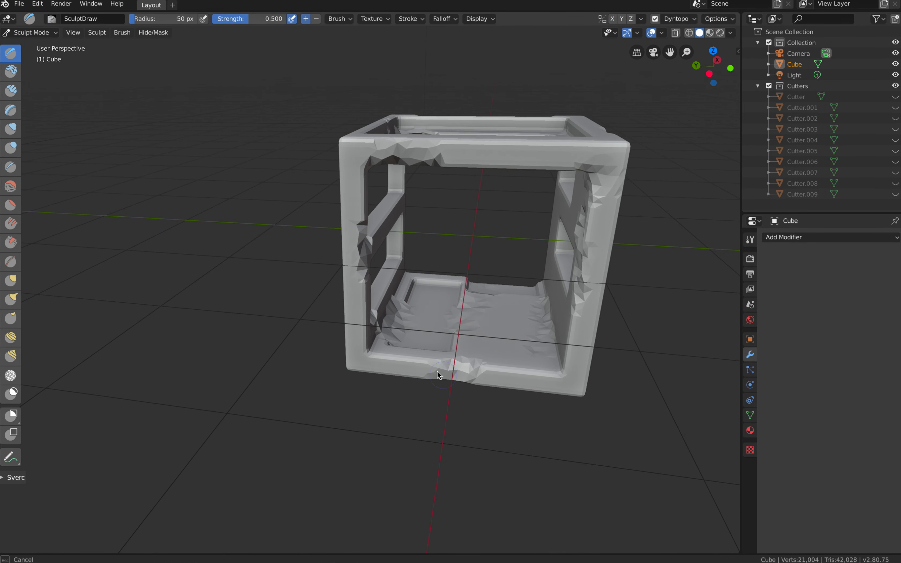
pyautogui.moveTo(446, 370)
pyautogui.mouseDown(button='middle')
pyautogui.moveTo(407, 362)
pyautogui.moveTo(458, 368)
pyautogui.moveTo(362, 357)
pyautogui.mouseUp(button='middle')
pyautogui.moveTo(465, 360)
pyautogui.mouseDown(button='middle')
pyautogui.moveTo(483, 358)
pyautogui.moveTo(403, 366)
pyautogui.moveTo(434, 380)
pyautogui.moveTo(409, 400)
pyautogui.moveTo(427, 344)
pyautogui.mouseUp(button='middle')
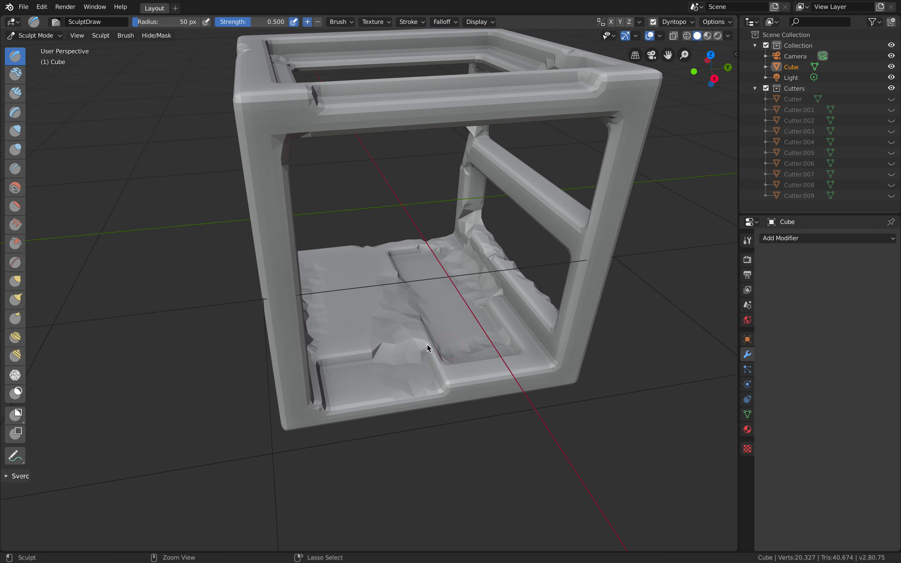
pyautogui.moveTo(365, 320); pyautogui.dragTo(411, 307, button='middle')
pyautogui.scroll(5, 395, 312)
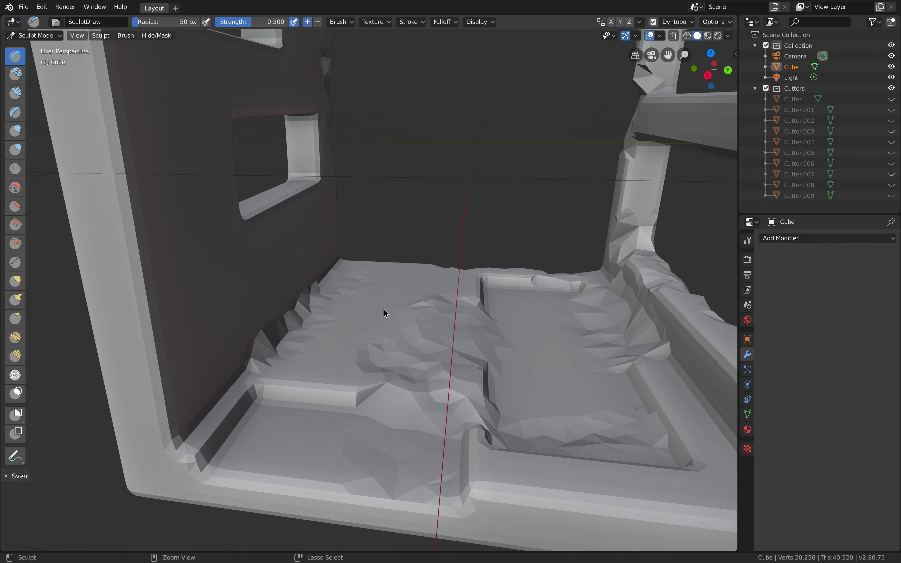
# - Roughen the wall around the small windows and the middle beam between the two wide windows
pyautogui.keyDown('ctrl'); pyautogui.moveTo(439, 377); pyautogui.dragTo(341, 353, button='middle'); pyautogui.keyUp('ctrl')
pyautogui.moveTo(318, 254); pyautogui.dragTo(342, 246, button='middle')
pyautogui.moveTo(272, 233); pyautogui.dragTo(327, 192, button='middle')
pyautogui.moveTo(281, 212)
pyautogui.mouseDown(button='middle')
pyautogui.moveTo(314, 212)
pyautogui.moveTo(372, 189)
pyautogui.moveTo(525, 270)
pyautogui.mouseUp(button='middle')
pyautogui.moveTo(503, 268); pyautogui.dragTo(472, 275)
pyautogui.scroll(-2, 476, 275)
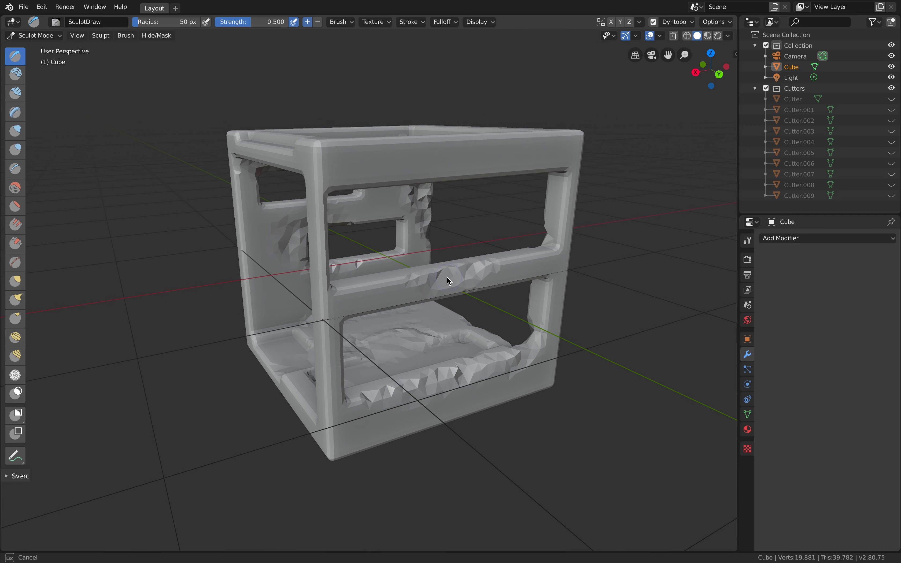
# - Carve chipped damage into the wide-windowed wall's upper edges and the notched top beam with inverted SculptDraw strokes
pyautogui.moveTo(479, 174)
pyautogui.keyDown('ctrl'); pyautogui.mouseDown()
pyautogui.moveTo(560, 175)
pyautogui.moveTo(565, 189)
pyautogui.mouseUp(); pyautogui.keyUp('ctrl')
pyautogui.moveTo(566, 189); pyautogui.dragTo(550, 204, button='middle')
pyautogui.keyDown('ctrl'); pyautogui.moveTo(550, 204); pyautogui.dragTo(540, 235); pyautogui.keyUp('ctrl')
pyautogui.scroll(-1, 505, 233)
pyautogui.scroll(-1, 505, 233)
pyautogui.moveTo(505, 233); pyautogui.dragTo(508, 253, button='middle')
pyautogui.keyDown('ctrl'); pyautogui.moveTo(462, 214); pyautogui.dragTo(423, 229); pyautogui.keyUp('ctrl')
pyautogui.moveTo(422, 229); pyautogui.dragTo(443, 235, button='middle')
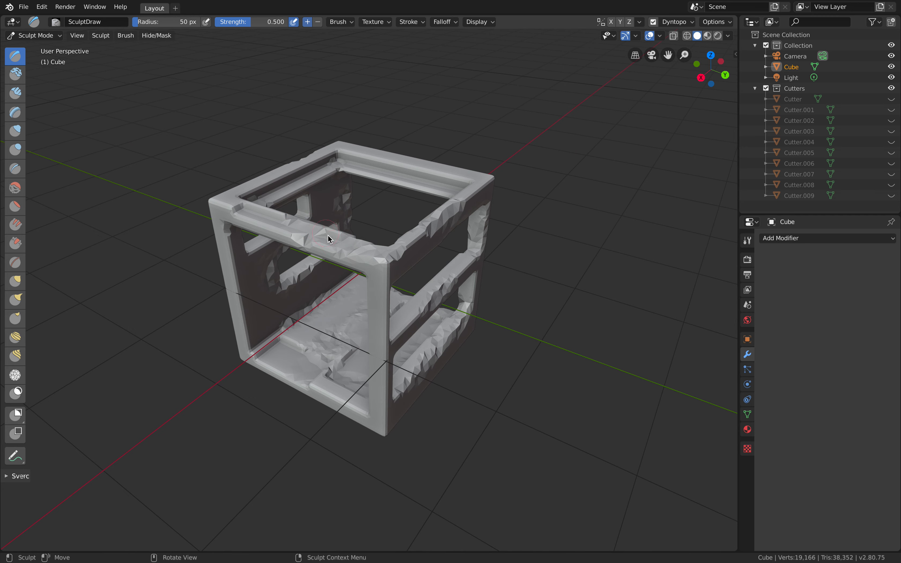
pyautogui.scroll(2, 369, 246)
pyautogui.moveTo(410, 258); pyautogui.dragTo(424, 295, button='middle')
pyautogui.moveTo(398, 391); pyautogui.dragTo(443, 339, button='middle')
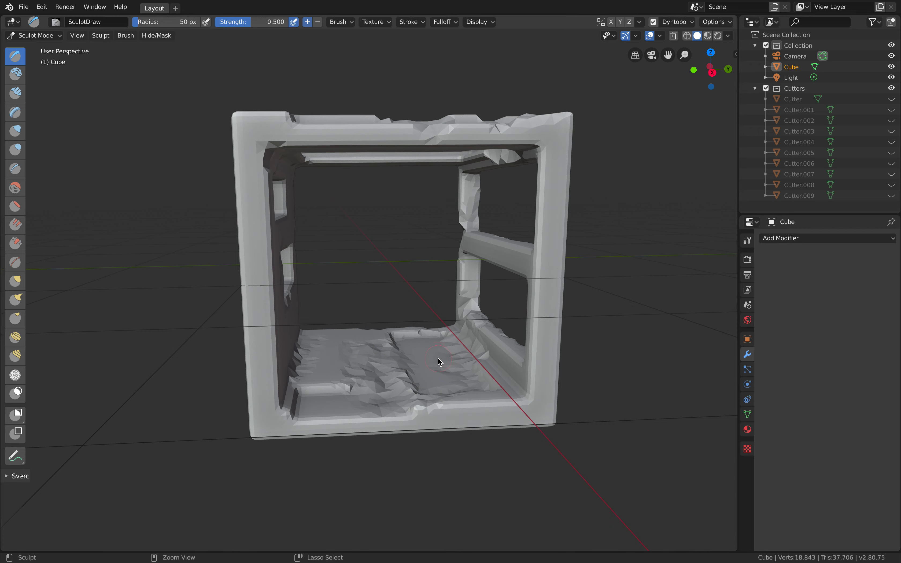
pyautogui.scroll(5, 438, 361)
pyautogui.scroll(-5, 413, 382)
pyautogui.moveTo(395, 352); pyautogui.dragTo(510, 355, button='middle')
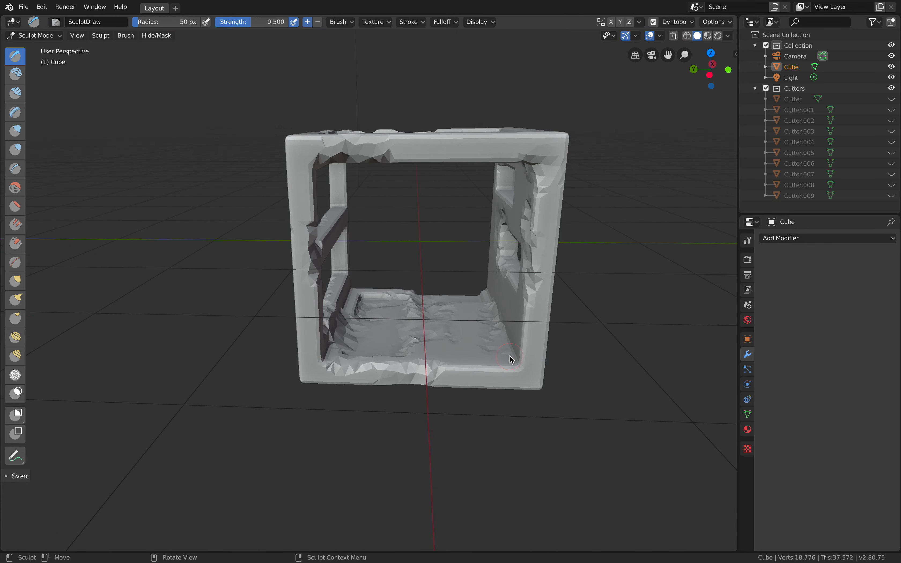
# - Return the sculpted cube to Object Mode, keeping it selected
pyautogui.click(40, 44)
pyautogui.click(32, 45)
pyautogui.click(273, 147)
pyautogui.moveTo(273, 147); pyautogui.dragTo(472, 231, button='middle')
pyautogui.click(318, 160)
pyautogui.moveTo(420, 212); pyautogui.dragTo(395, 219, button='middle')
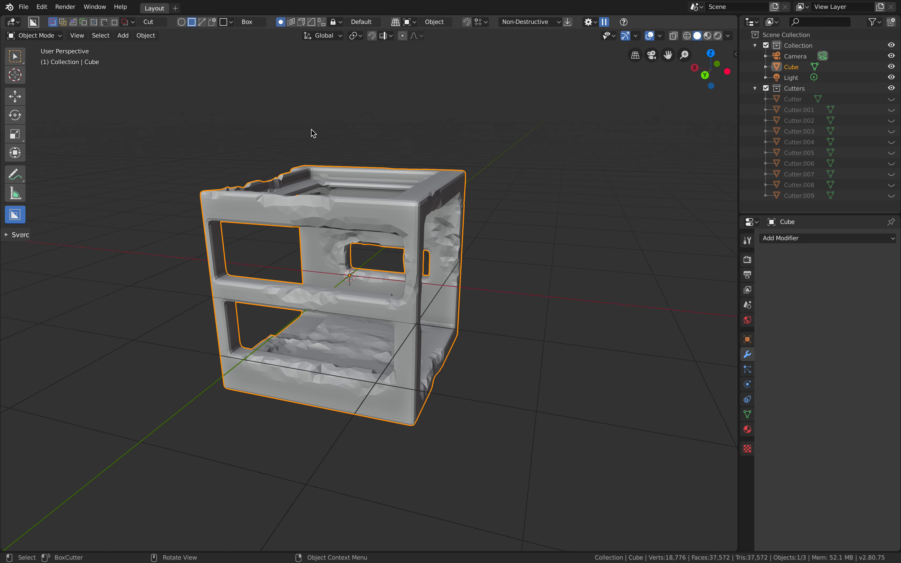
pyautogui.moveTo(391, 247); pyautogui.dragTo(508, 202, button='middle')
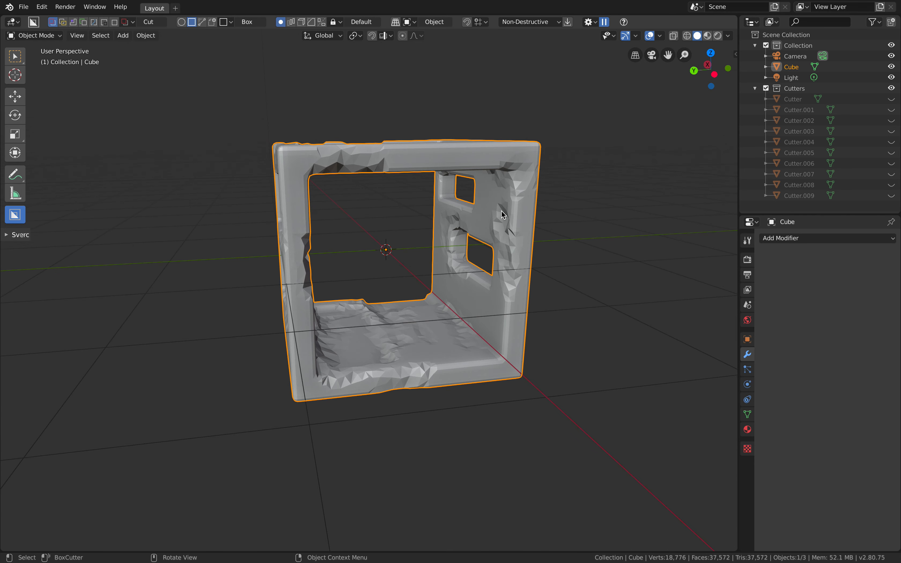
pyautogui.moveTo(521, 182); pyautogui.dragTo(444, 267, button='middle')
pyautogui.hotkey('alt', 'a')
pyautogui.click(434, 266)
pyautogui.moveTo(557, 303); pyautogui.dragTo(519, 276, button='middle')
pyautogui.hotkey('ctrl', 'Tab')
pyautogui.click(537, 288)
pyautogui.scroll(5, 574, 280)
pyautogui.scroll(-5, 518, 276)
pyautogui.hotkey('ctrl', 'Tab')
pyautogui.click(516, 276)
pyautogui.moveTo(518, 246); pyautogui.dragTo(518, 251, button='middle')
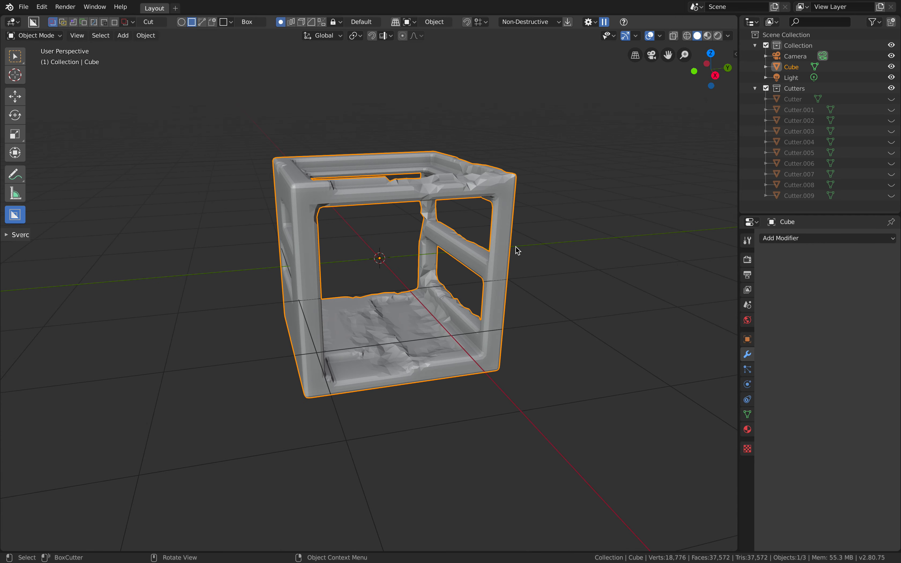
# - Unwrap the cube with Smart UV Project, using an angle limit of 66 and an island margin of 0
pyautogui.press('F3')
pyautogui.write('smart')
pyautogui.press('Return')
pyautogui.click(518, 321)
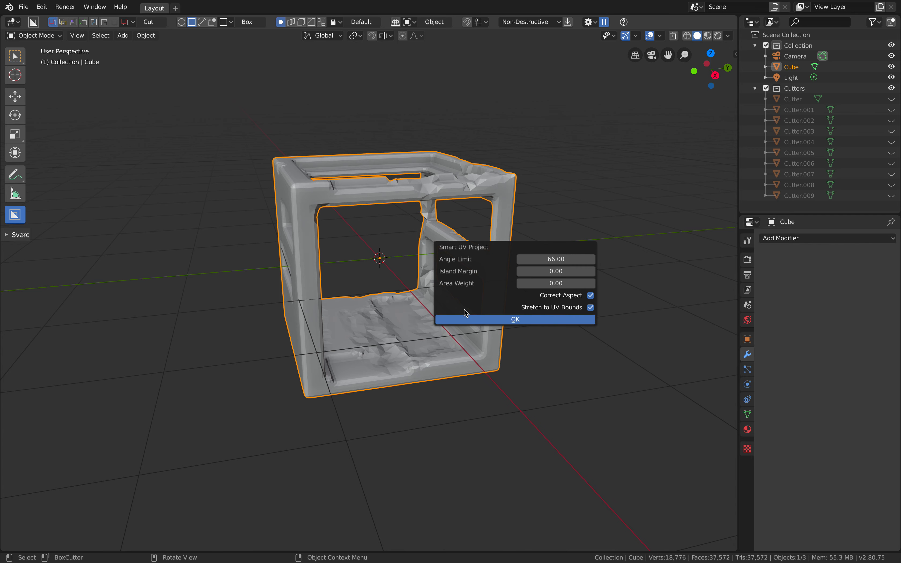
pyautogui.moveTo(467, 298); pyautogui.dragTo(427, 287, button='middle')
# - Remove the cube's existing material and assign a new one
pyautogui.click(748, 429)
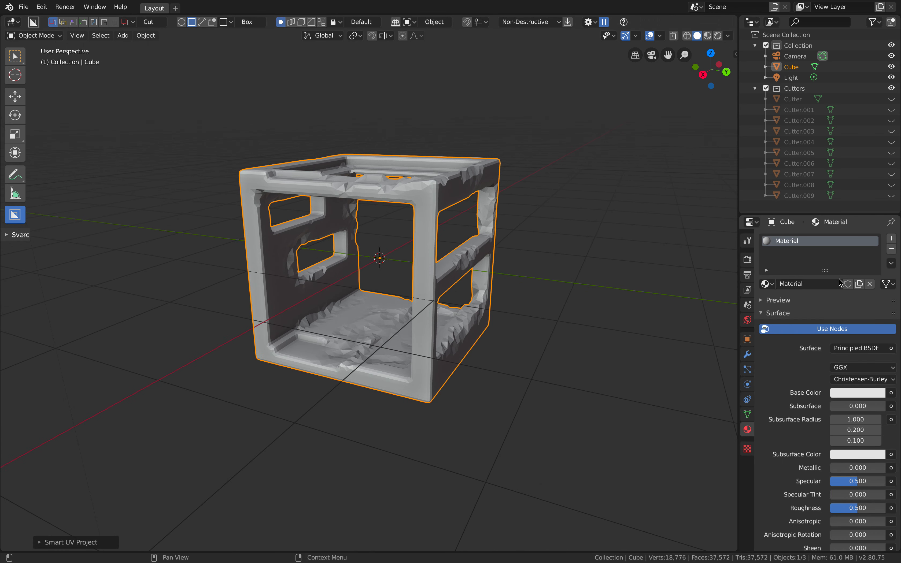
pyautogui.click(892, 249)
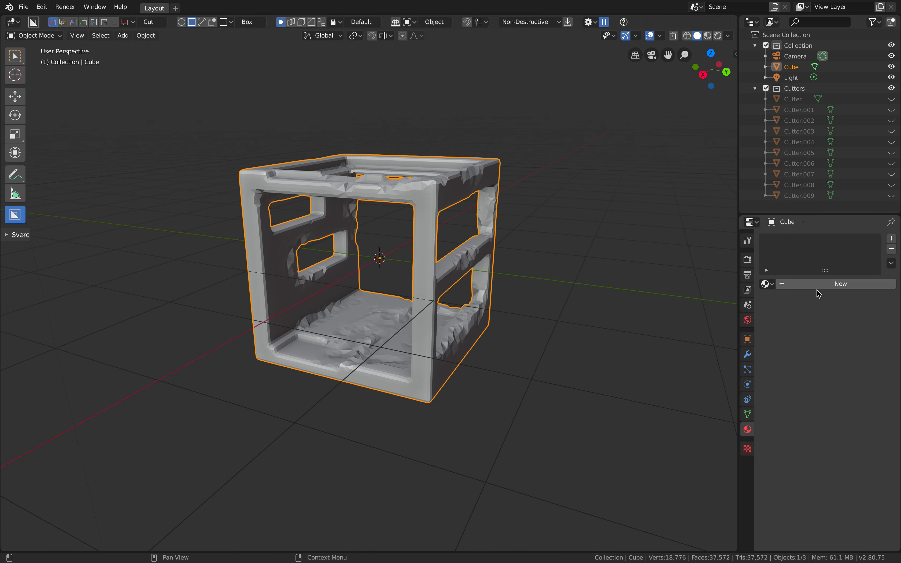
pyautogui.keyDown('shift'); pyautogui.moveTo(548, 188); pyautogui.dragTo(538, 226, button='middle'); pyautogui.keyUp('shift')
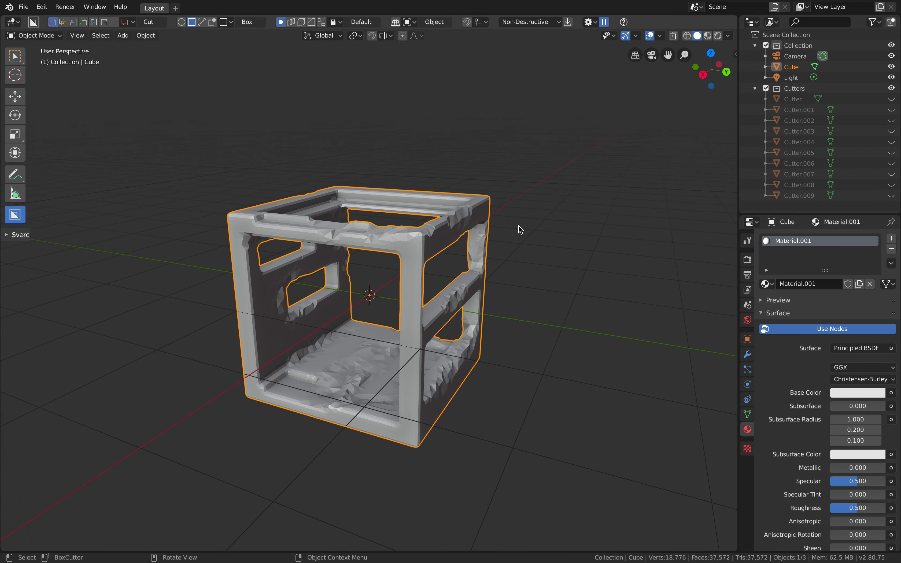
# - Save the project on the Desktop as meditative_boxcutter_001.blend
pyautogui.click(23, 7)
pyautogui.click(45, 90)
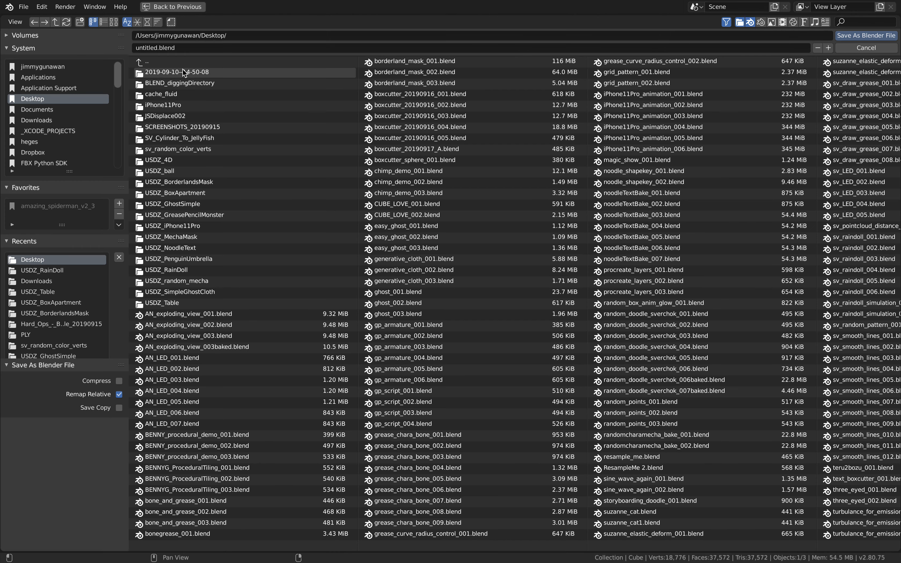
pyautogui.doubleClick(149, 46)
pyautogui.write('meditative_boxcutter')
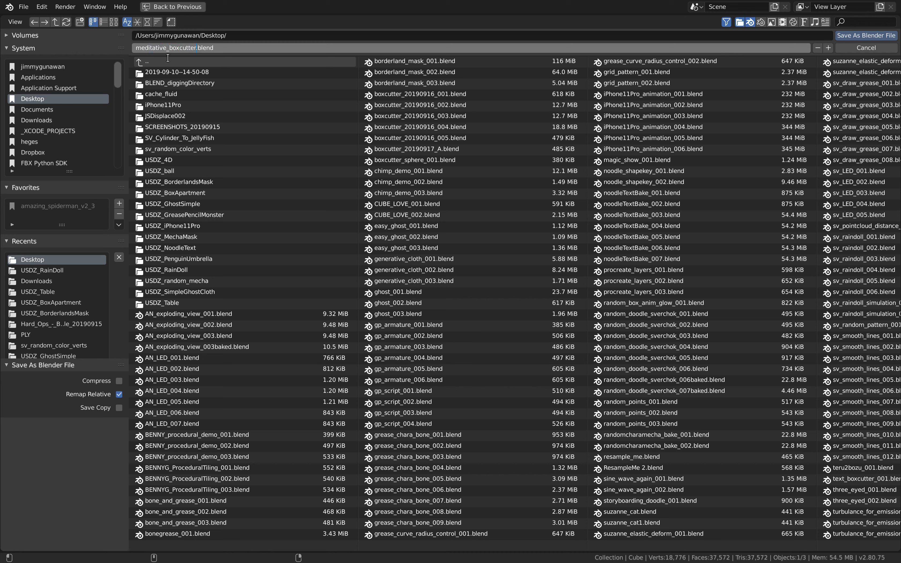
pyautogui.write('001')
pyautogui.press('Return')
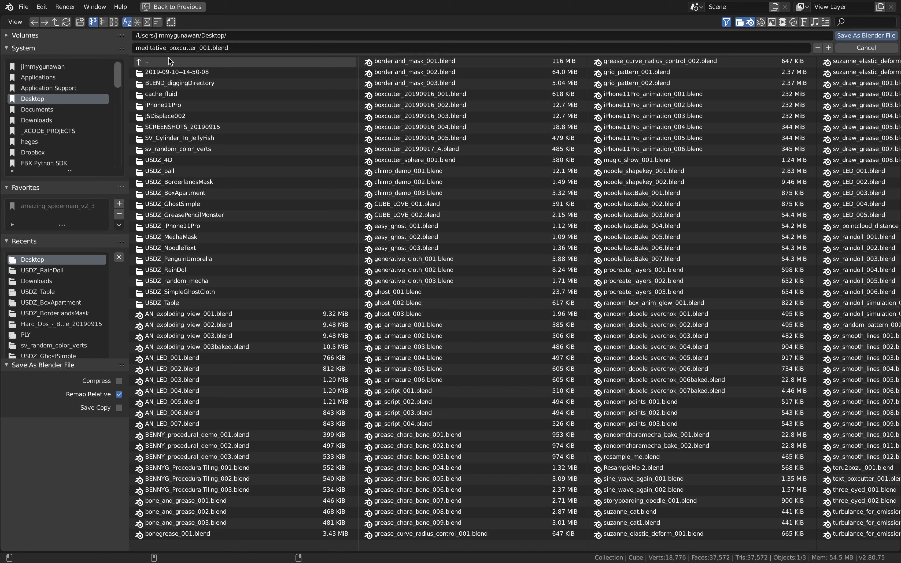
pyautogui.click(883, 38)
# - Split the 3D viewport into two stacked areas and turn the upper one into a Shader Editor
pyautogui.keyDown('shift'); pyautogui.moveTo(545, 159); pyautogui.dragTo(541, 192, button='middle'); pyautogui.keyUp('shift')
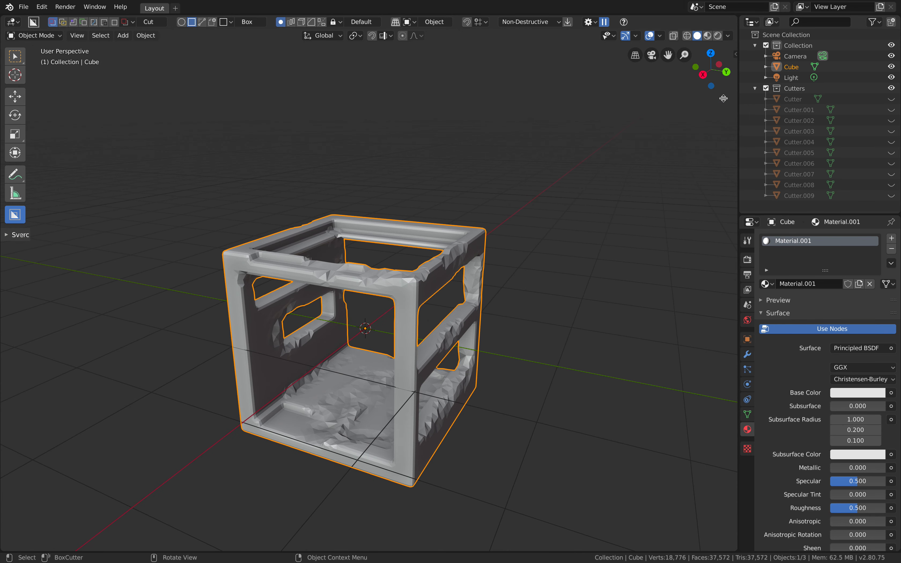
pyautogui.moveTo(733, 21); pyautogui.dragTo(708, 250)
pyautogui.click(14, 22)
pyautogui.click(44, 36)
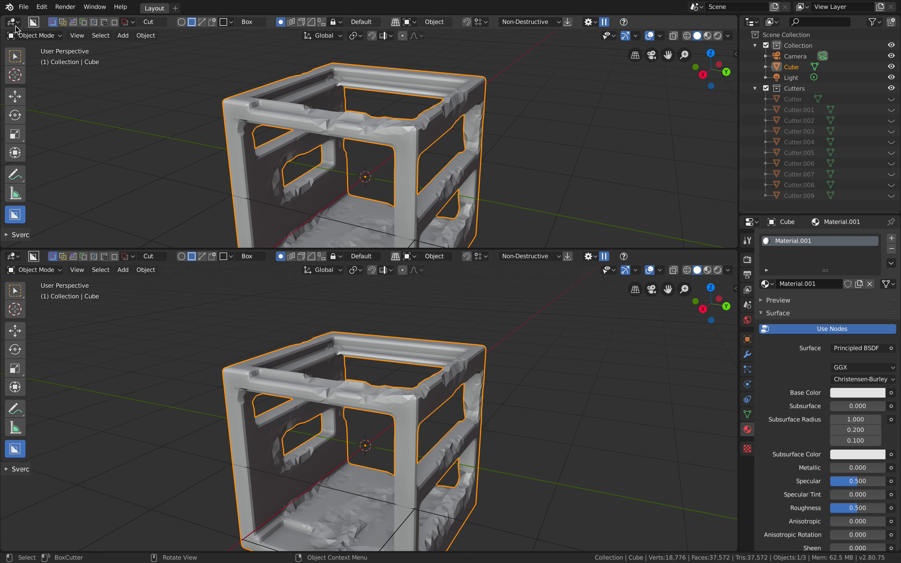
pyautogui.click(13, 22)
pyautogui.click(42, 146)
pyautogui.scroll(-7, 263, 159)
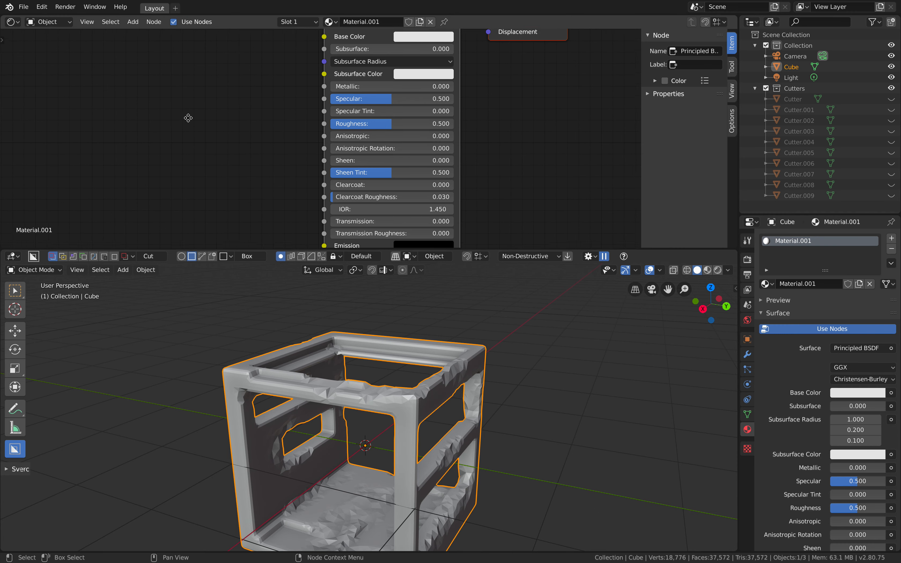
# - Add an Image Texture node beside the Principled BSDF in Material.001
pyautogui.moveTo(189, 116); pyautogui.dragTo(198, 136, button='middle')
pyautogui.hotkey('shift', 'a')
pyautogui.click(186, 125)
pyautogui.write('imag')
pyautogui.press('Return')
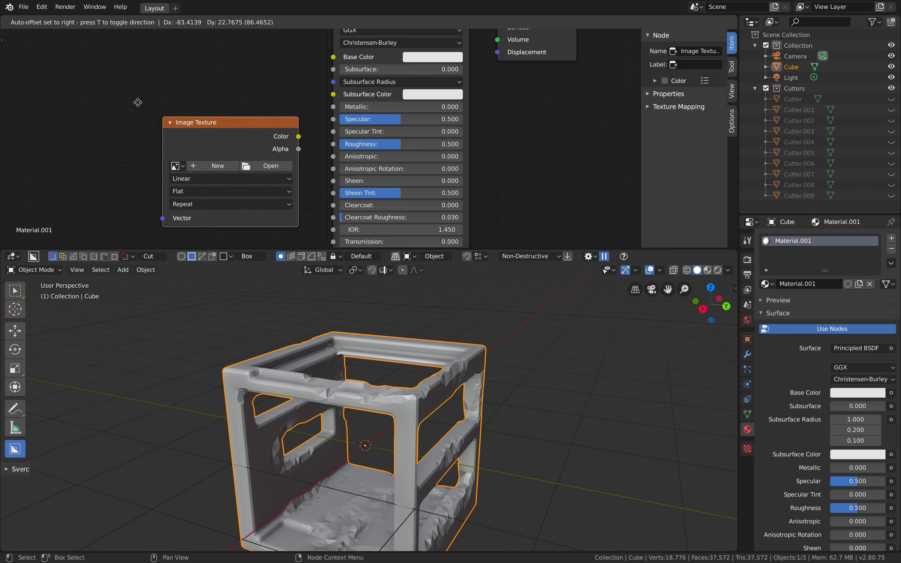
pyautogui.click(130, 80)
pyautogui.click(232, 127)
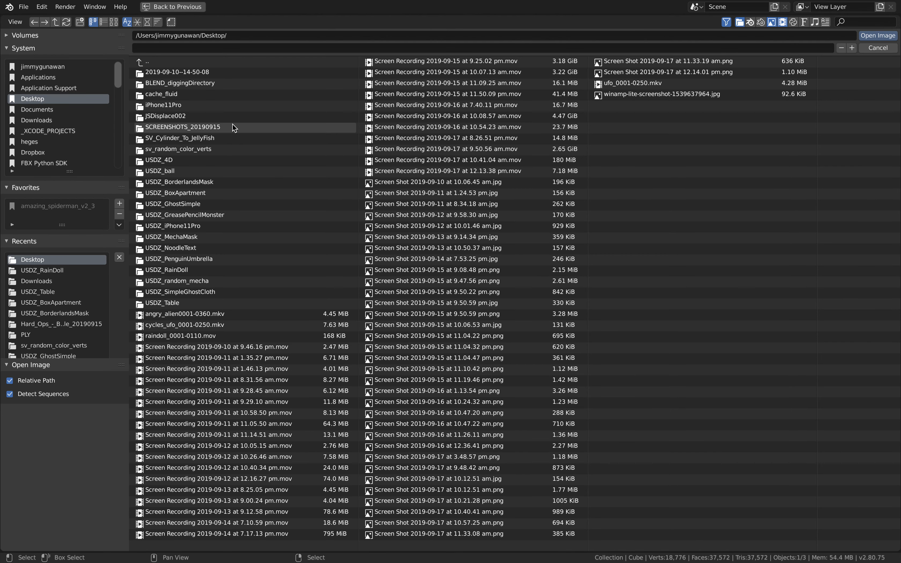
pyautogui.click(147, 23)
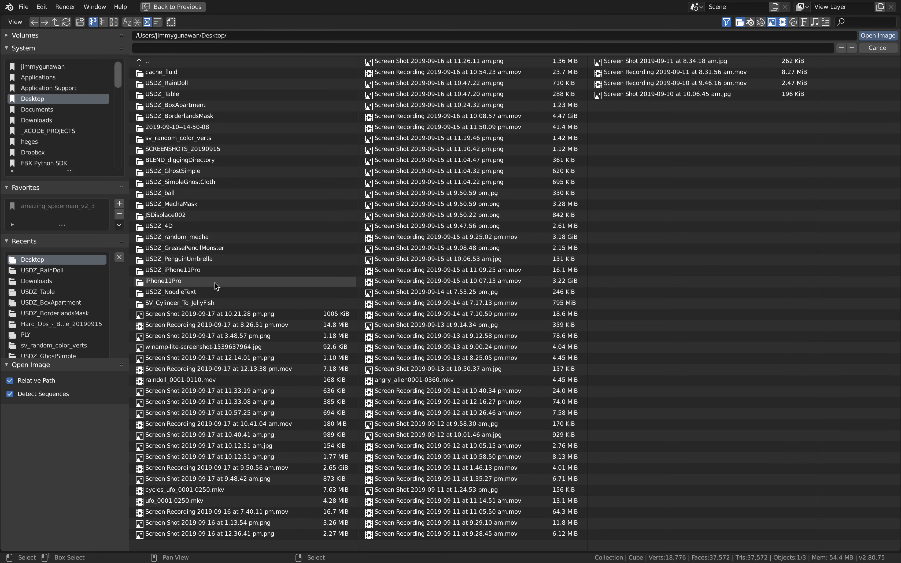
pyautogui.click(187, 215)
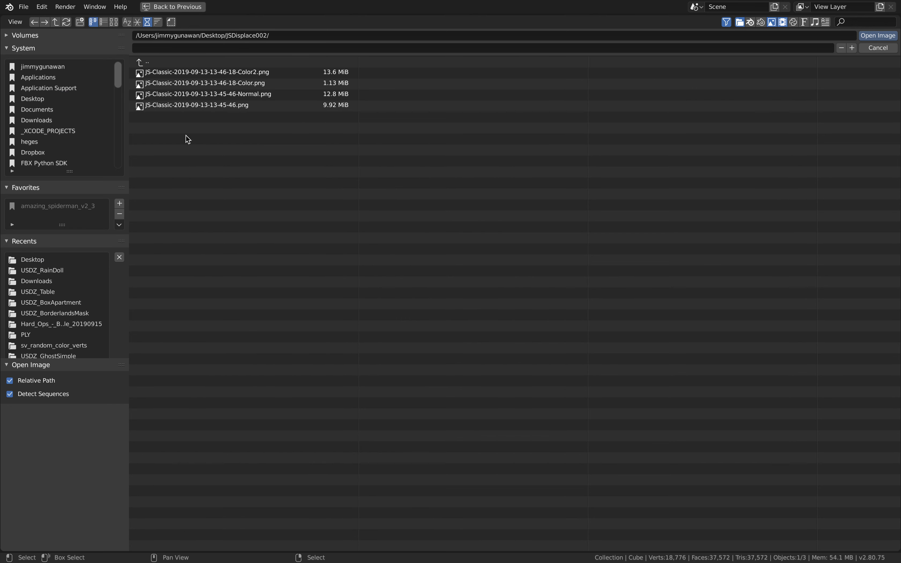
pyautogui.click(114, 22)
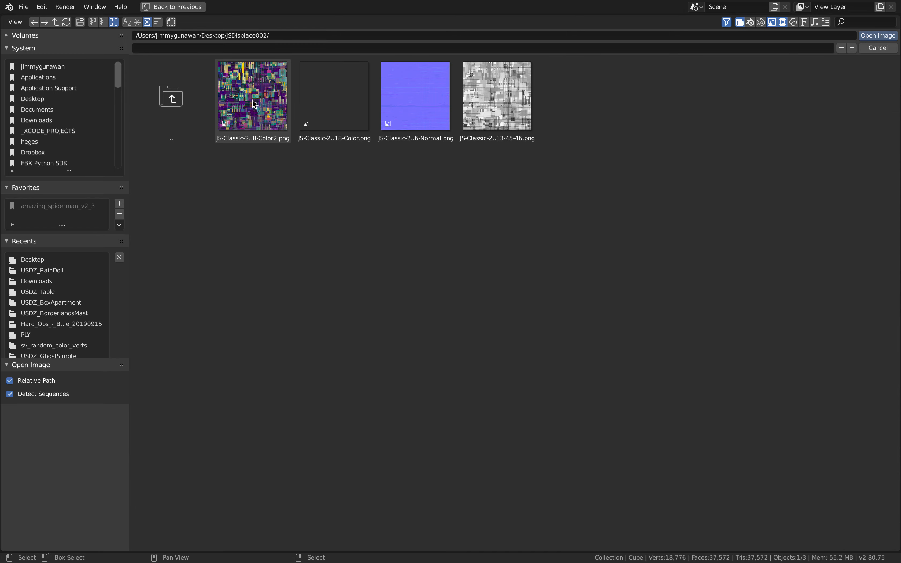
pyautogui.doubleClick(268, 113)
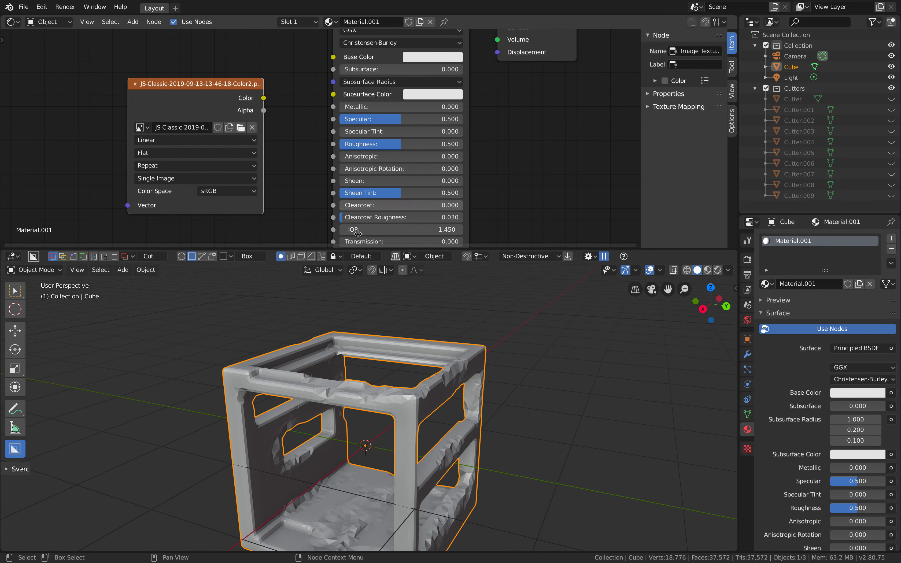
# - Connect the image's Color output to the shader's Base Color and set Metallic to 0.234
pyautogui.keyDown('shift'); pyautogui.scroll(1, 279, 128); pyautogui.keyUp('shift')
pyautogui.moveTo(264, 117); pyautogui.dragTo(333, 76)
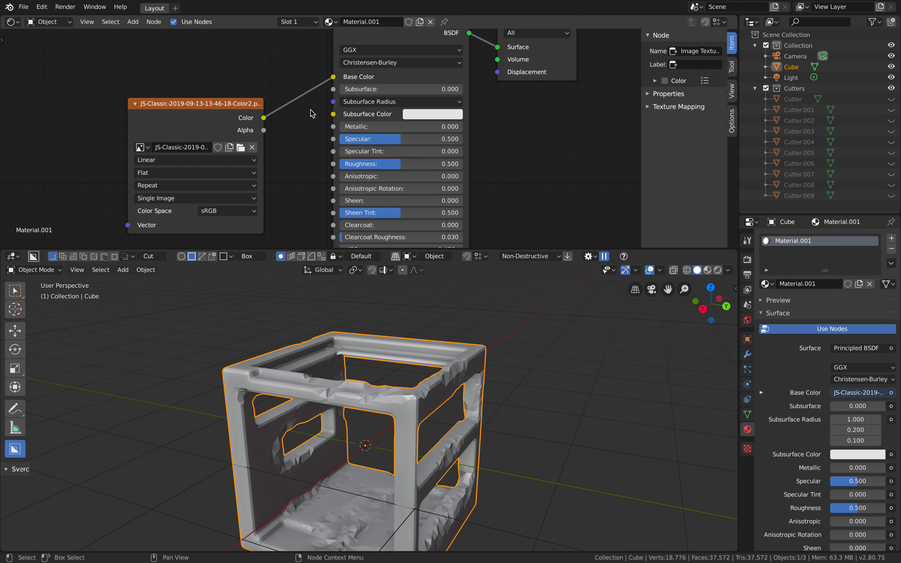
pyautogui.moveTo(410, 126); pyautogui.dragTo(438, 126)
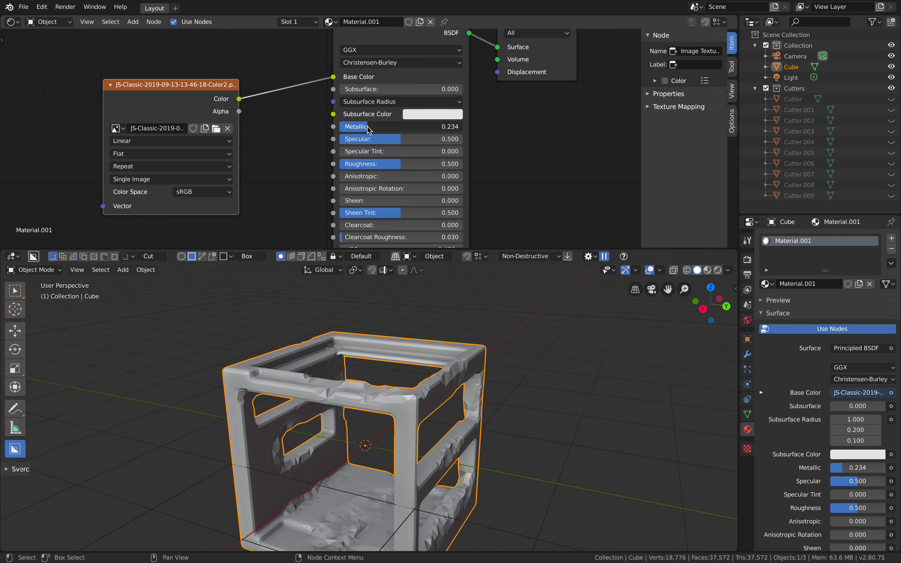
# - Show the textured cube with rendered shading in the 3D viewport
pyautogui.click(717, 271)
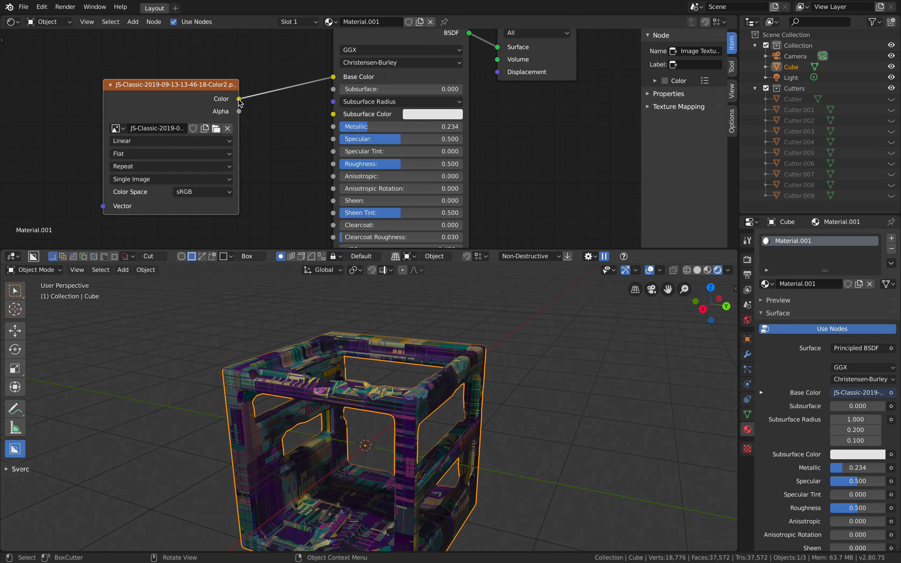
pyautogui.moveTo(417, 367); pyautogui.dragTo(385, 369, button='middle')
pyautogui.scroll(-4, 357, 156)
# - Move the Color2 image node farther from the shader and add a second Image Texture node between them
pyautogui.moveTo(356, 157); pyautogui.dragTo(357, 122, button='middle')
pyautogui.moveTo(238, 57); pyautogui.dragTo(159, 61)
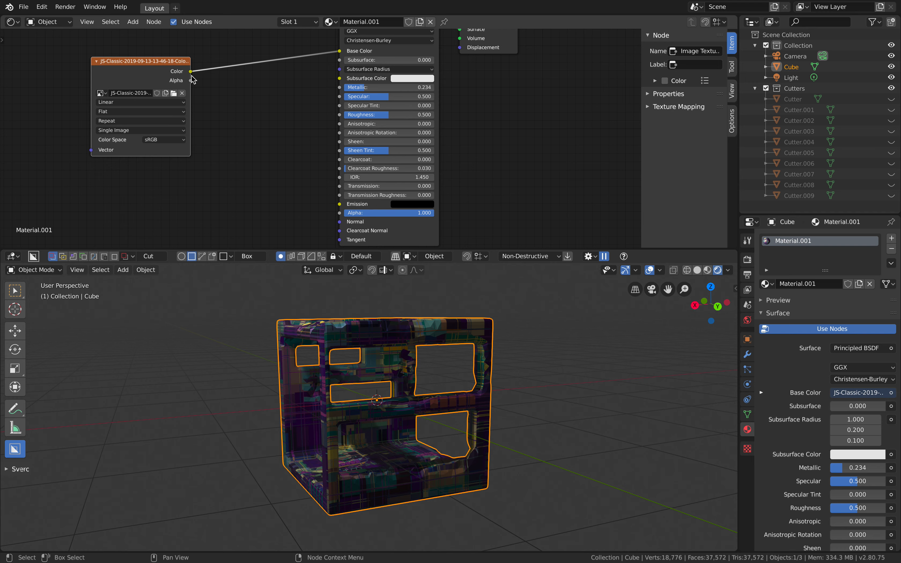
pyautogui.hotkey('shift', 'a')
pyautogui.write('im')
pyautogui.press('Return')
pyautogui.click(234, 105)
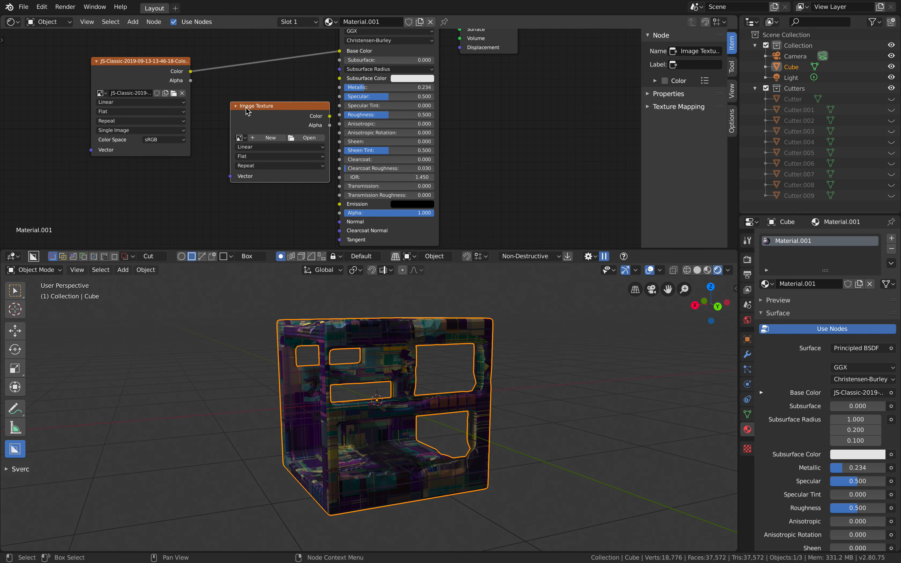
pyautogui.click(301, 137)
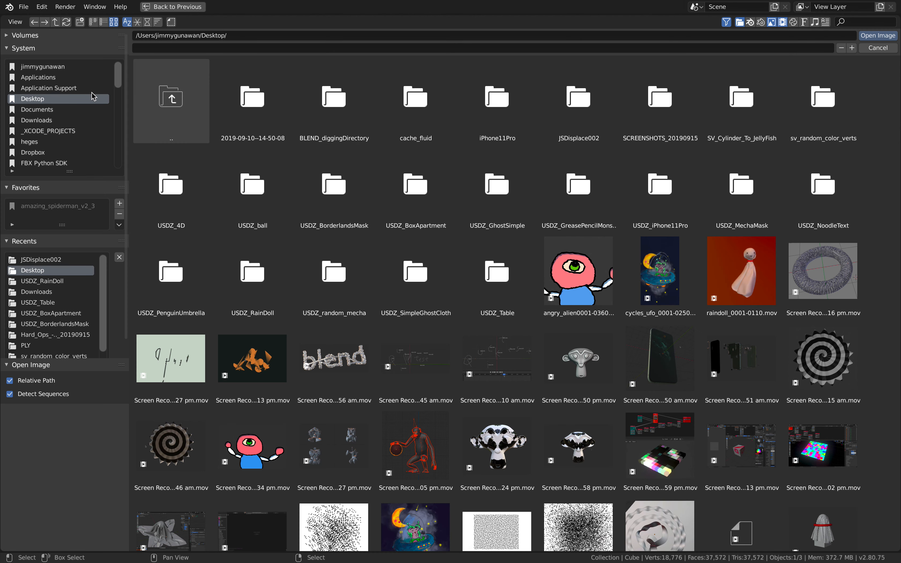
pyautogui.click(147, 22)
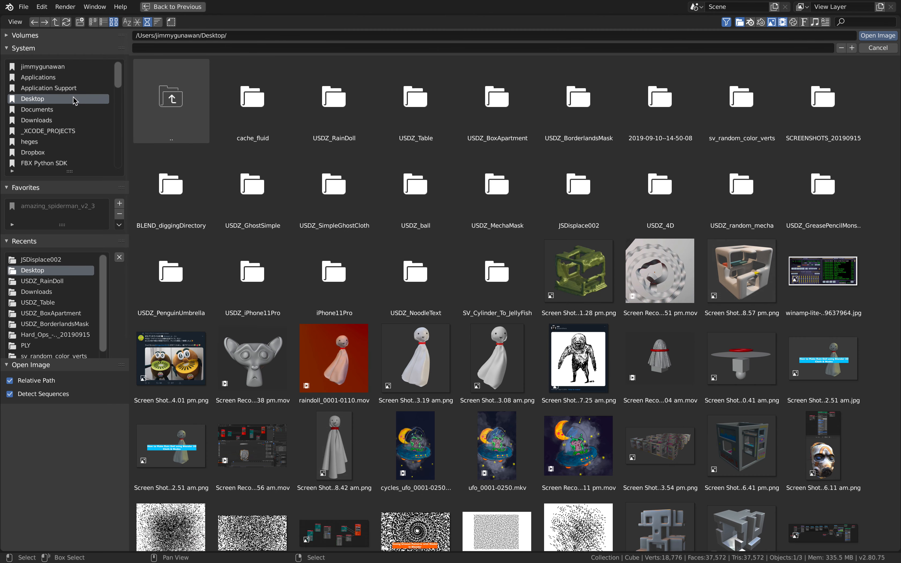
pyautogui.click(103, 22)
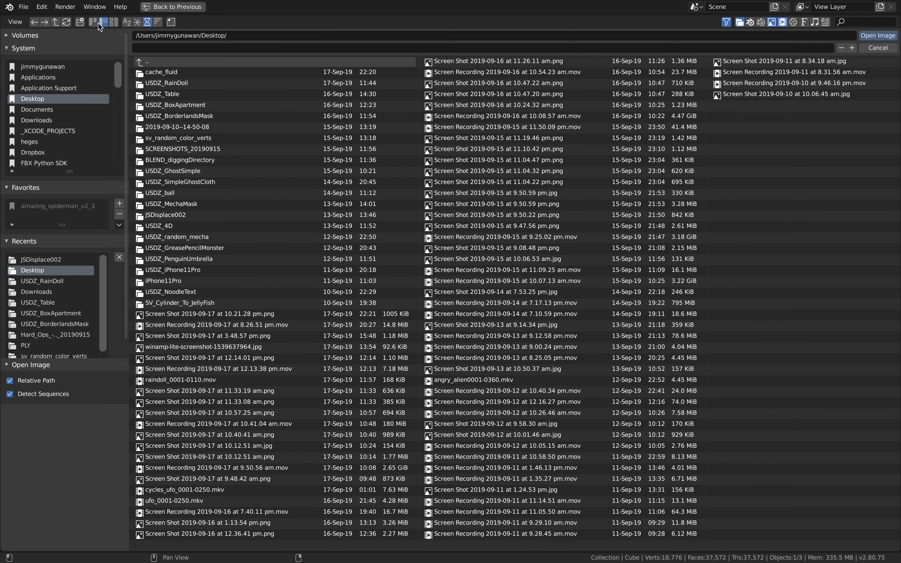
pyautogui.click(168, 215)
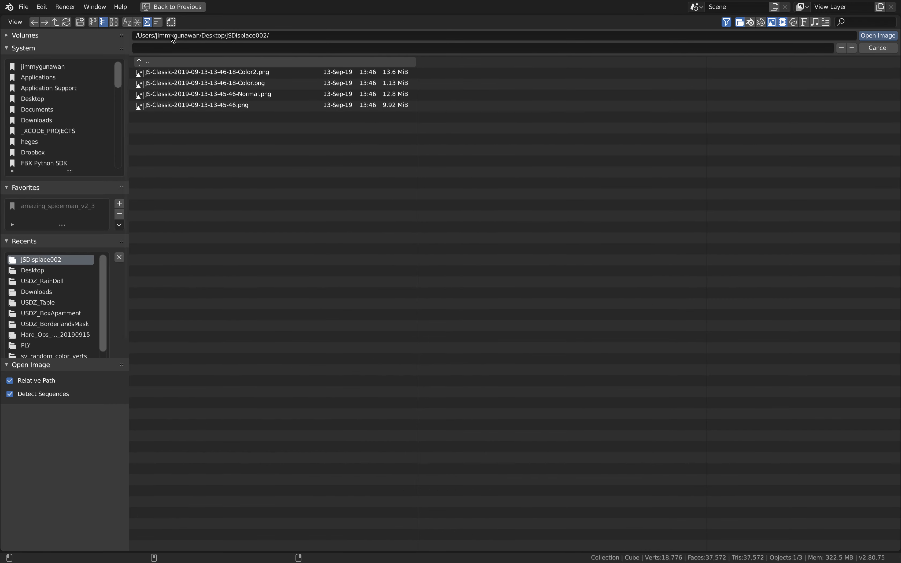
pyautogui.click(113, 22)
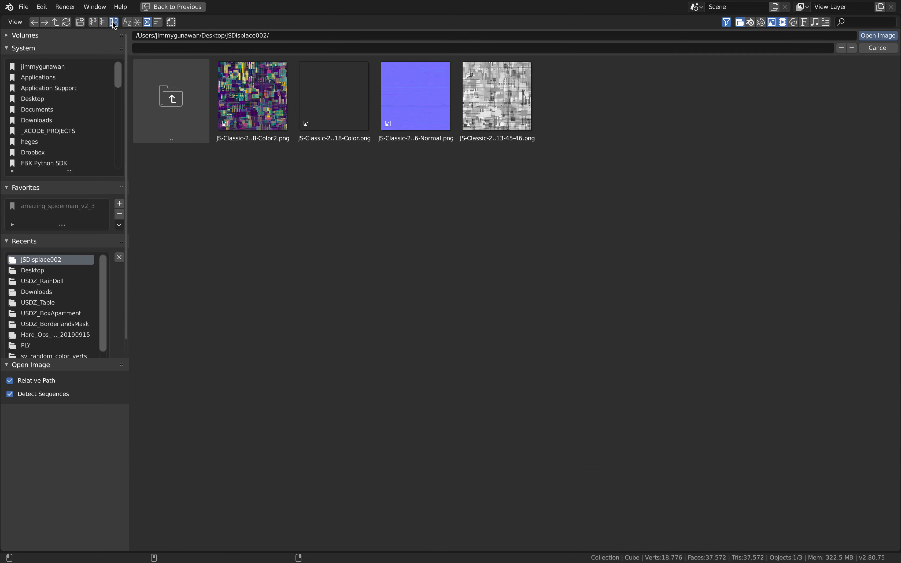
pyautogui.doubleClick(492, 107)
# - Connect the grayscale image's Color output to the shader's Metallic input and set Roughness to 0.255
pyautogui.click(267, 107)
pyautogui.moveTo(307, 115); pyautogui.dragTo(340, 89)
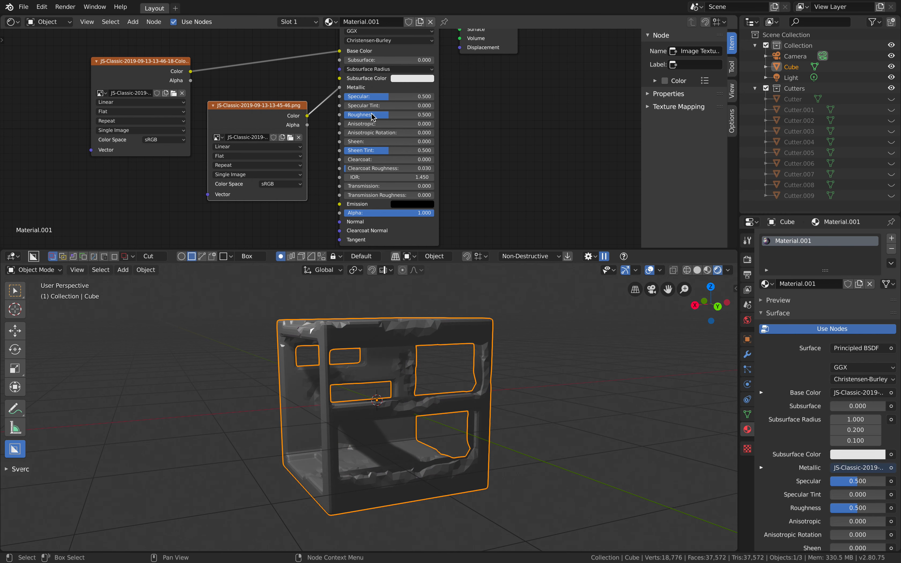
pyautogui.moveTo(360, 119); pyautogui.dragTo(368, 118)
# - Examine the cube's textured, metallic surface from several angles, close up and from farther away
pyautogui.moveTo(498, 438); pyautogui.dragTo(330, 419, button='middle')
pyautogui.scroll(4, 434, 437)
pyautogui.press('a')
pyautogui.press('a')
pyautogui.scroll(-2, 321, 418)
pyautogui.moveTo(318, 372); pyautogui.dragTo(367, 374, button='middle')
pyautogui.scroll(-3, 367, 380)
pyautogui.keyDown('shift'); pyautogui.moveTo(337, 395); pyautogui.dragTo(354, 340, button='middle'); pyautogui.keyUp('shift')
# - Move the grayscale image node down below the Color2 node and save the file
pyautogui.moveTo(255, 129); pyautogui.dragTo(178, 178)
pyautogui.scroll(-4, 249, 191)
pyautogui.scroll(2, 369, 177)
pyautogui.scroll(4, 244, 154)
pyautogui.hotkey('ctrl', 's')
# - Review the file formats available for exporting the textured cube
pyautogui.moveTo(271, 167); pyautogui.dragTo(272, 157, button='middle')
pyautogui.moveTo(419, 380); pyautogui.dragTo(382, 337, button='middle')
pyautogui.click(413, 361)
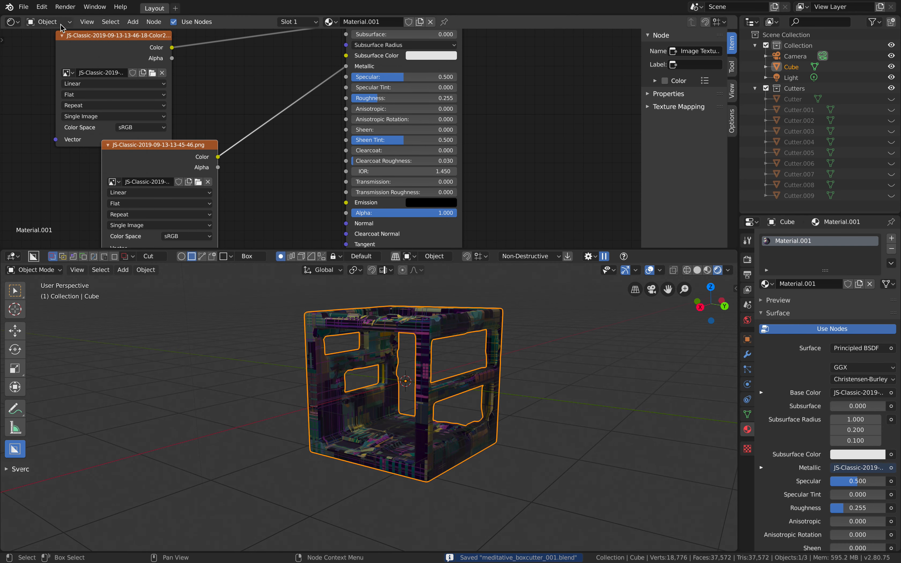
pyautogui.click(23, 7)
pyautogui.moveTo(65, 167)
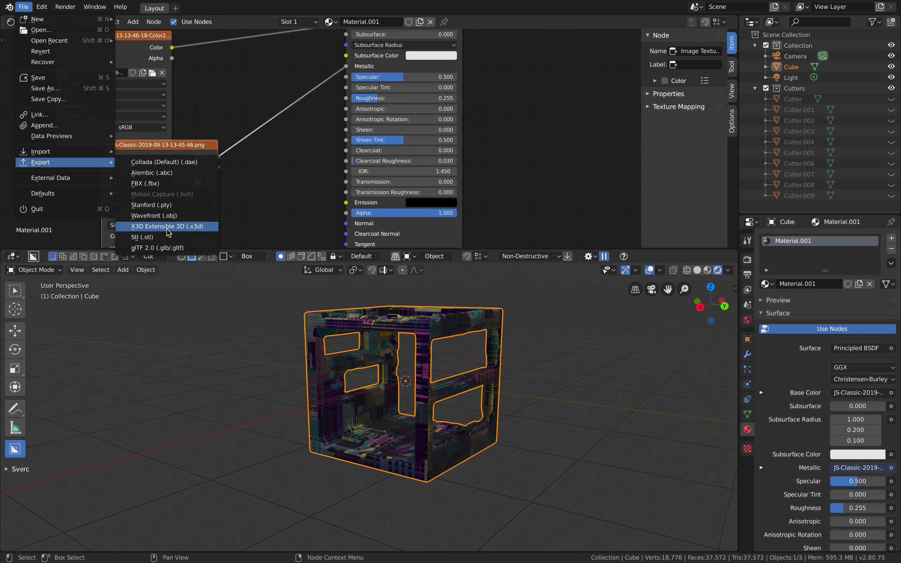
# - Move the grayscale image node nearer to the shader and widen it until its full file name fits
pyautogui.moveTo(289, 201); pyautogui.dragTo(315, 200, button='middle')
pyautogui.moveTo(199, 157); pyautogui.dragTo(268, 135)
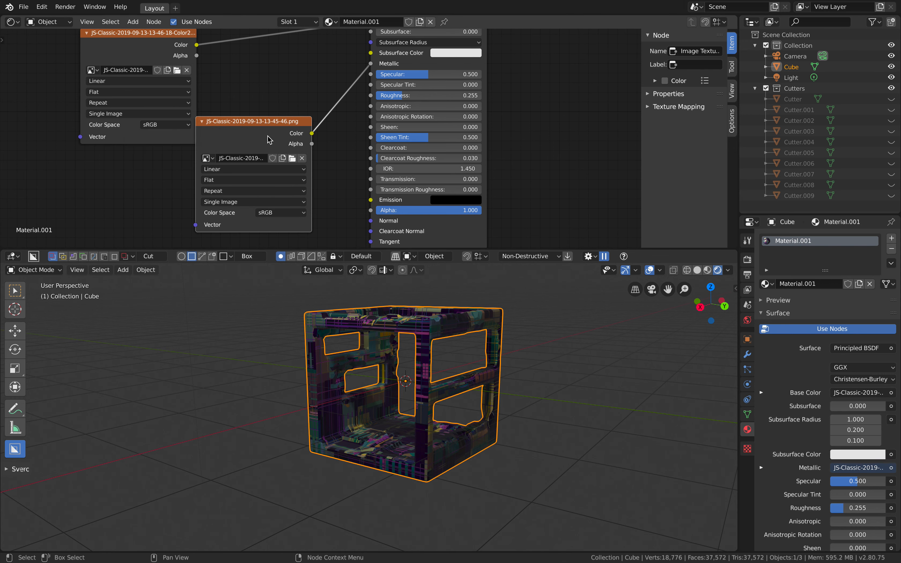
pyautogui.moveTo(197, 135); pyautogui.dragTo(165, 135)
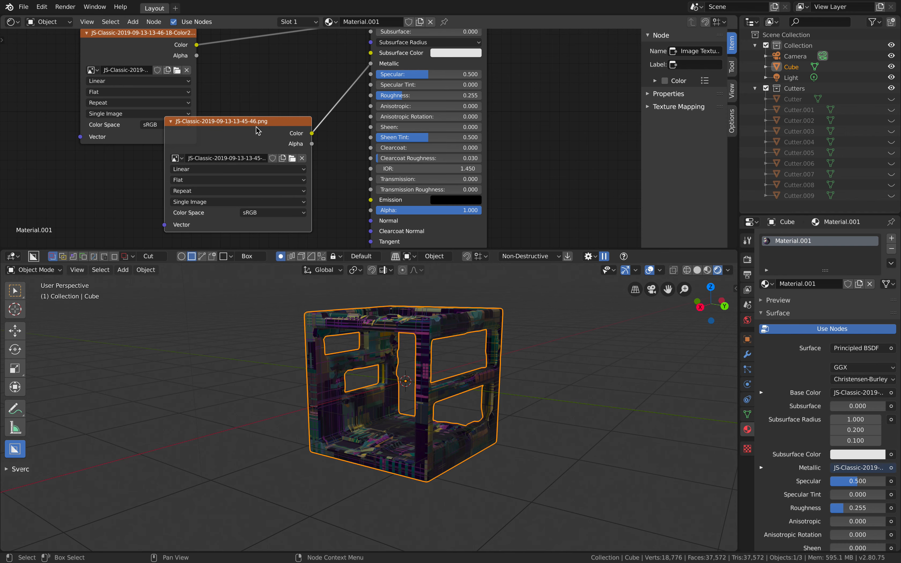
pyautogui.moveTo(165, 139); pyautogui.dragTo(122, 138)
# - Inspect the textured cube in a full-screen viewport with its selection cleared
pyautogui.moveTo(429, 365); pyautogui.dragTo(489, 370, button='middle')
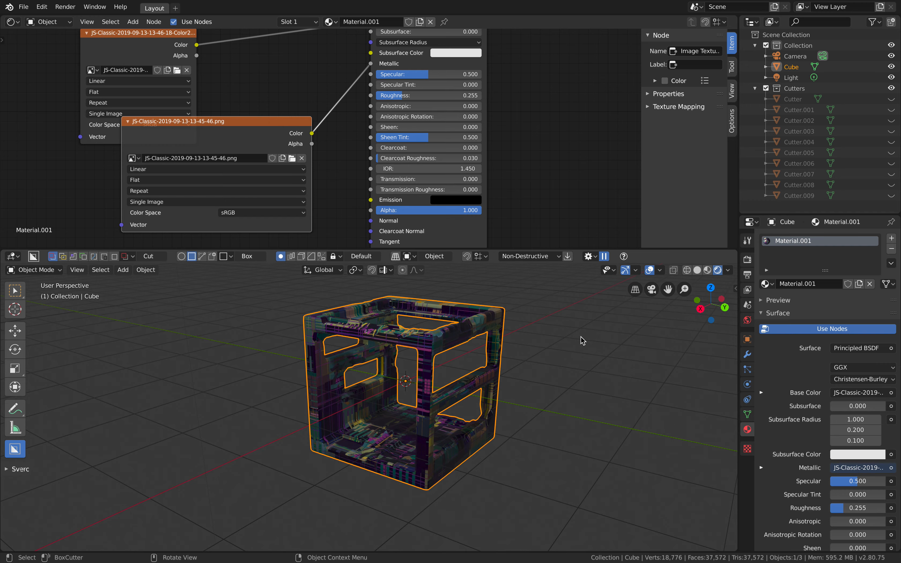
pyautogui.hotkey('ctrl', 'alt', 'space')
pyautogui.moveTo(545, 283); pyautogui.dragTo(580, 233, button='middle')
pyautogui.click(577, 228)
pyautogui.moveTo(510, 253); pyautogui.dragTo(405, 337, button='middle')
pyautogui.hotkey('ctrl', 'alt', 'space')
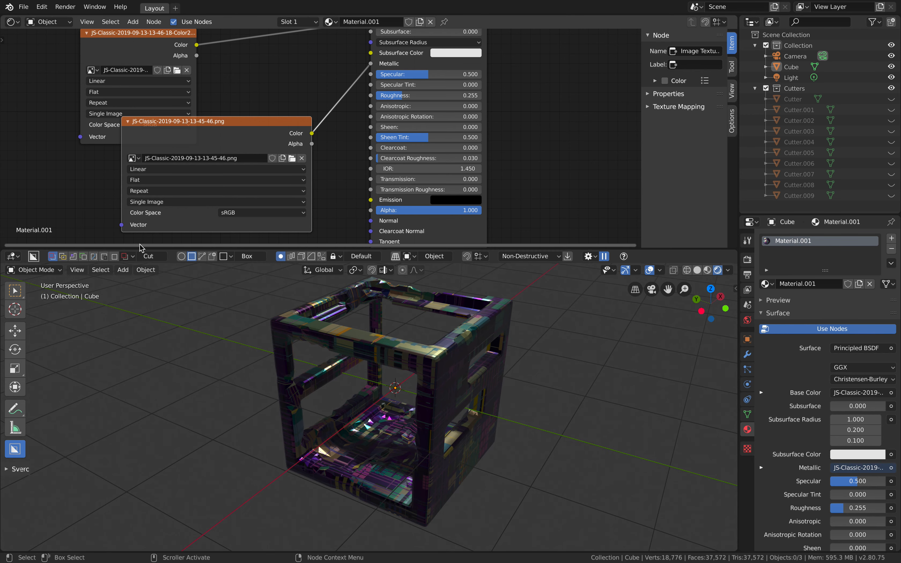
# - Shrink the Shader Editor area to give the 3D viewport below it more height
pyautogui.moveTo(155, 249); pyautogui.dragTo(155, 192)
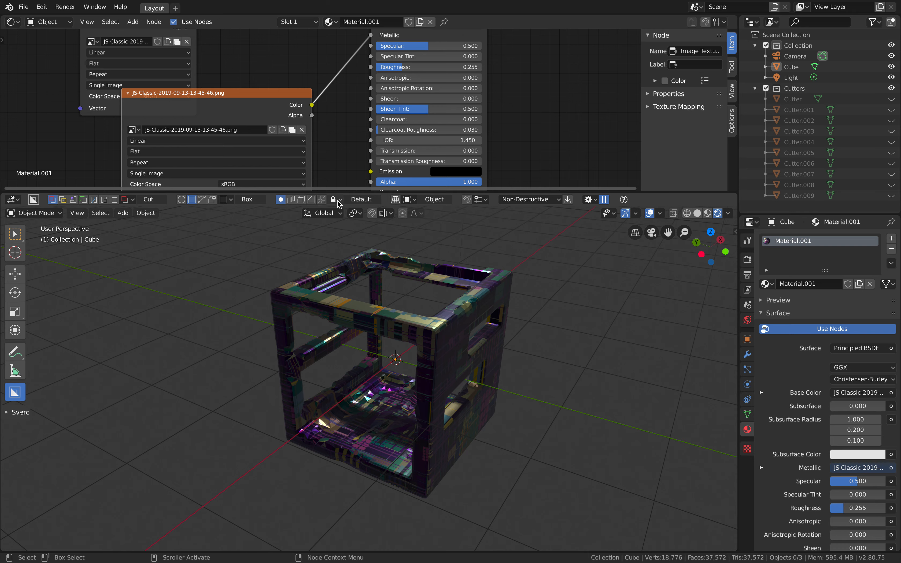
pyautogui.moveTo(422, 283); pyautogui.dragTo(407, 297, button='middle')
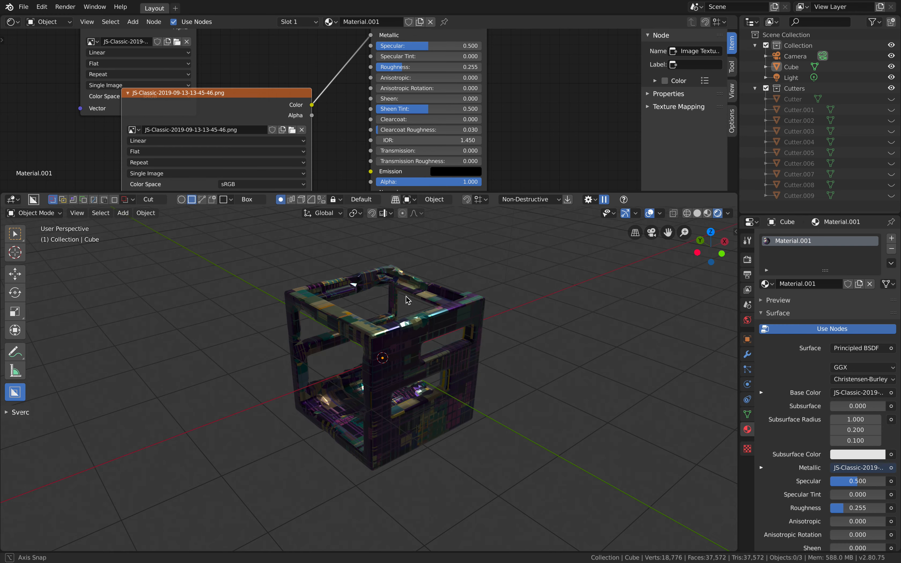
pyautogui.scroll(1, 407, 296)
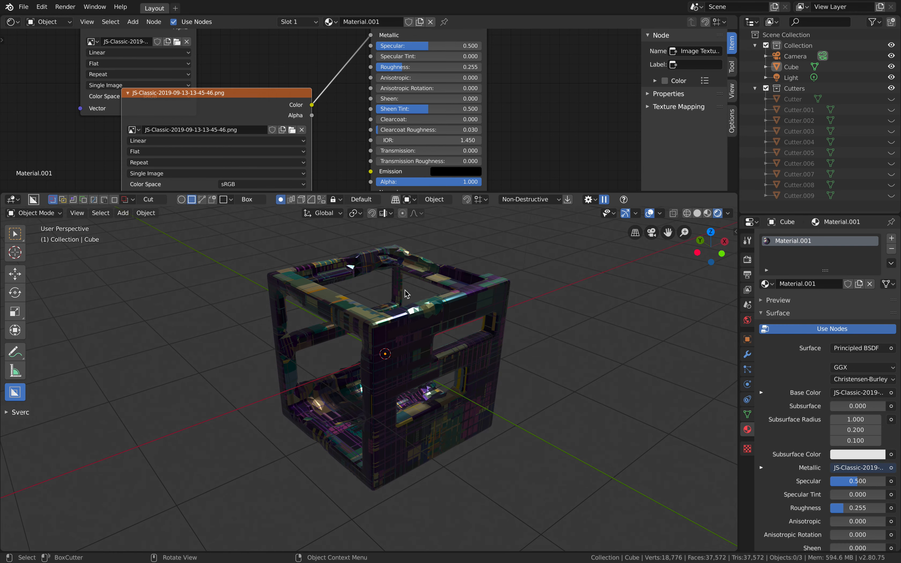
pyautogui.moveTo(363, 300); pyautogui.dragTo(379, 321, button='middle')
# - Bring up the cube's modifier settings and show the selected cube in solid shading
pyautogui.click(748, 354)
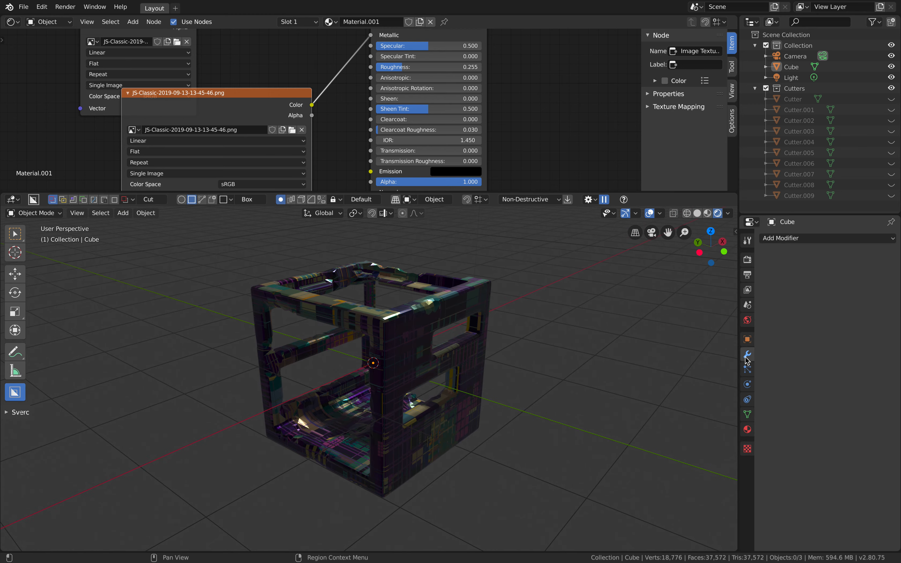
pyautogui.moveTo(627, 346); pyautogui.dragTo(372, 307, button='middle')
pyautogui.click(487, 318)
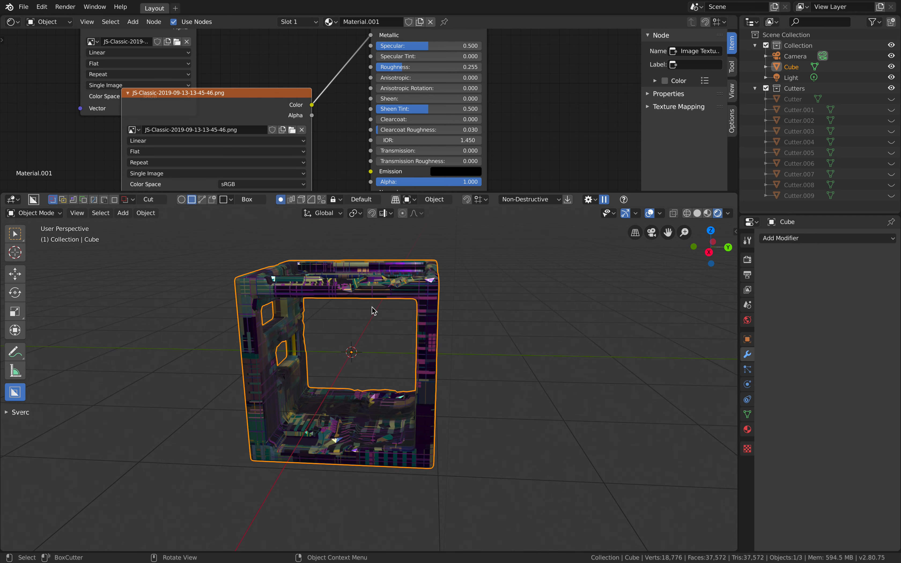
pyautogui.click(697, 213)
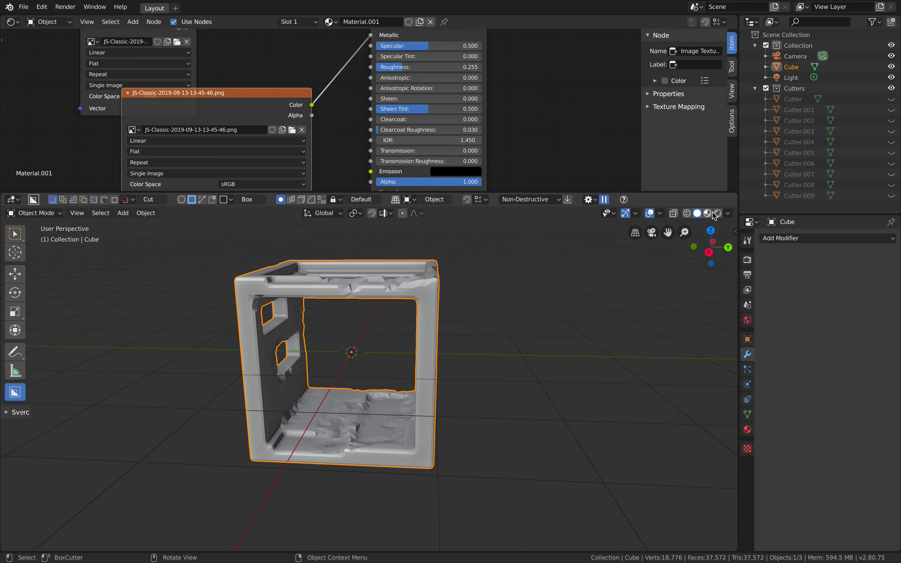
# - Light the solid viewport with the blue-and-orange MatCap and enable shadows in its shading options
pyautogui.click(727, 213)
pyautogui.click(730, 264)
pyautogui.click(718, 289)
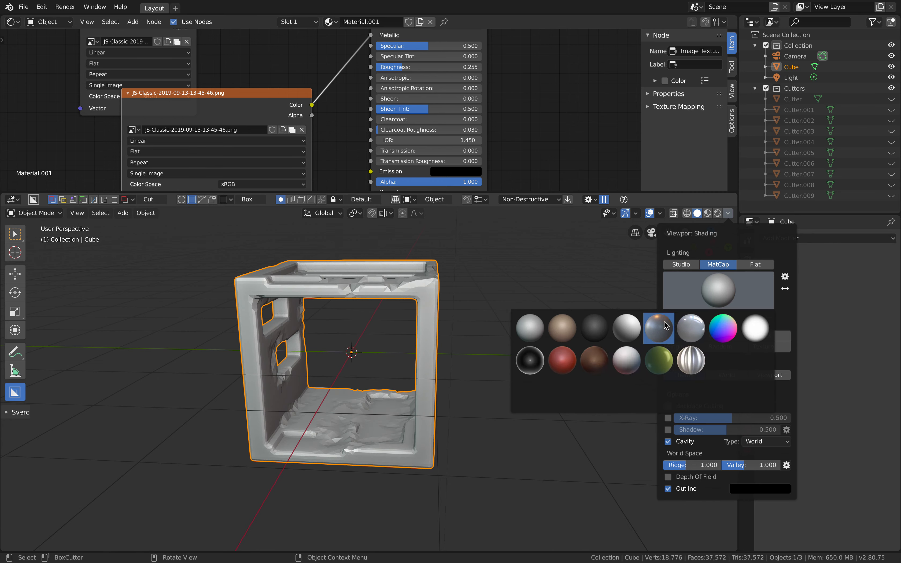
pyautogui.click(665, 321)
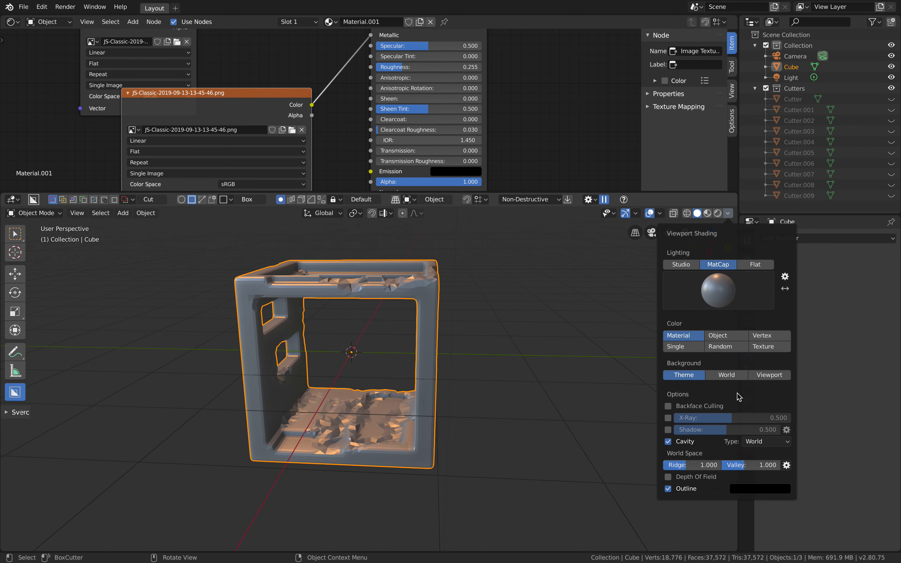
pyautogui.click(669, 430)
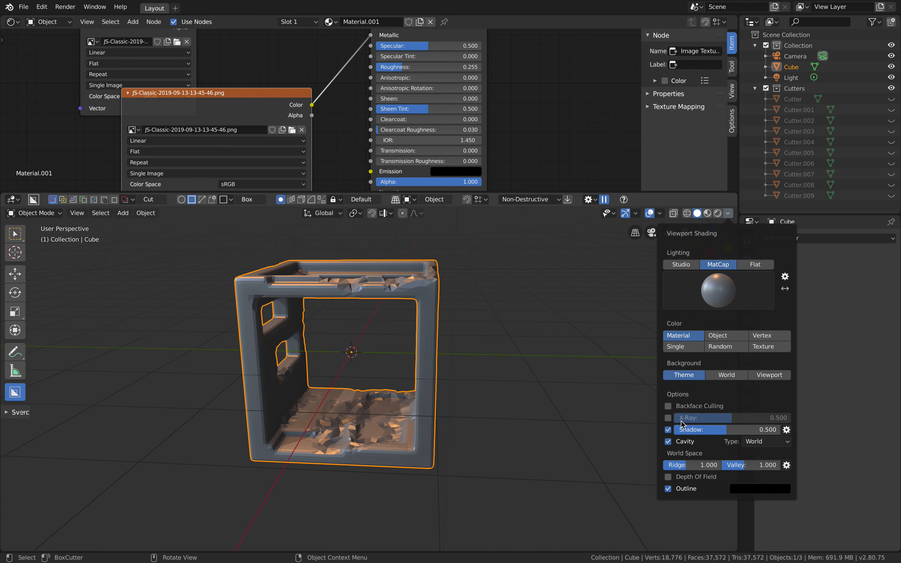
# - Change the viewport MatCap to the glossy gray sphere and set the shading color to Texture
pyautogui.click(704, 298)
pyautogui.click(700, 335)
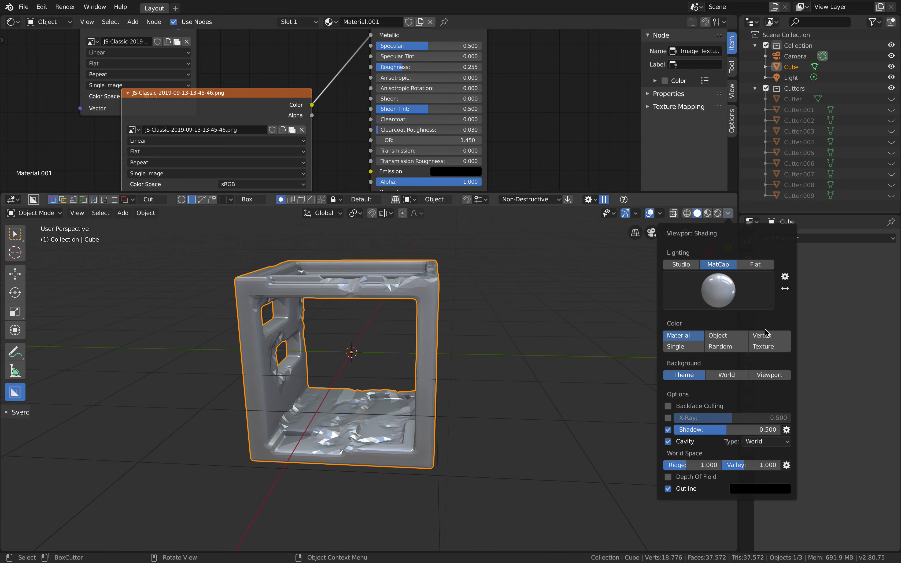
pyautogui.click(756, 347)
# - Inspect the texture pattern on the cube's walls, window openings and sculpted floor from all sides
pyautogui.moveTo(463, 392); pyautogui.dragTo(456, 369, button='middle')
pyautogui.press('a')
pyautogui.press('a')
pyautogui.moveTo(386, 356); pyautogui.dragTo(443, 367, button='middle')
pyautogui.scroll(-3, 473, 377)
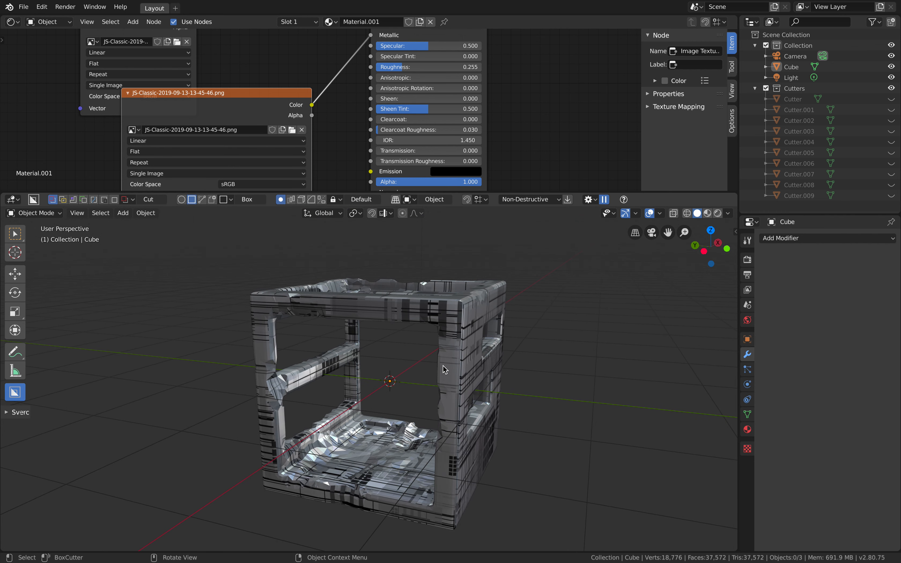
pyautogui.moveTo(444, 369); pyautogui.dragTo(422, 405, button='middle')
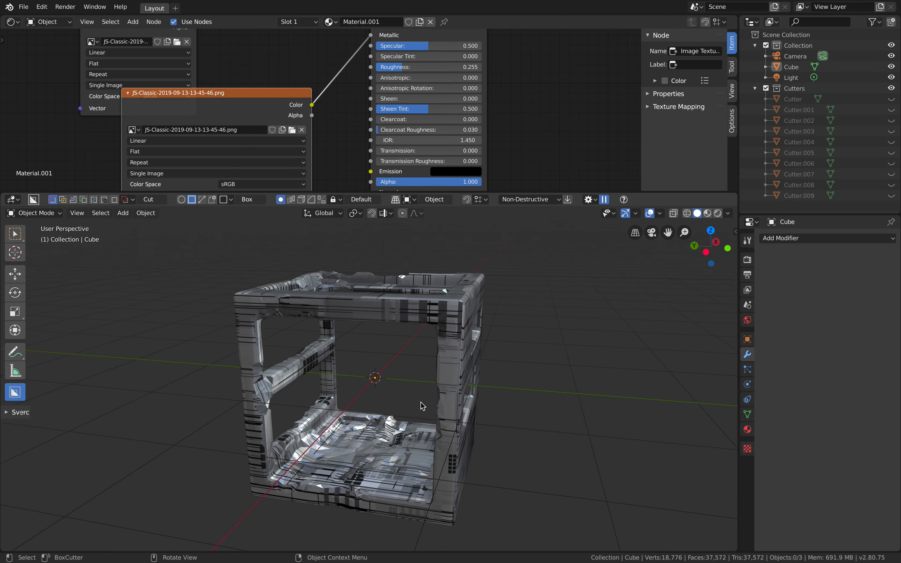
pyautogui.moveTo(372, 441); pyautogui.dragTo(442, 370, button='middle')
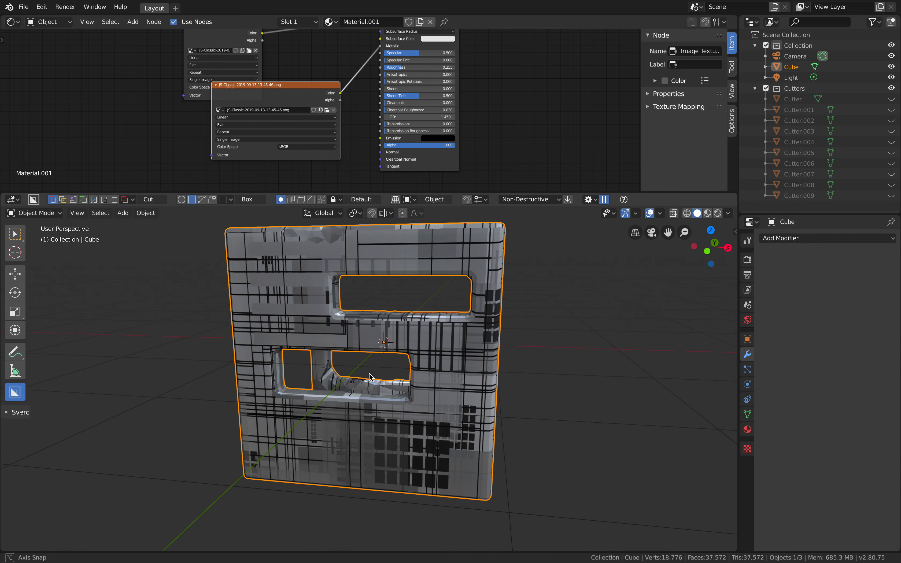
pyautogui.moveTo(366, 384); pyautogui.dragTo(389, 382, button='middle')
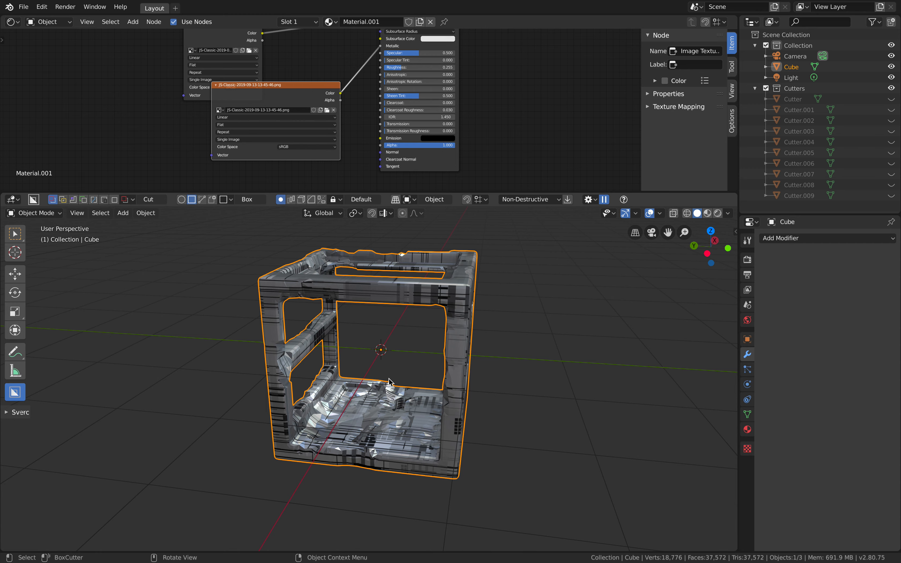
pyautogui.moveTo(394, 400); pyautogui.dragTo(396, 349, button='middle')
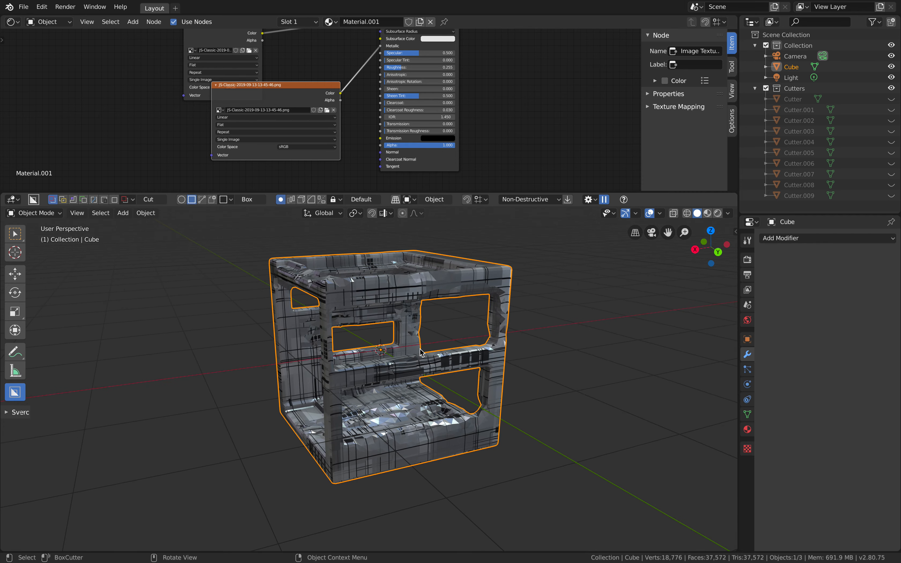
pyautogui.moveTo(420, 352); pyautogui.dragTo(375, 351, button='middle')
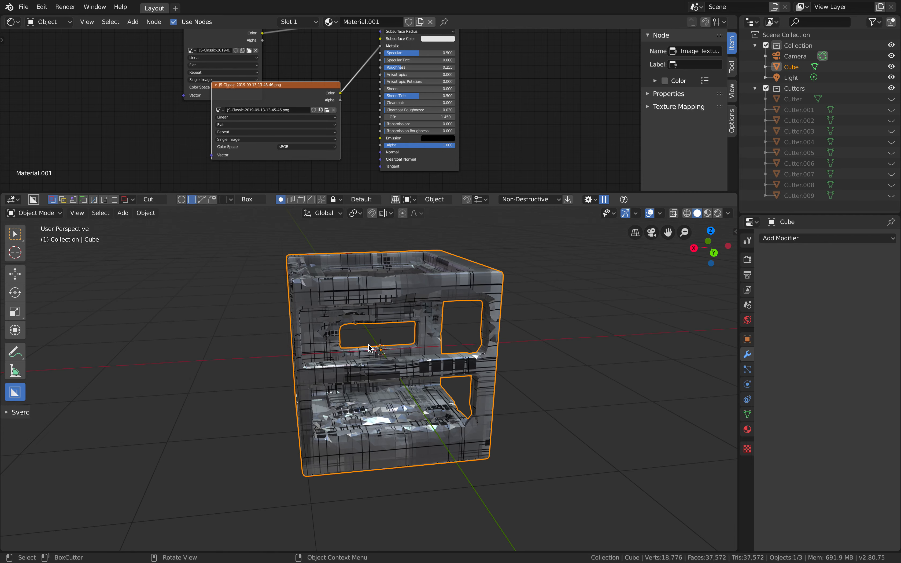
pyautogui.moveTo(406, 322); pyautogui.dragTo(447, 322, button='middle')
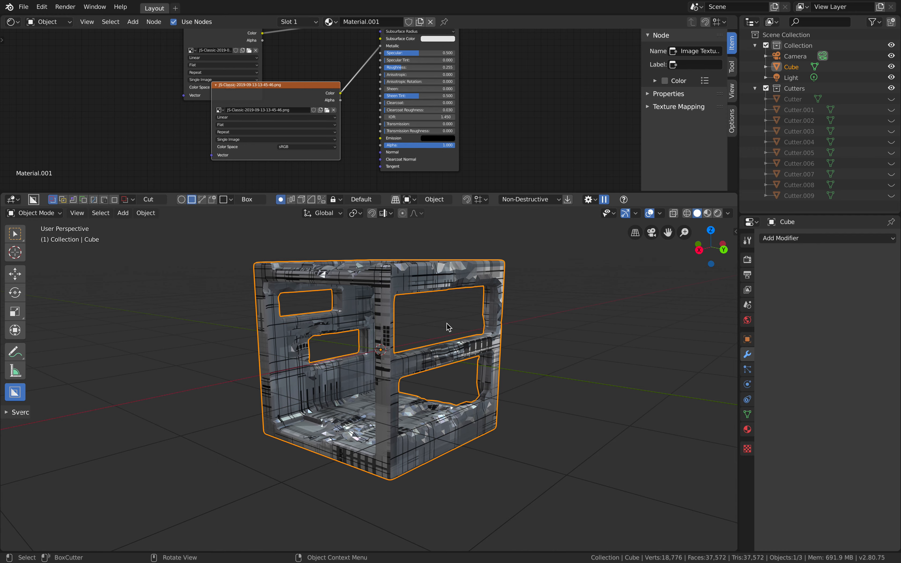
# - Duplicate the cube upward twice along the Z axis, the first copy by about 1.9 m, to build a three-high stack
pyautogui.moveTo(433, 349); pyautogui.dragTo(372, 279, button='middle')
pyautogui.scroll(-3, 417, 307)
pyautogui.hotkey('shift', 'd')
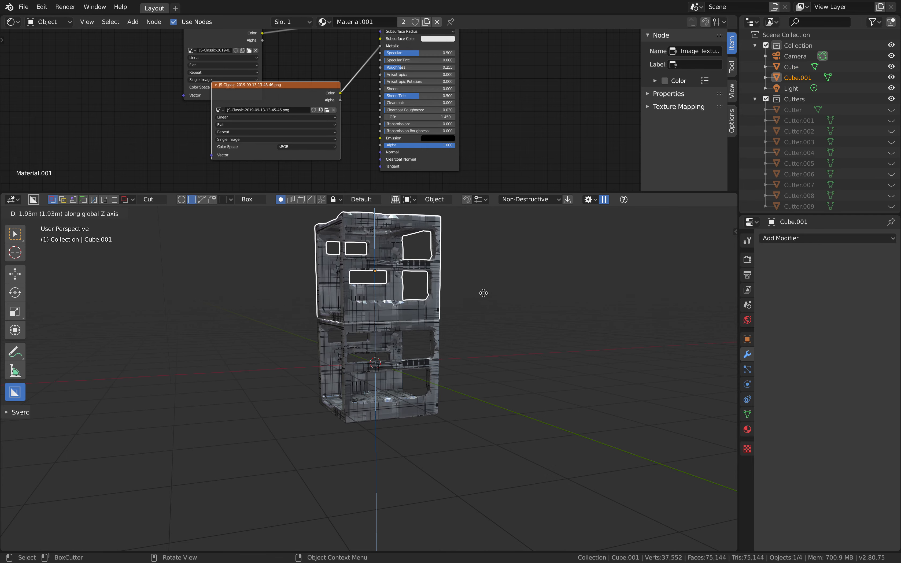
pyautogui.click(477, 294)
pyautogui.moveTo(466, 314); pyautogui.dragTo(440, 332, button='middle')
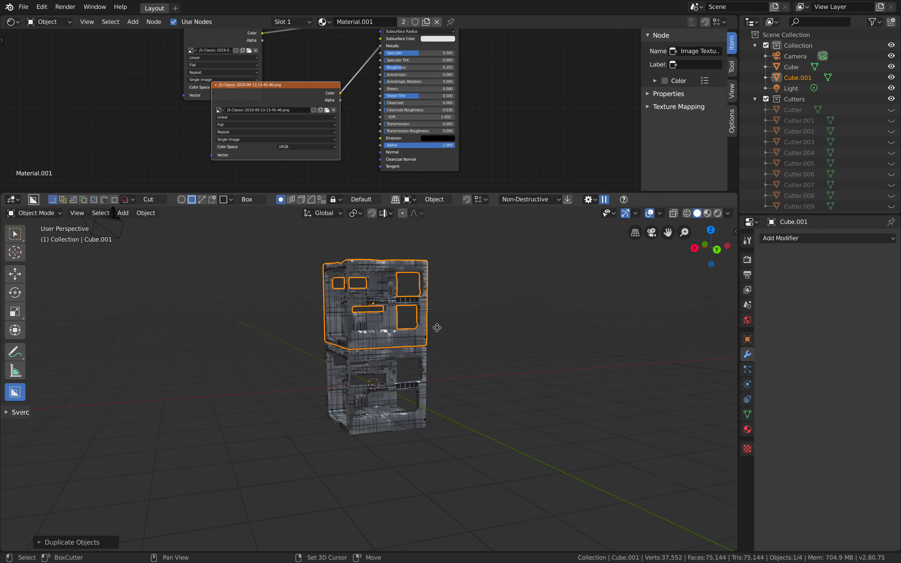
pyautogui.hotkey('shift', 'd')
pyautogui.press('z')
pyautogui.click(440, 246)
# - Duplicate the three-cube stack, together with the light, twice along the Y direction to form three adjoining columns
pyautogui.scroll(-3, 423, 287)
pyautogui.moveTo(422, 287); pyautogui.dragTo(435, 294, button='middle')
pyautogui.press('a')
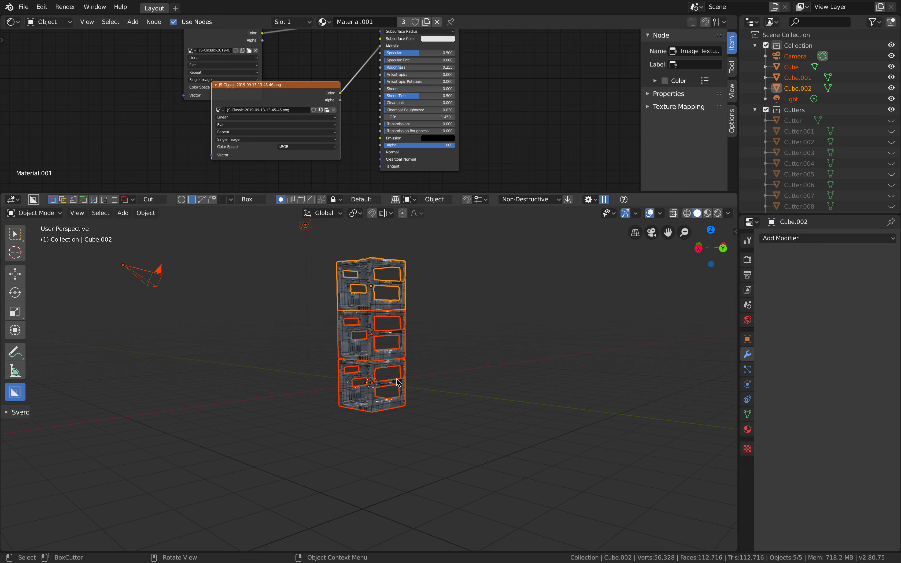
pyautogui.moveTo(396, 380); pyautogui.dragTo(443, 388, button='middle')
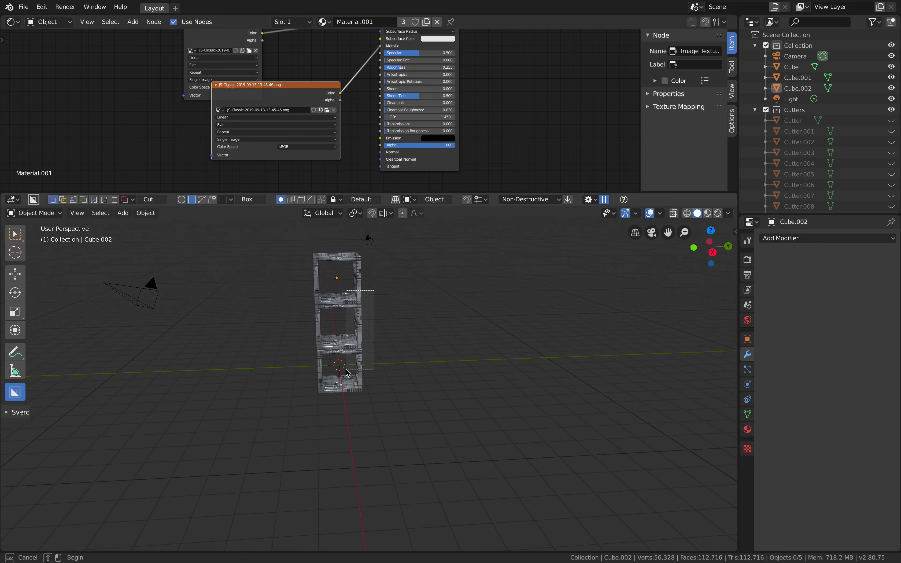
pyautogui.hotkey('shift', 'd')
pyautogui.click(416, 381)
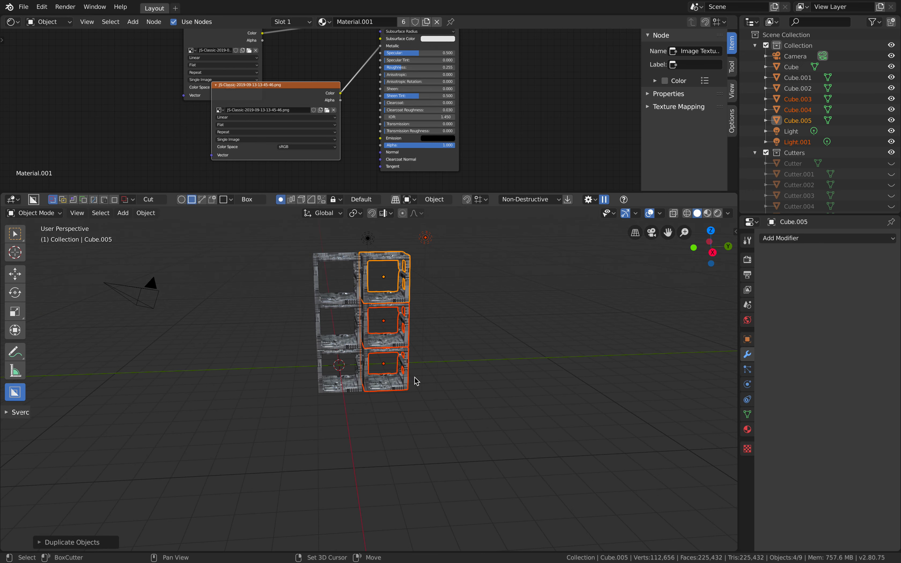
pyautogui.hotkey('shift', 'd')
pyautogui.click(481, 365)
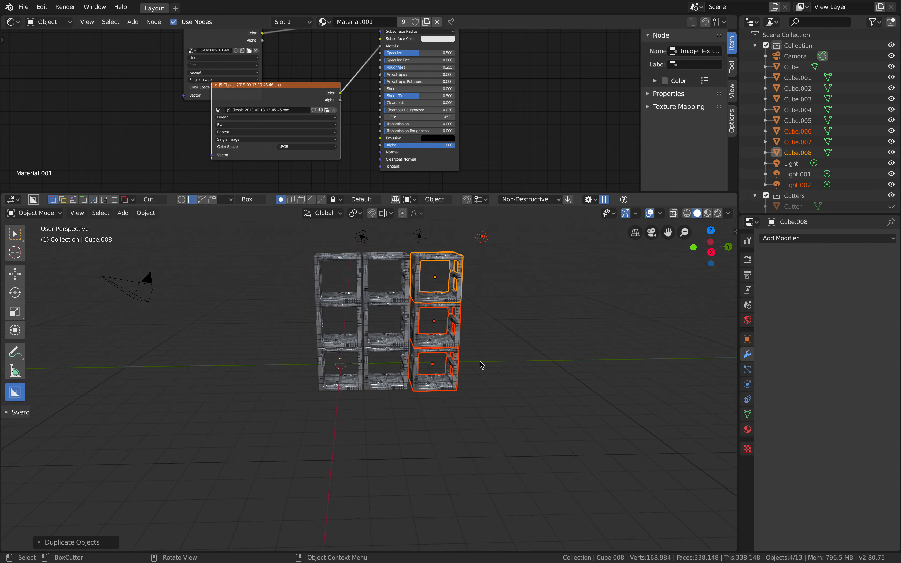